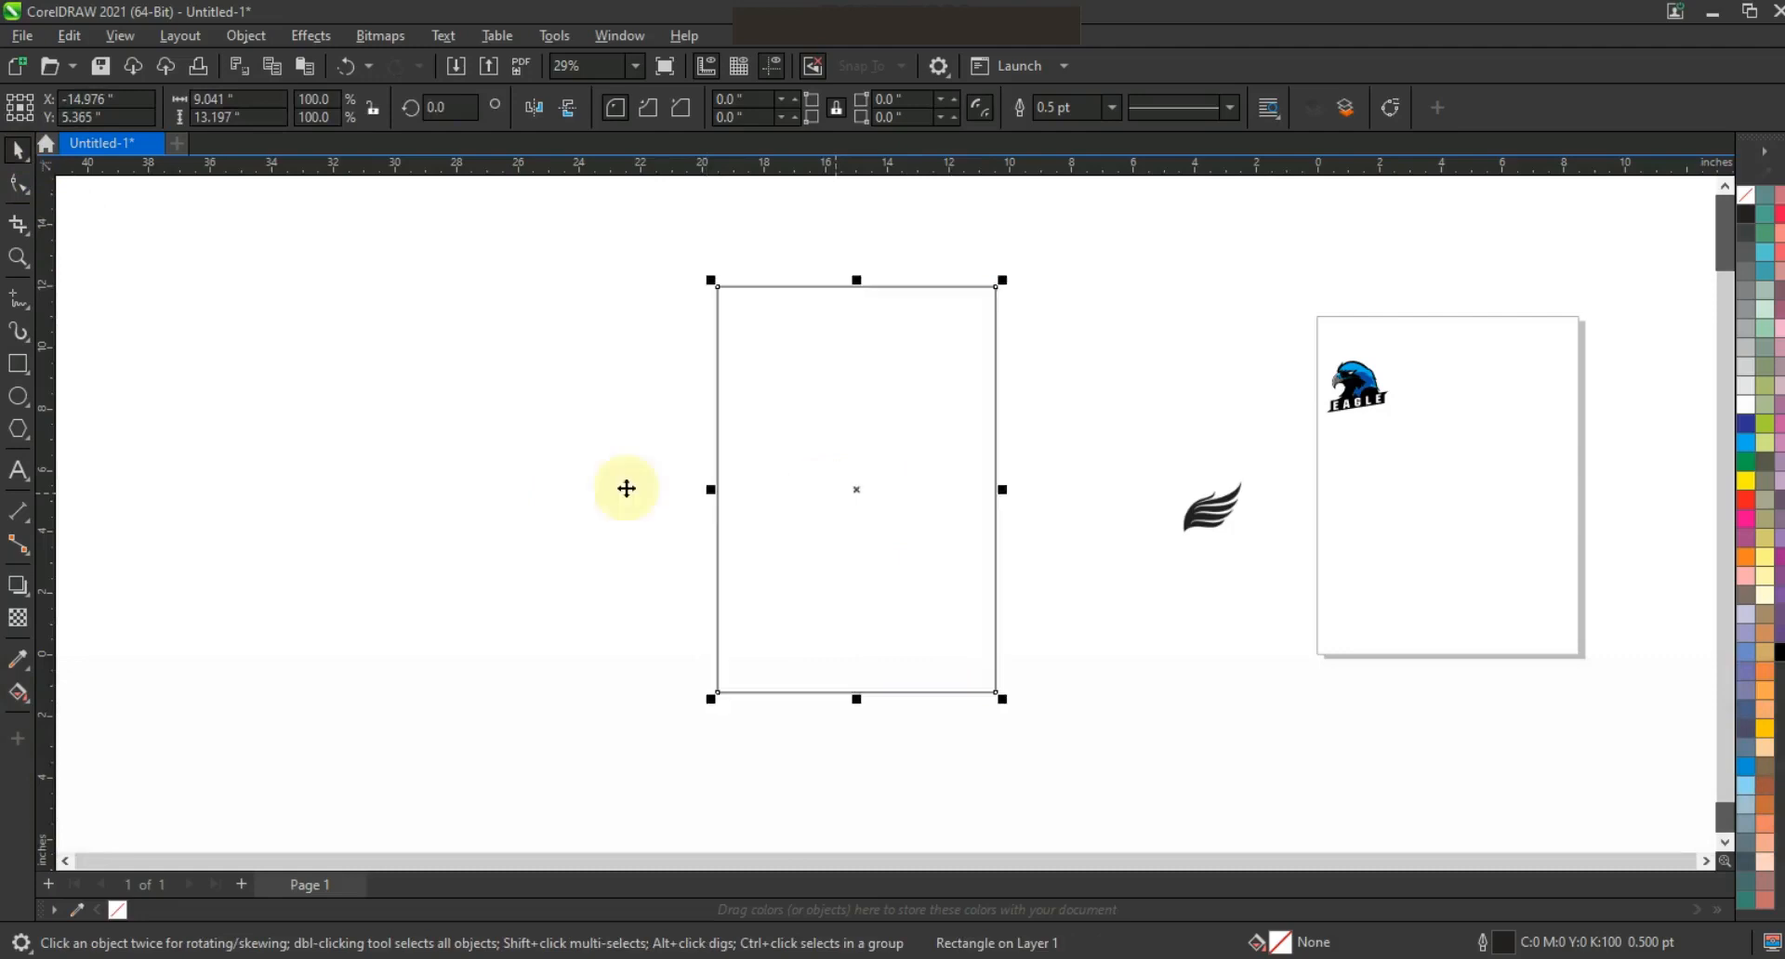
Enlarge the wing bitmap beside the rectangle to about 8.7 by 7 inches
{"action": "left_click", "coordinate": [609, 511]}
{"action": "left_click", "coordinate": [1207, 522]}
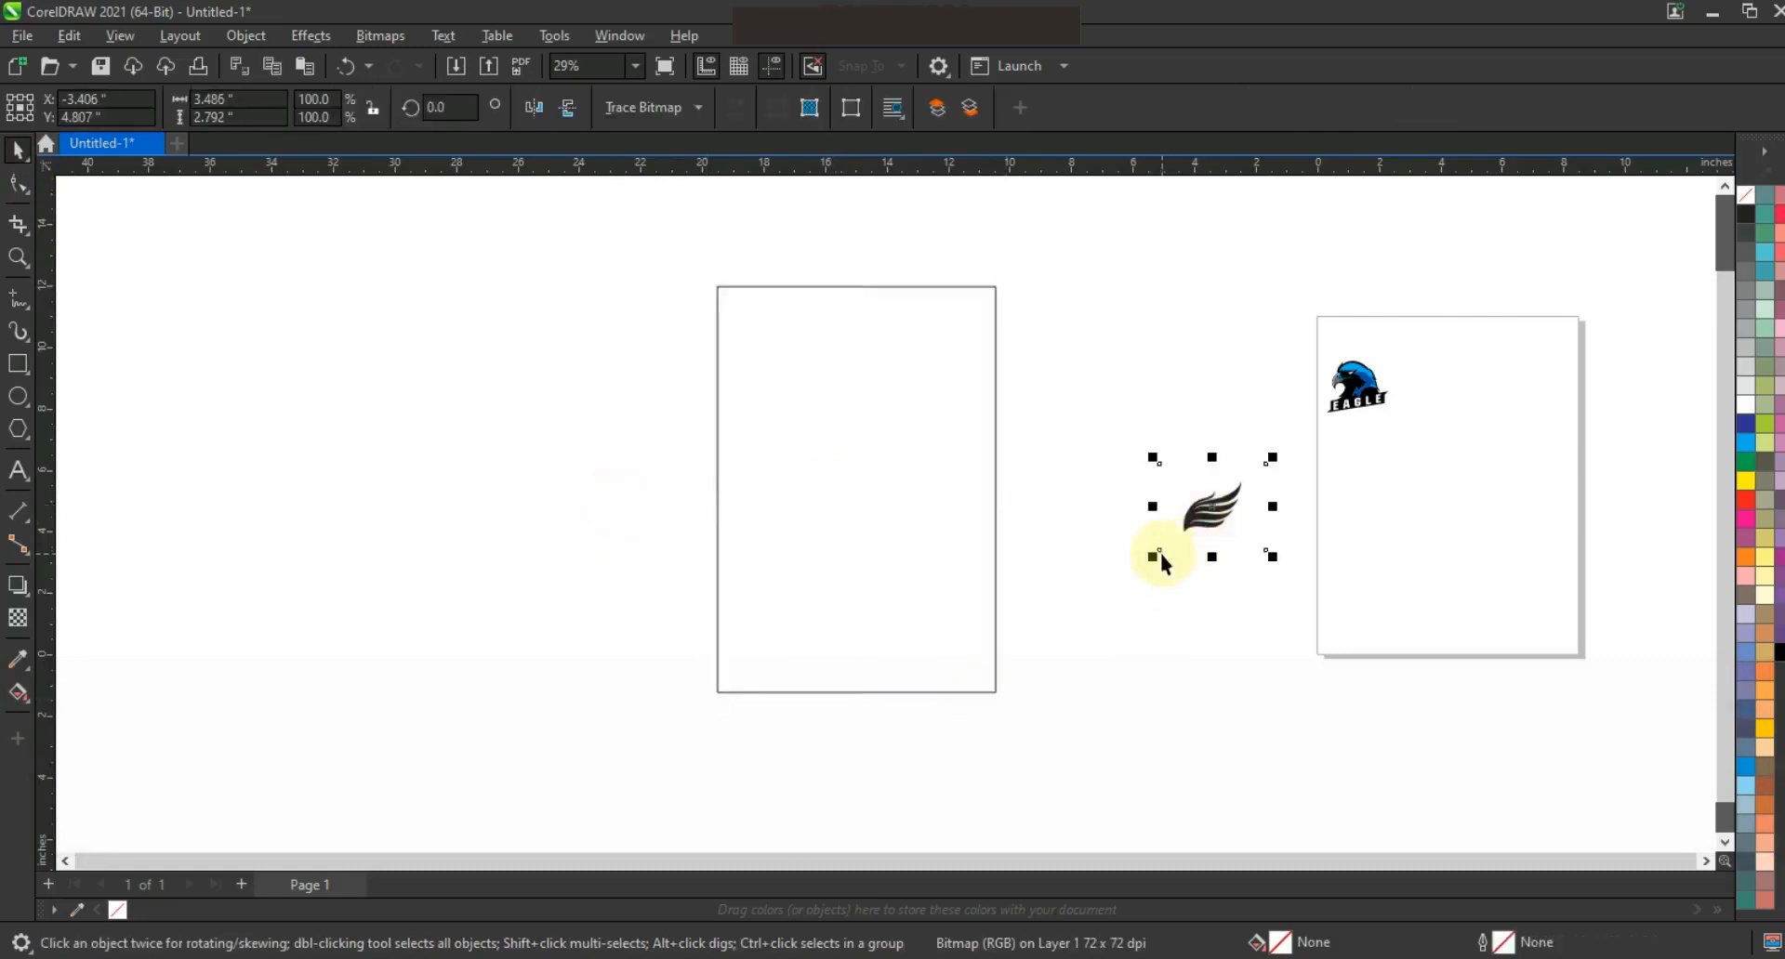
{"action": "left_click_drag", "start_coordinate": [1072, 656], "coordinate": [1079, 651]}
{"action": "left_click", "coordinate": [1229, 515]}
{"action": "left_click_drag", "start_coordinate": [1156, 557], "coordinate": [1037, 706]}
Convert the wing bitmap to vector curves with an outline trace for a low quality image
{"action": "right_click", "coordinate": [1115, 563]}
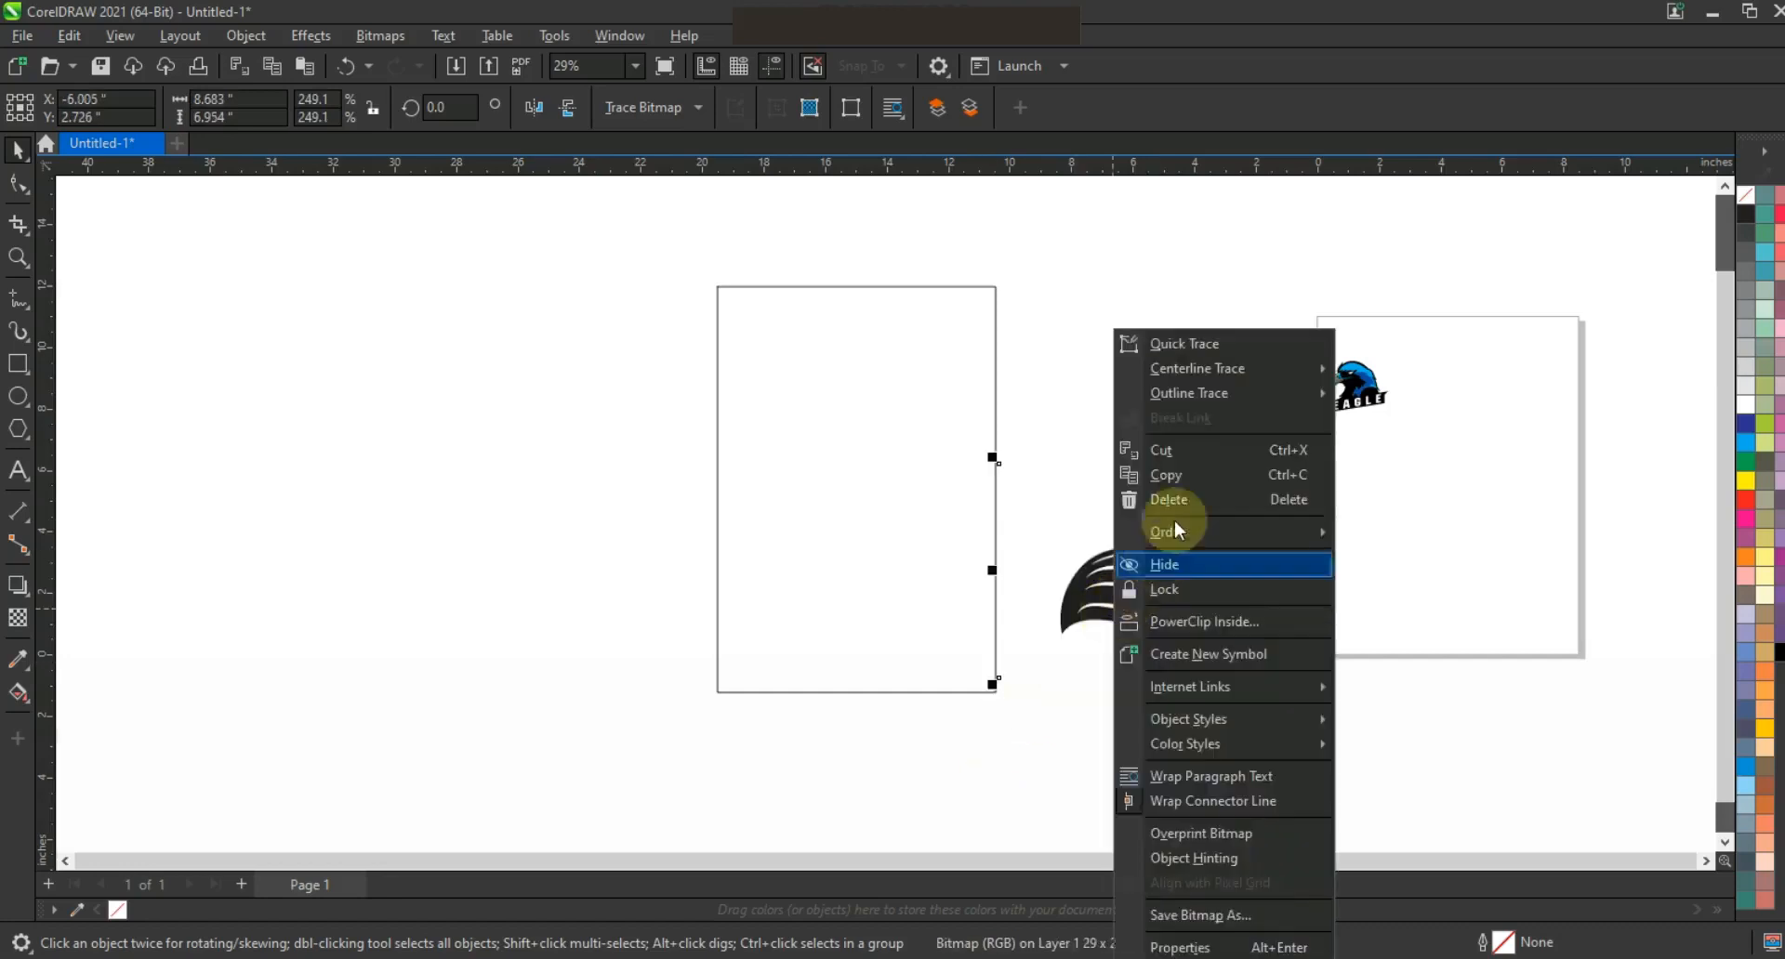
{"action": "mouse_move", "coordinate": [1211, 398]}
{"action": "left_click", "coordinate": [1405, 494]}
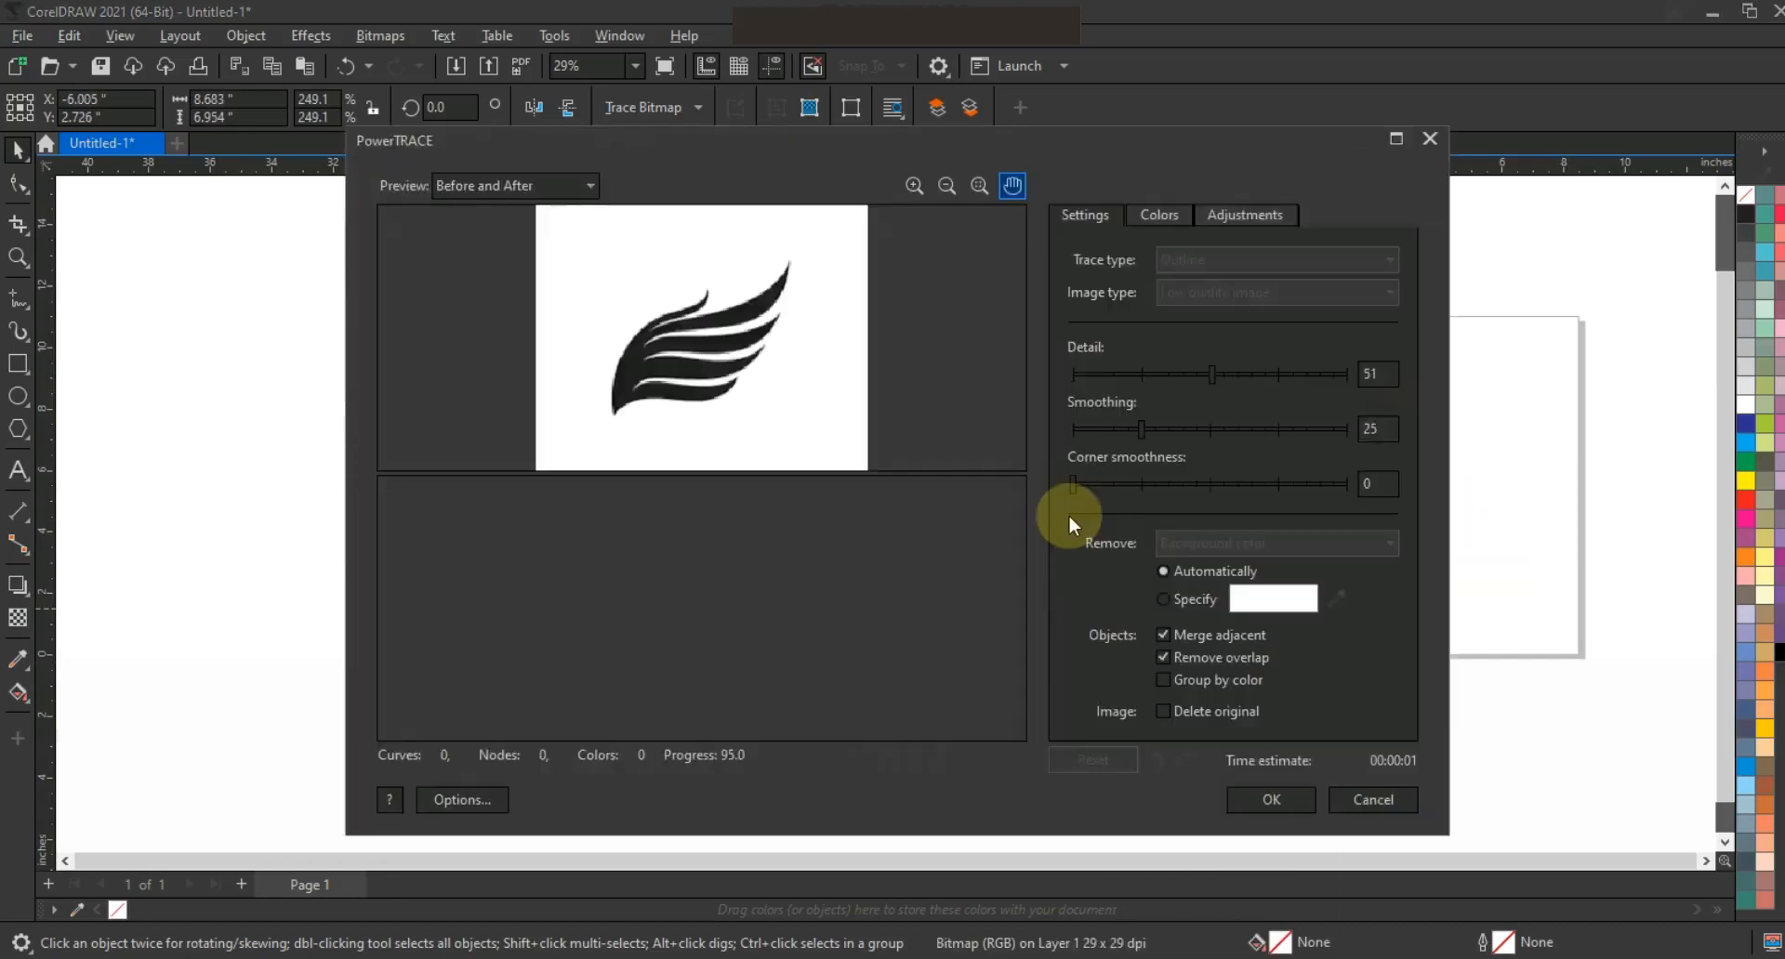
{"action": "left_click", "coordinate": [1255, 797]}
Move the traced wing onto the rectangle's lower left edge and delete the original wing bitmap
{"action": "left_click_drag", "start_coordinate": [1124, 575], "coordinate": [681, 595]}
{"action": "left_click", "coordinate": [1116, 595]}
{"action": "key", "text": "Delete"}
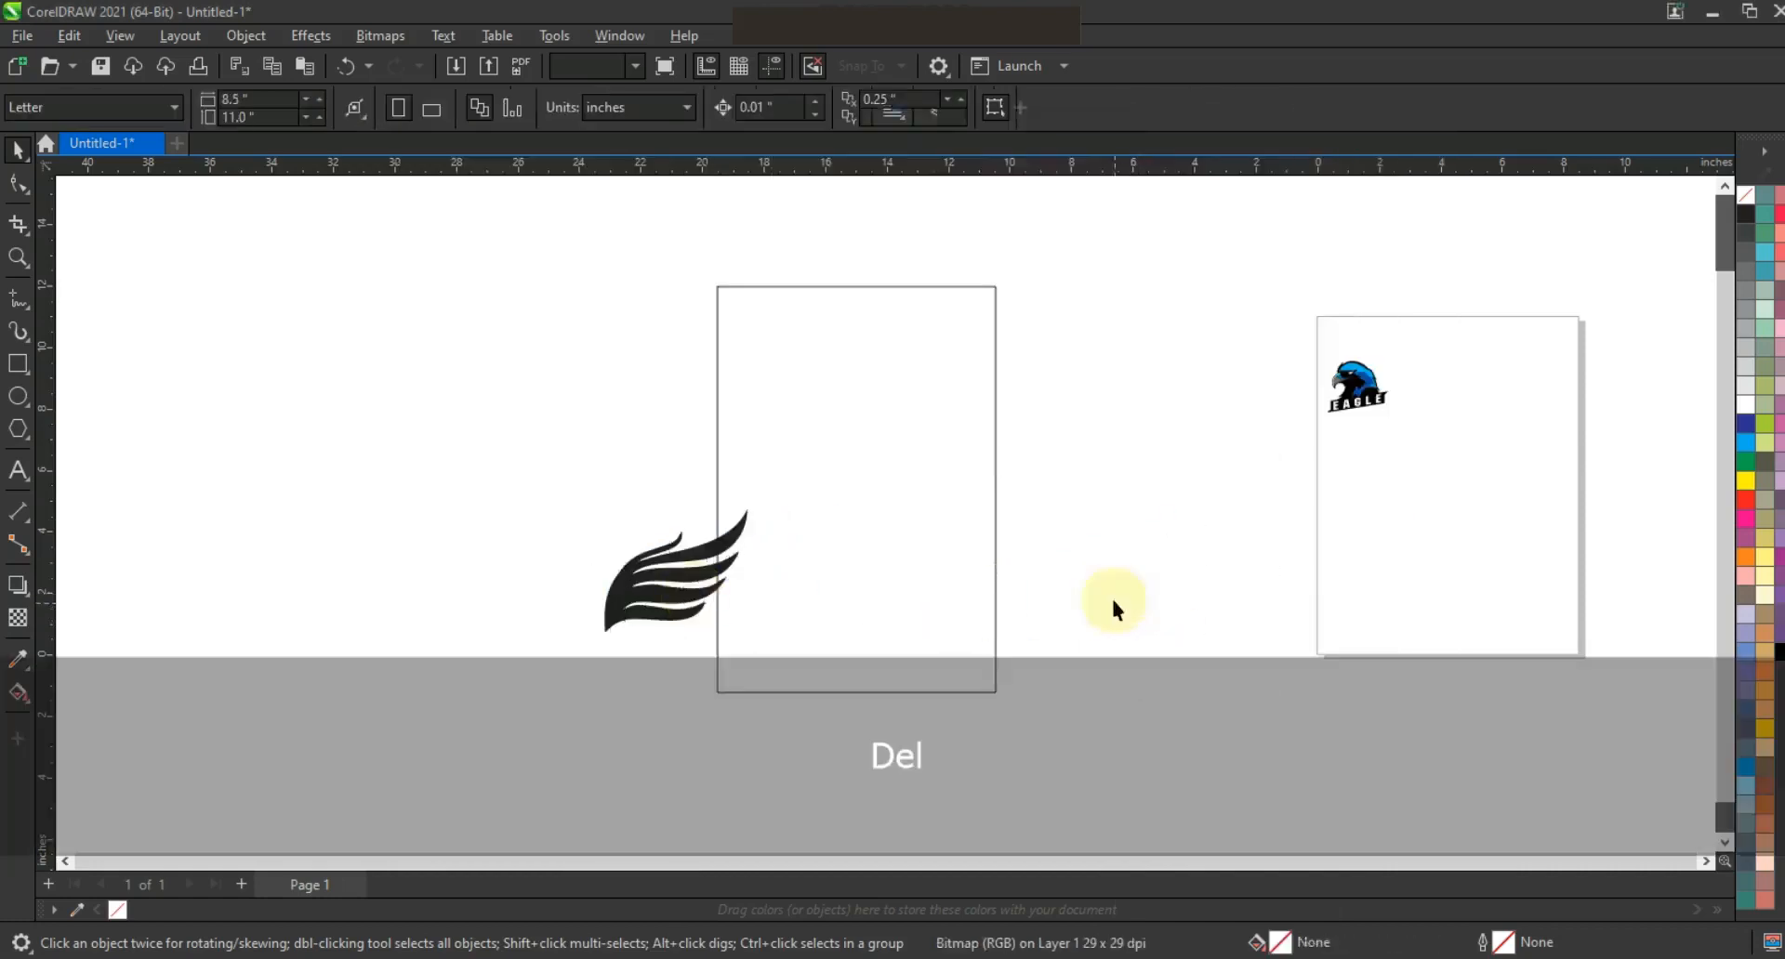
Mirror the traced wing horizontally
{"action": "left_click", "coordinate": [985, 600]}
{"action": "key", "text": "shift+F2"}
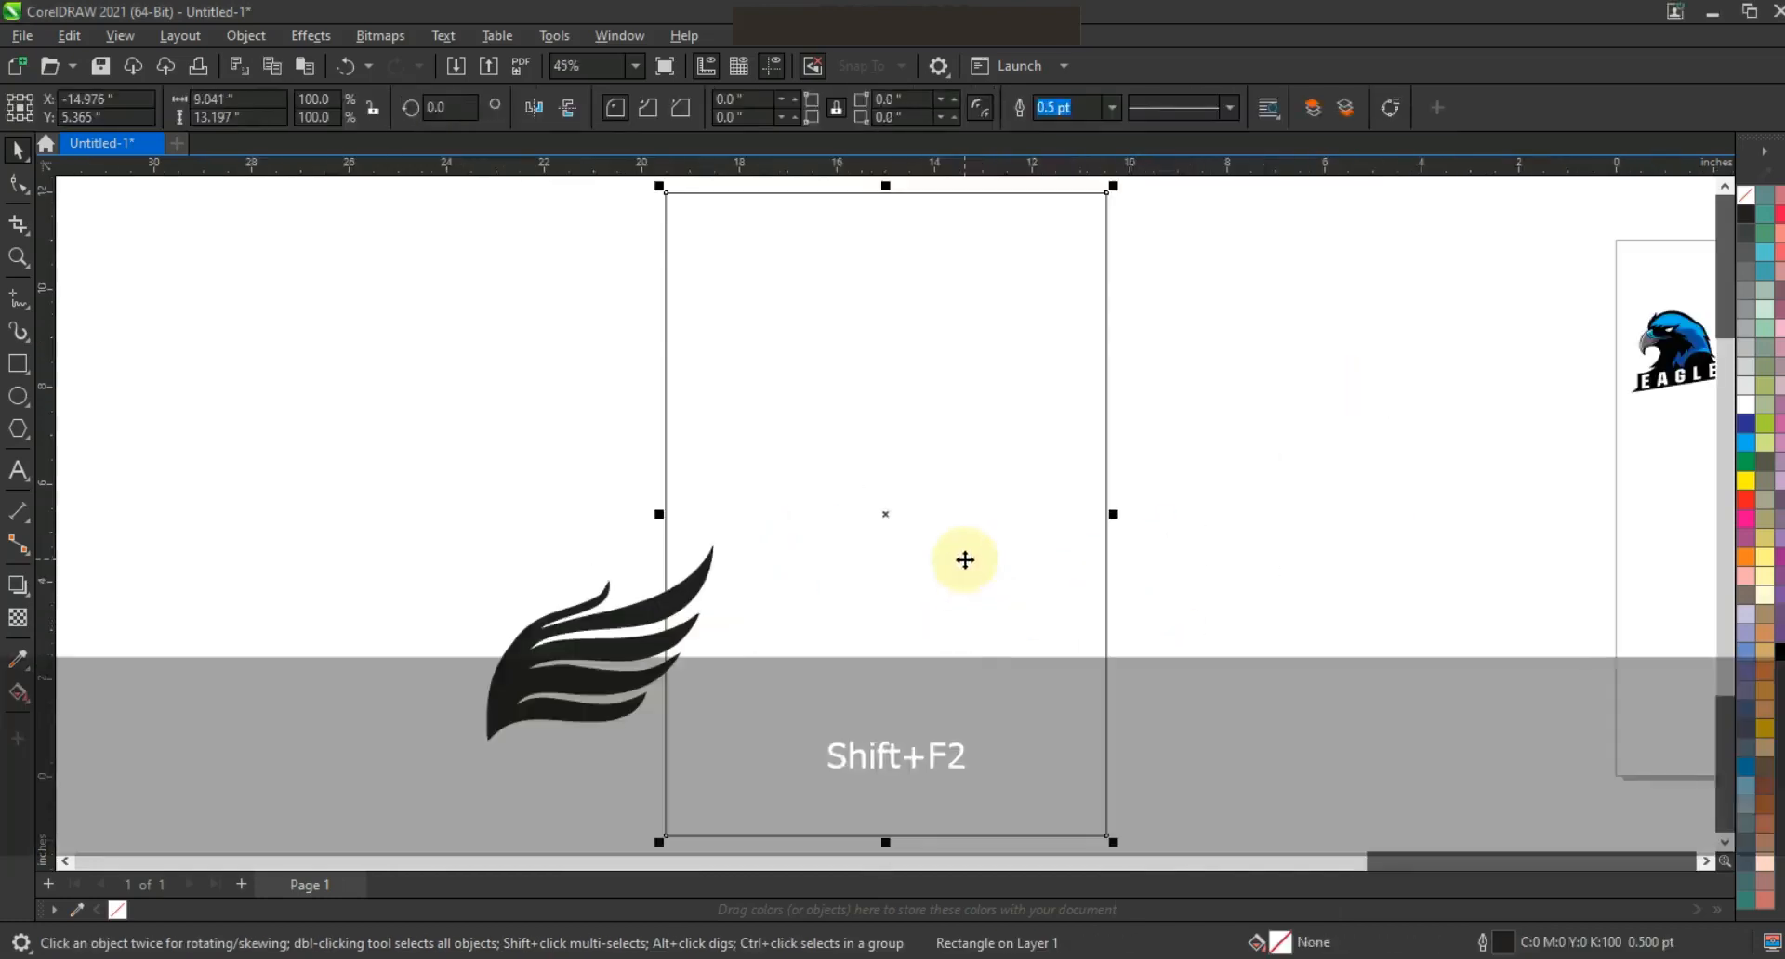
{"action": "left_click", "coordinate": [547, 662]}
{"action": "left_click", "coordinate": [534, 107]}
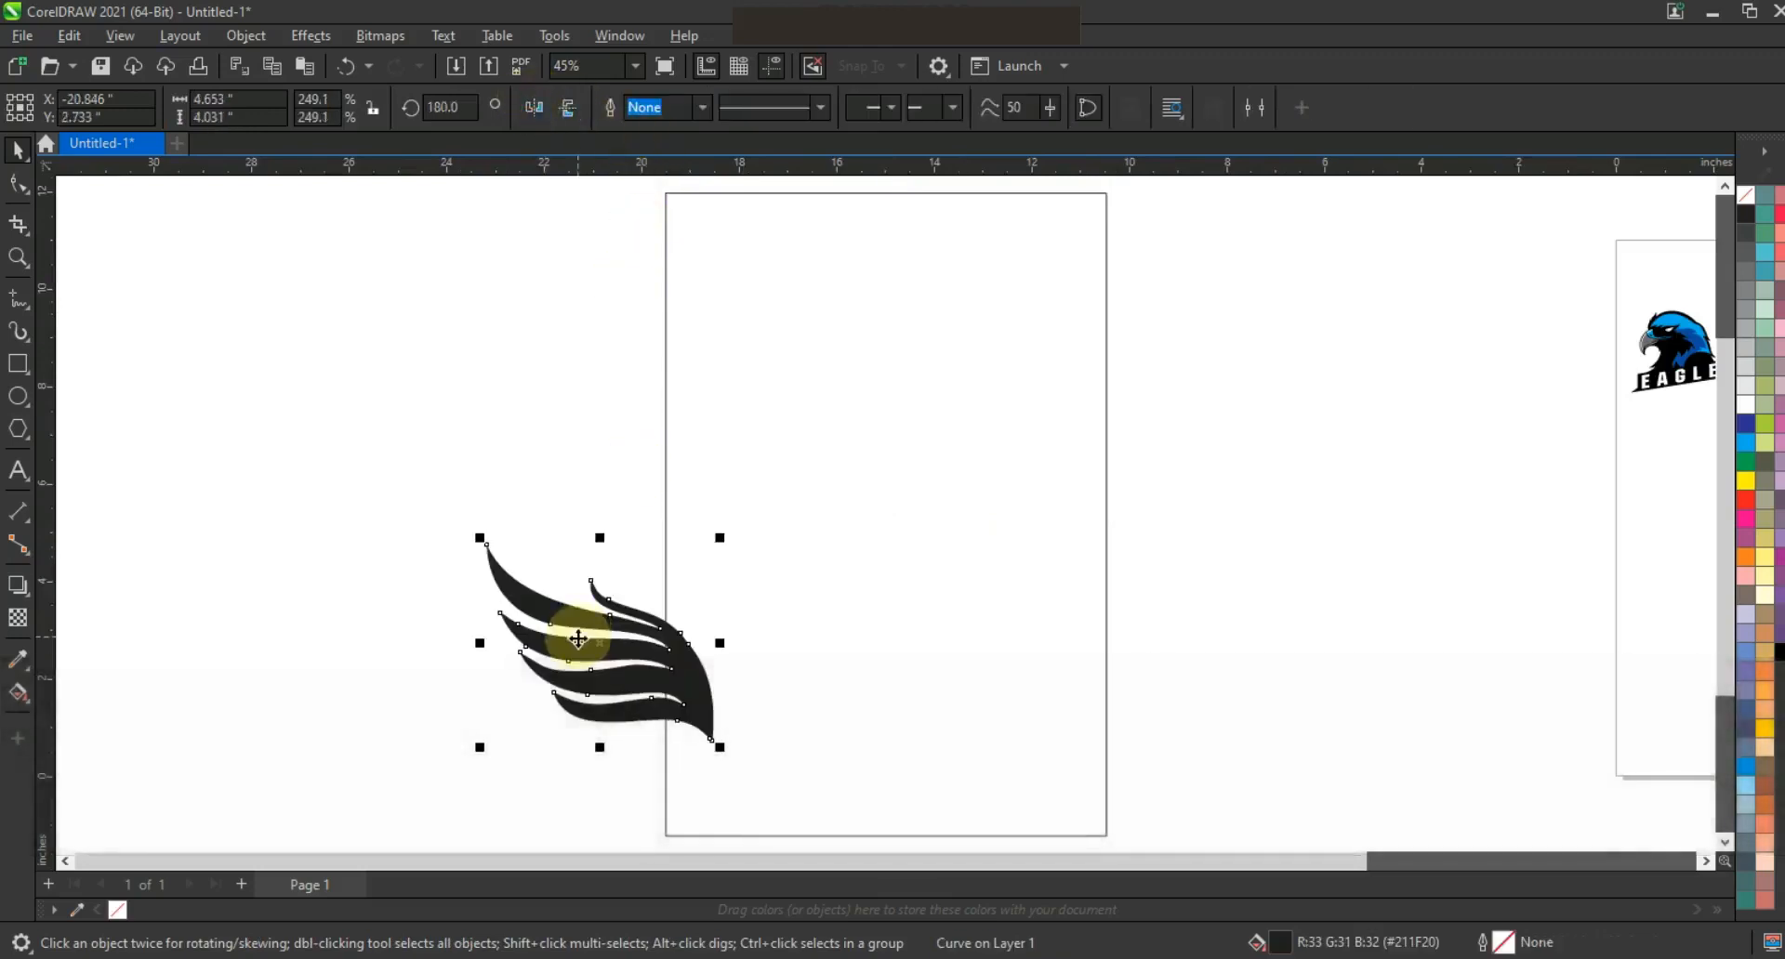
Move the wing into the rectangle's lower right area, enlarge it to about 6.9 by 7.5 inches and tilt it slightly
{"action": "left_click_drag", "start_coordinate": [585, 646], "coordinate": [988, 754]}
{"action": "left_click_drag", "start_coordinate": [880, 645], "coordinate": [867, 516]}
{"action": "left_click", "coordinate": [1043, 678]}
{"action": "left_click_drag", "start_coordinate": [1135, 527], "coordinate": [1173, 616]}
{"action": "left_click_drag", "start_coordinate": [1076, 745], "coordinate": [1090, 745]}
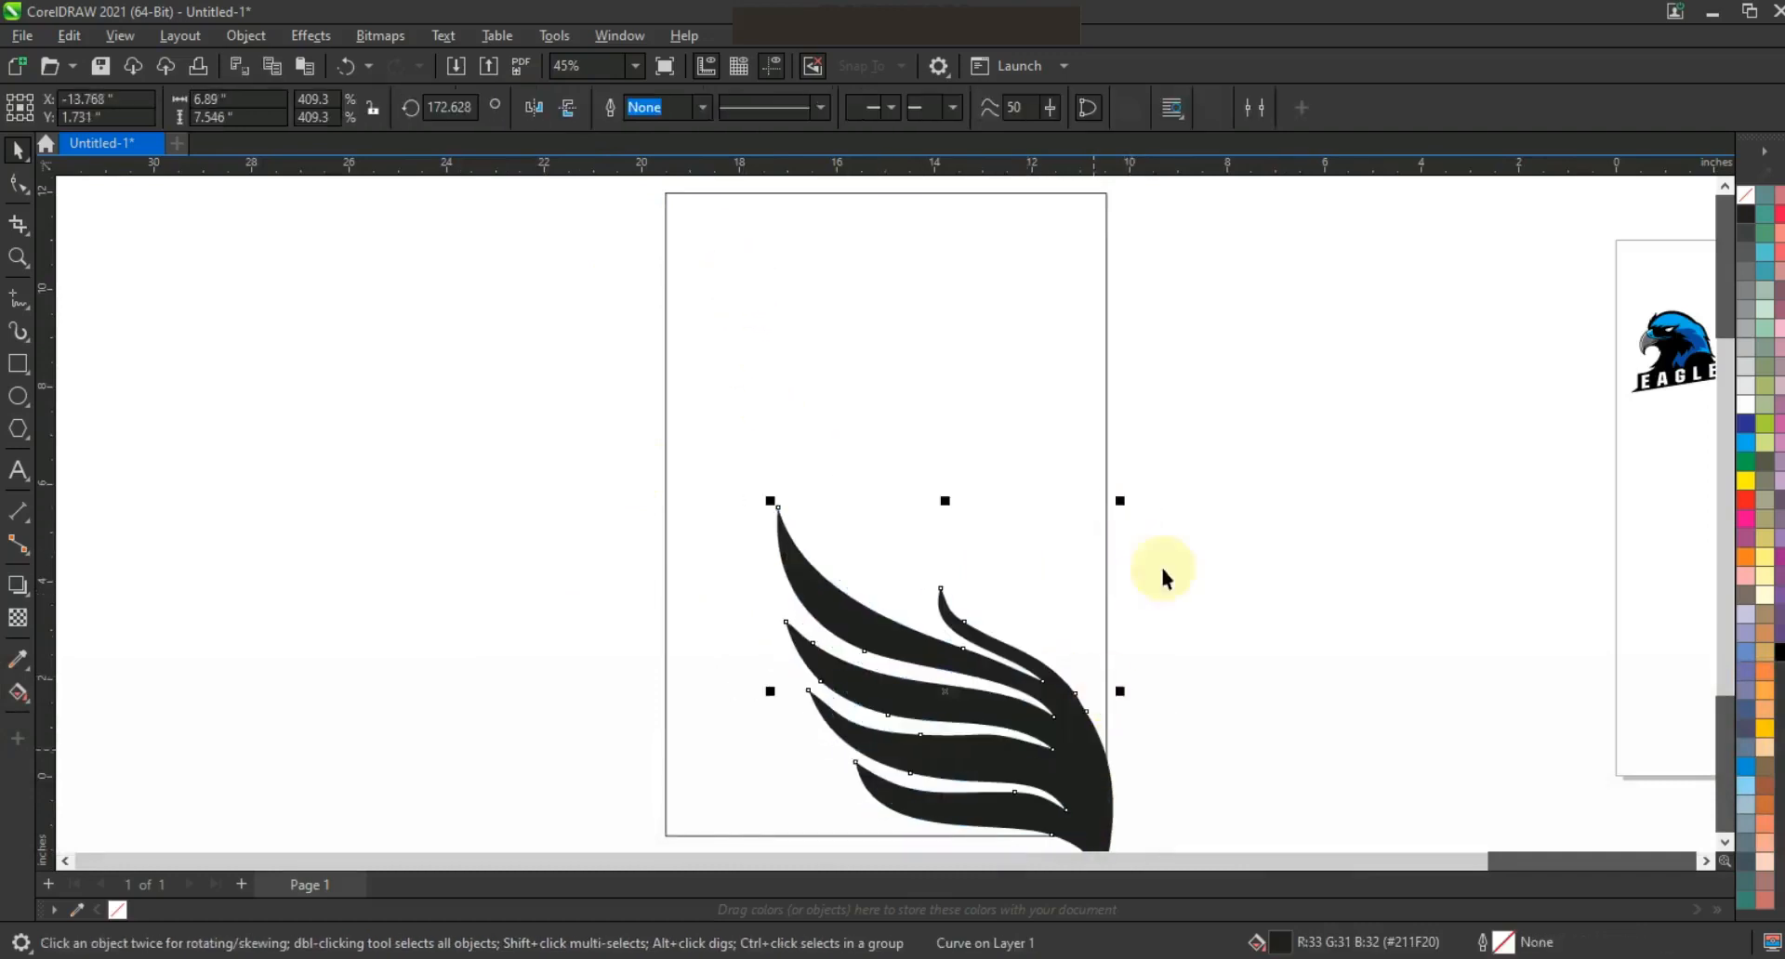
Rotate the wing further upright to about 153.9 degrees and resize it to about 7.4 by 12.9 inches over the rectangle's right edge
{"action": "left_click_drag", "start_coordinate": [1123, 499], "coordinate": [1317, 284]}
{"action": "left_click_drag", "start_coordinate": [1207, 685], "coordinate": [1110, 739]}
{"action": "key", "text": "F3"}
{"action": "left_click", "coordinate": [1119, 641]}
{"action": "left_click_drag", "start_coordinate": [1153, 469], "coordinate": [1154, 540]}
{"action": "left_click", "coordinate": [1107, 697]}
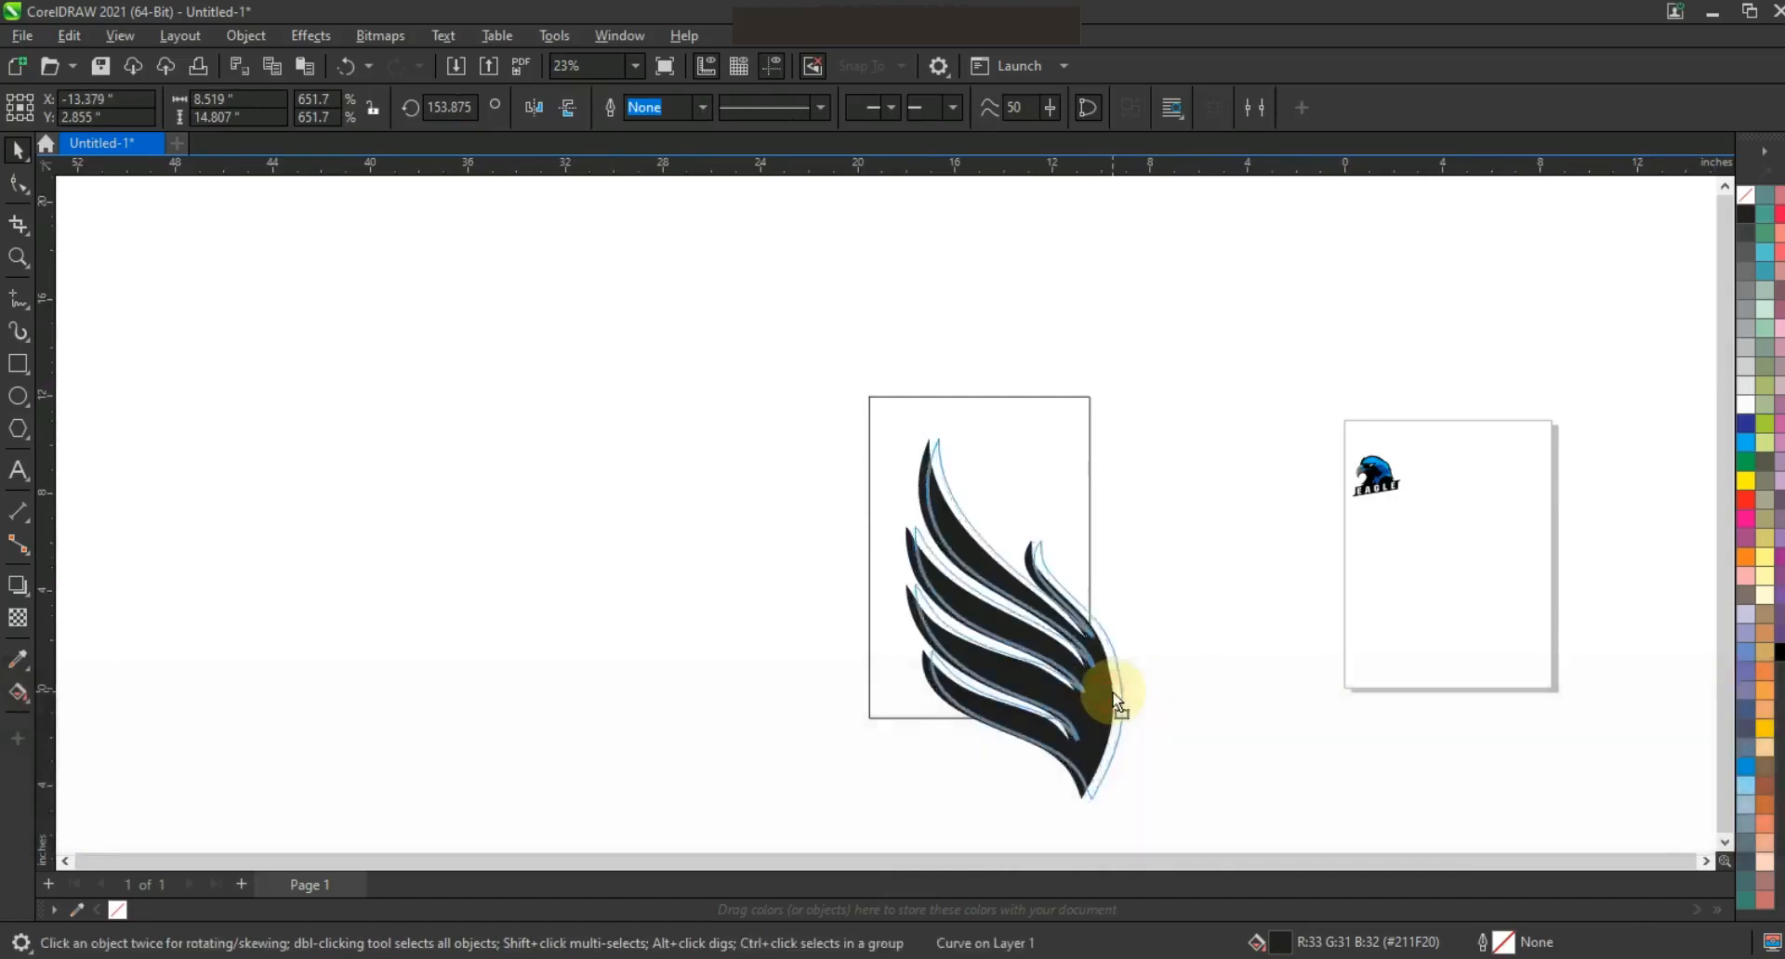
{"action": "left_click_drag", "start_coordinate": [1124, 431], "coordinate": [1120, 444]}
{"action": "left_click_drag", "start_coordinate": [1088, 685], "coordinate": [1097, 688]}
{"action": "left_click_drag", "start_coordinate": [1125, 435], "coordinate": [1116, 458]}
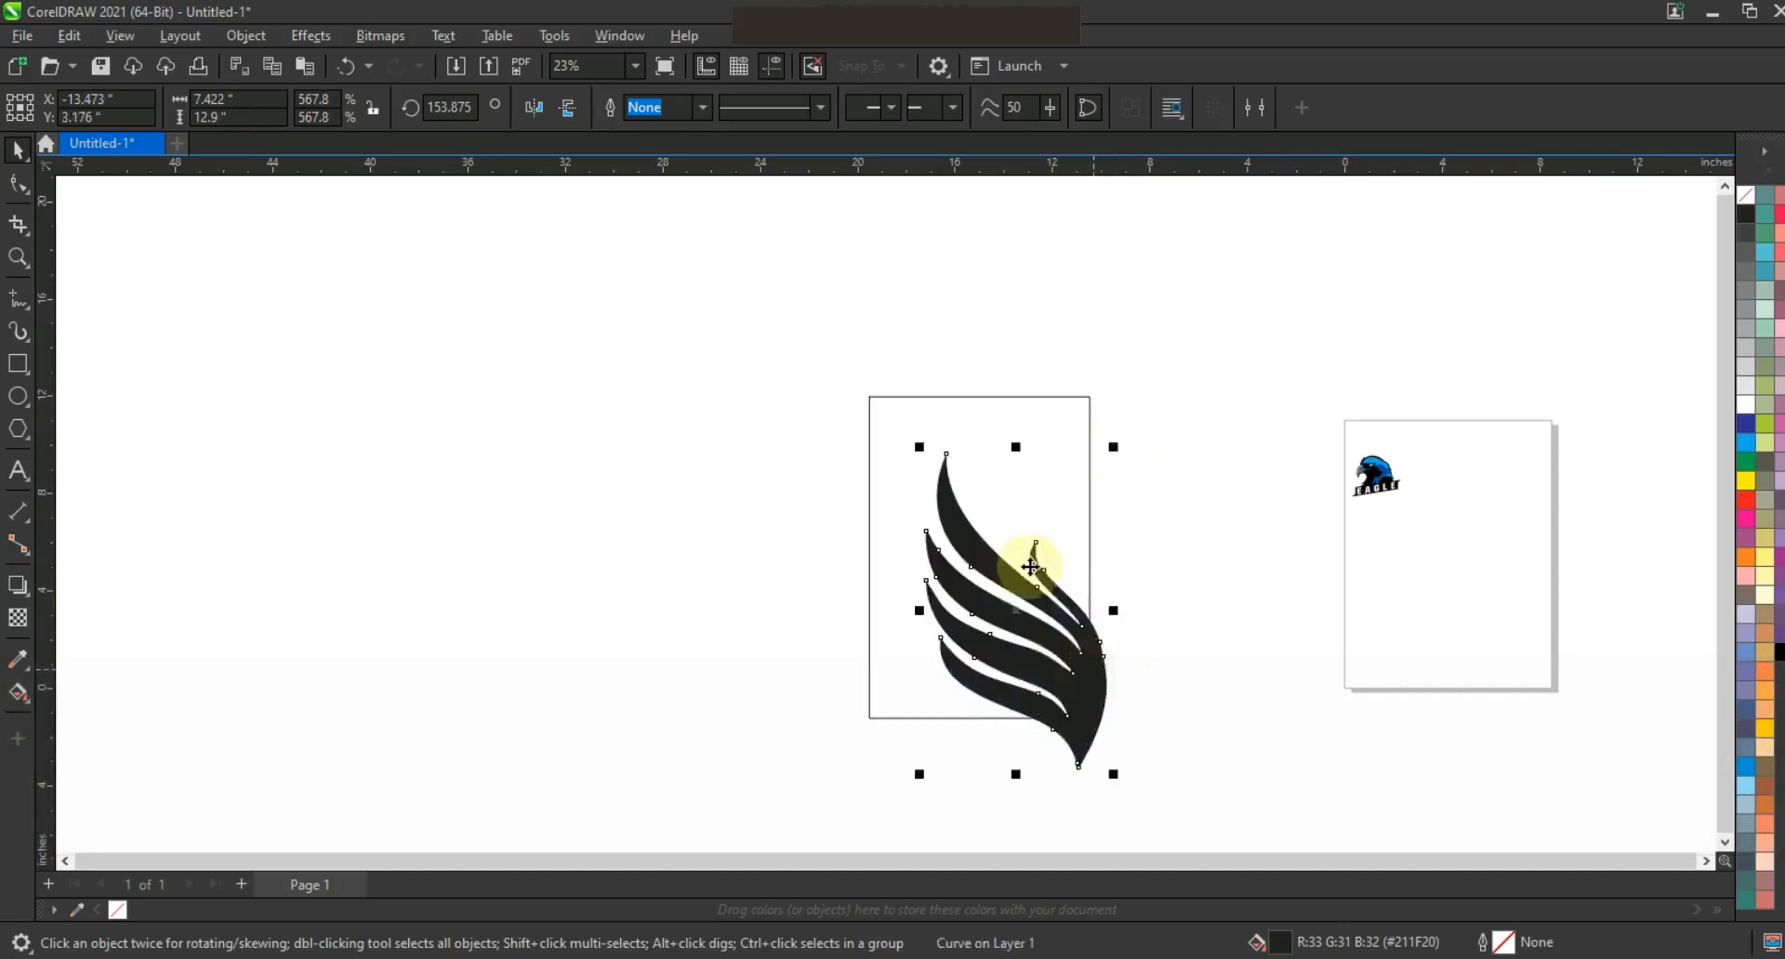
Remove the wing's fill and give it a thin black outline
{"action": "key", "text": "shift+F2"}
{"action": "left_click", "coordinate": [1746, 196]}
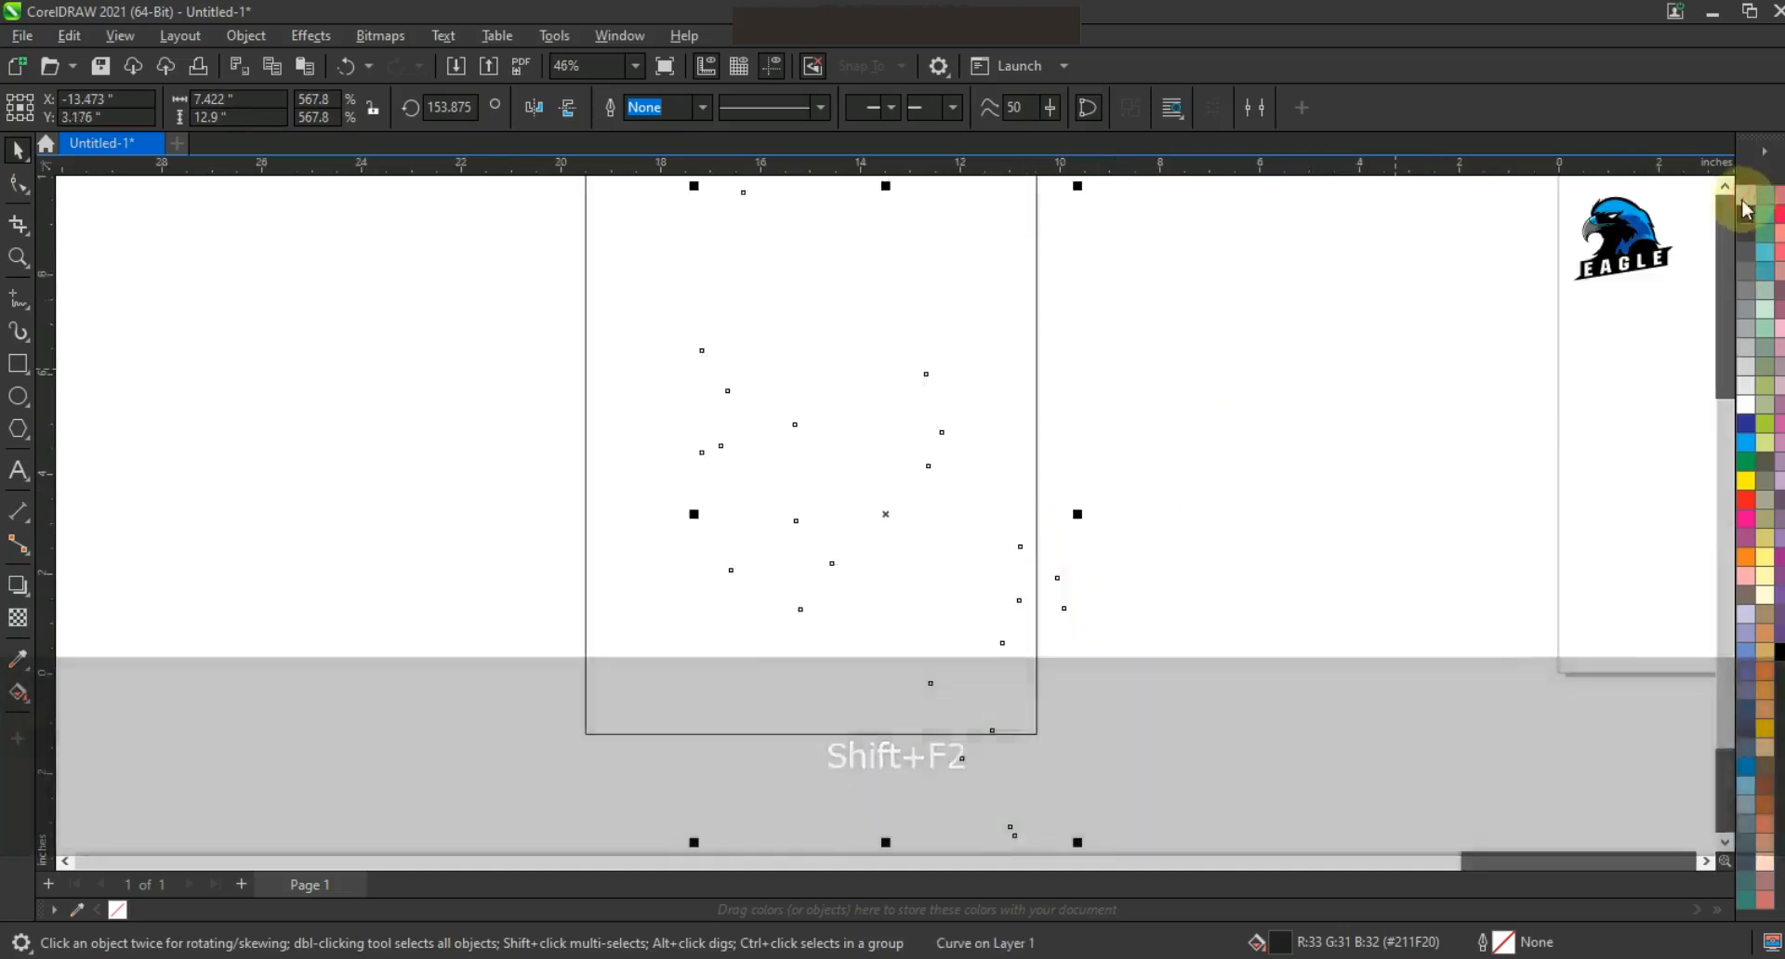
{"action": "right_click", "coordinate": [1745, 212]}
{"action": "left_click", "coordinate": [1715, 233]}
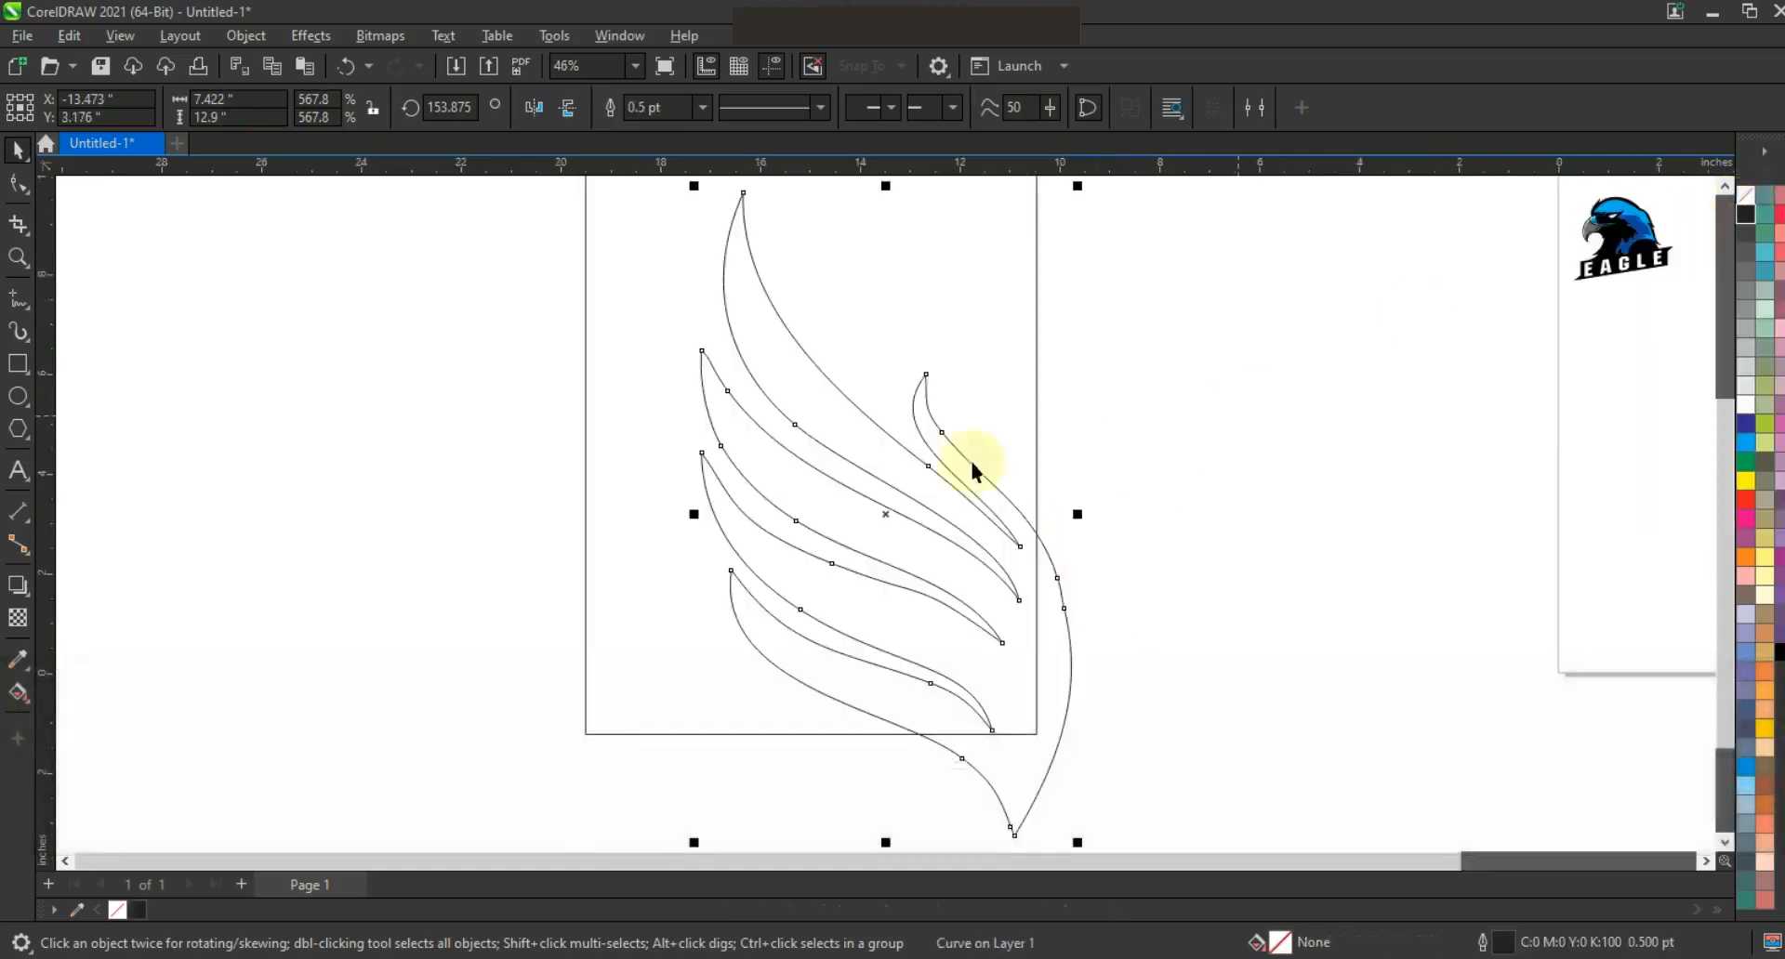
Add a one-step outward contour to the wing with an offset of about 0.236 inches
{"action": "left_click", "coordinate": [34, 604]}
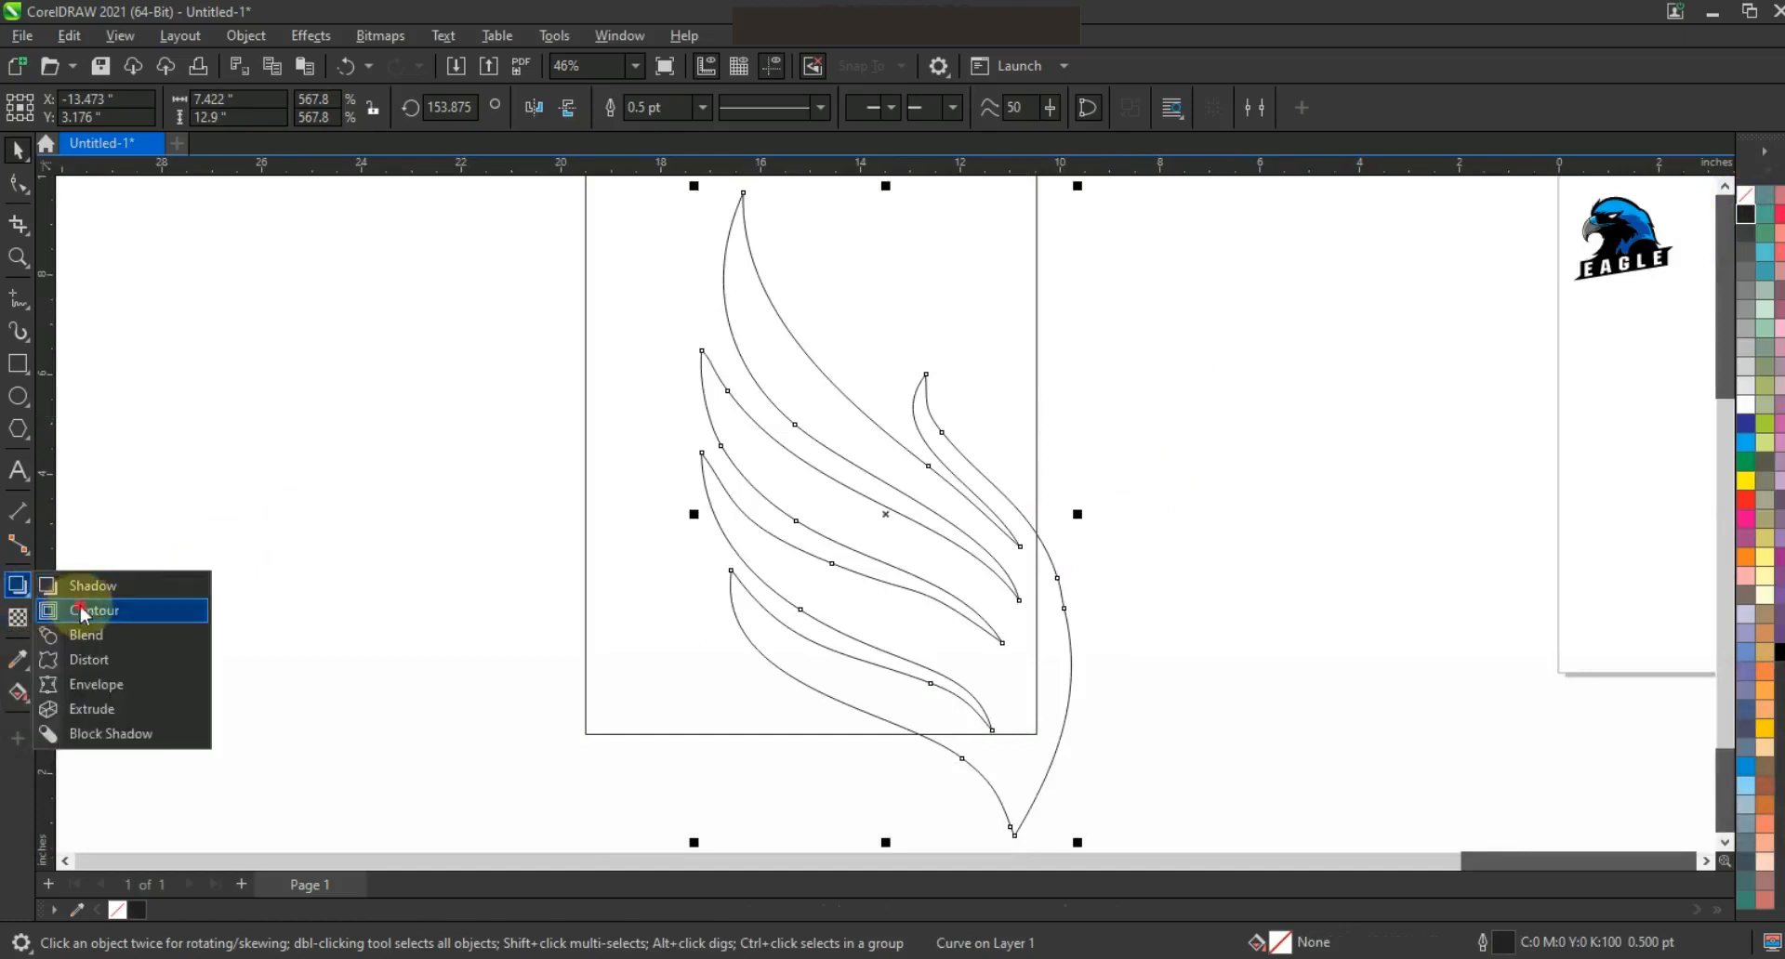
{"action": "left_click", "coordinate": [84, 613]}
{"action": "left_click", "coordinate": [957, 442]}
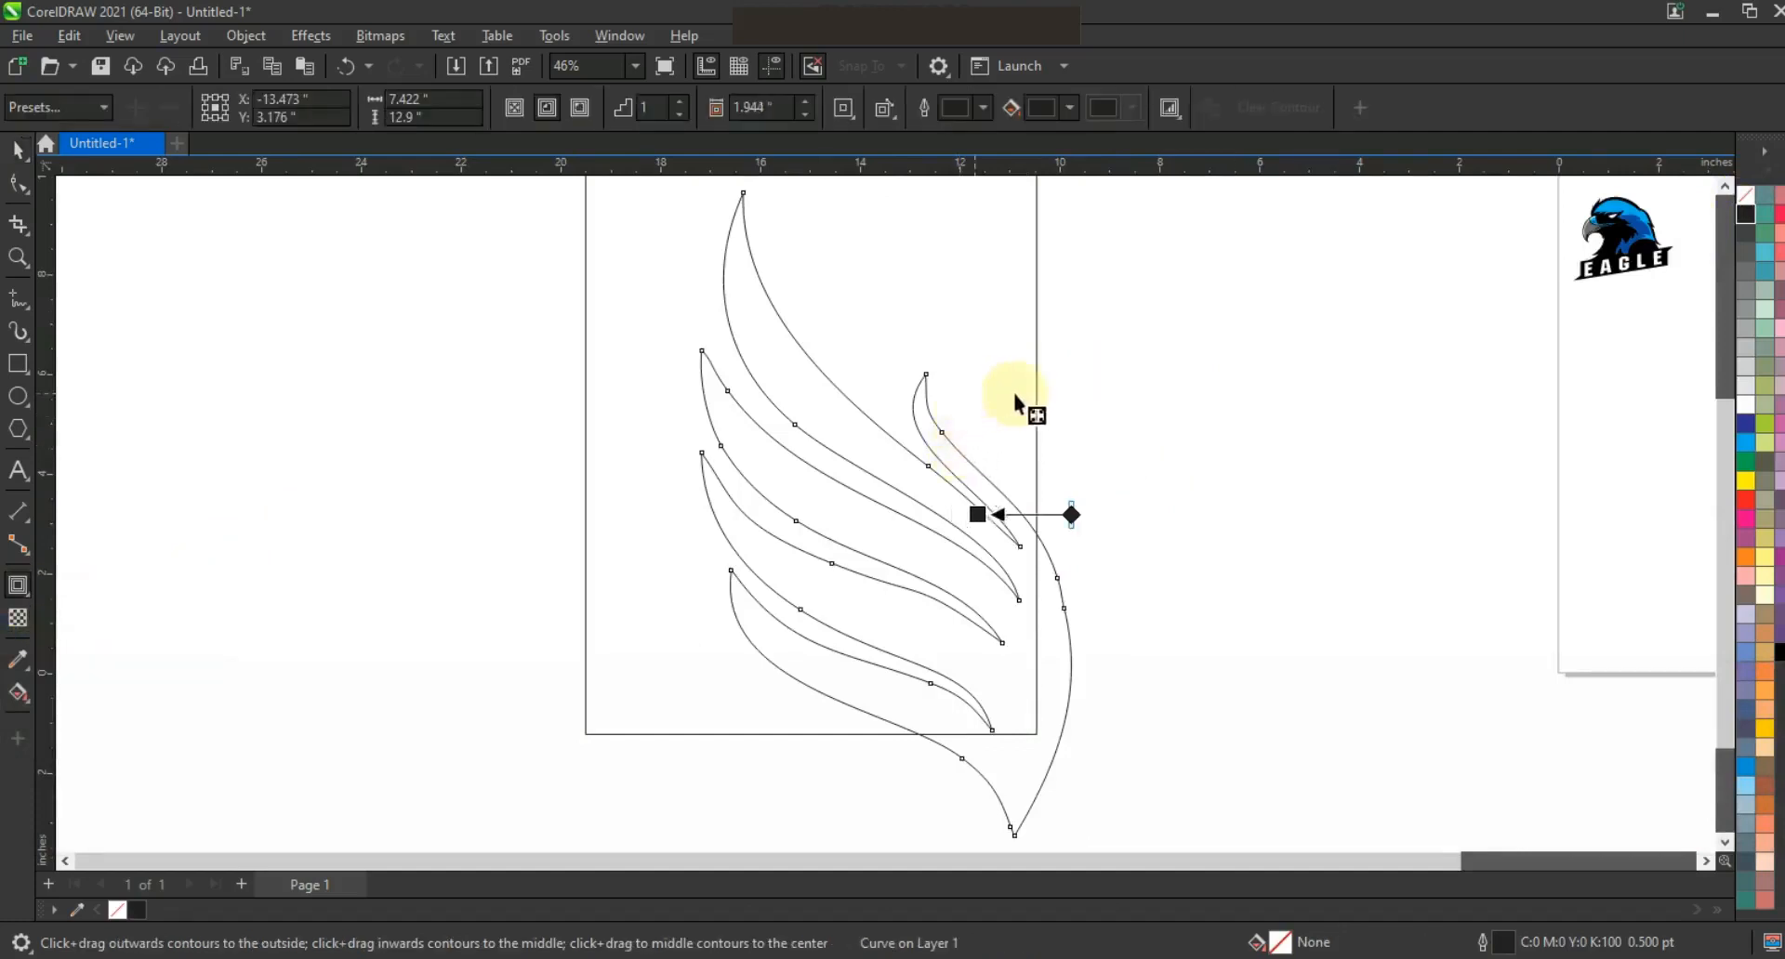
{"action": "left_click_drag", "start_coordinate": [983, 401], "coordinate": [1169, 470]}
{"action": "key", "text": "ctrl+z"}
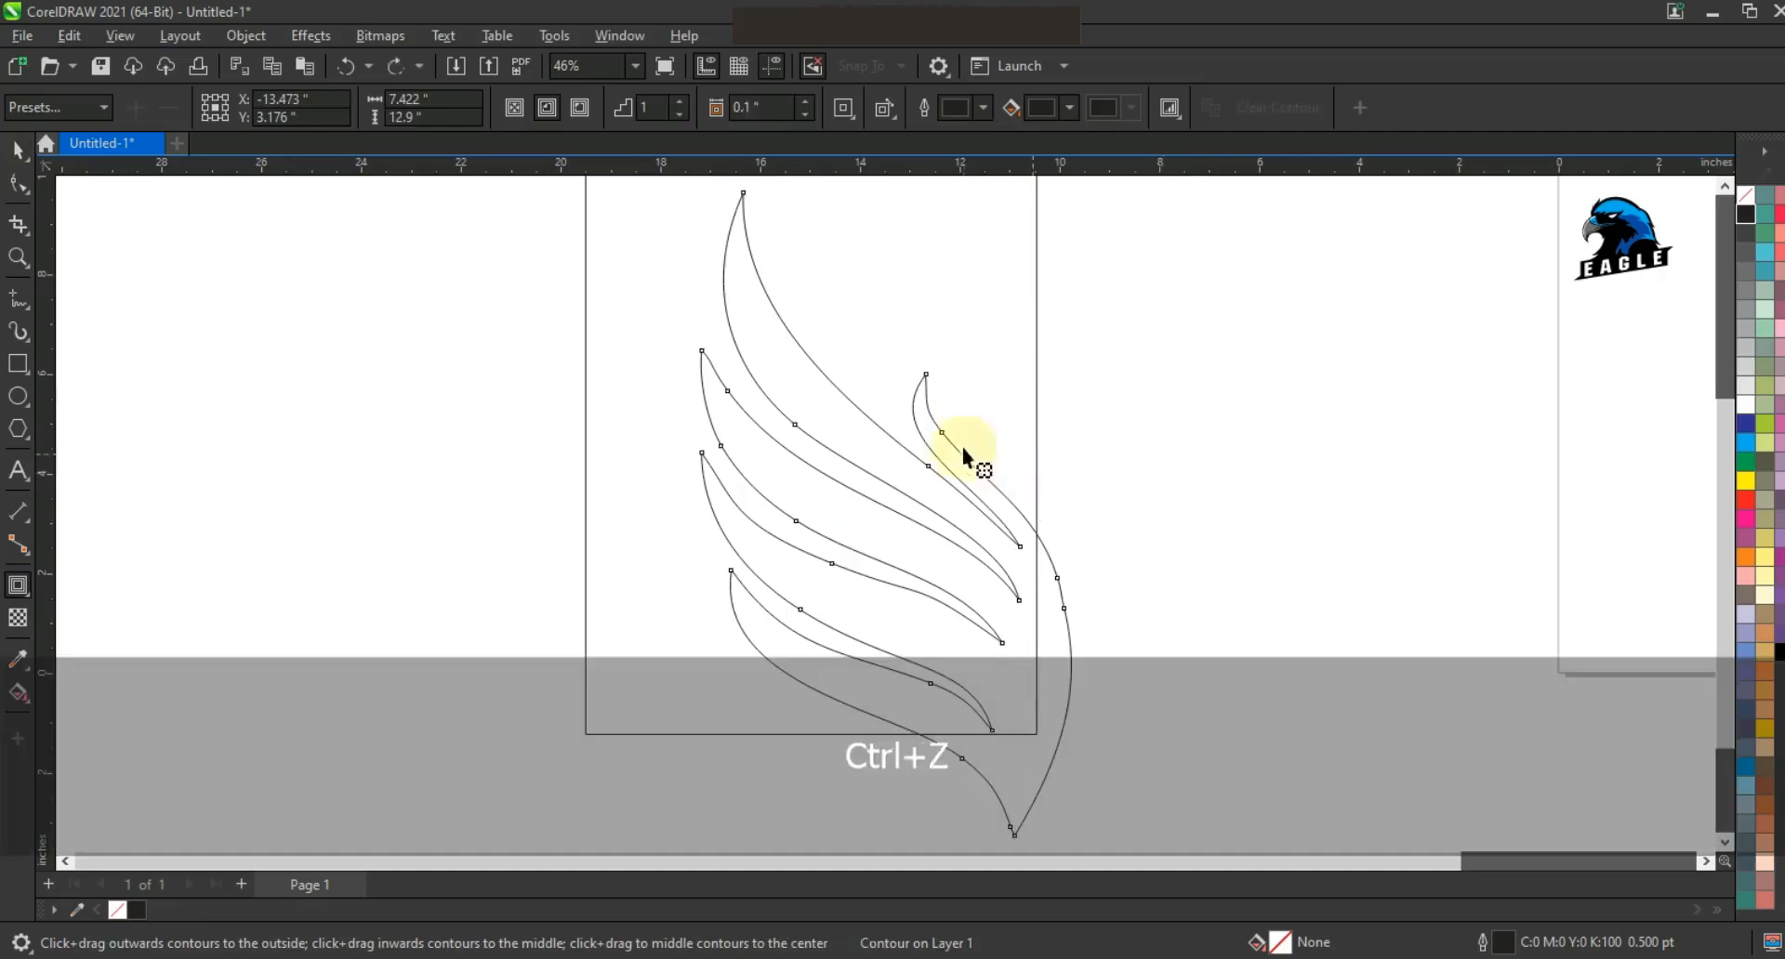
{"action": "left_click_drag", "start_coordinate": [947, 433], "coordinate": [1084, 494]}
Break the wing's contour apart into a separate curve
{"action": "left_click", "coordinate": [16, 149]}
{"action": "left_click", "coordinate": [209, 43]}
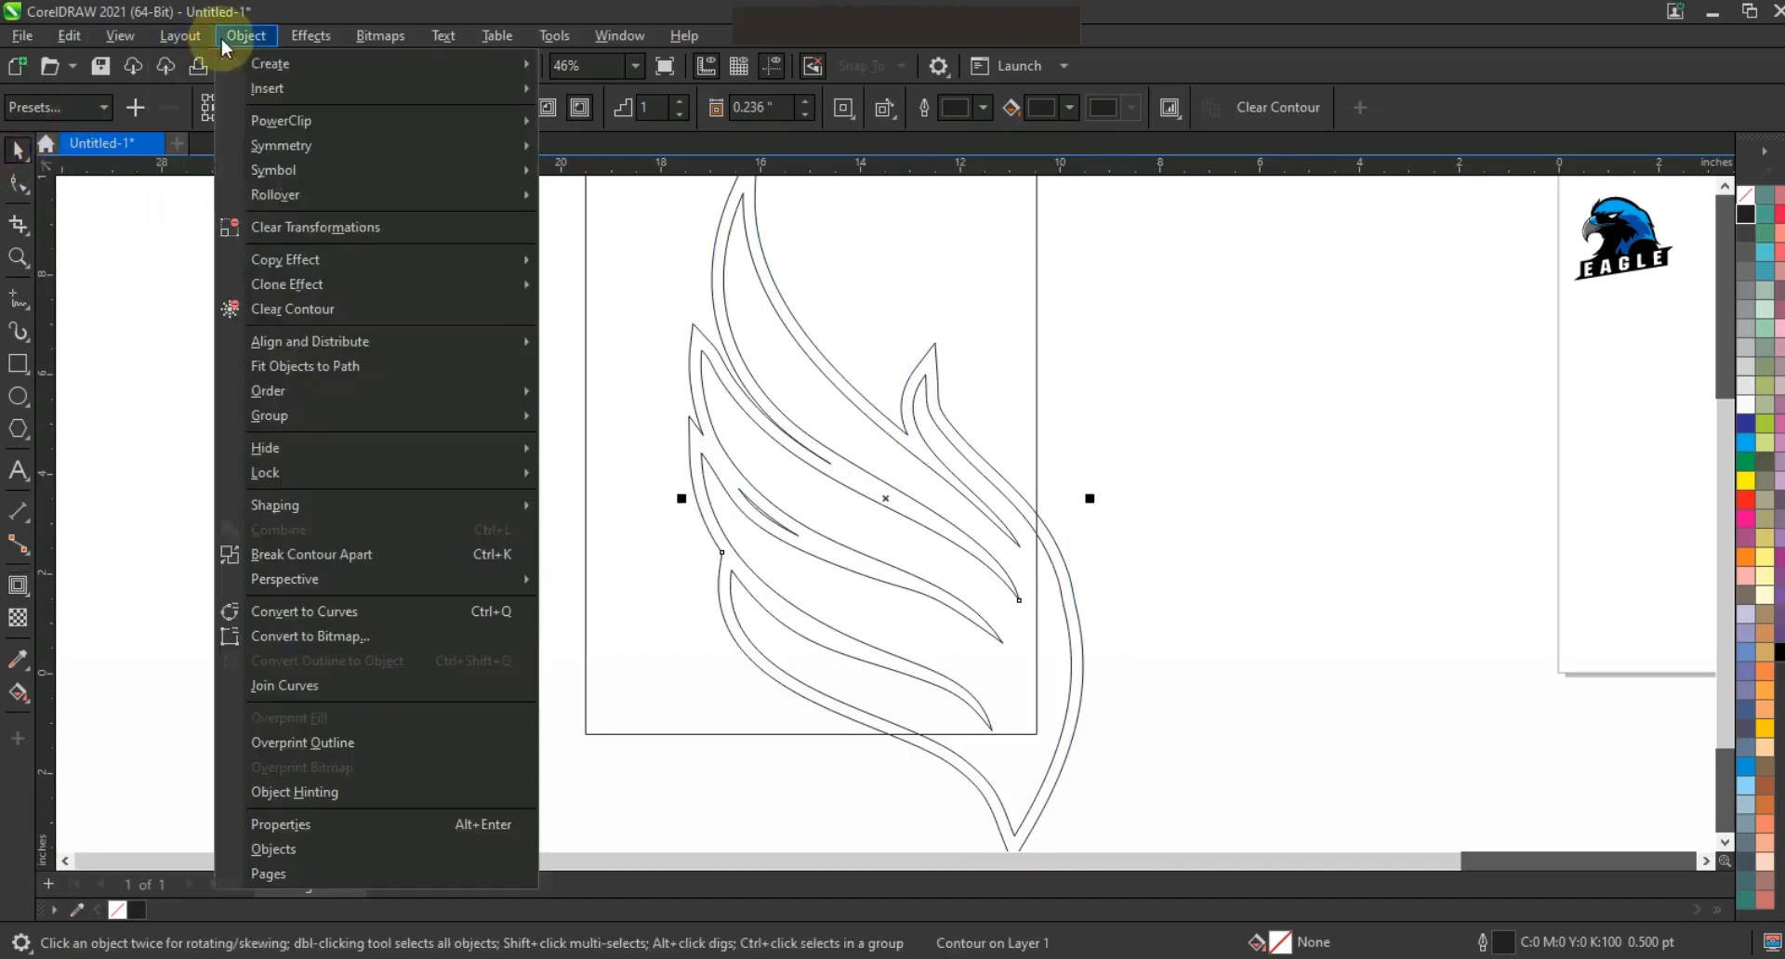
{"action": "left_click", "coordinate": [313, 556]}
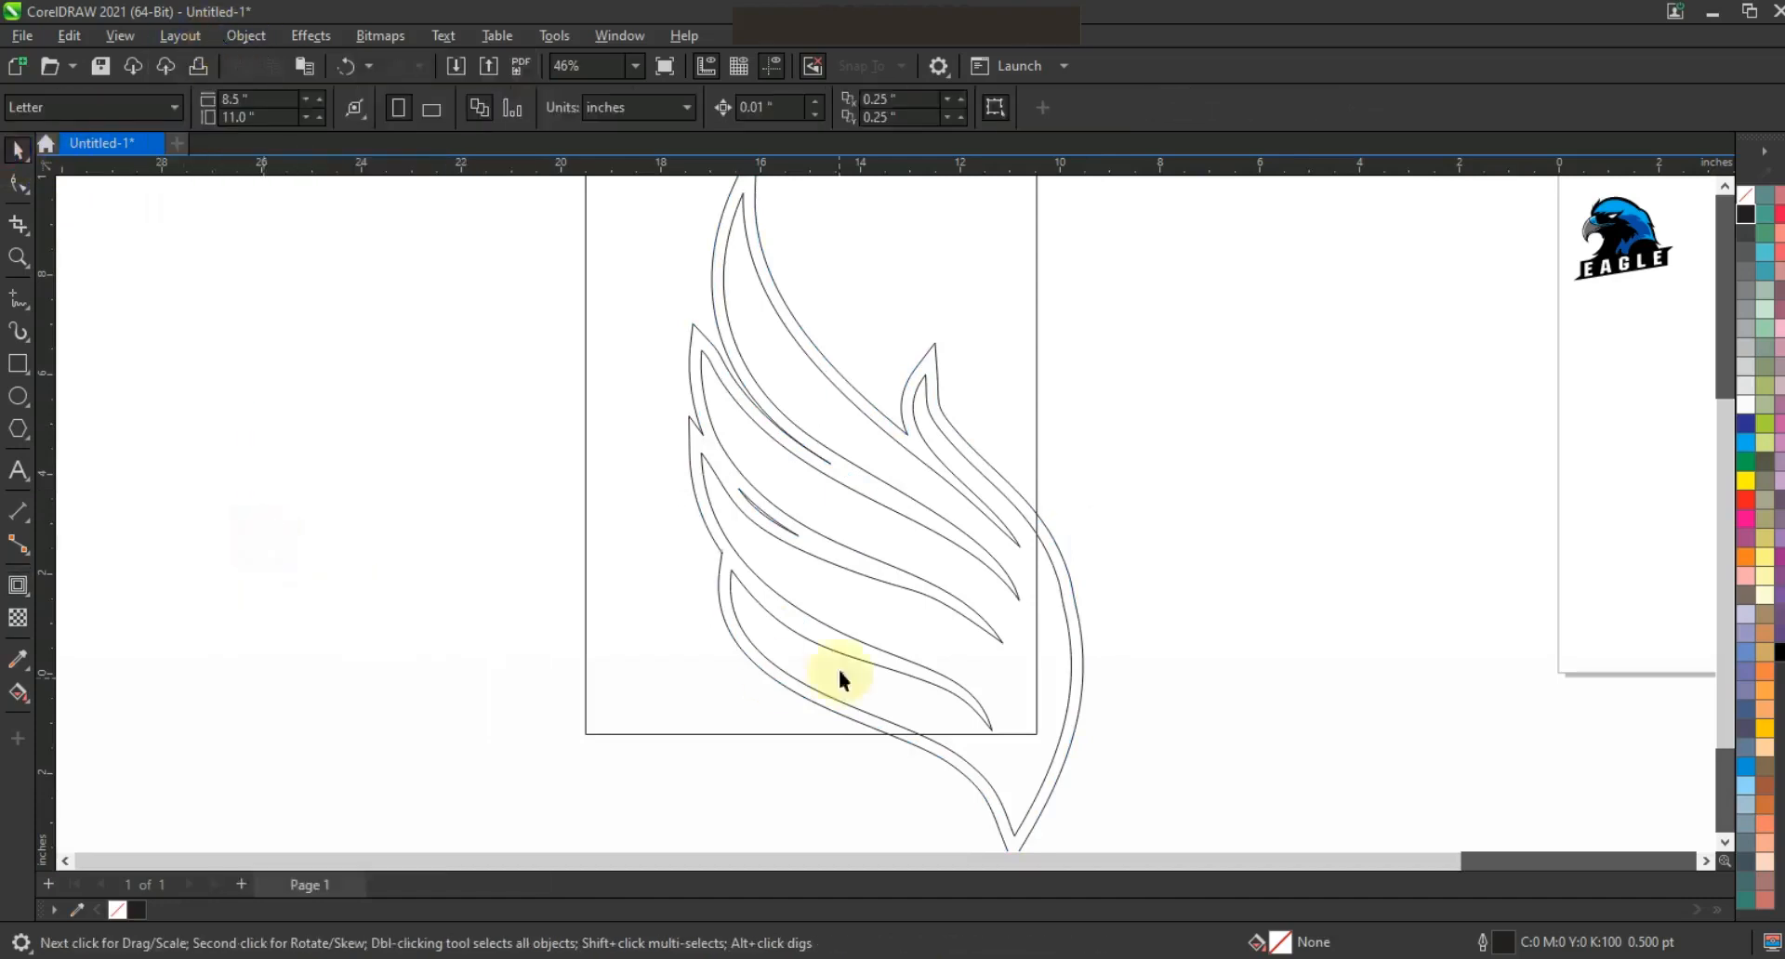
Fill the inner wing curve with 10% black and the surrounding contour curve with solid black
{"action": "left_click", "coordinate": [778, 547]}
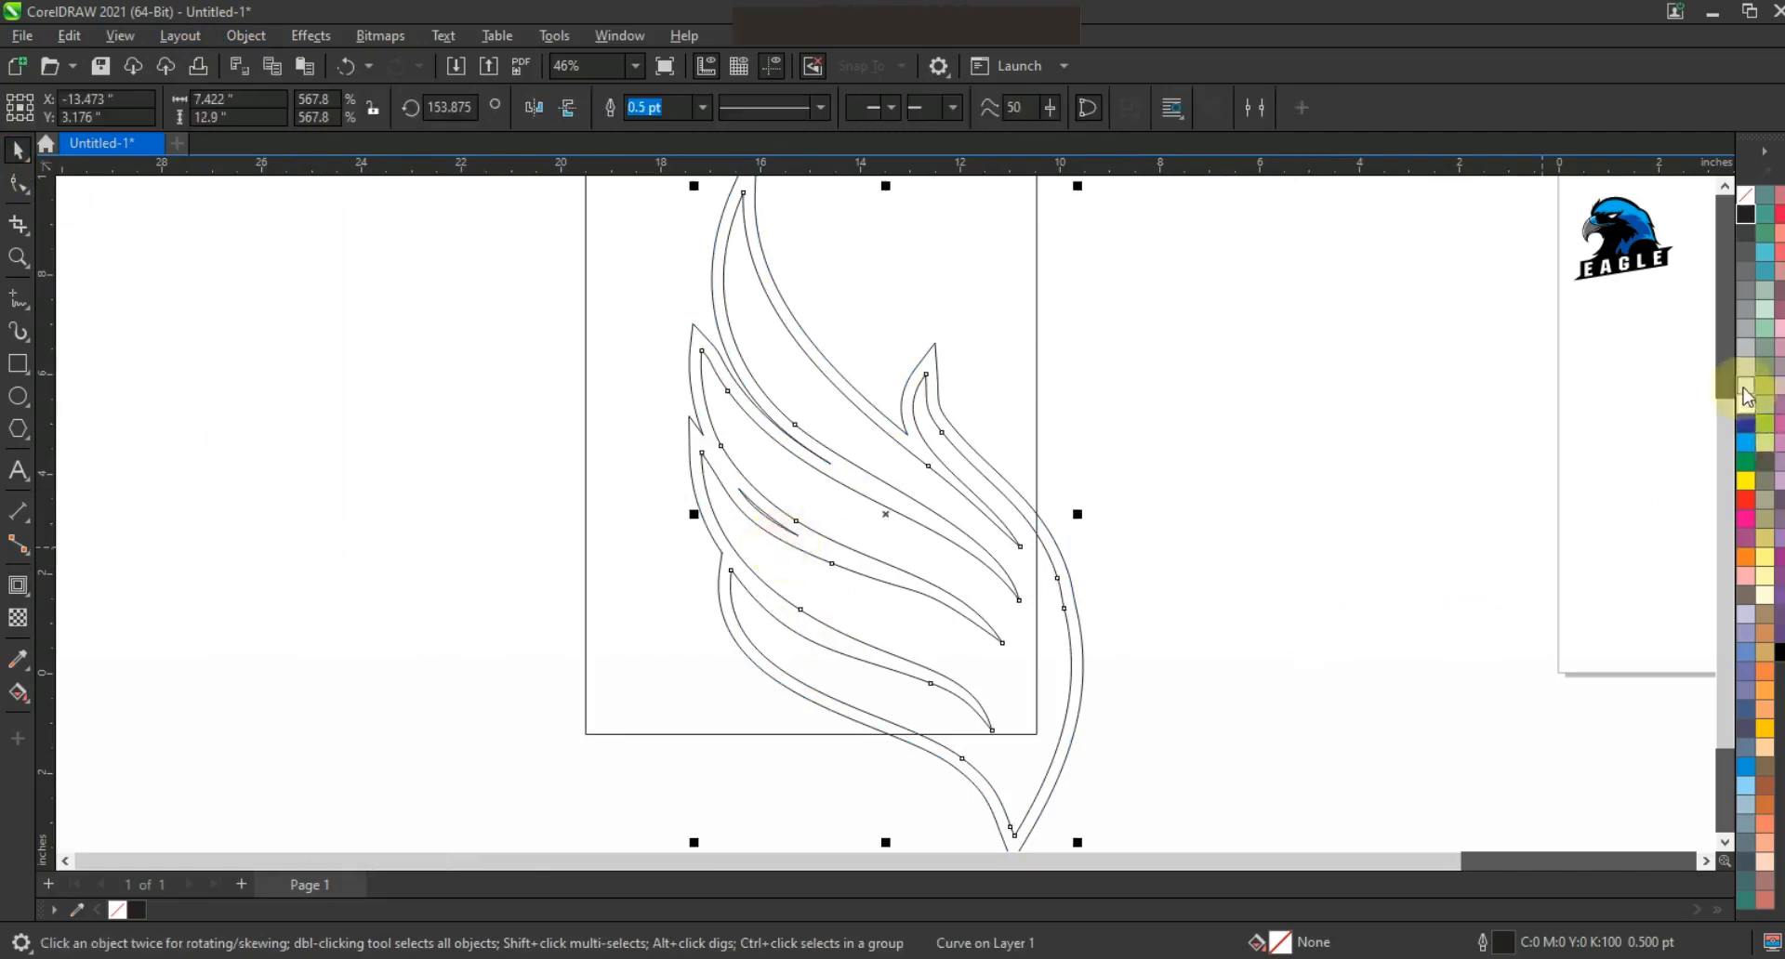
{"action": "left_click", "coordinate": [1746, 394]}
{"action": "left_click", "coordinate": [930, 346]}
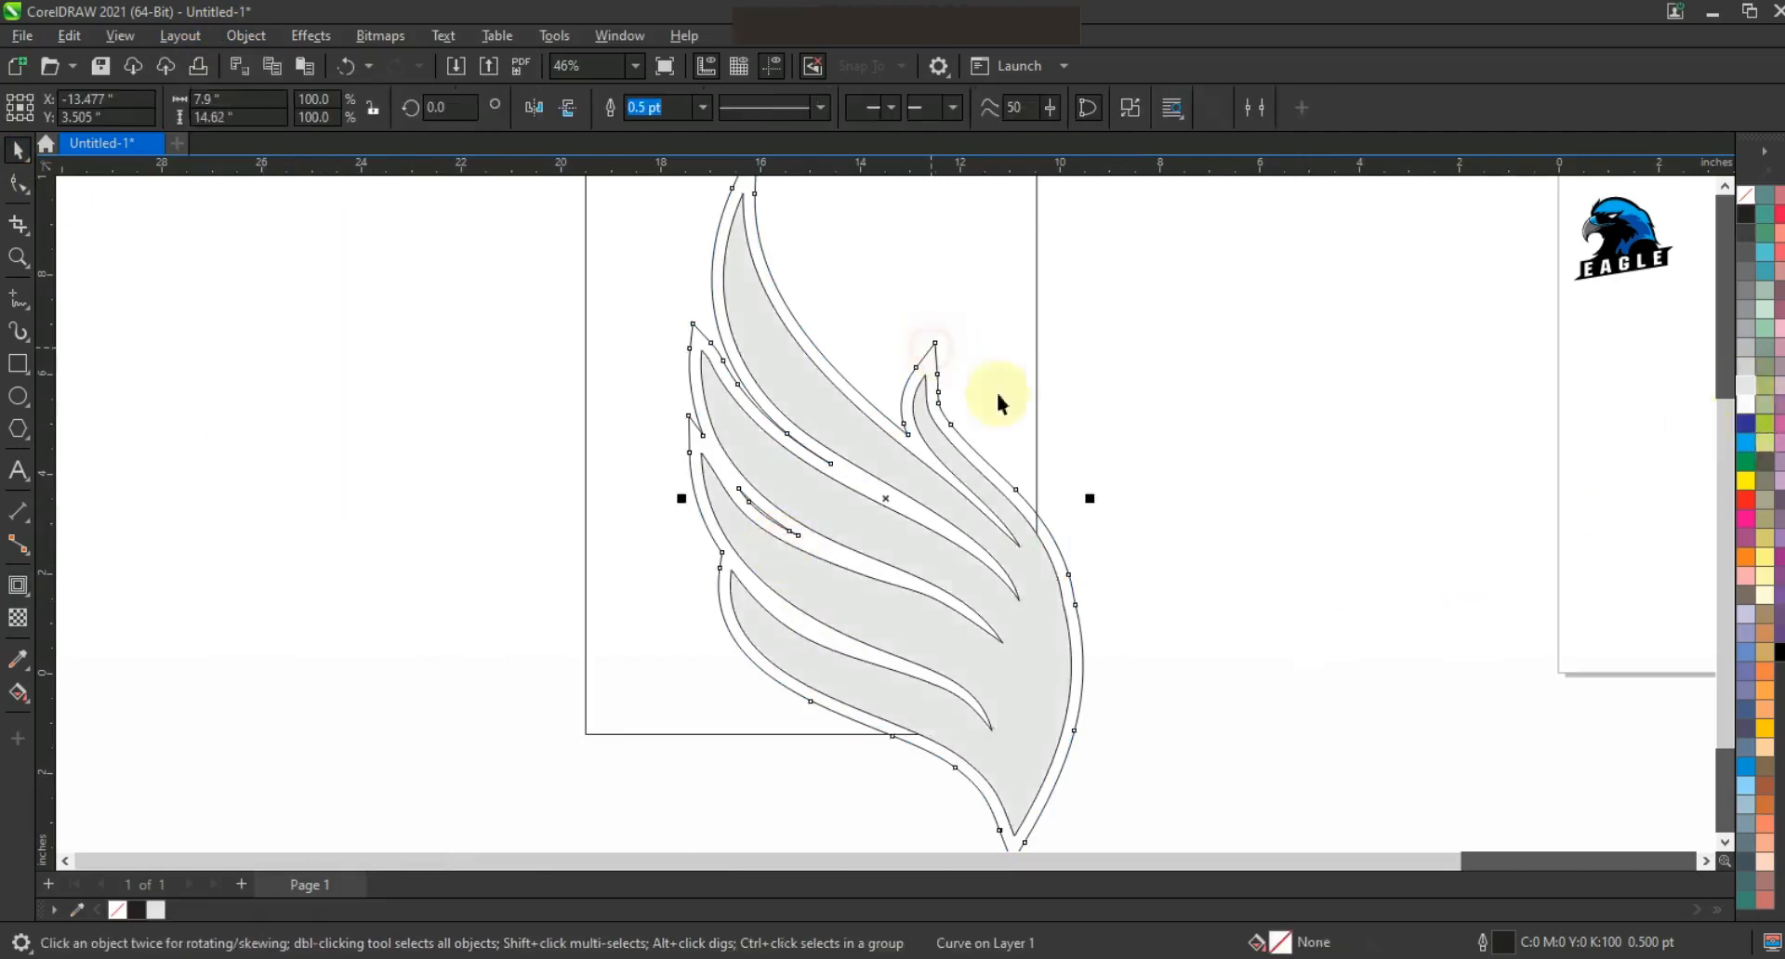
{"action": "left_click", "coordinate": [1778, 651]}
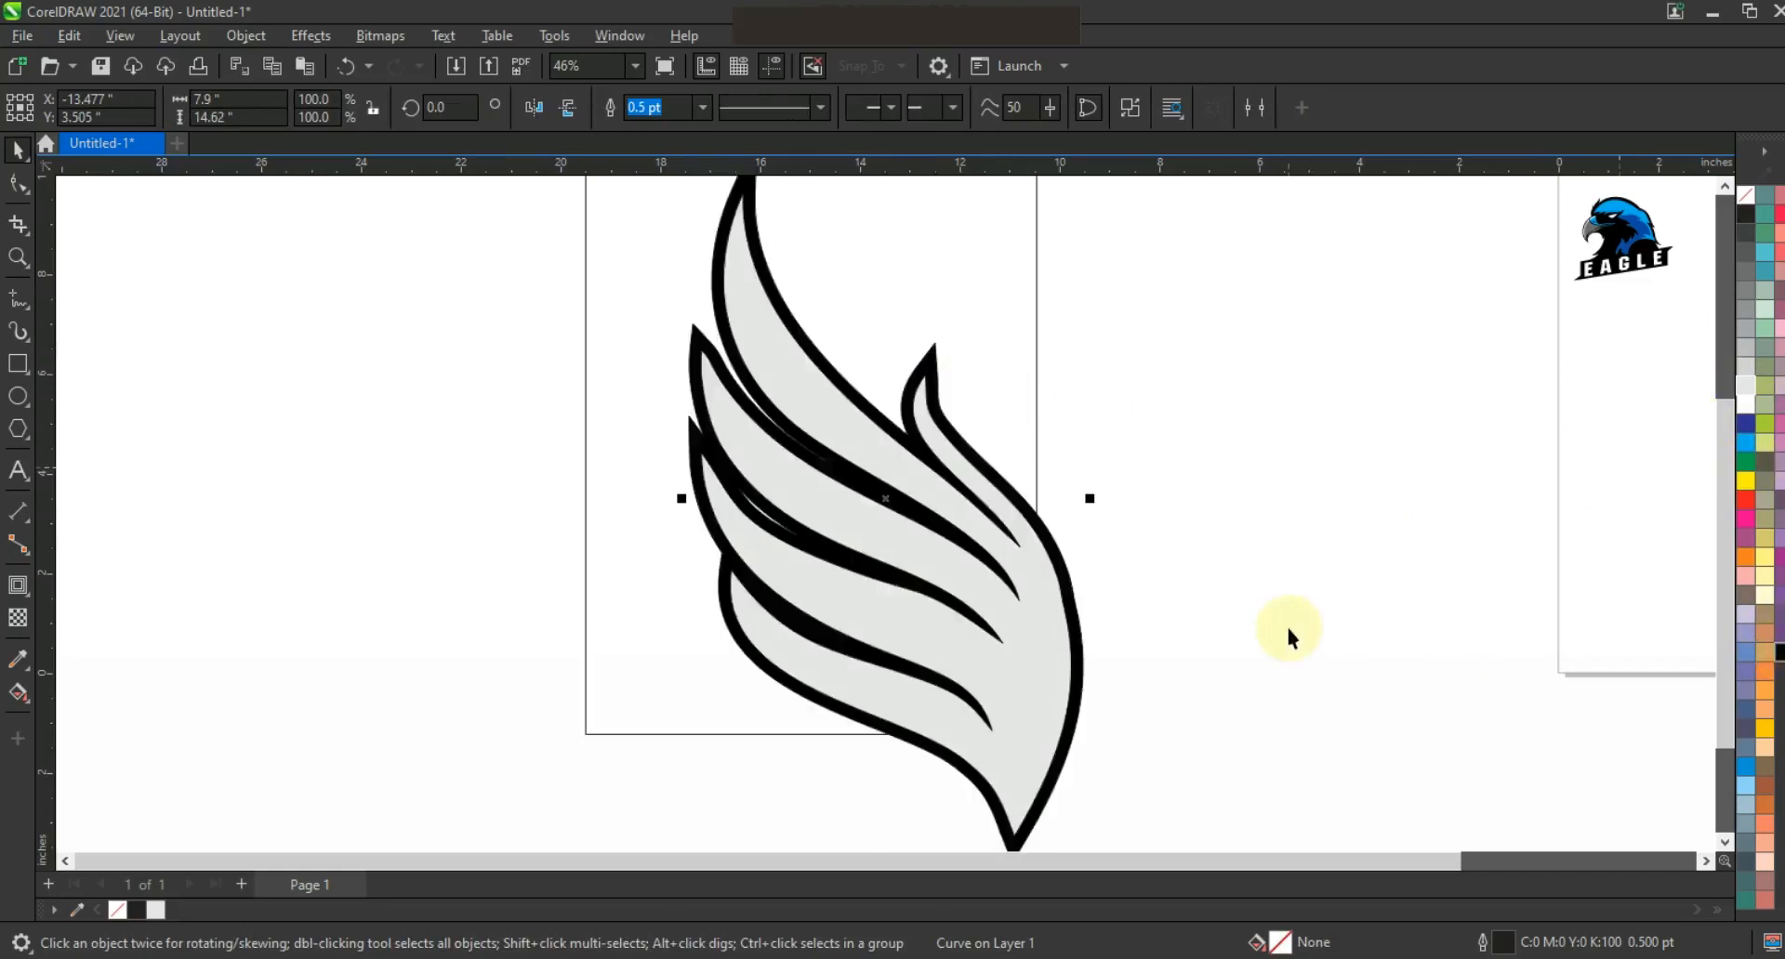
{"action": "left_click", "coordinate": [1288, 632]}
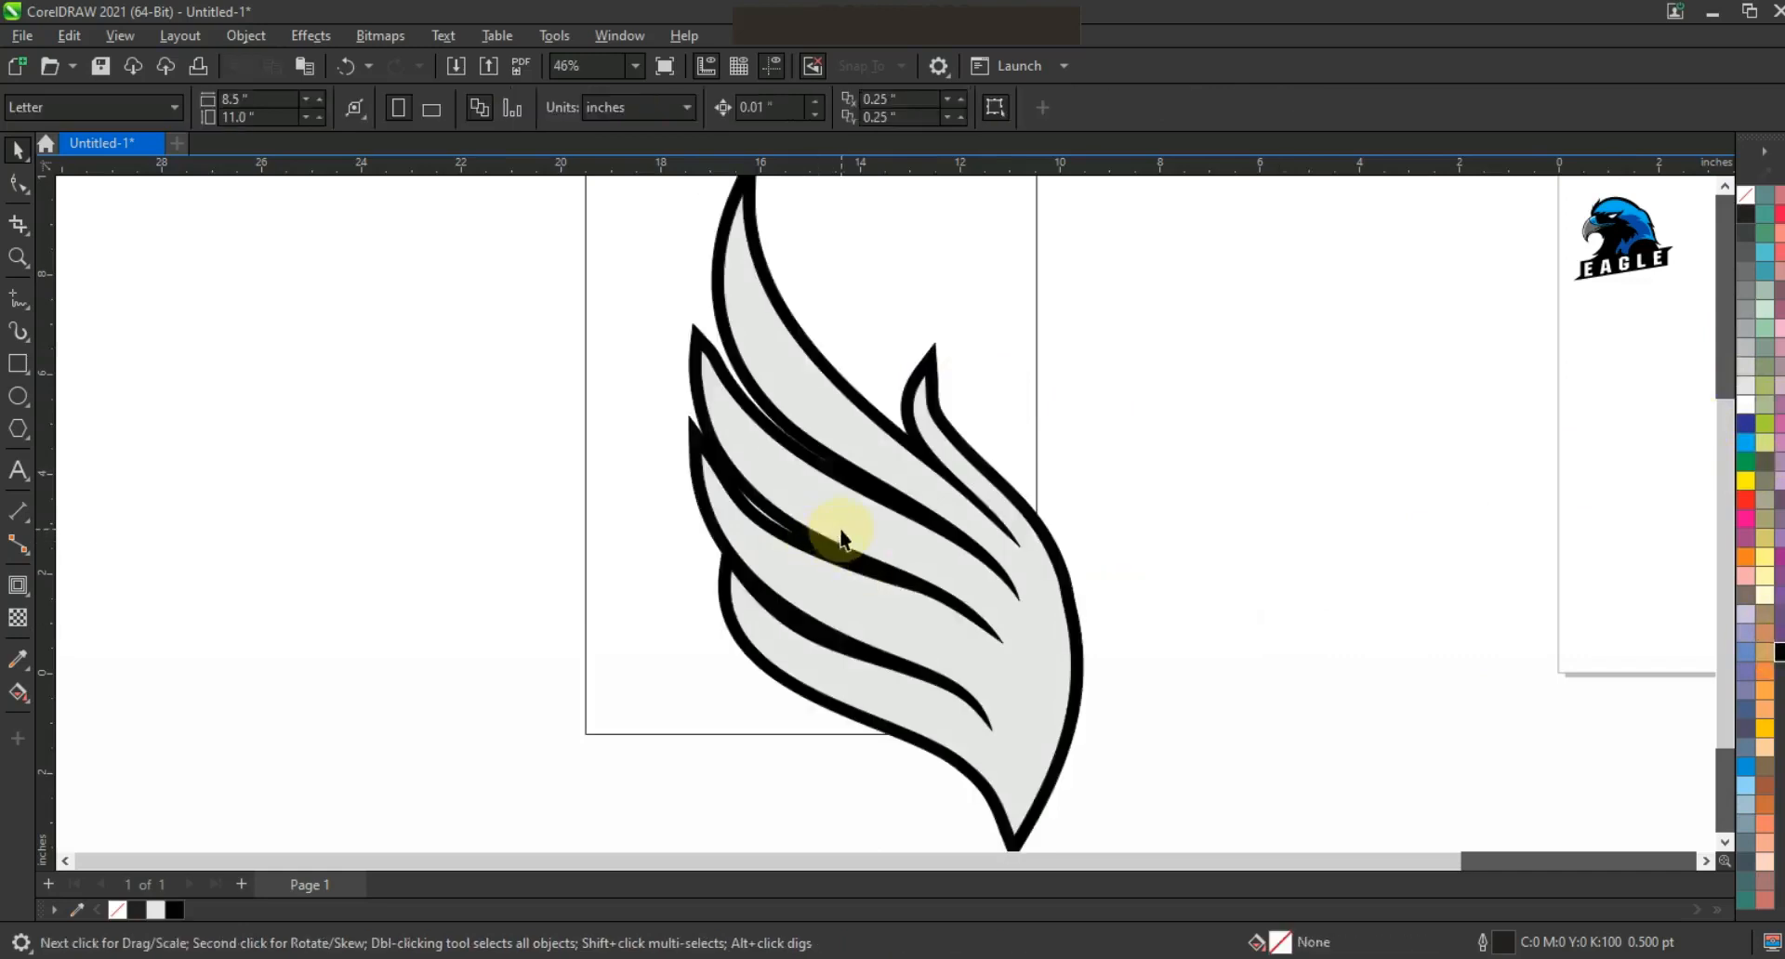
{"action": "left_click", "coordinate": [841, 537]}
{"action": "left_click", "coordinate": [1131, 556]}
Delete the surplus nodes beside the small feather's tip and along the second feather's upper edge on the black curve
{"action": "left_click", "coordinate": [960, 433]}
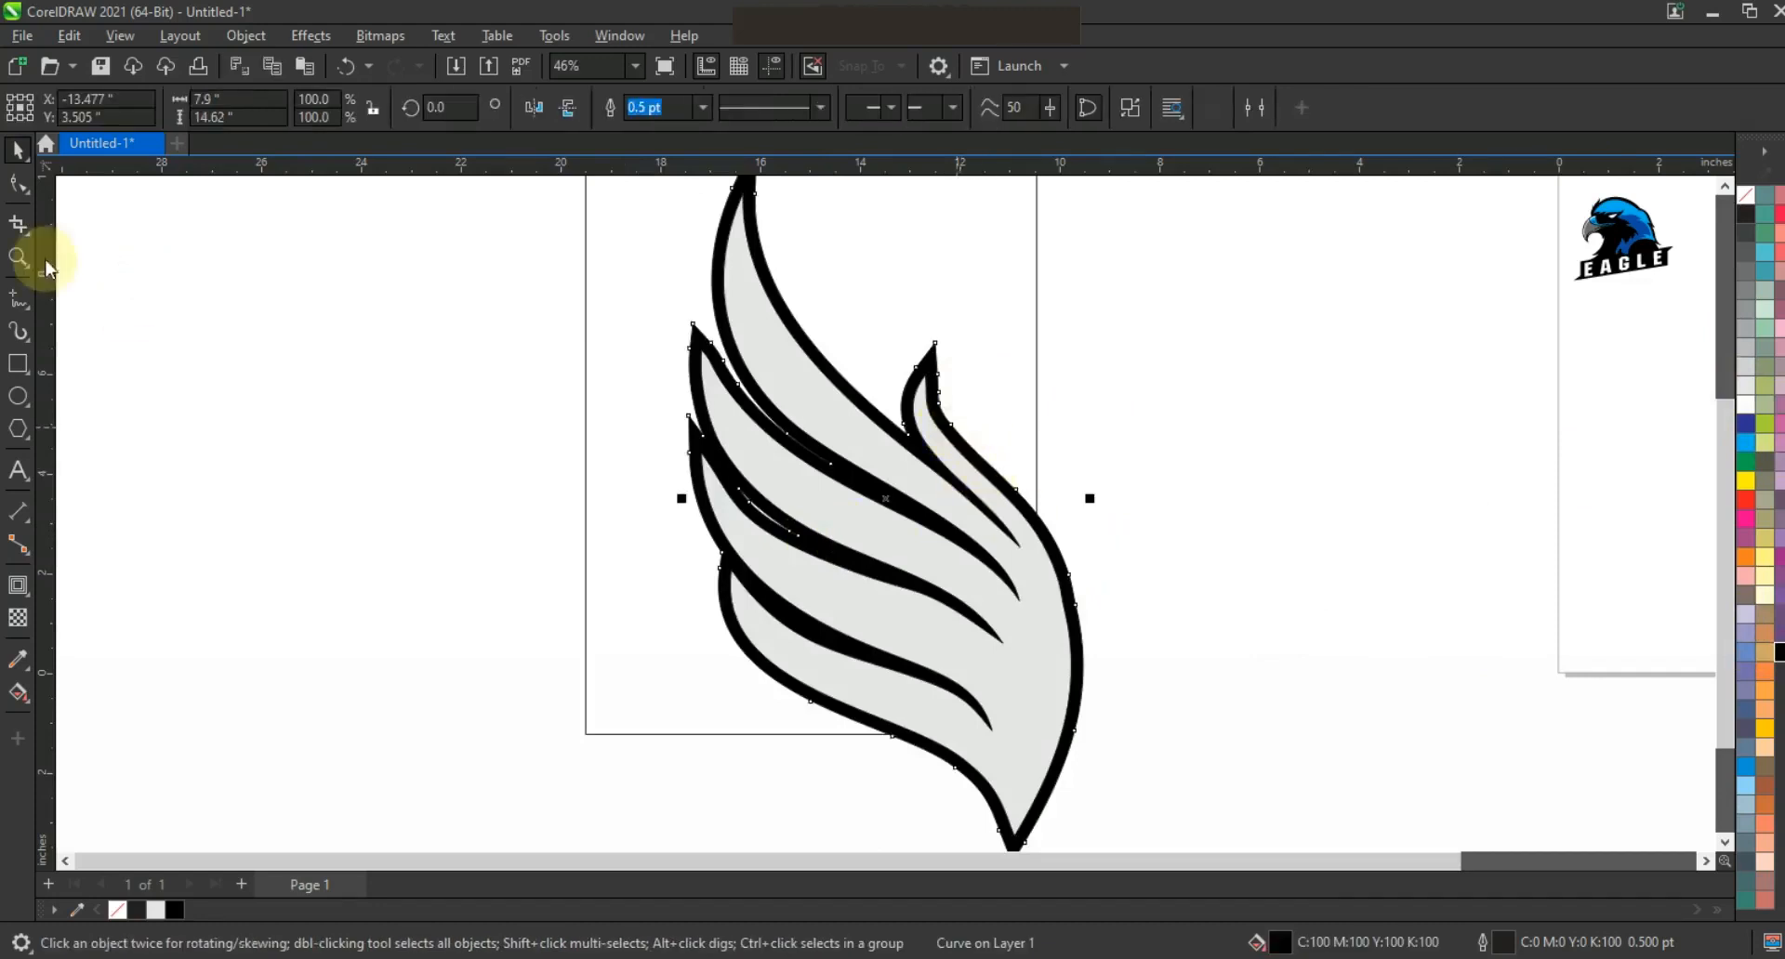
{"action": "left_click", "coordinate": [17, 257]}
{"action": "left_click", "coordinate": [923, 411]}
{"action": "left_click", "coordinate": [17, 183]}
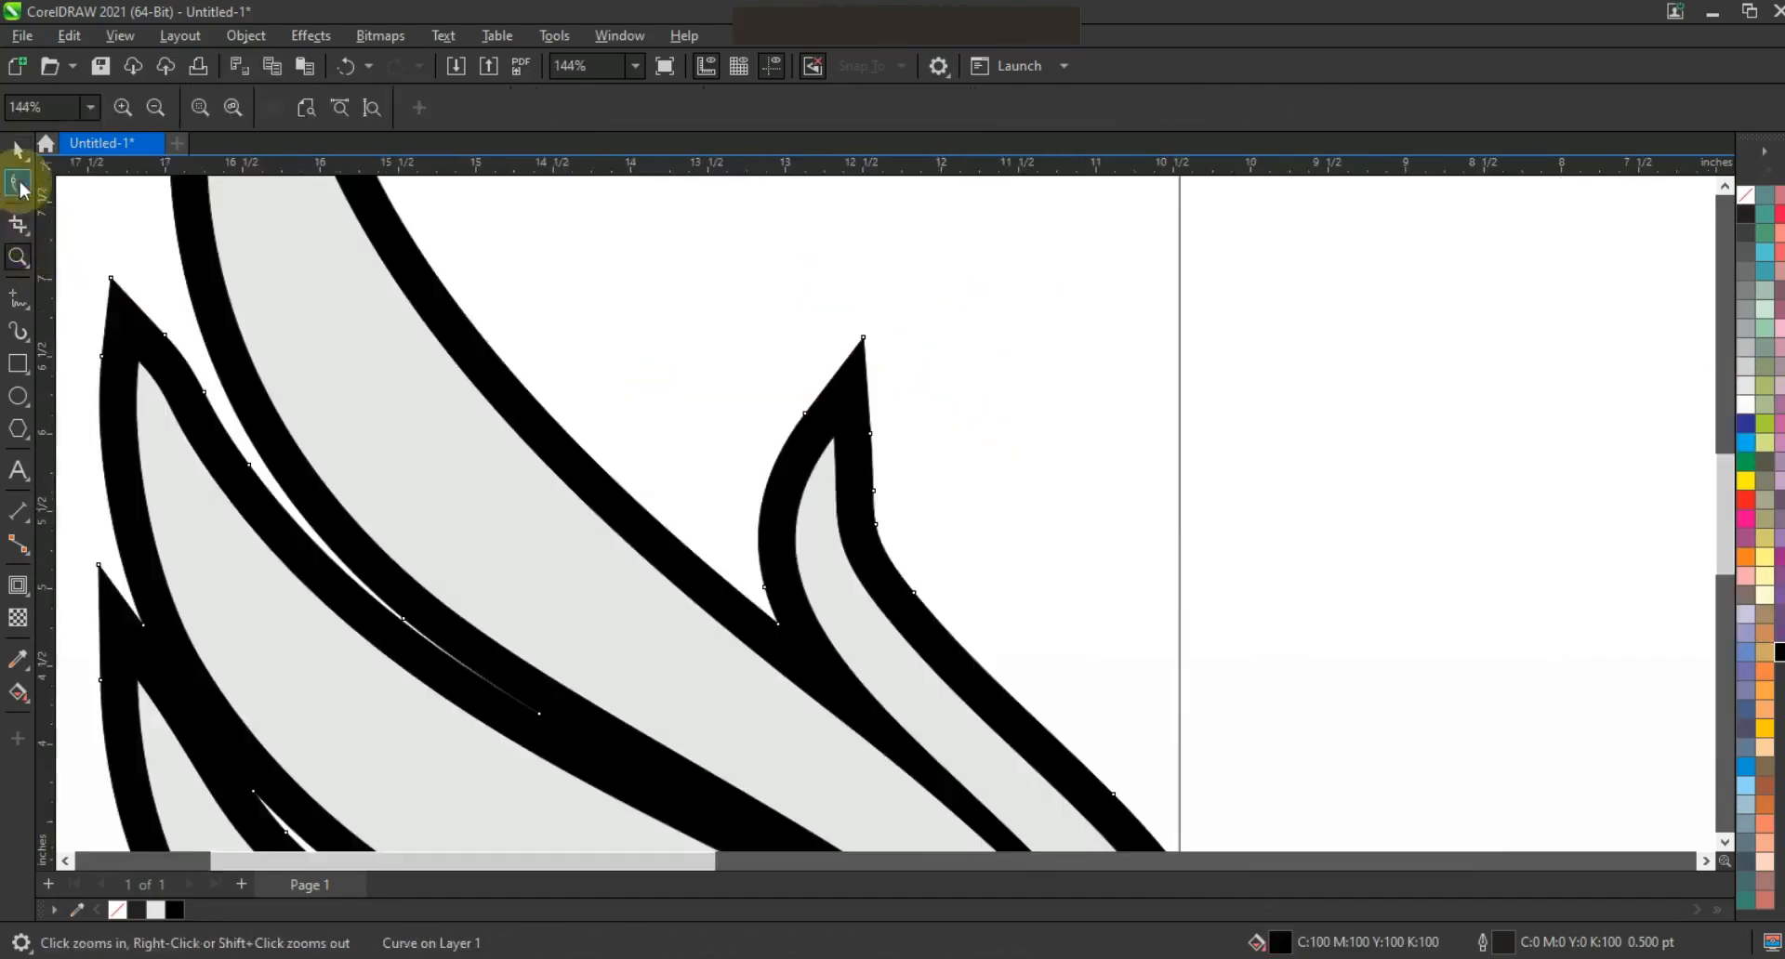
{"action": "key", "text": "Delete"}
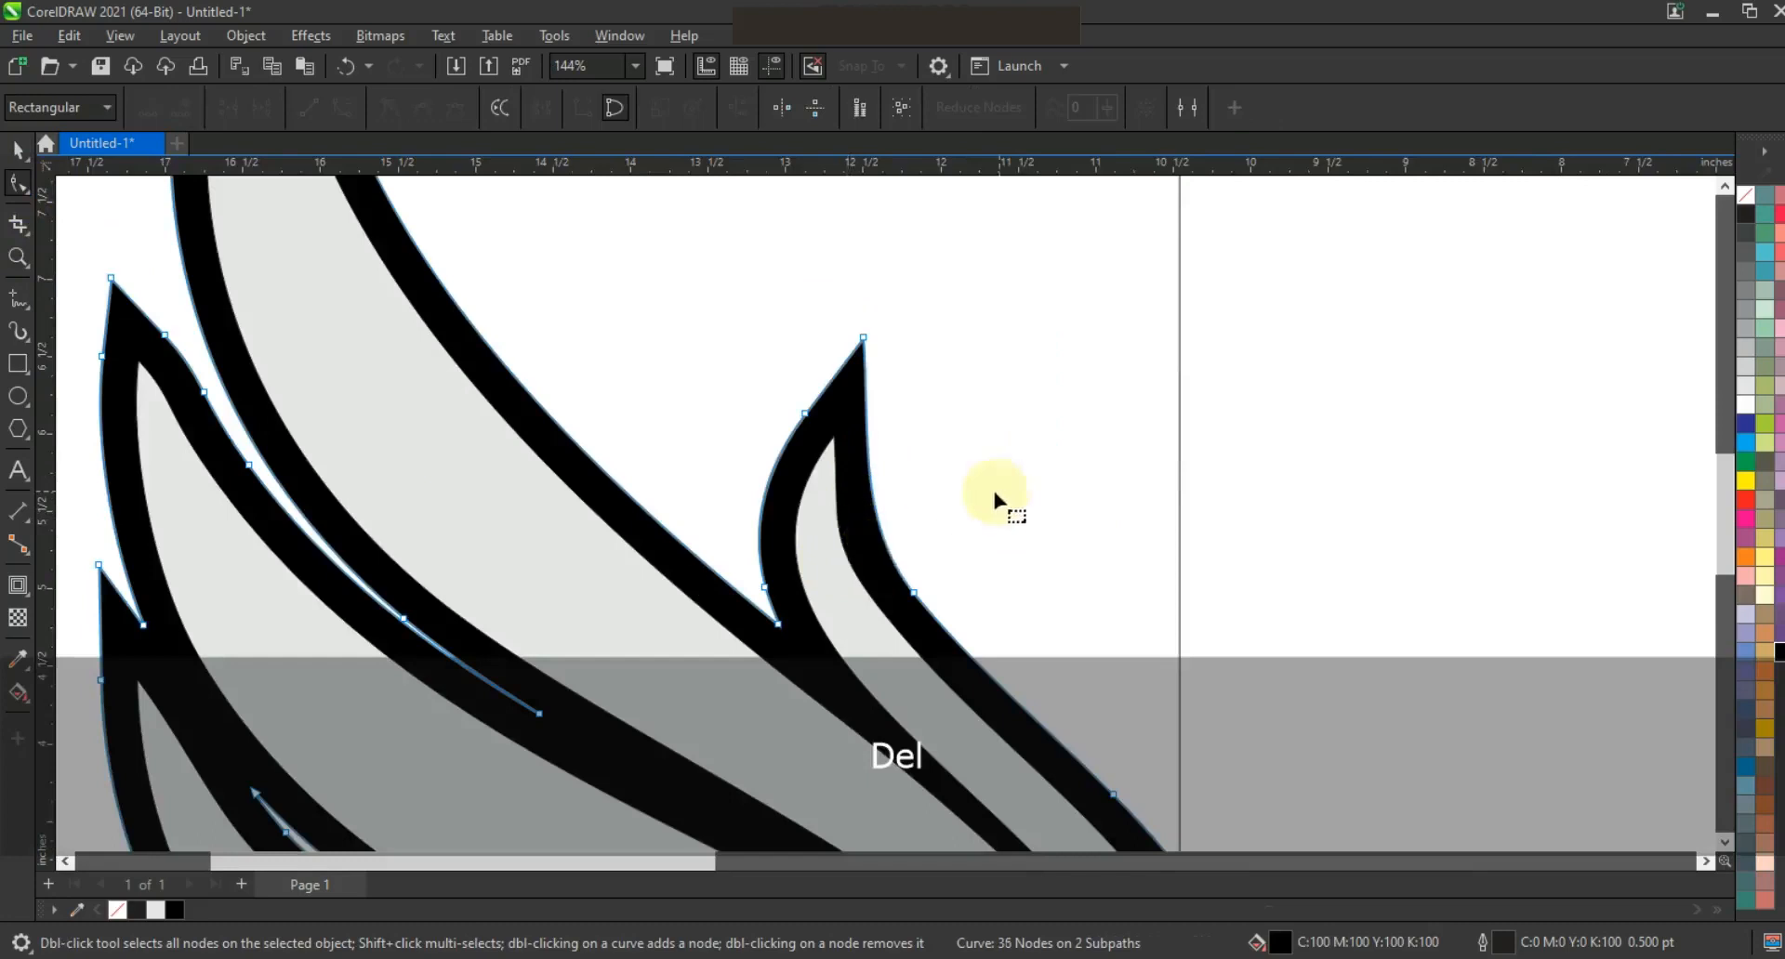
{"action": "key", "text": "F3"}
{"action": "left_click", "coordinate": [472, 460]}
{"action": "key", "text": "Delete"}
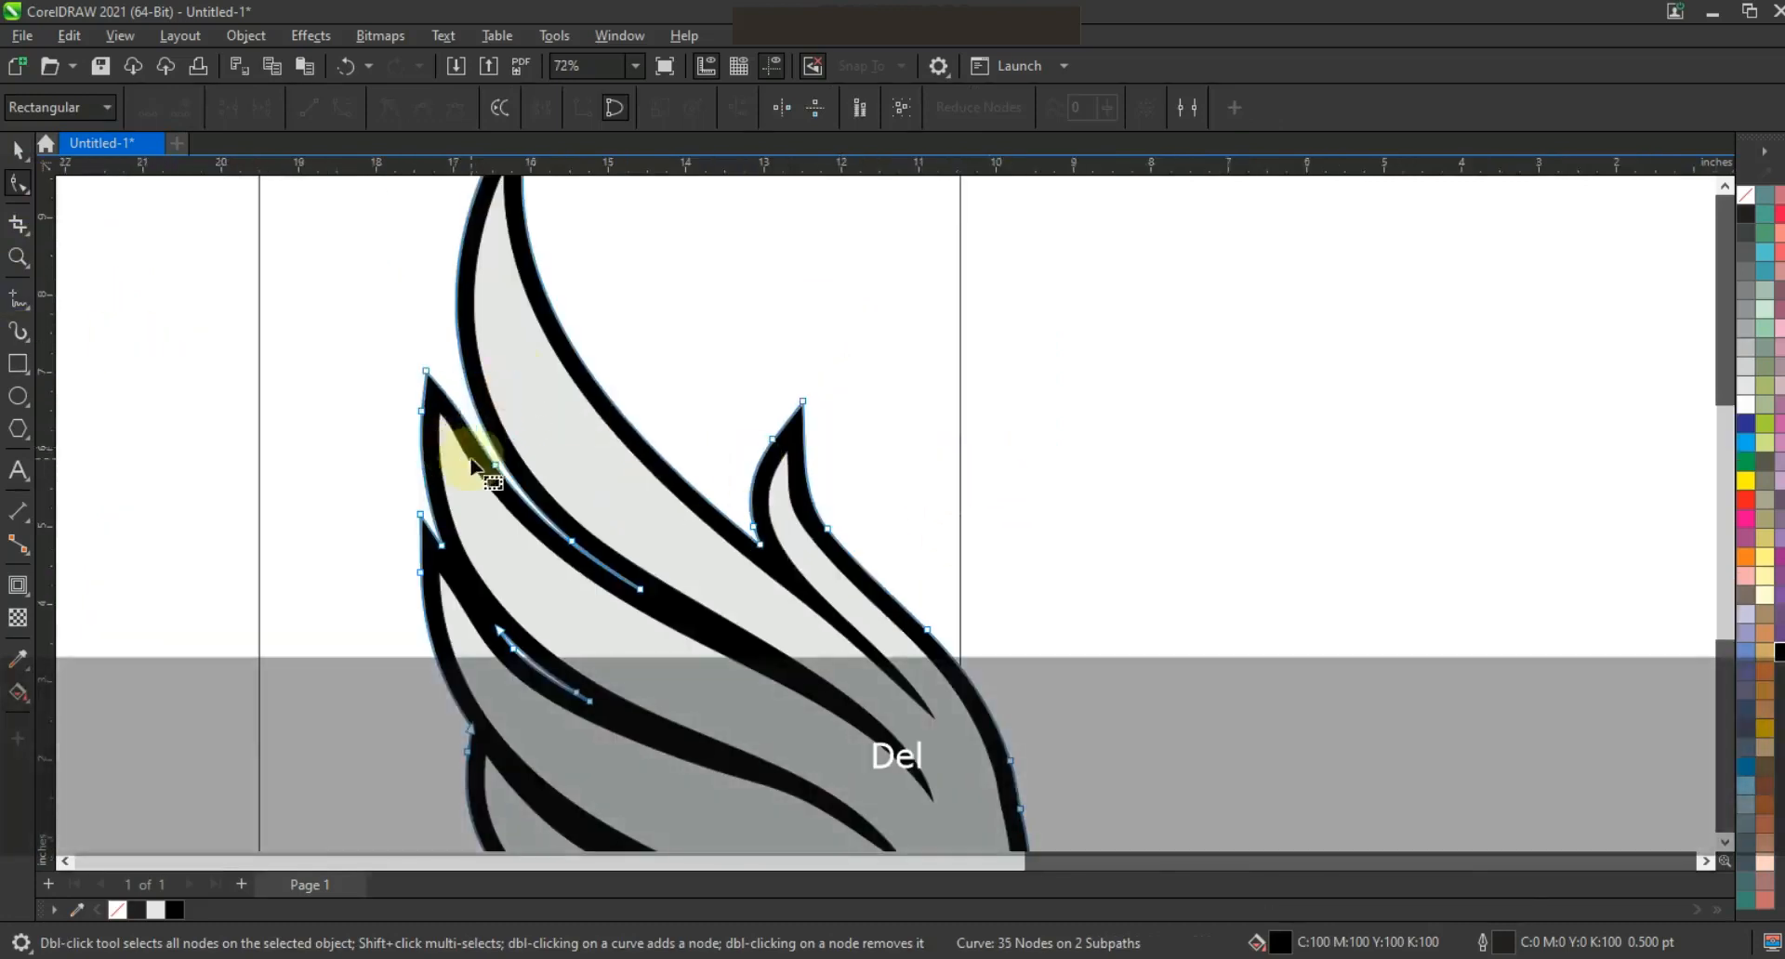
Straighten the upper edge segments near the second feather's tip on both the black and the light grey curves
{"action": "left_click", "coordinate": [455, 409]}
{"action": "left_click", "coordinate": [309, 108]}
{"action": "left_click", "coordinate": [458, 443]}
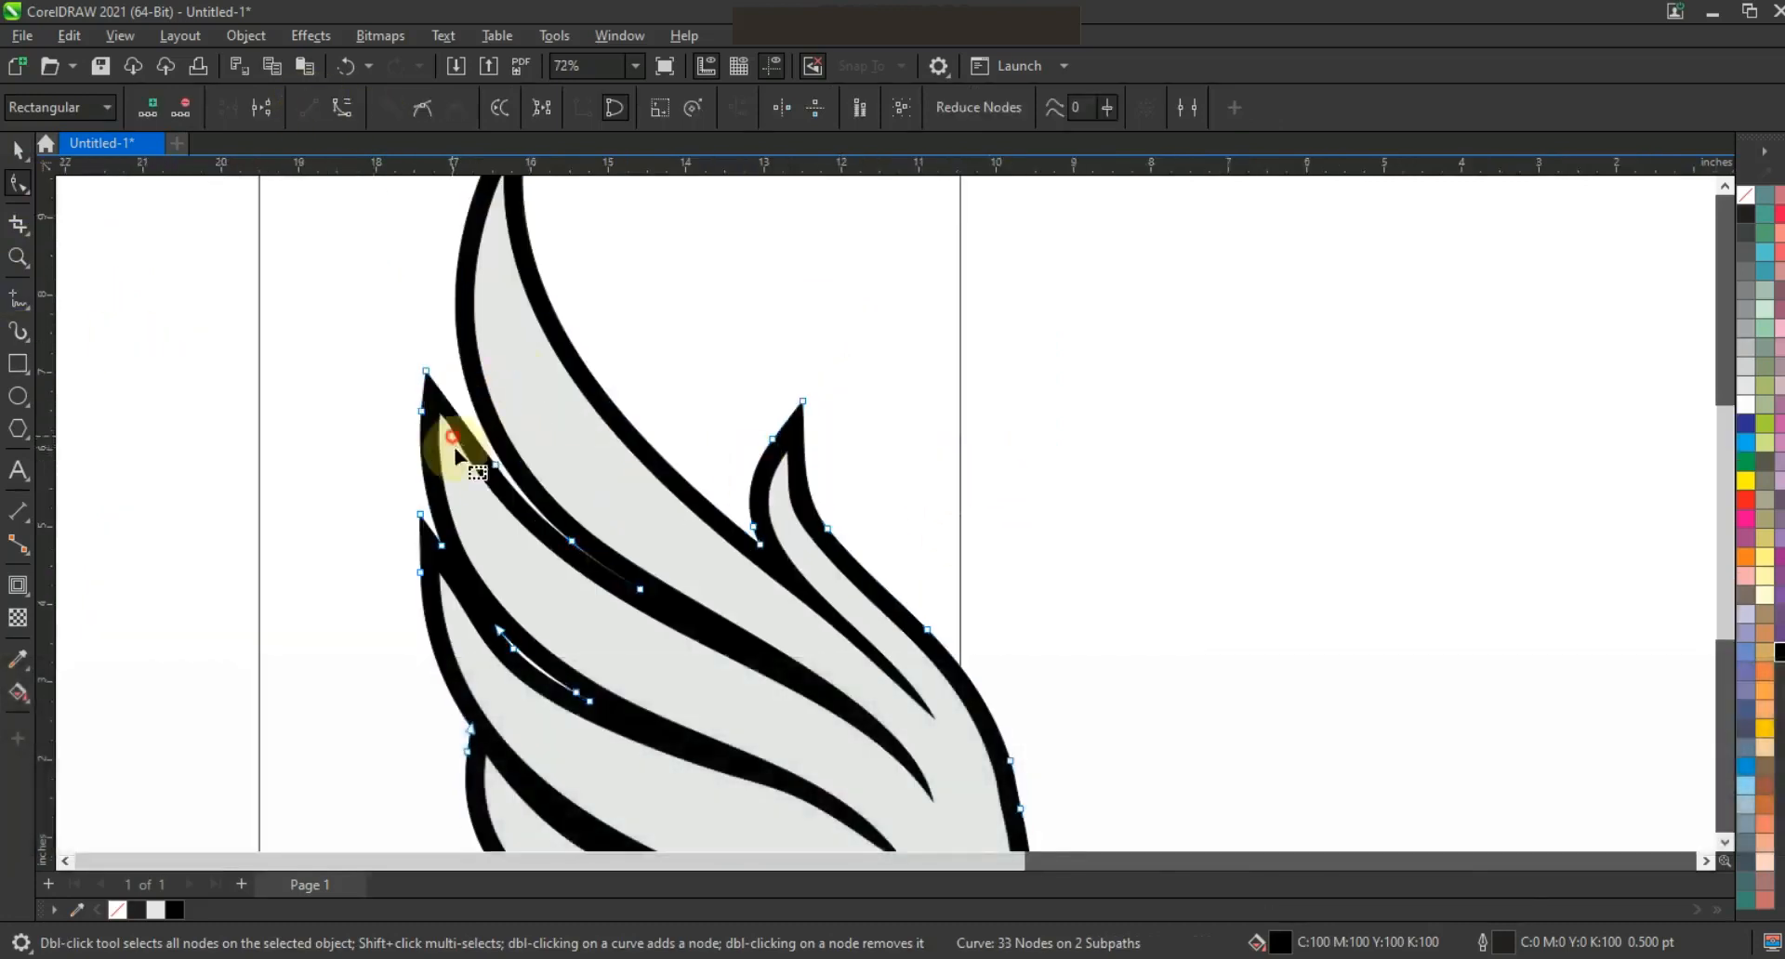
{"action": "left_click_drag", "start_coordinate": [458, 442], "coordinate": [528, 508]}
{"action": "left_click", "coordinate": [309, 108]}
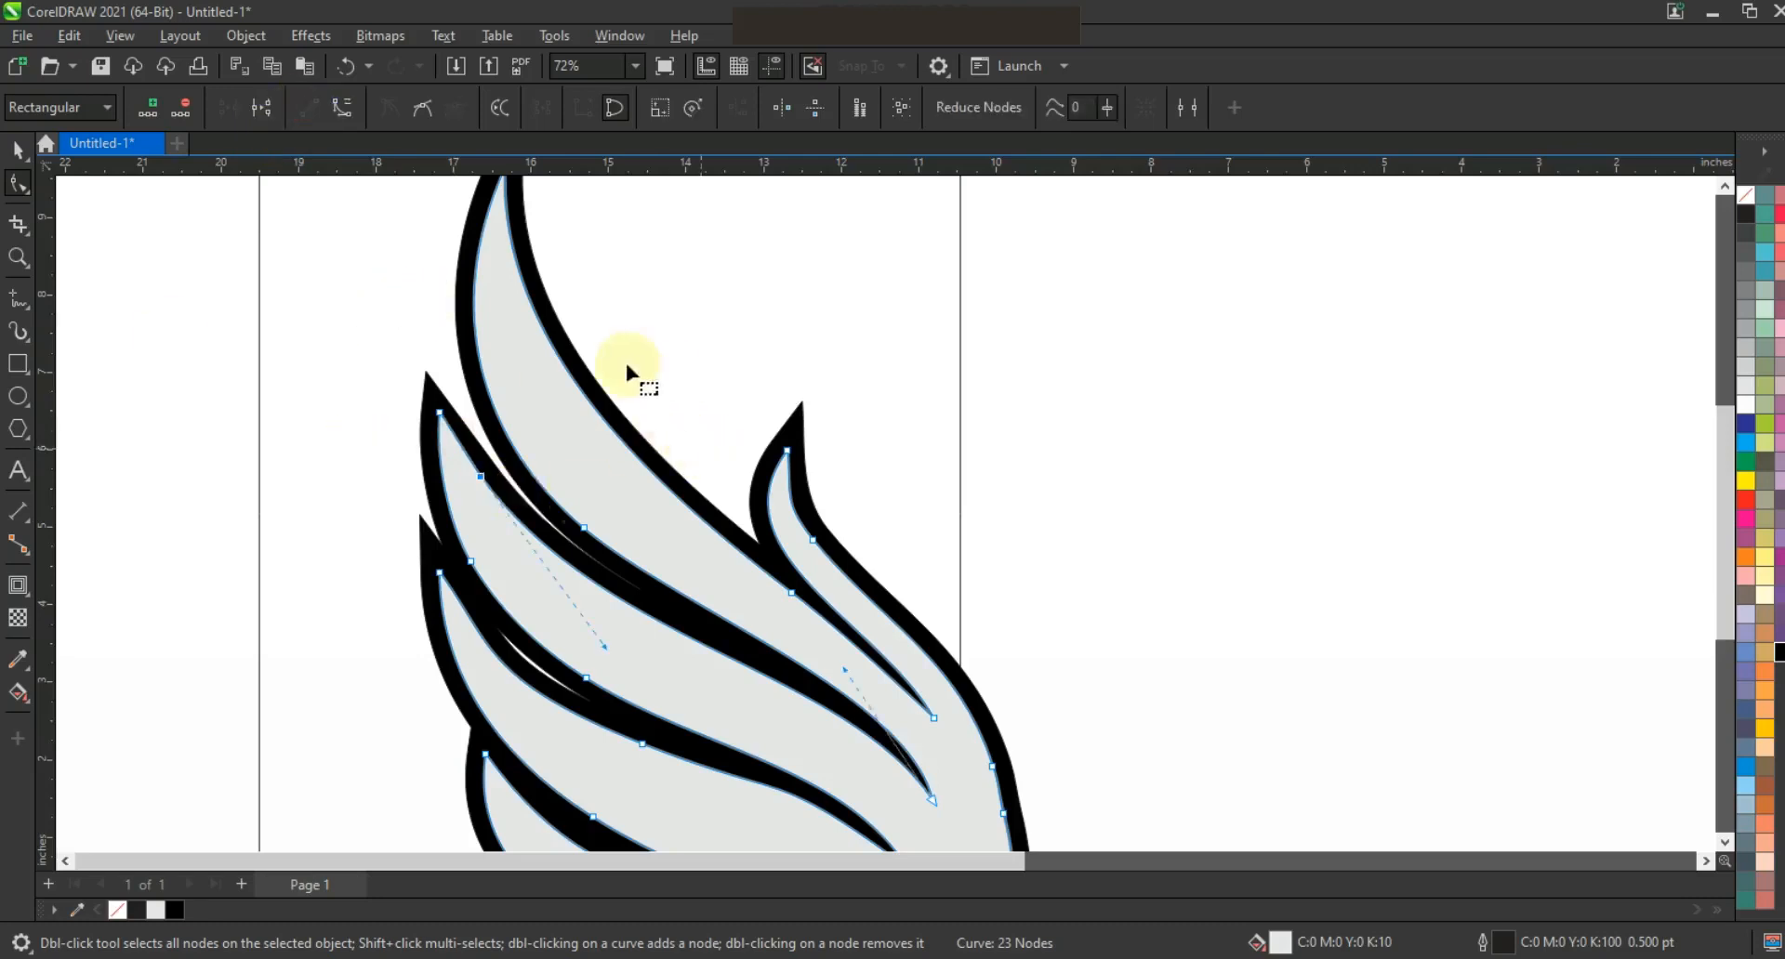
{"action": "key", "text": "F3"}
{"action": "left_click", "coordinate": [20, 151]}
{"action": "left_click", "coordinate": [169, 357]}
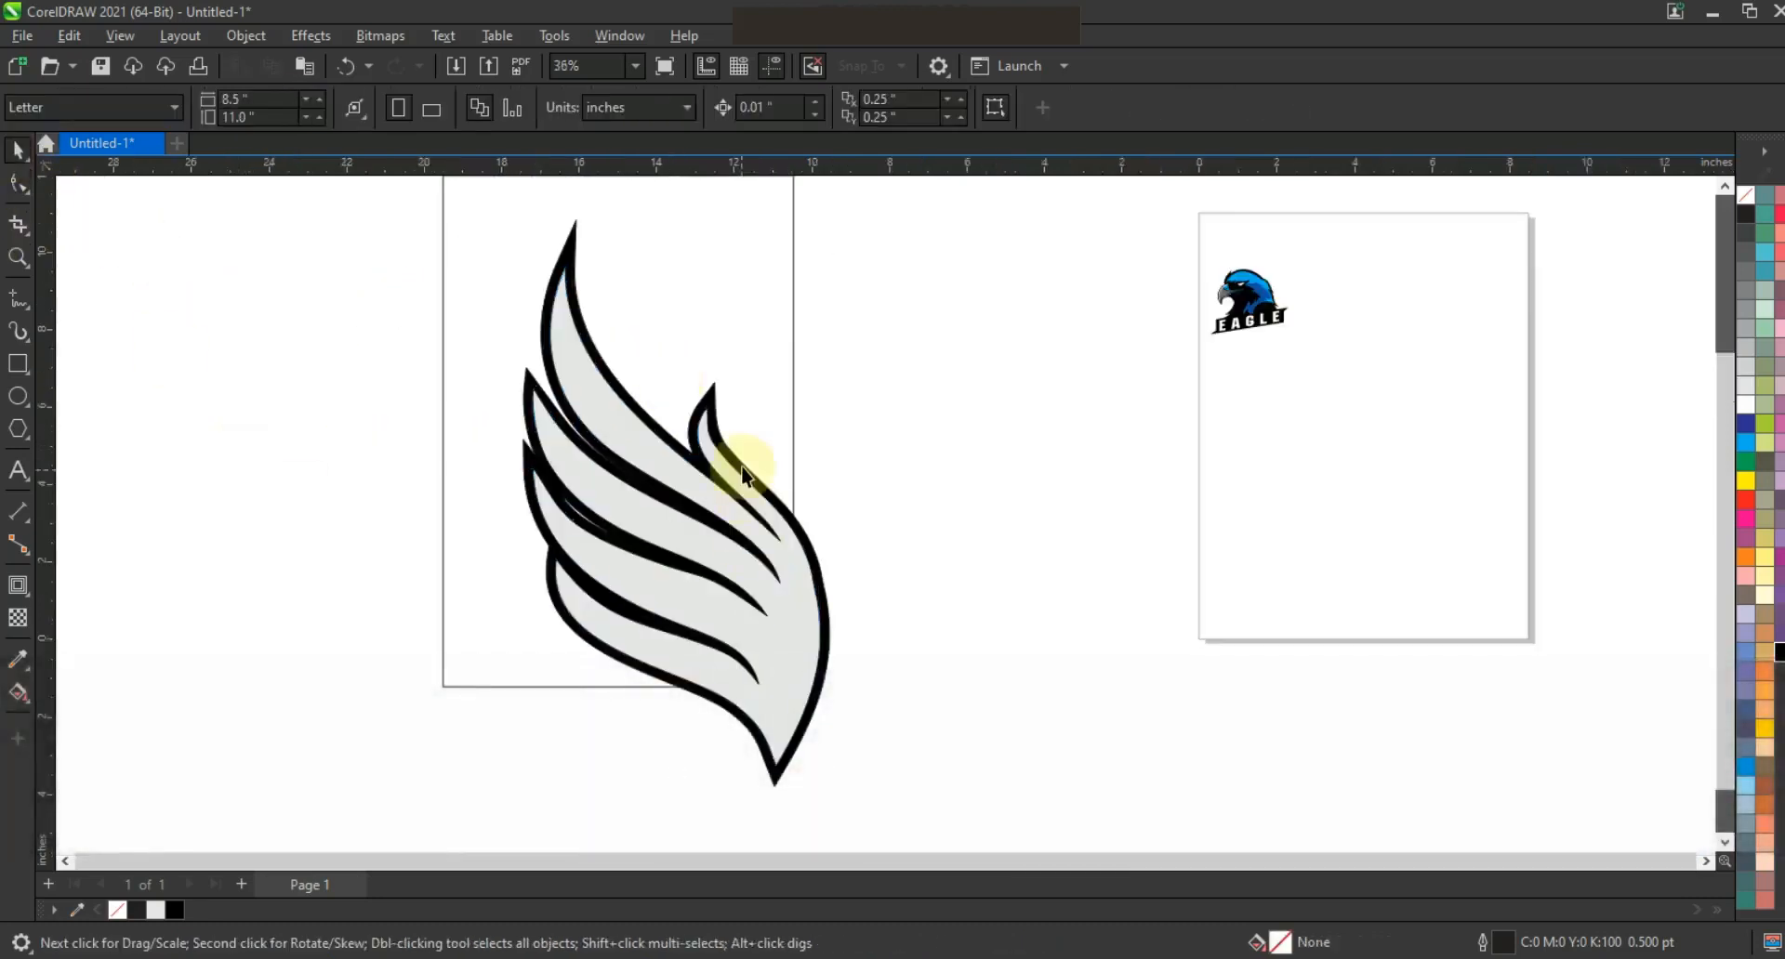
Remove the black fill from the outer wing curve and give it a thin black outline
{"action": "left_click", "coordinate": [744, 474]}
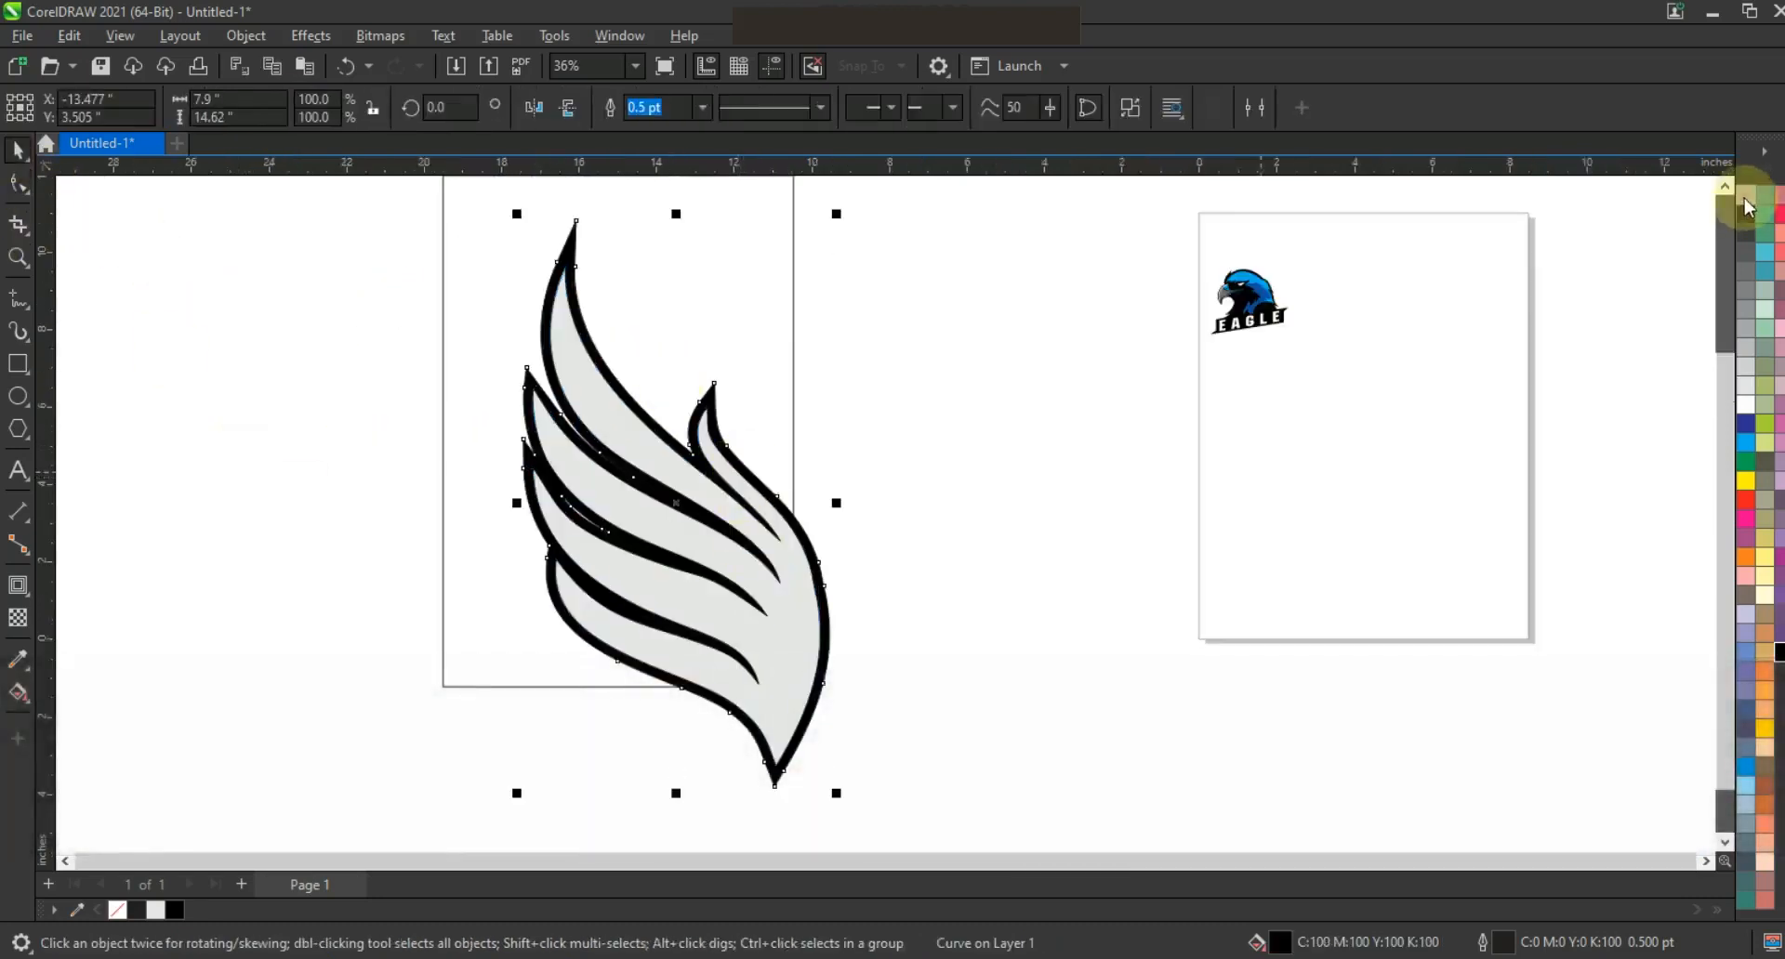
{"action": "left_click", "coordinate": [1747, 206]}
{"action": "right_click", "coordinate": [1744, 210]}
{"action": "left_click", "coordinate": [1269, 234]}
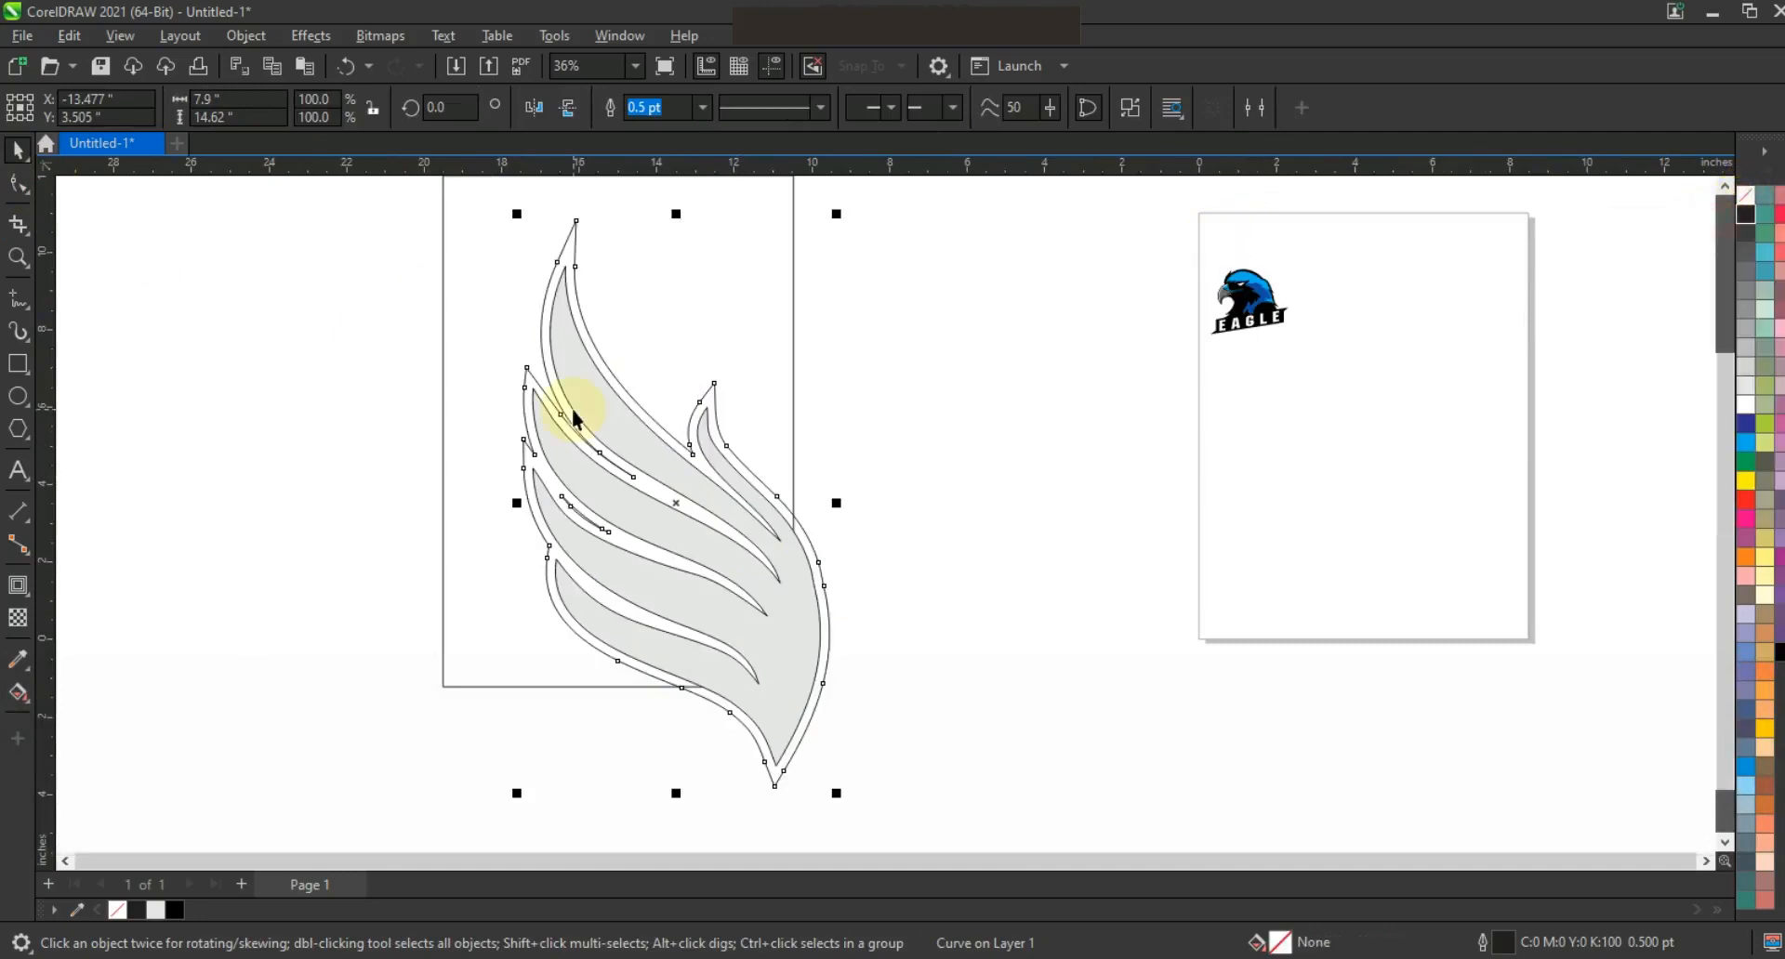
Add an outward contour of about 0.264 inches around the outer wing curve and break it apart
{"action": "left_click", "coordinate": [16, 589]}
{"action": "left_click_drag", "start_coordinate": [714, 383], "coordinate": [839, 329]}
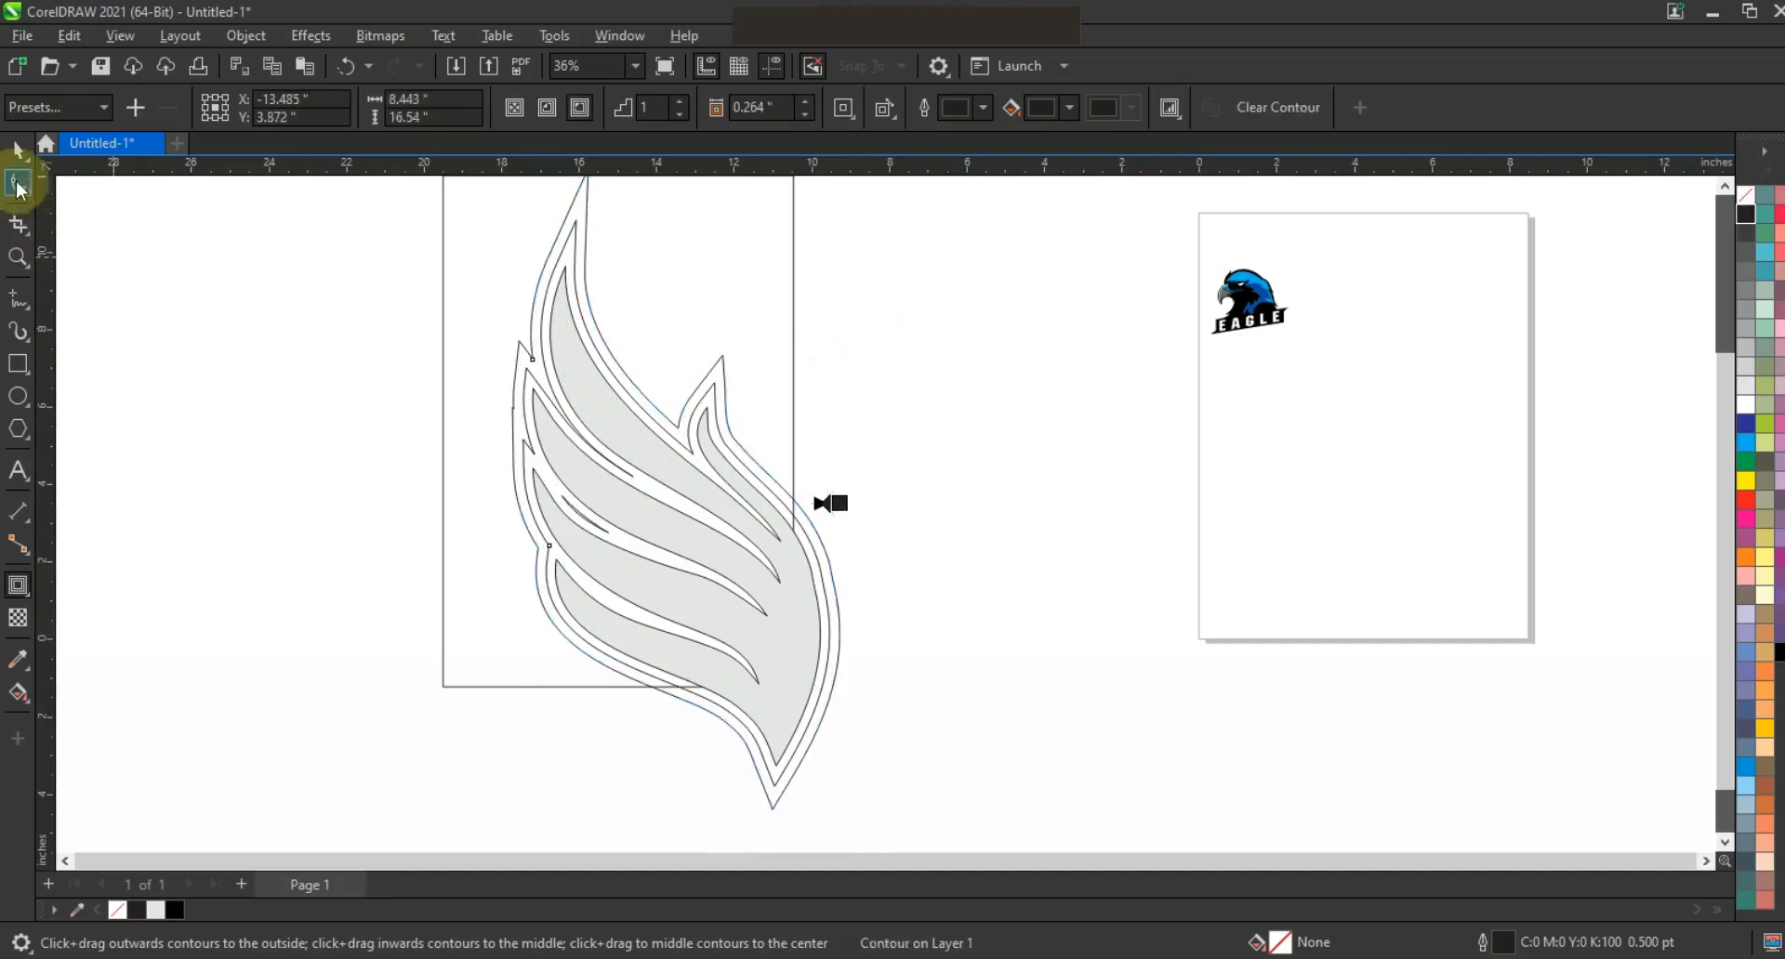
{"action": "left_click", "coordinate": [245, 36]}
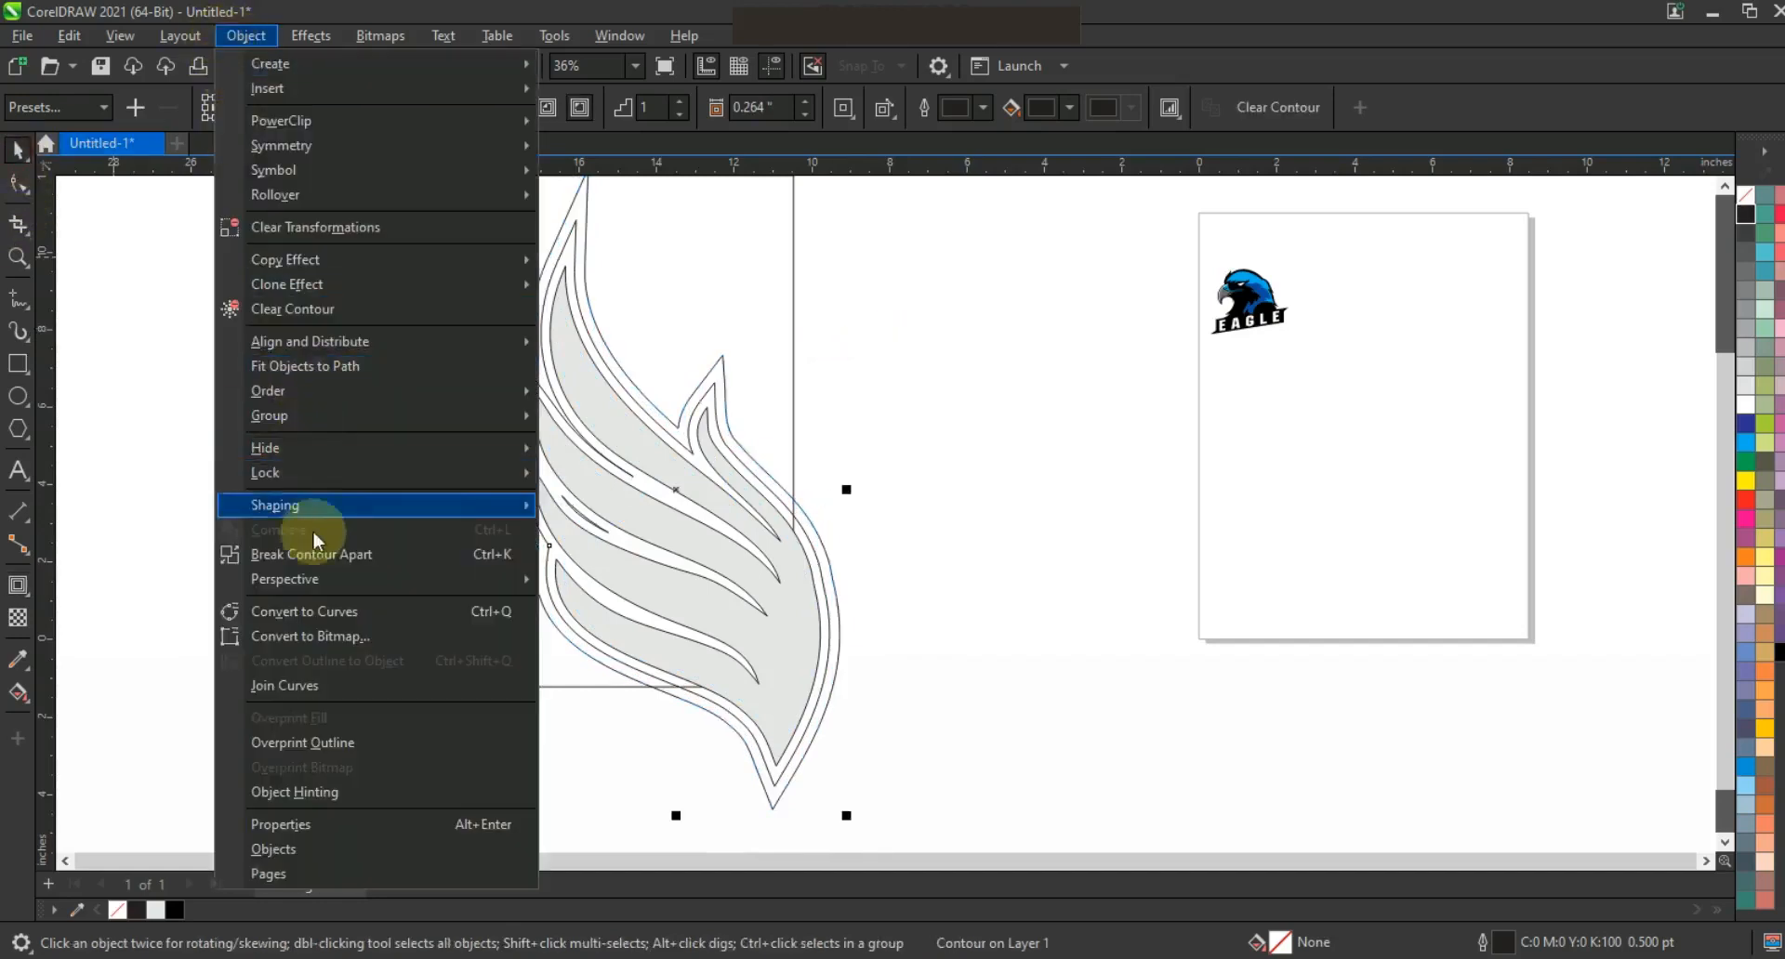
{"action": "left_click", "coordinate": [313, 556]}
{"action": "left_click", "coordinate": [270, 554]}
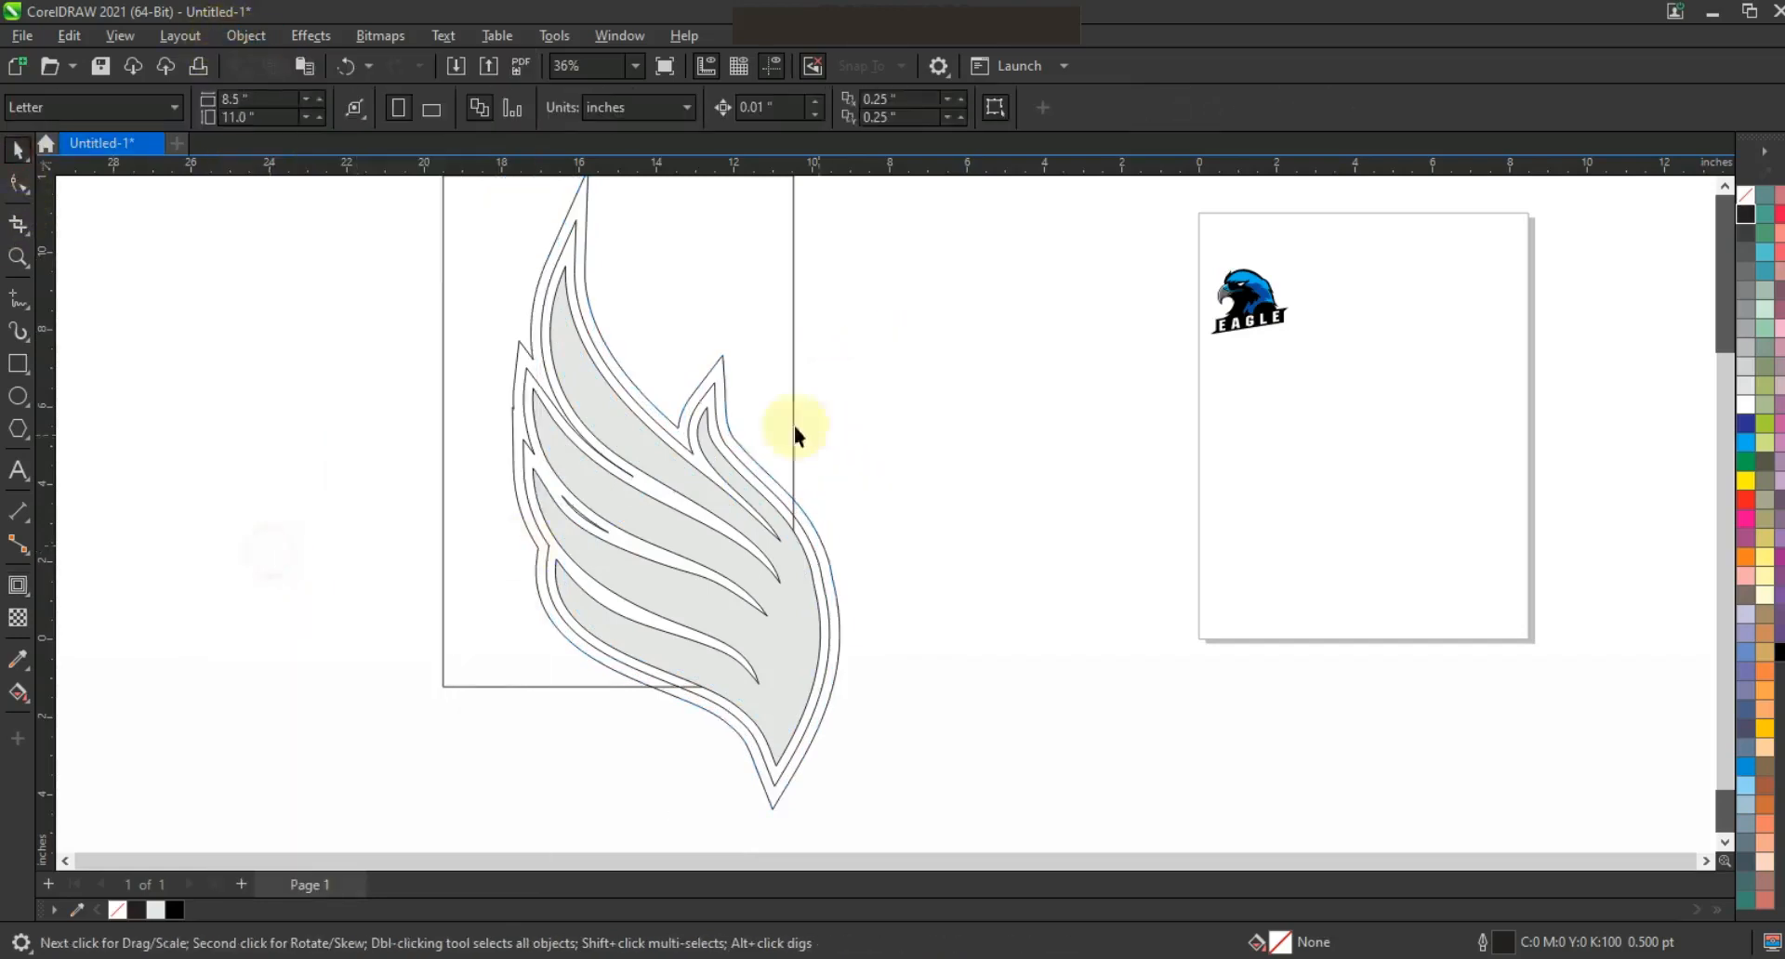
Fill the middle wing curve with white and the outermost contour curve with solid black
{"action": "left_click", "coordinate": [714, 400]}
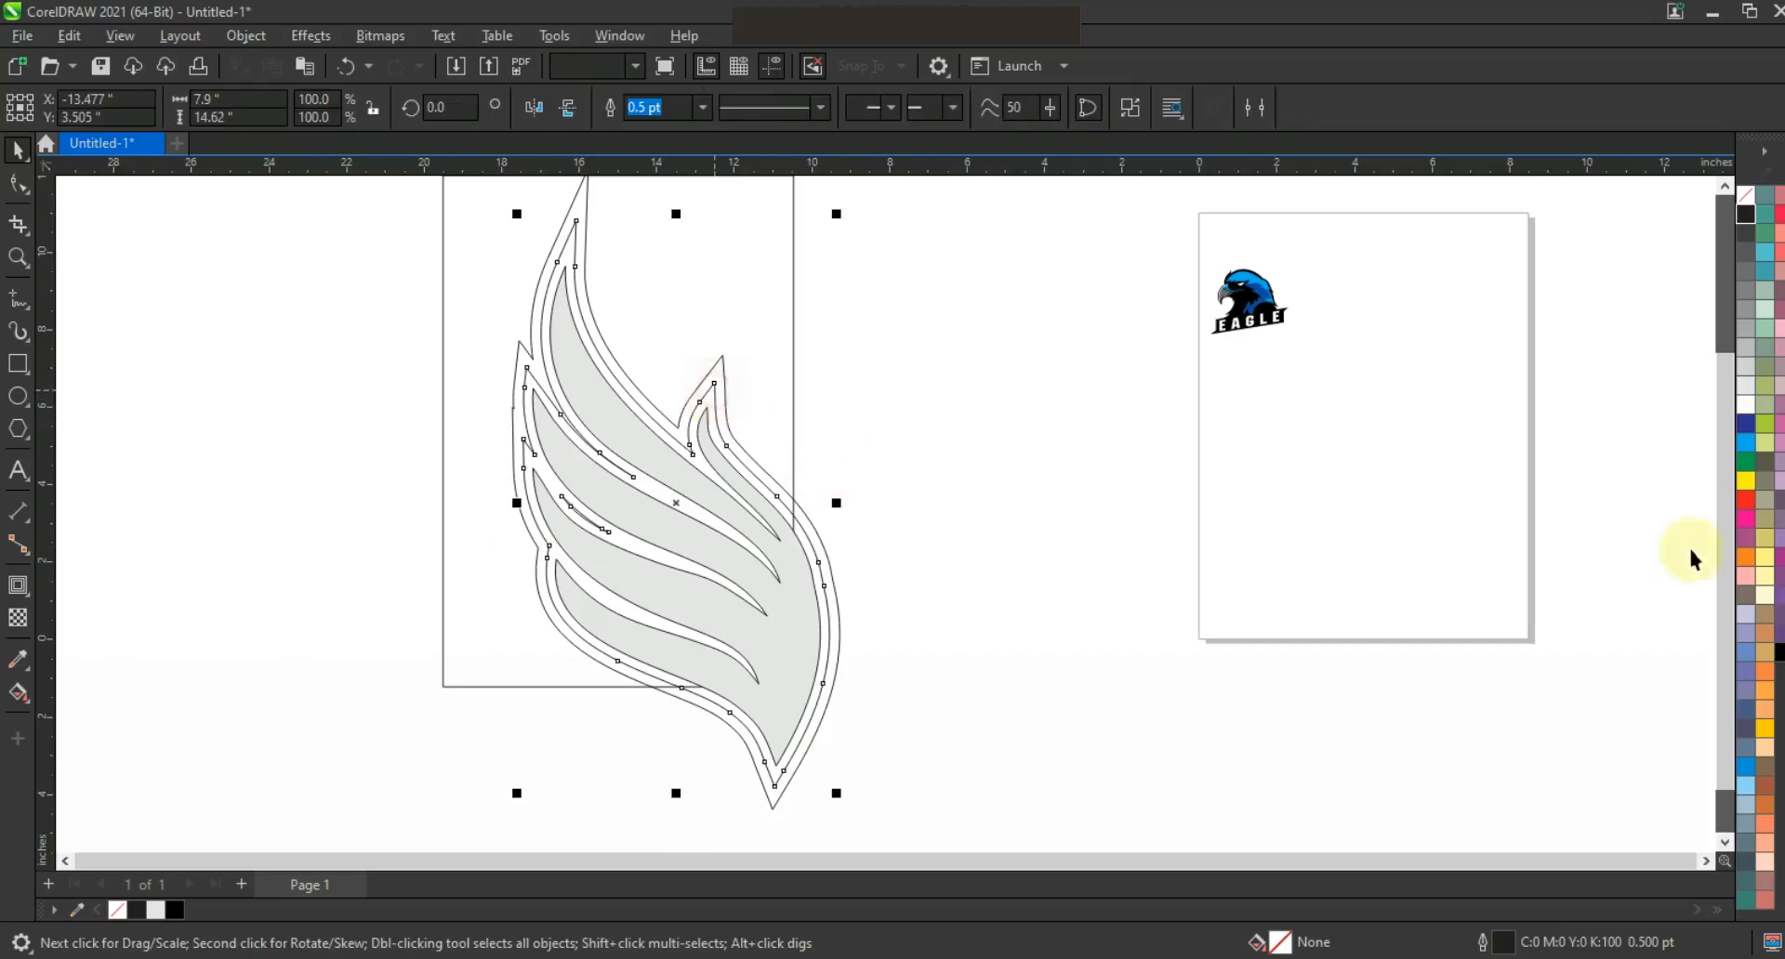
{"action": "left_click", "coordinate": [723, 370]}
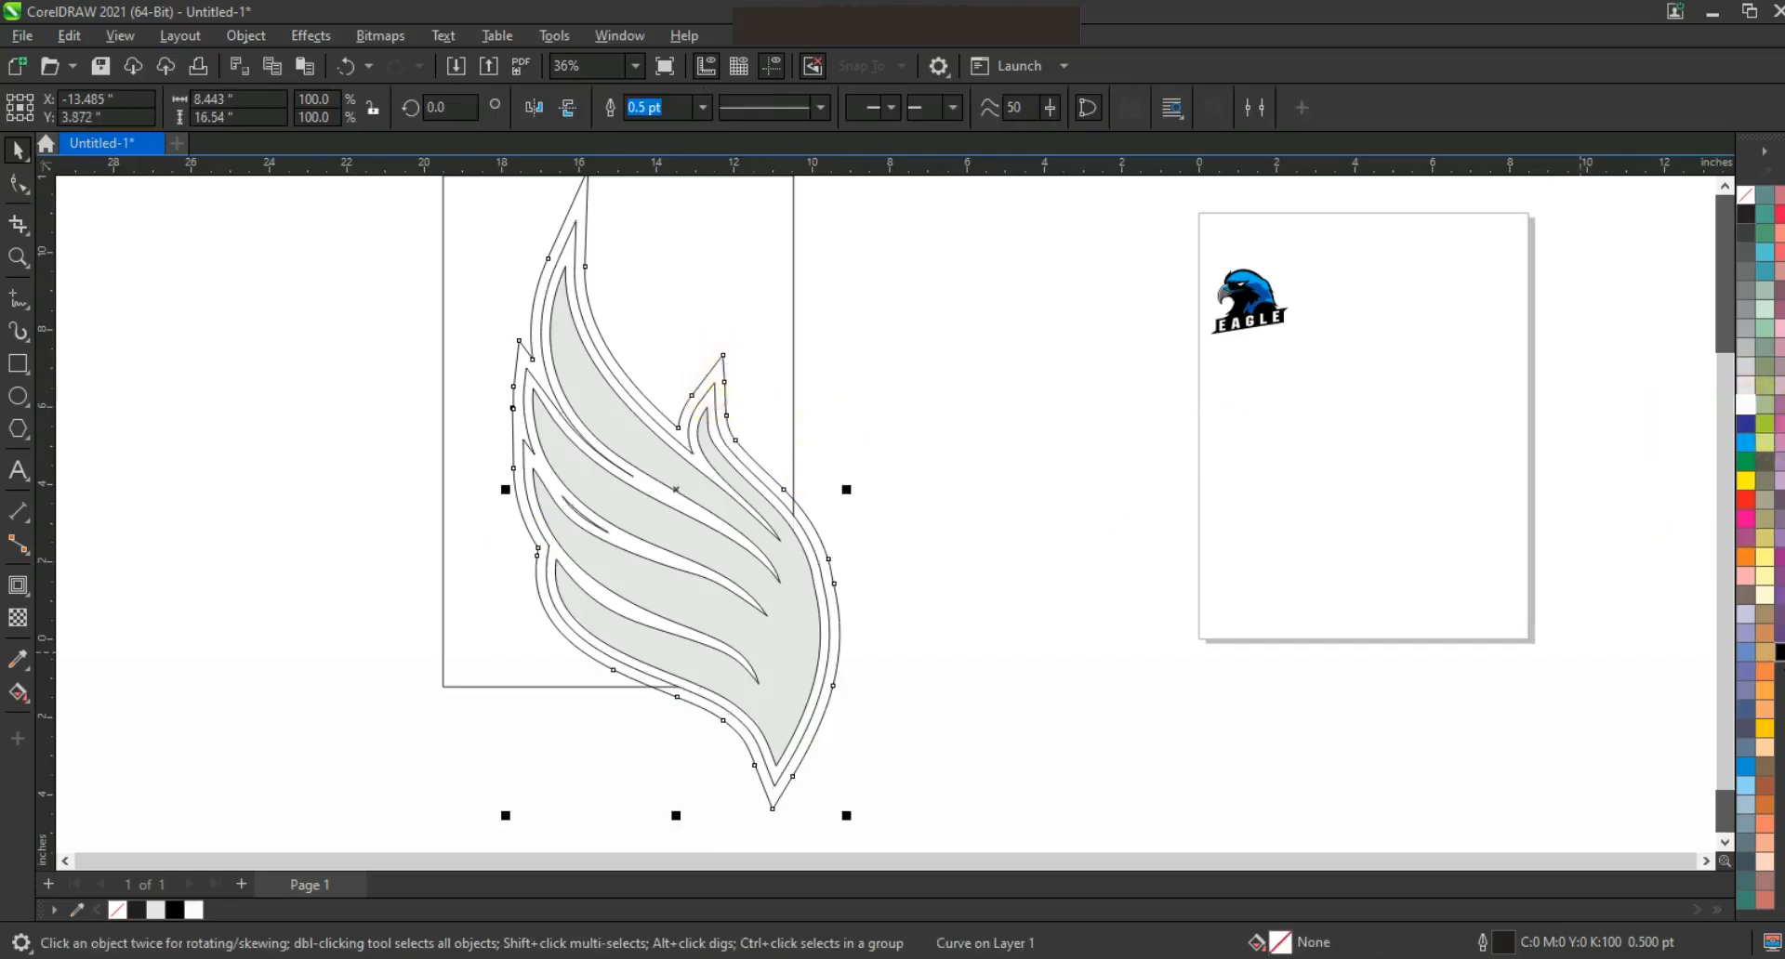
{"action": "left_click", "coordinate": [976, 652]}
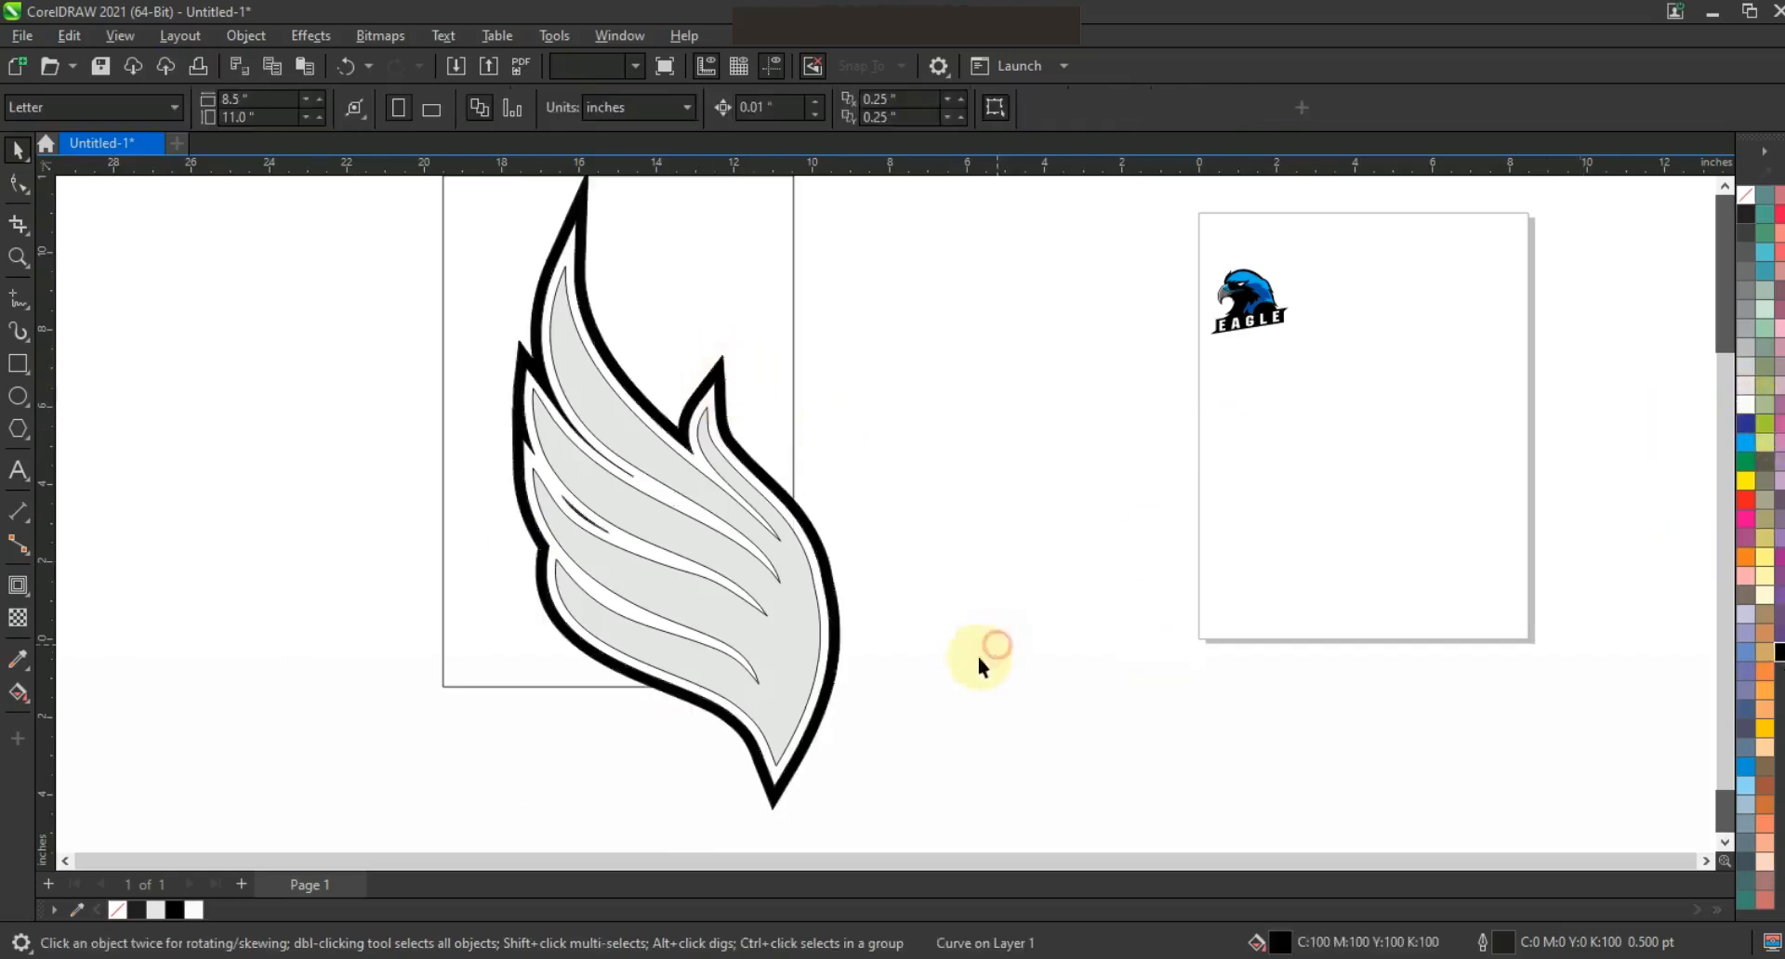
Fill the light grey inner wing curve with solid black
{"action": "left_click", "coordinate": [689, 534]}
{"action": "key", "text": "shift+F2"}
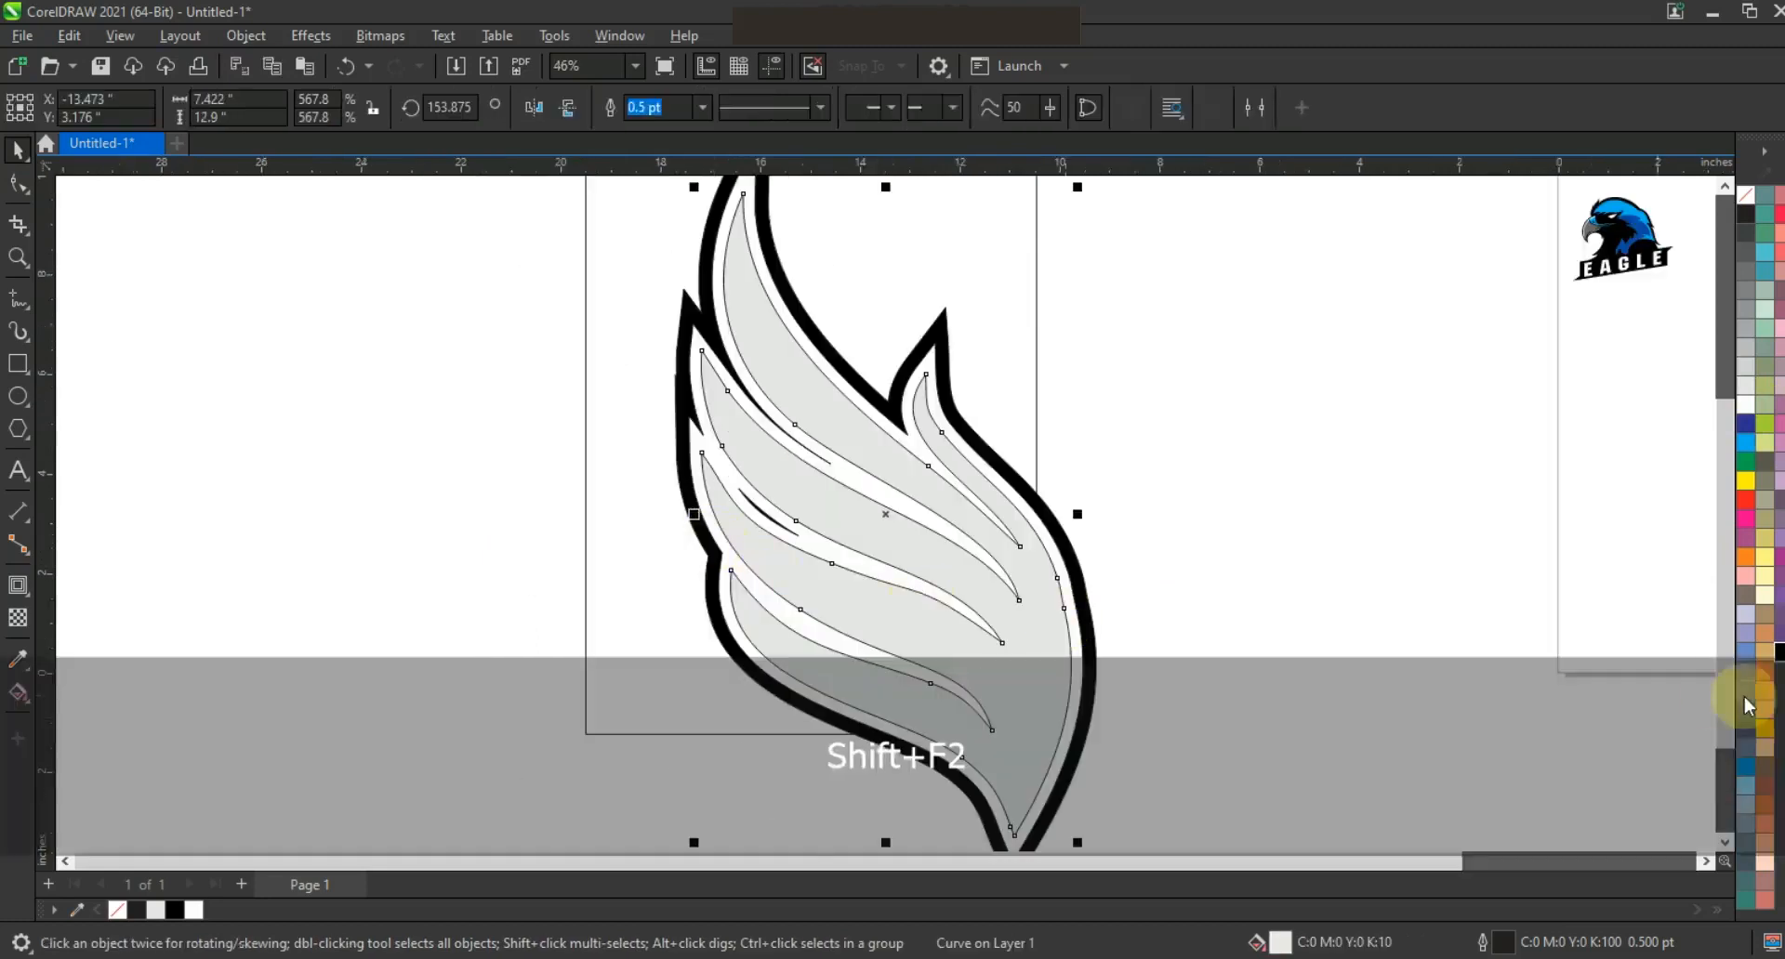
{"action": "left_click", "coordinate": [1777, 651]}
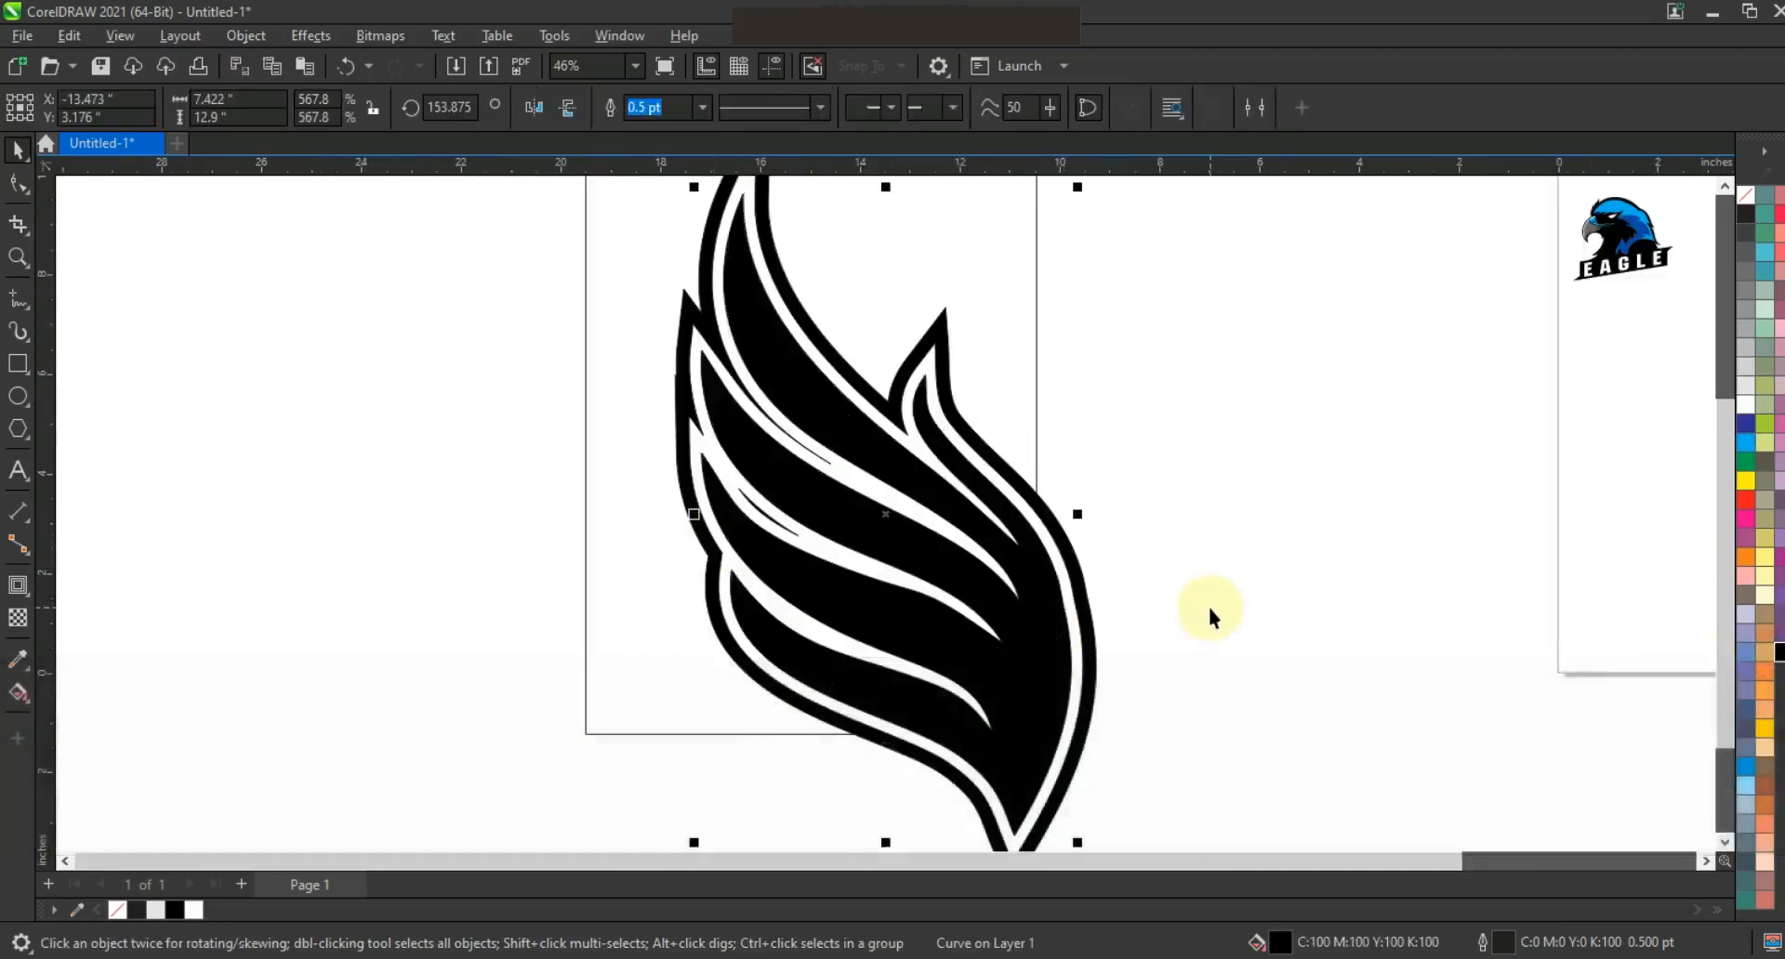
{"action": "left_click", "coordinate": [1210, 609]}
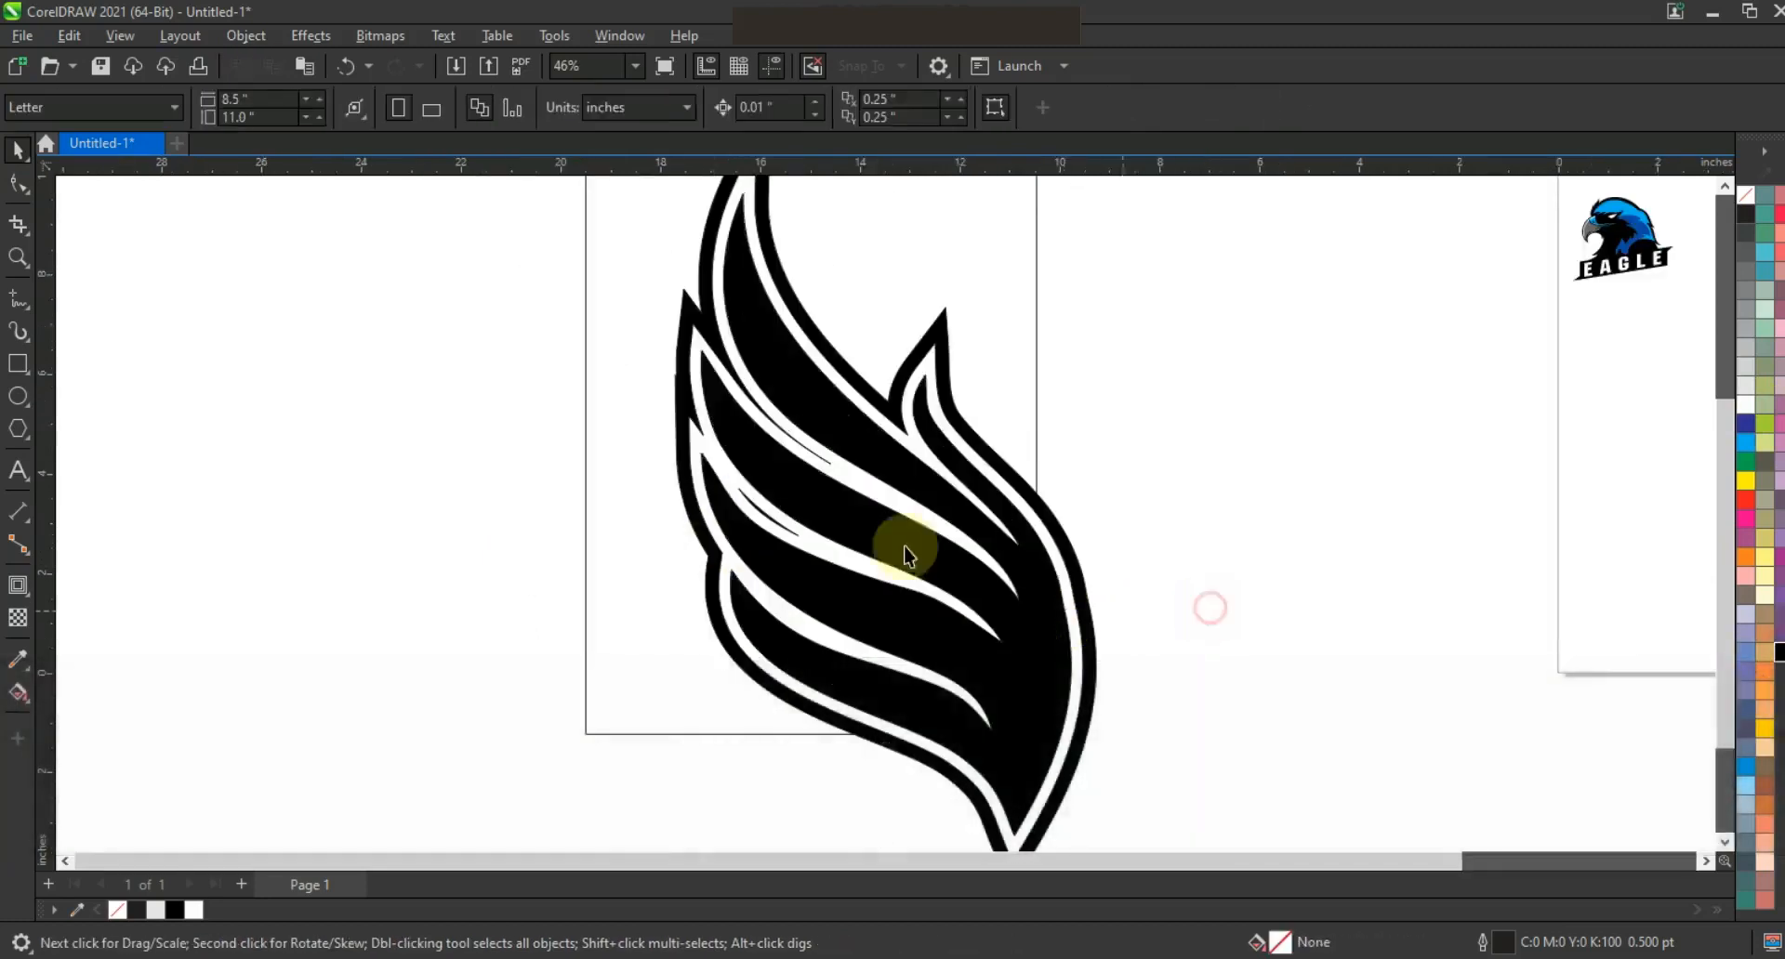
Give the inner wing curve a uniform dark blue fill of C 98, M 74, Y 48, K 45
{"action": "left_click", "coordinate": [857, 534]}
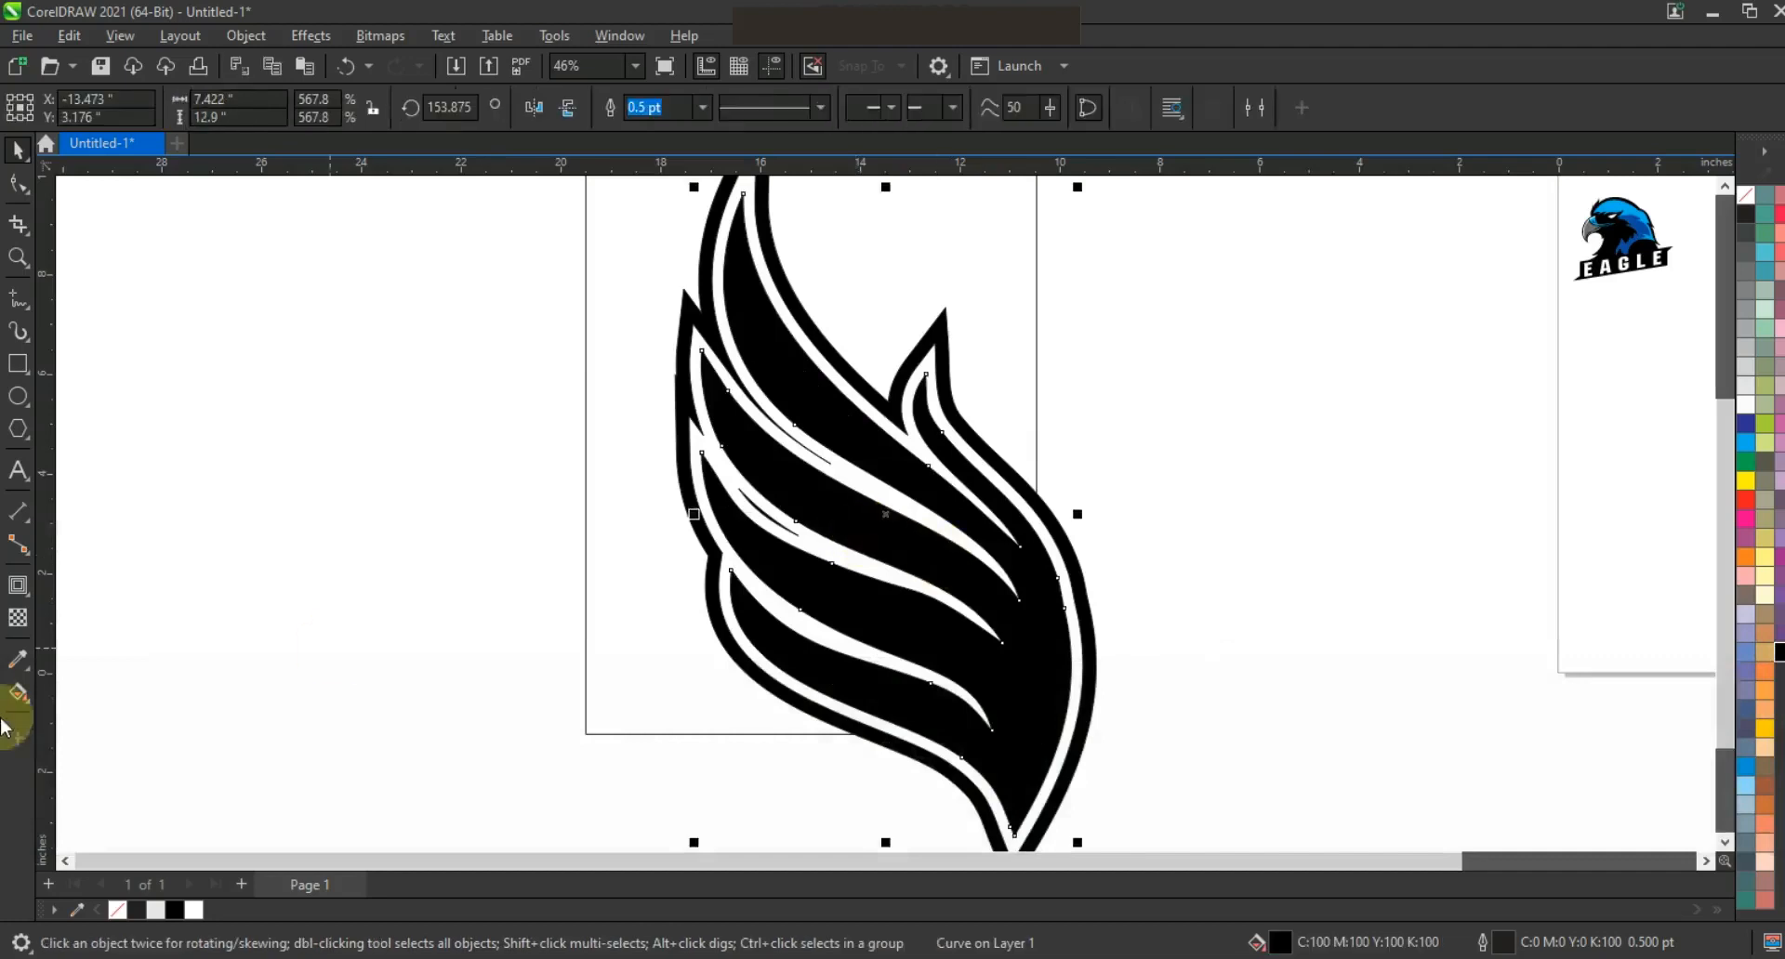
{"action": "left_click", "coordinate": [28, 701]}
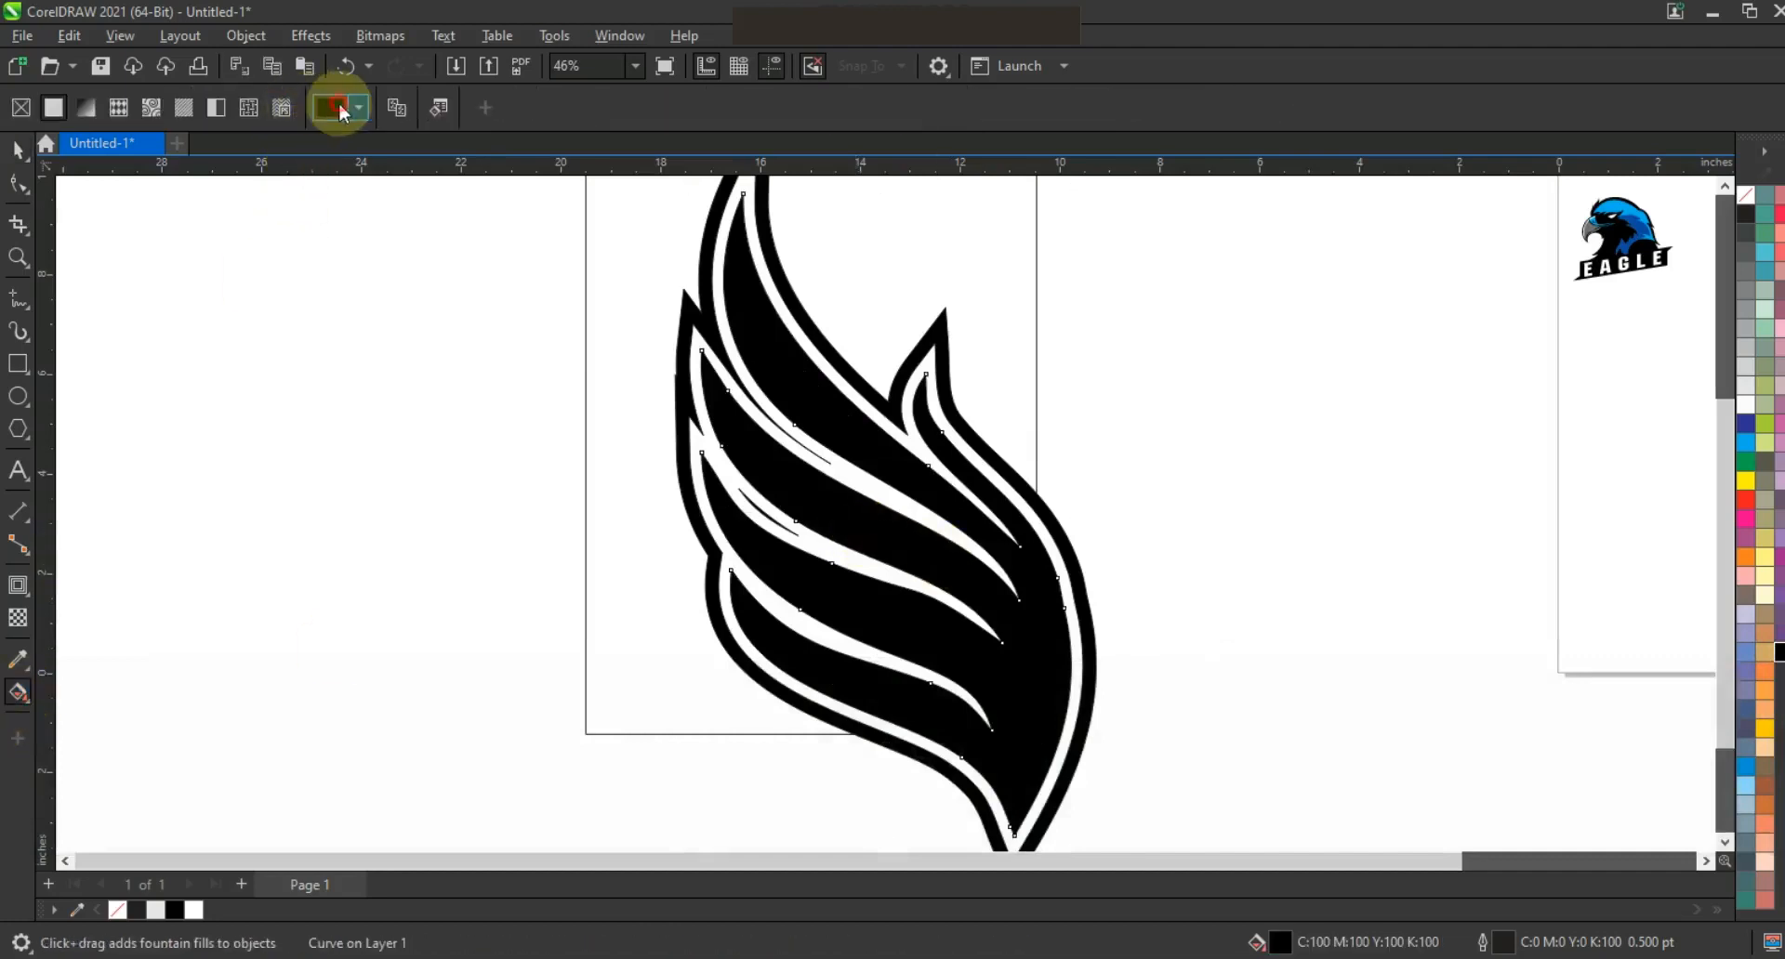
{"action": "left_click", "coordinate": [340, 109]}
{"action": "left_click", "coordinate": [336, 153]}
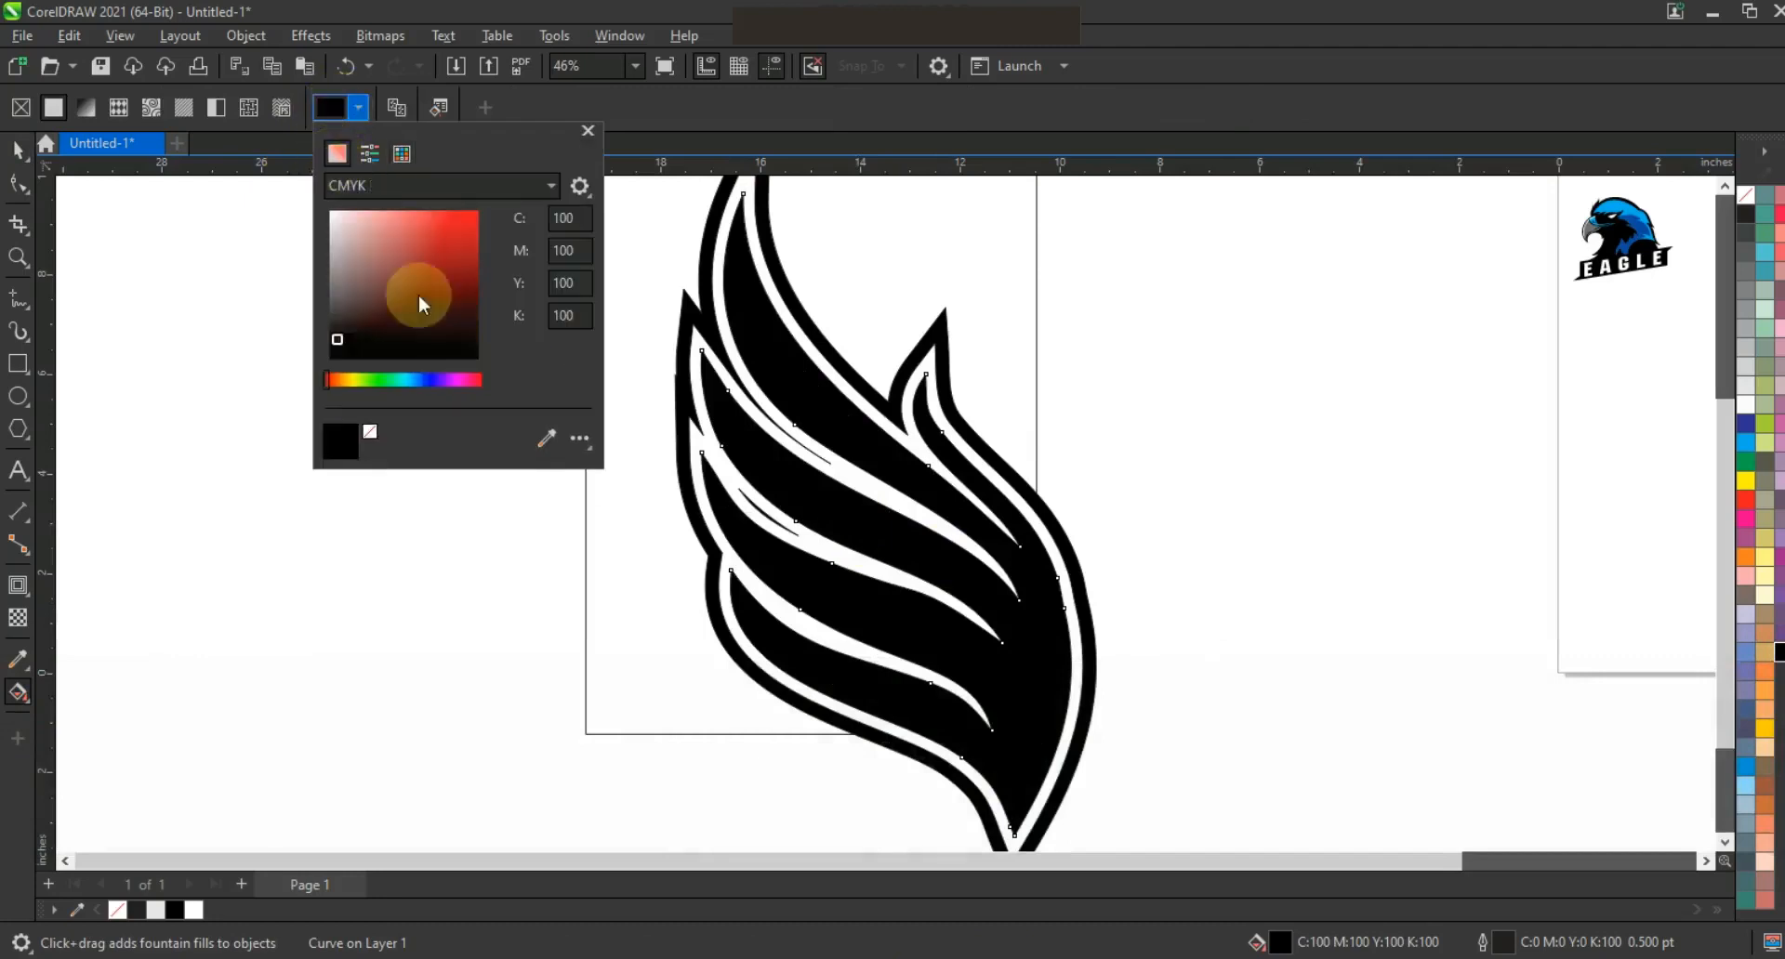
{"action": "left_click_drag", "start_coordinate": [334, 382], "coordinate": [415, 382]}
{"action": "left_click_drag", "start_coordinate": [338, 335], "coordinate": [365, 336]}
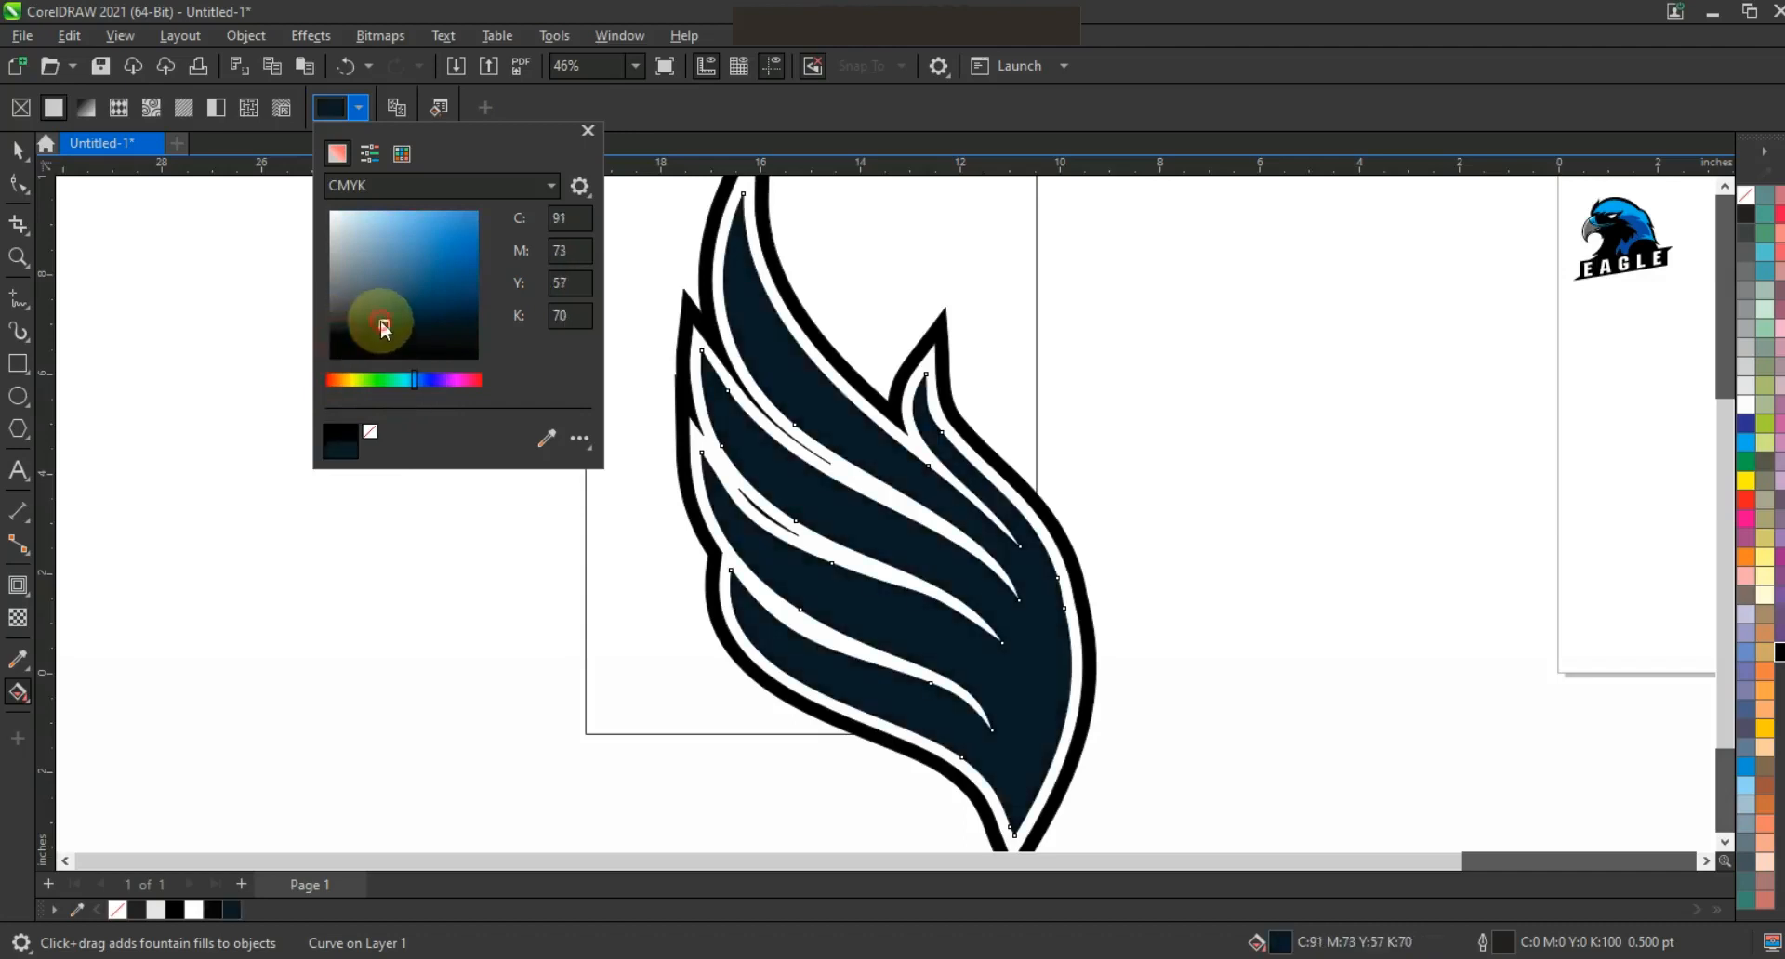
{"action": "left_click", "coordinate": [397, 310]}
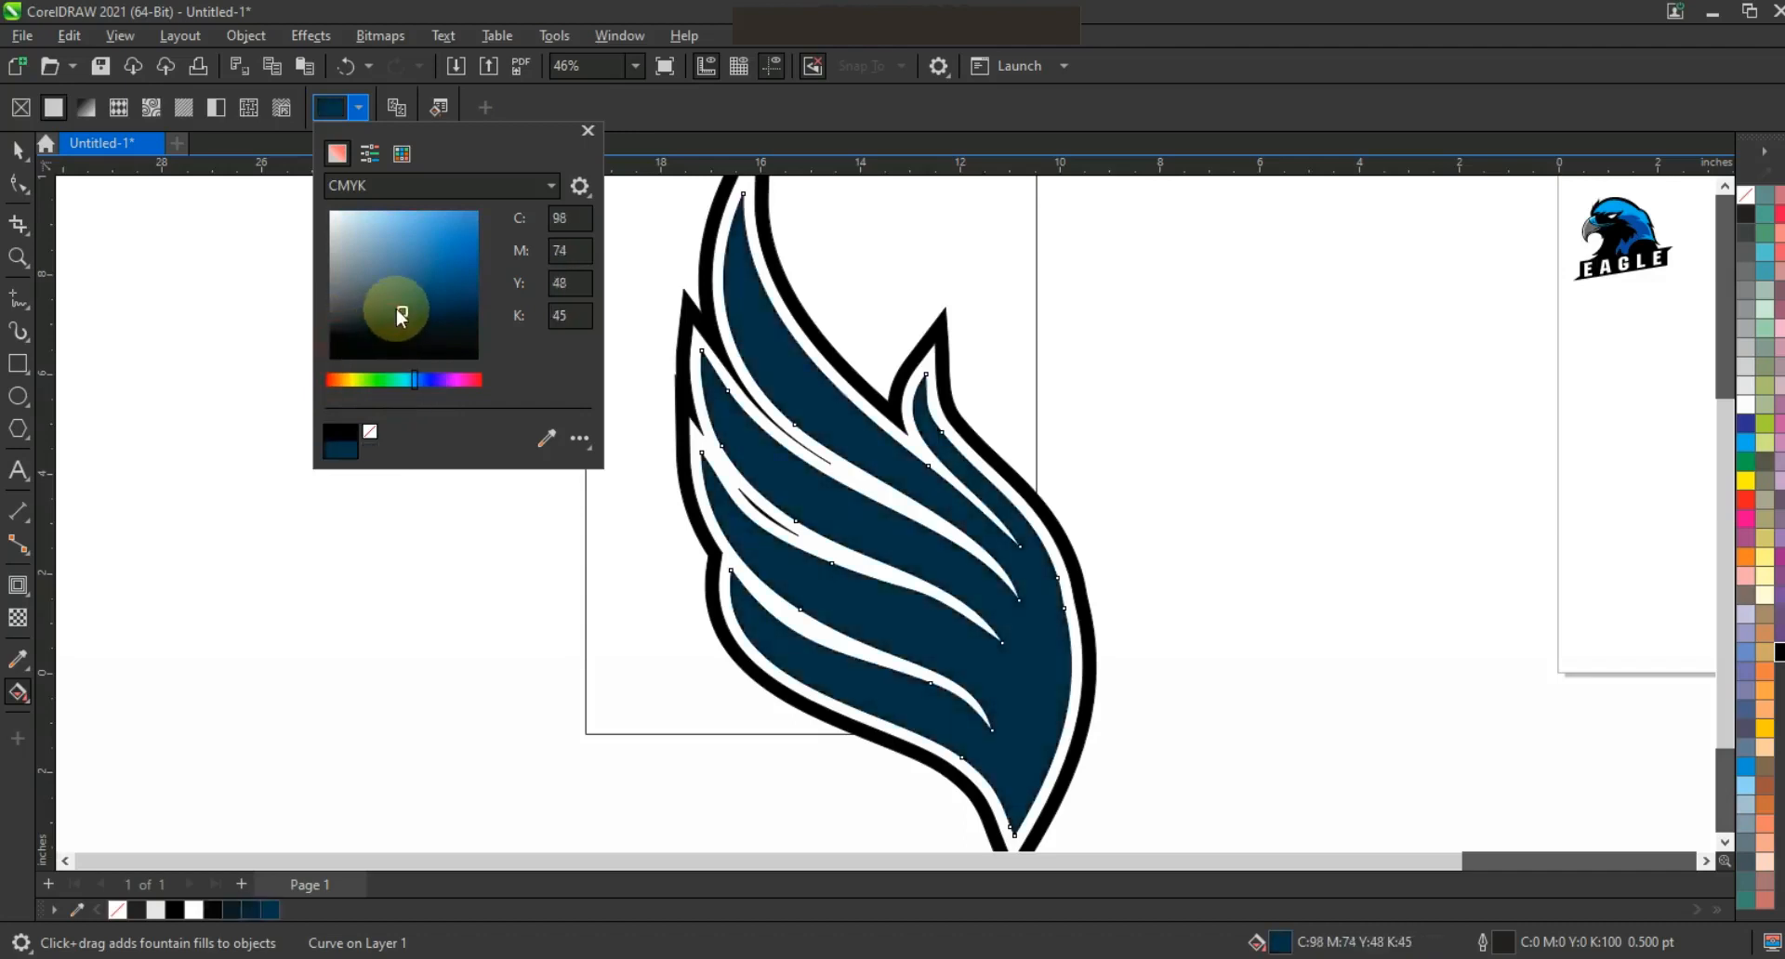
{"action": "left_click", "coordinate": [21, 152]}
{"action": "left_click", "coordinate": [9, 163]}
Apply a linear fountain fill to the inner wing curve, running diagonally from dark blue at the upper feathers to black at the lower body
{"action": "left_click", "coordinate": [18, 693]}
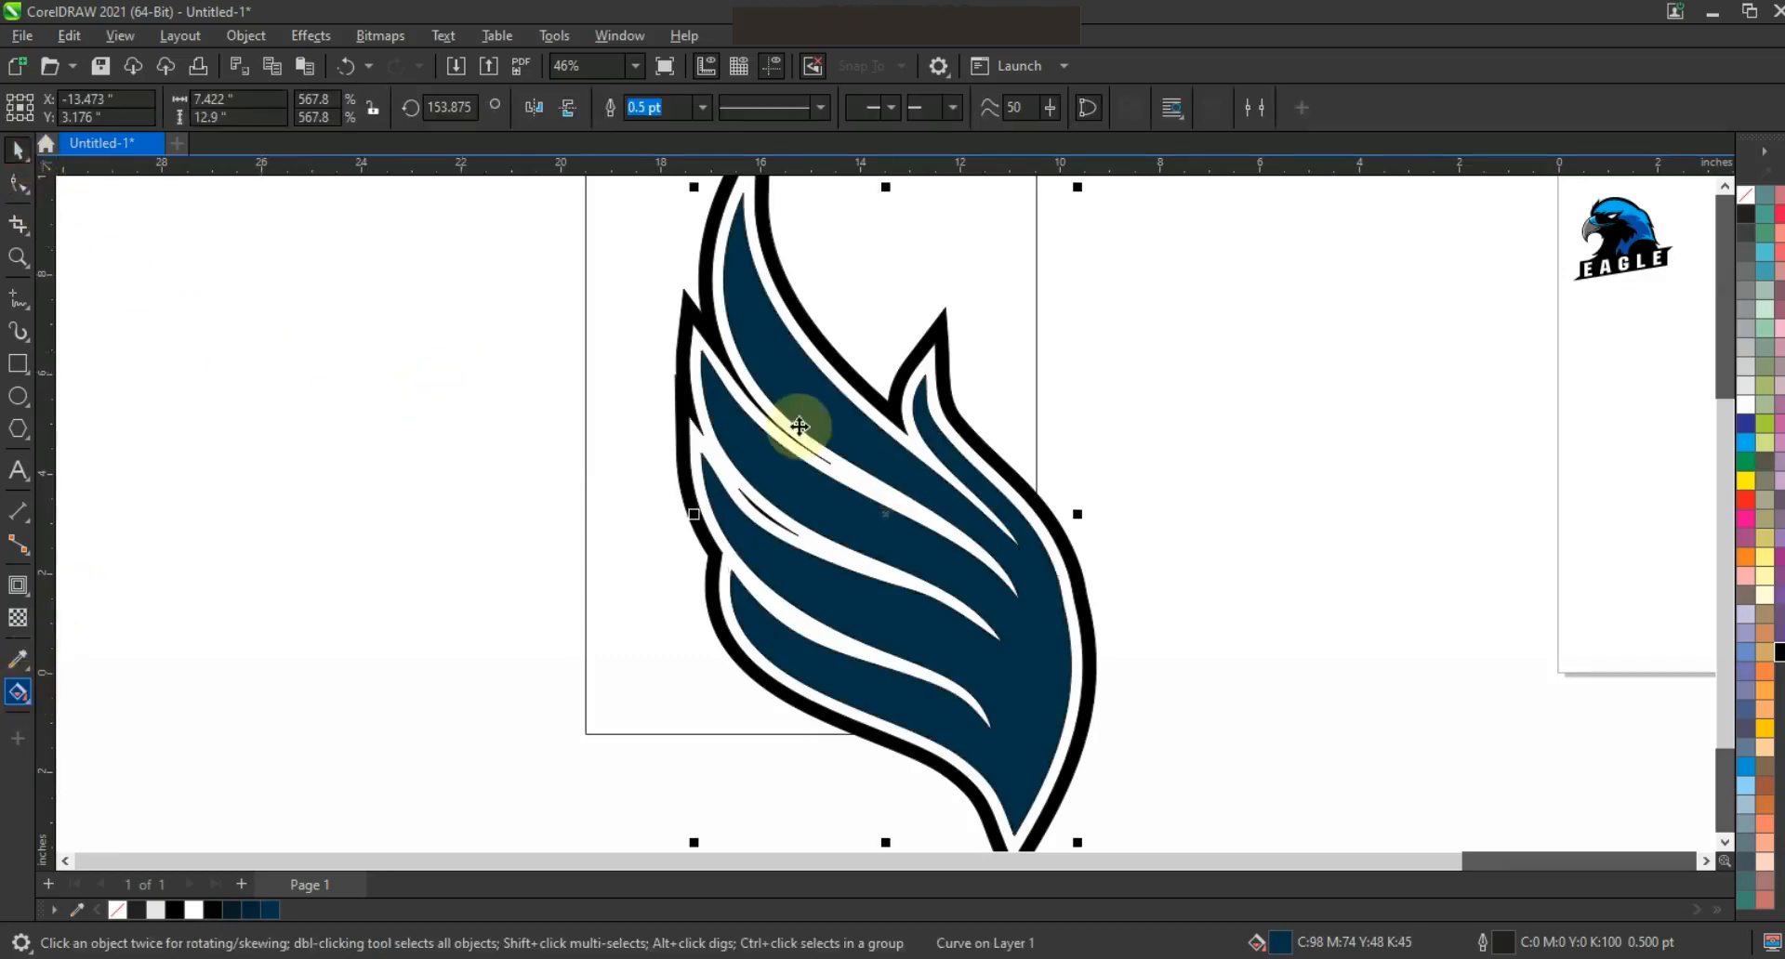
{"action": "key", "text": "g"}
{"action": "left_click_drag", "start_coordinate": [779, 395], "coordinate": [920, 599]}
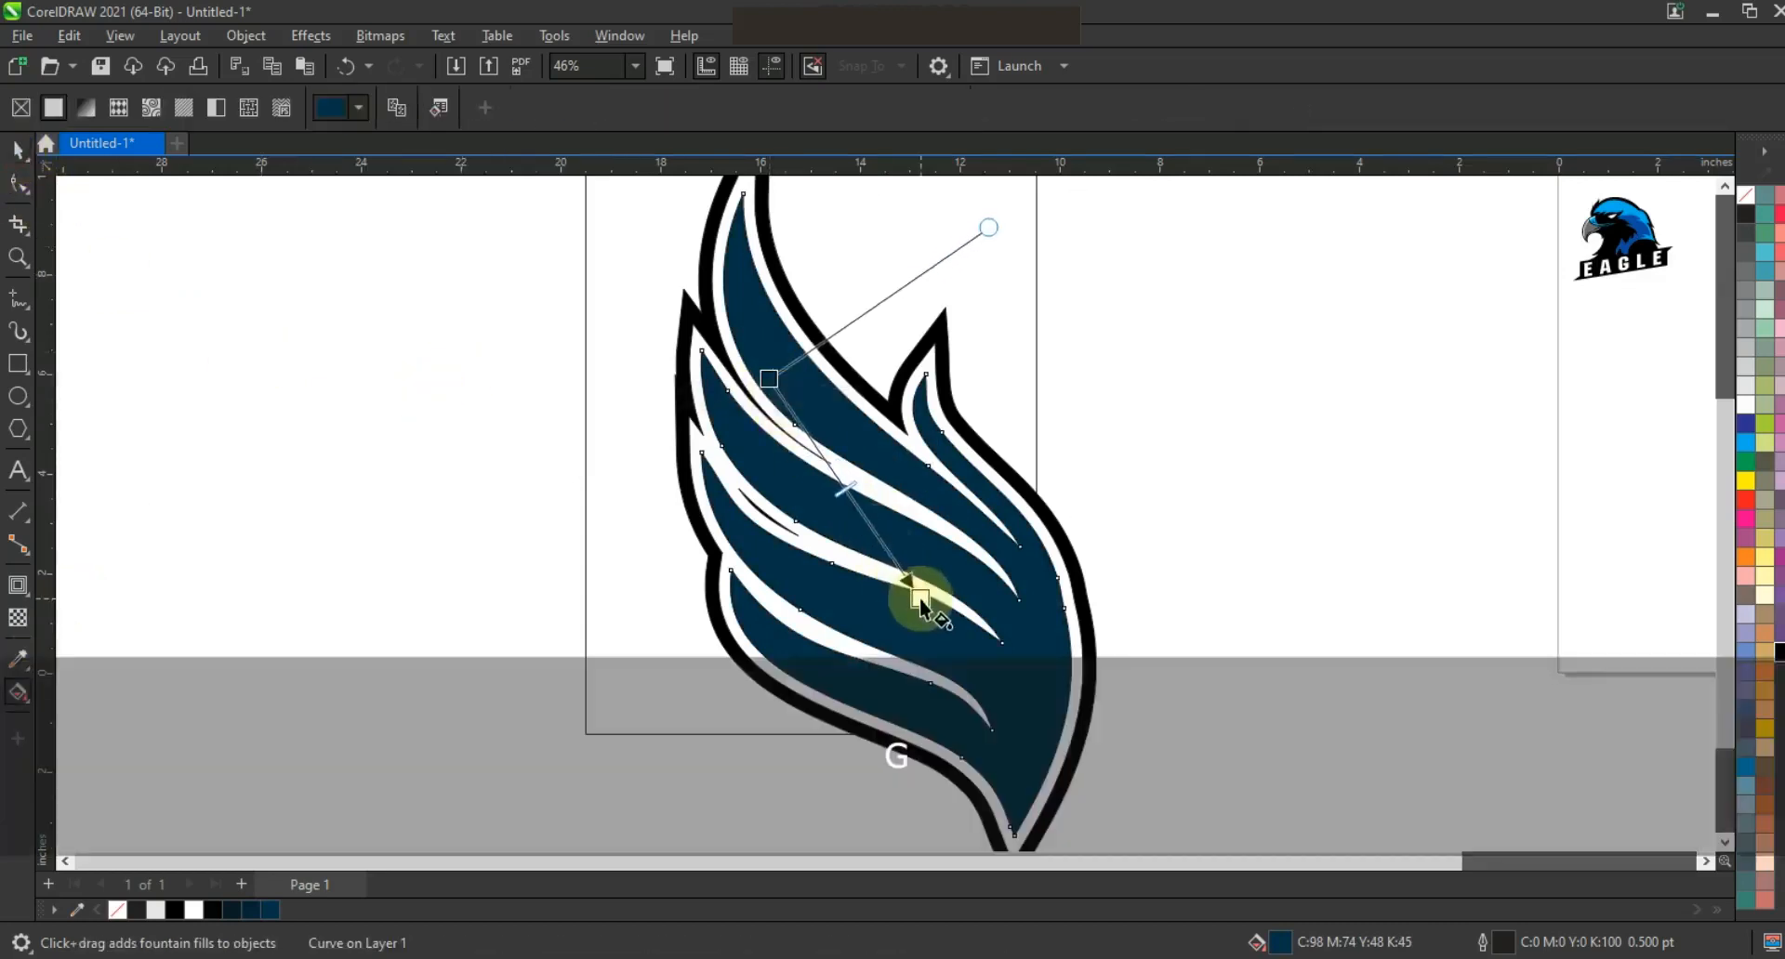
{"action": "left_click_drag", "start_coordinate": [1760, 702], "coordinate": [951, 643]}
{"action": "left_click_drag", "start_coordinate": [767, 377], "coordinate": [781, 427]}
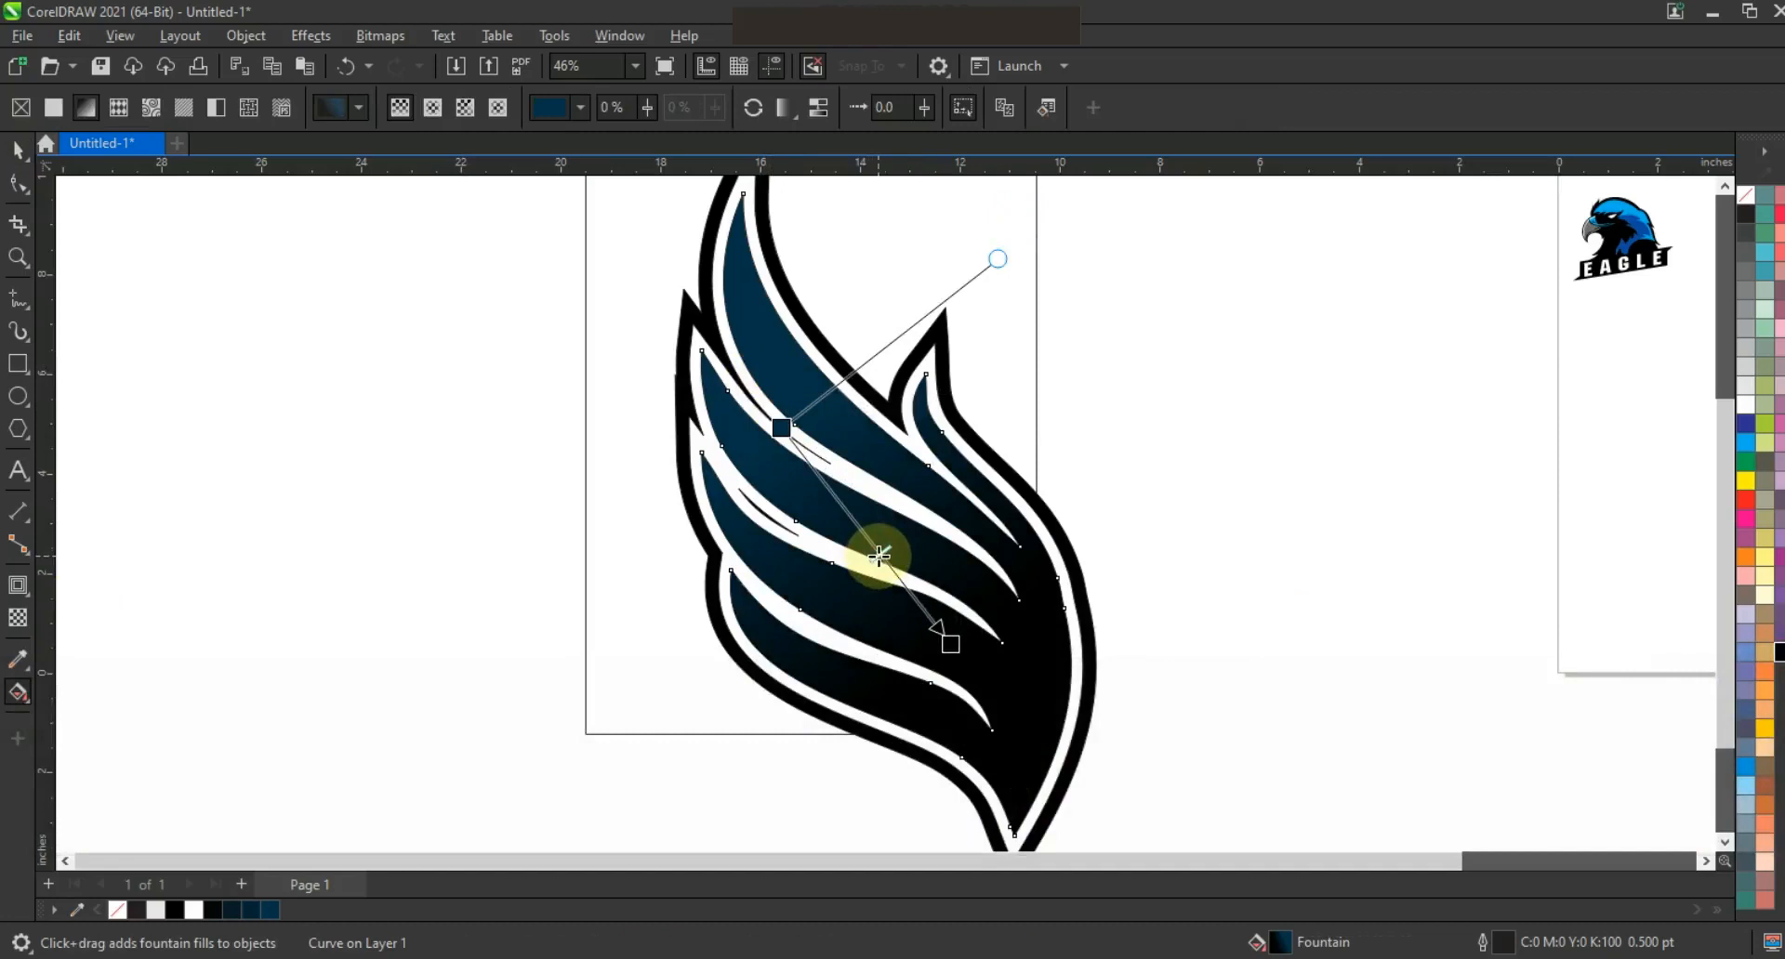
{"action": "left_click", "coordinate": [18, 149]}
{"action": "left_click", "coordinate": [164, 314]}
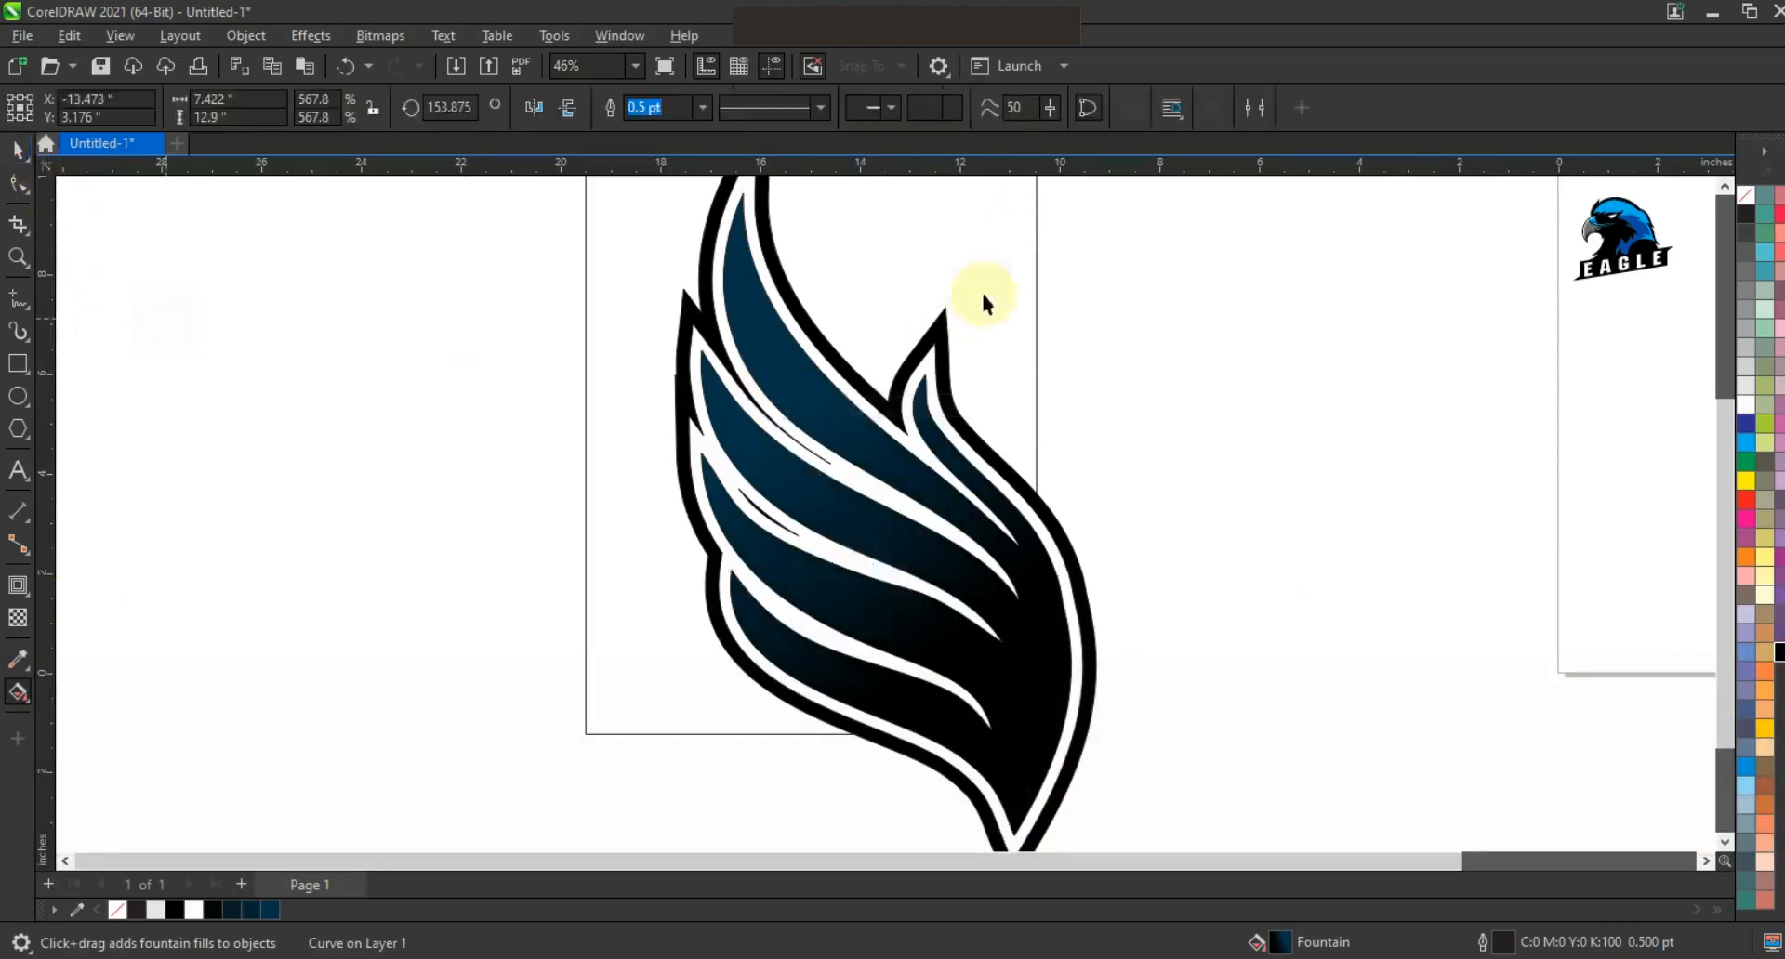
Apply a linear fountain fill between black and the document's dark blue to the outermost wing curve
{"action": "left_click", "coordinate": [940, 321]}
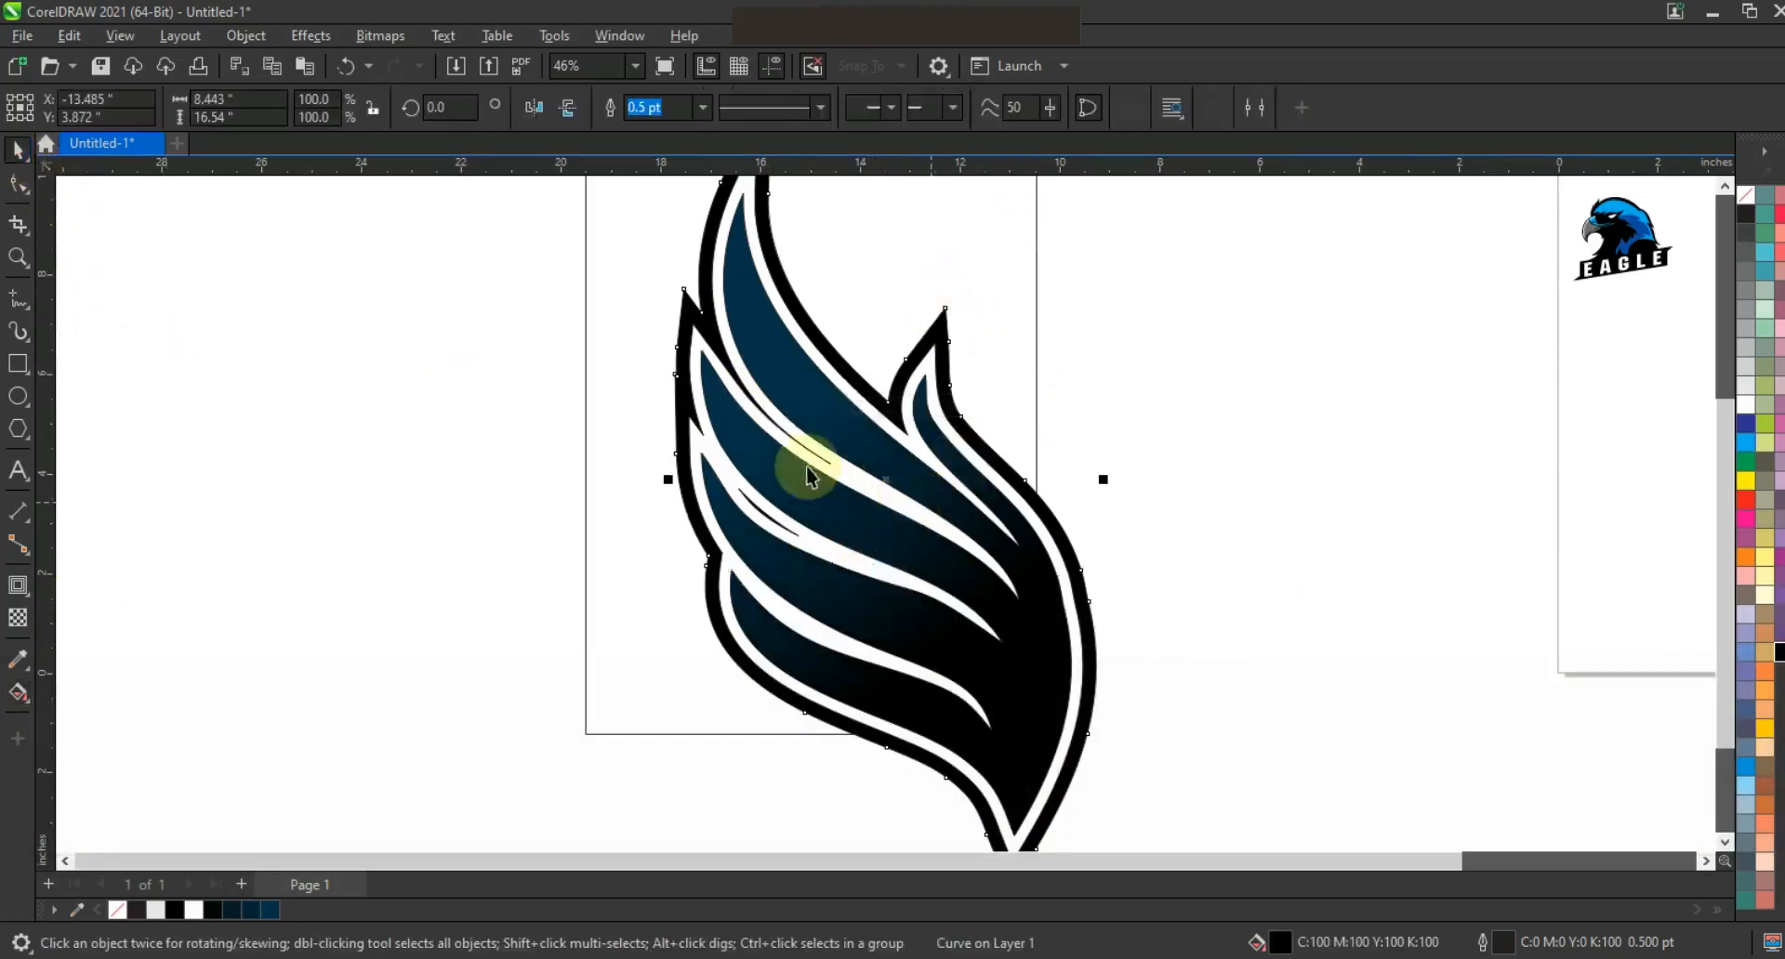
{"action": "key", "text": "g"}
{"action": "left_click_drag", "start_coordinate": [958, 734], "coordinate": [834, 484]}
{"action": "left_click_drag", "start_coordinate": [266, 916], "coordinate": [792, 544]}
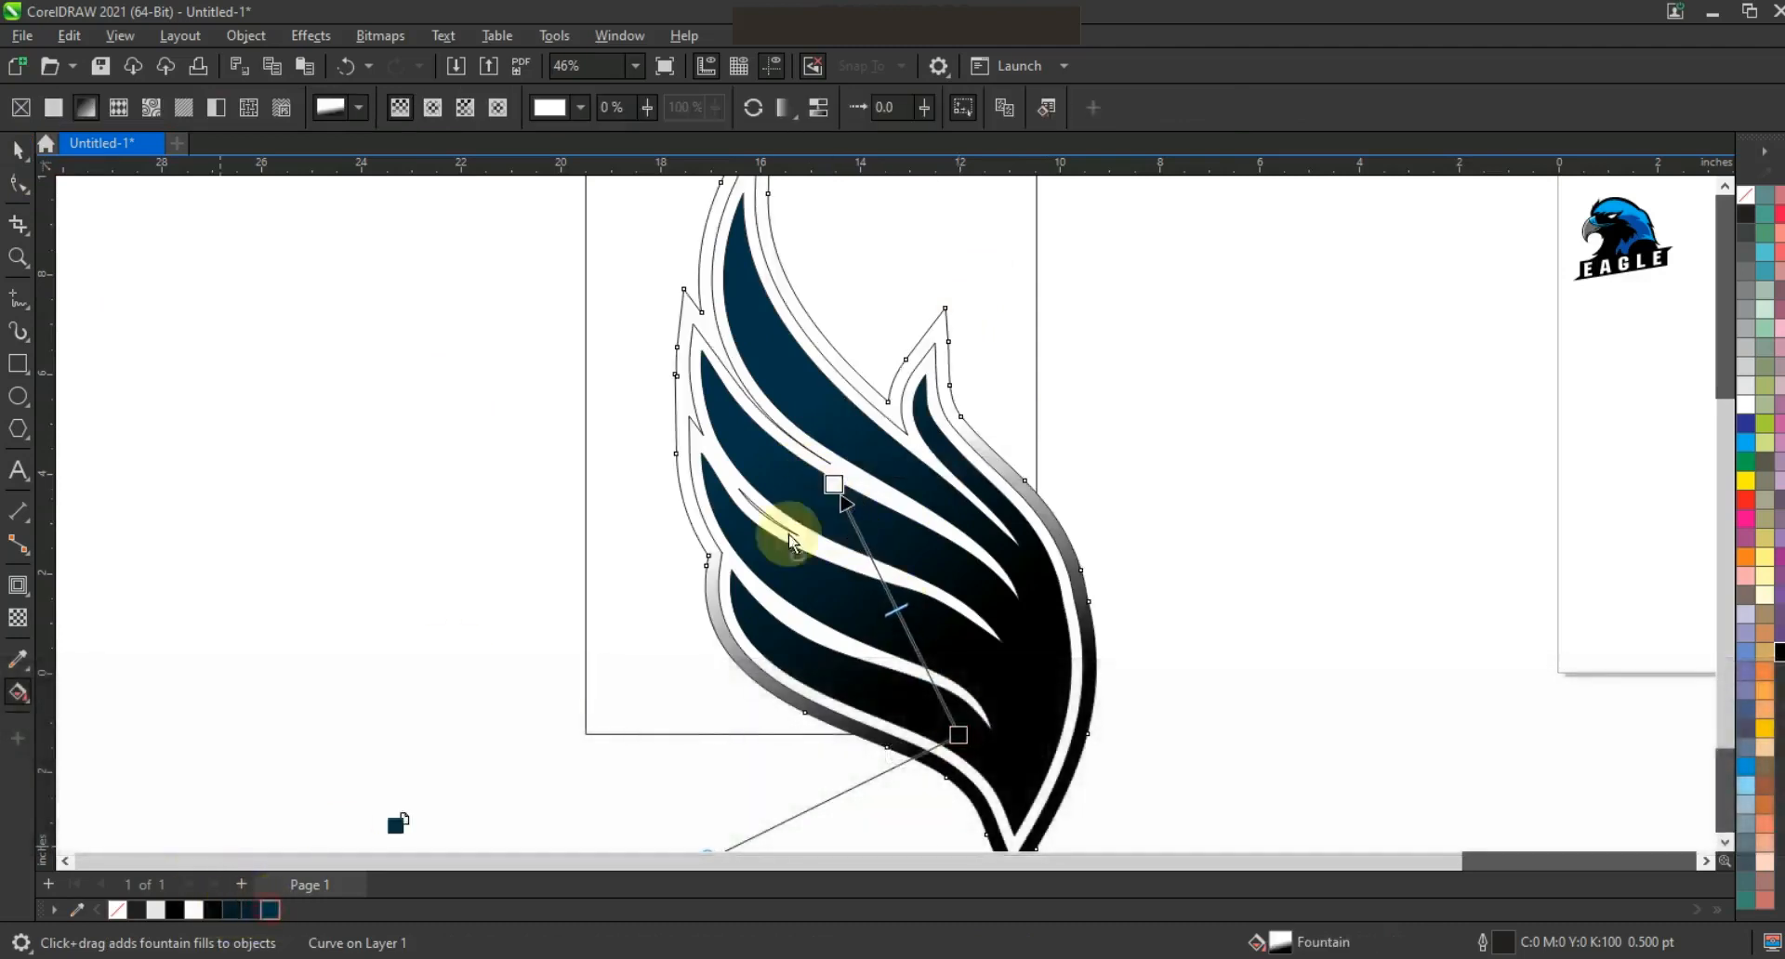
{"action": "left_click_drag", "start_coordinate": [833, 484], "coordinate": [829, 485]}
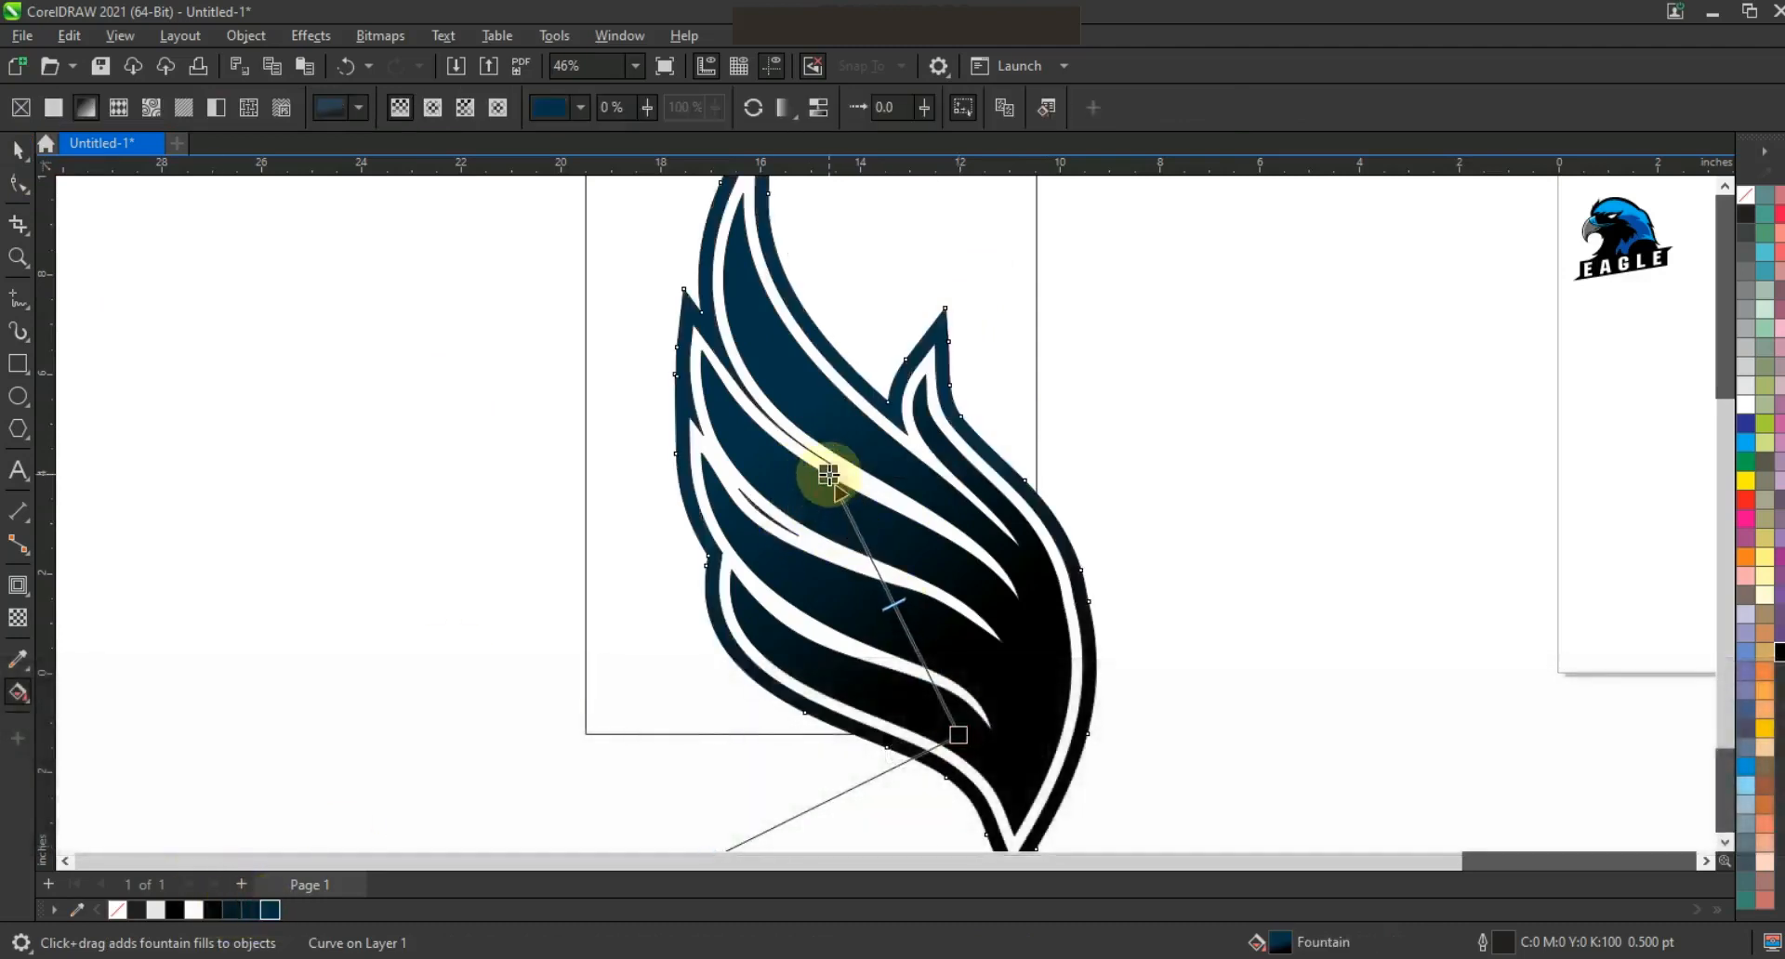
Redirect the outermost curve's fountain fill so it runs from black at the upper feathers down to dark blue at the lower edge
{"action": "left_click_drag", "start_coordinate": [761, 395], "coordinate": [869, 672]}
{"action": "left_click_drag", "start_coordinate": [869, 672], "coordinate": [887, 730]}
{"action": "left_click_drag", "start_coordinate": [760, 395], "coordinate": [742, 340]}
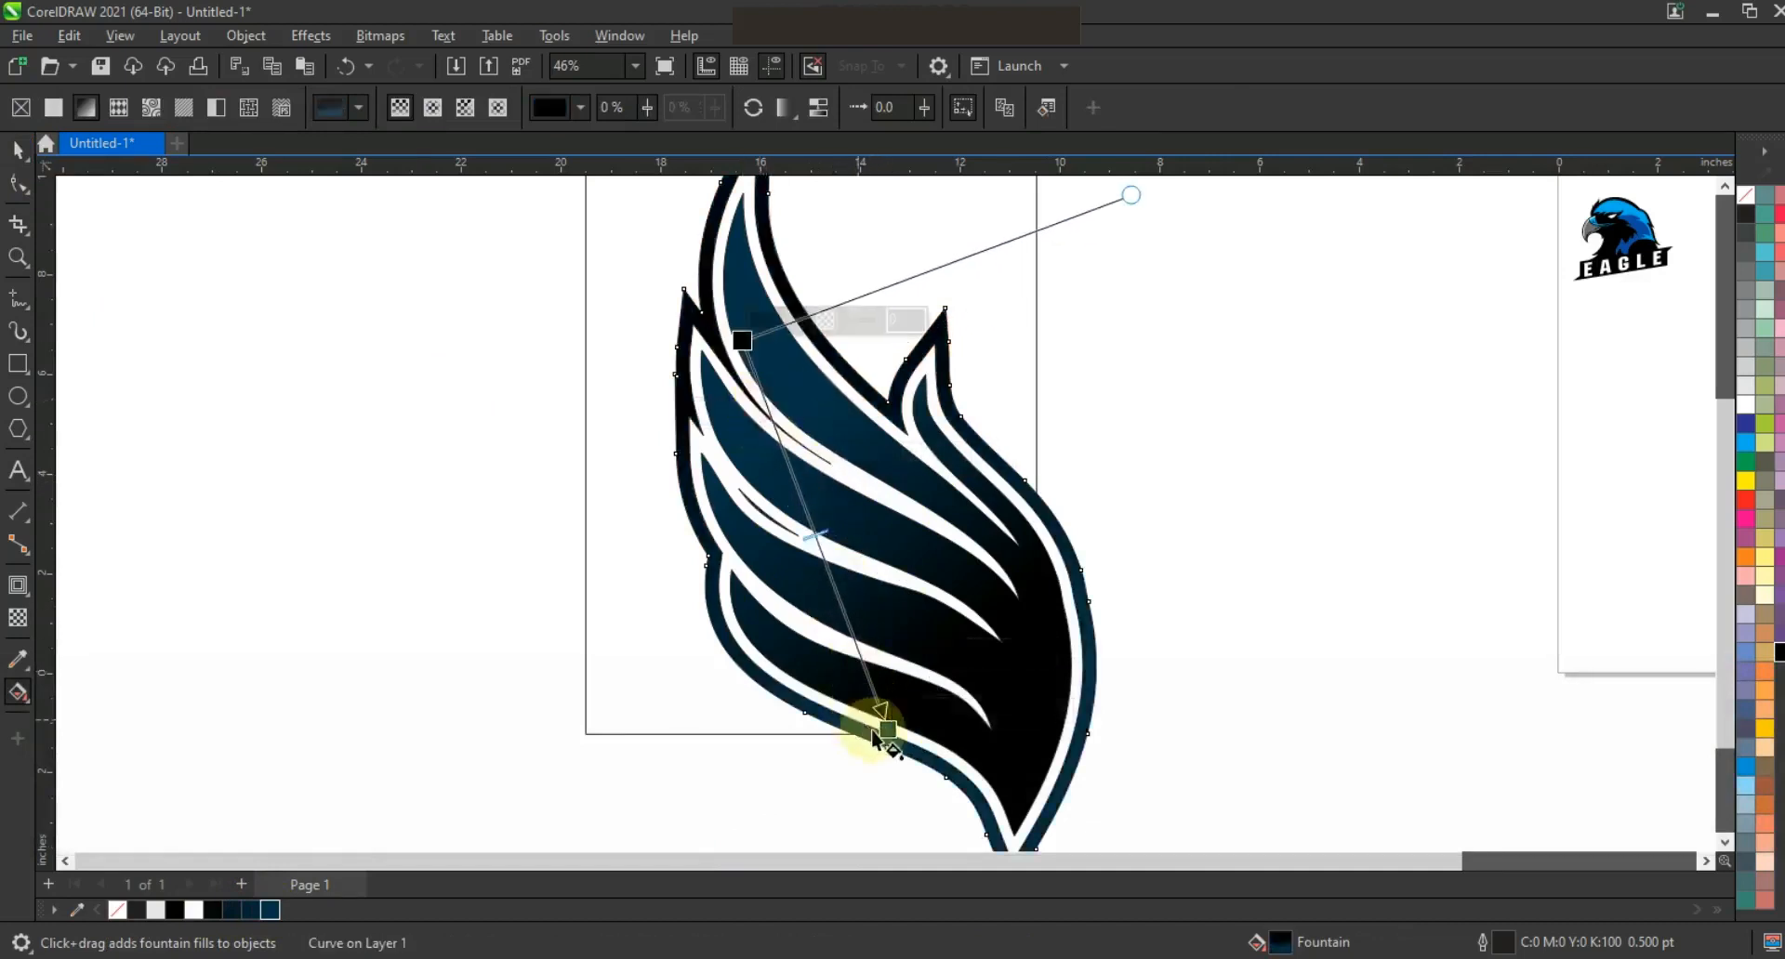
{"action": "left_click_drag", "start_coordinate": [888, 728], "coordinate": [857, 641]}
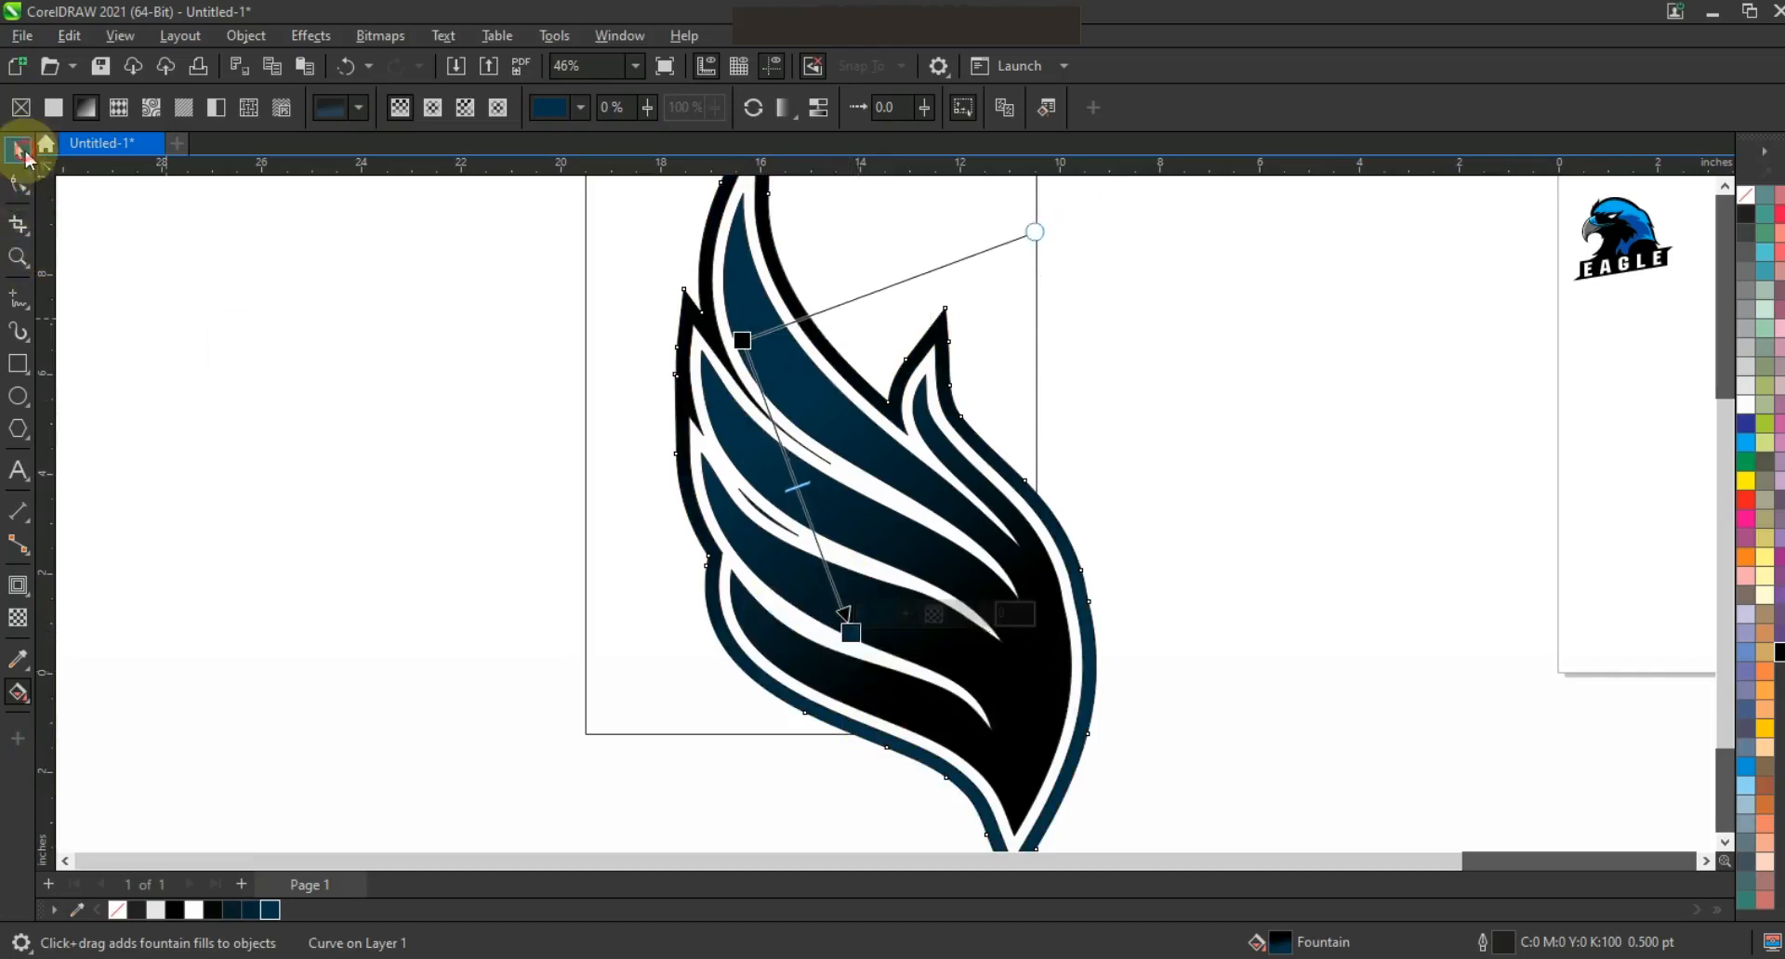
{"action": "left_click", "coordinate": [18, 149]}
Scale the three wing curves down together to about 7.37 by 14.44 inches, positioned over the tall rectangle
{"action": "scroll", "coordinate": [627, 584], "scroll_direction": "down", "scroll_amount": 2}
{"action": "key", "text": "Escape"}
{"action": "left_click_drag", "start_coordinate": [622, 320], "coordinate": [622, 298]}
{"action": "left_click_drag", "start_coordinate": [869, 321], "coordinate": [865, 335]}
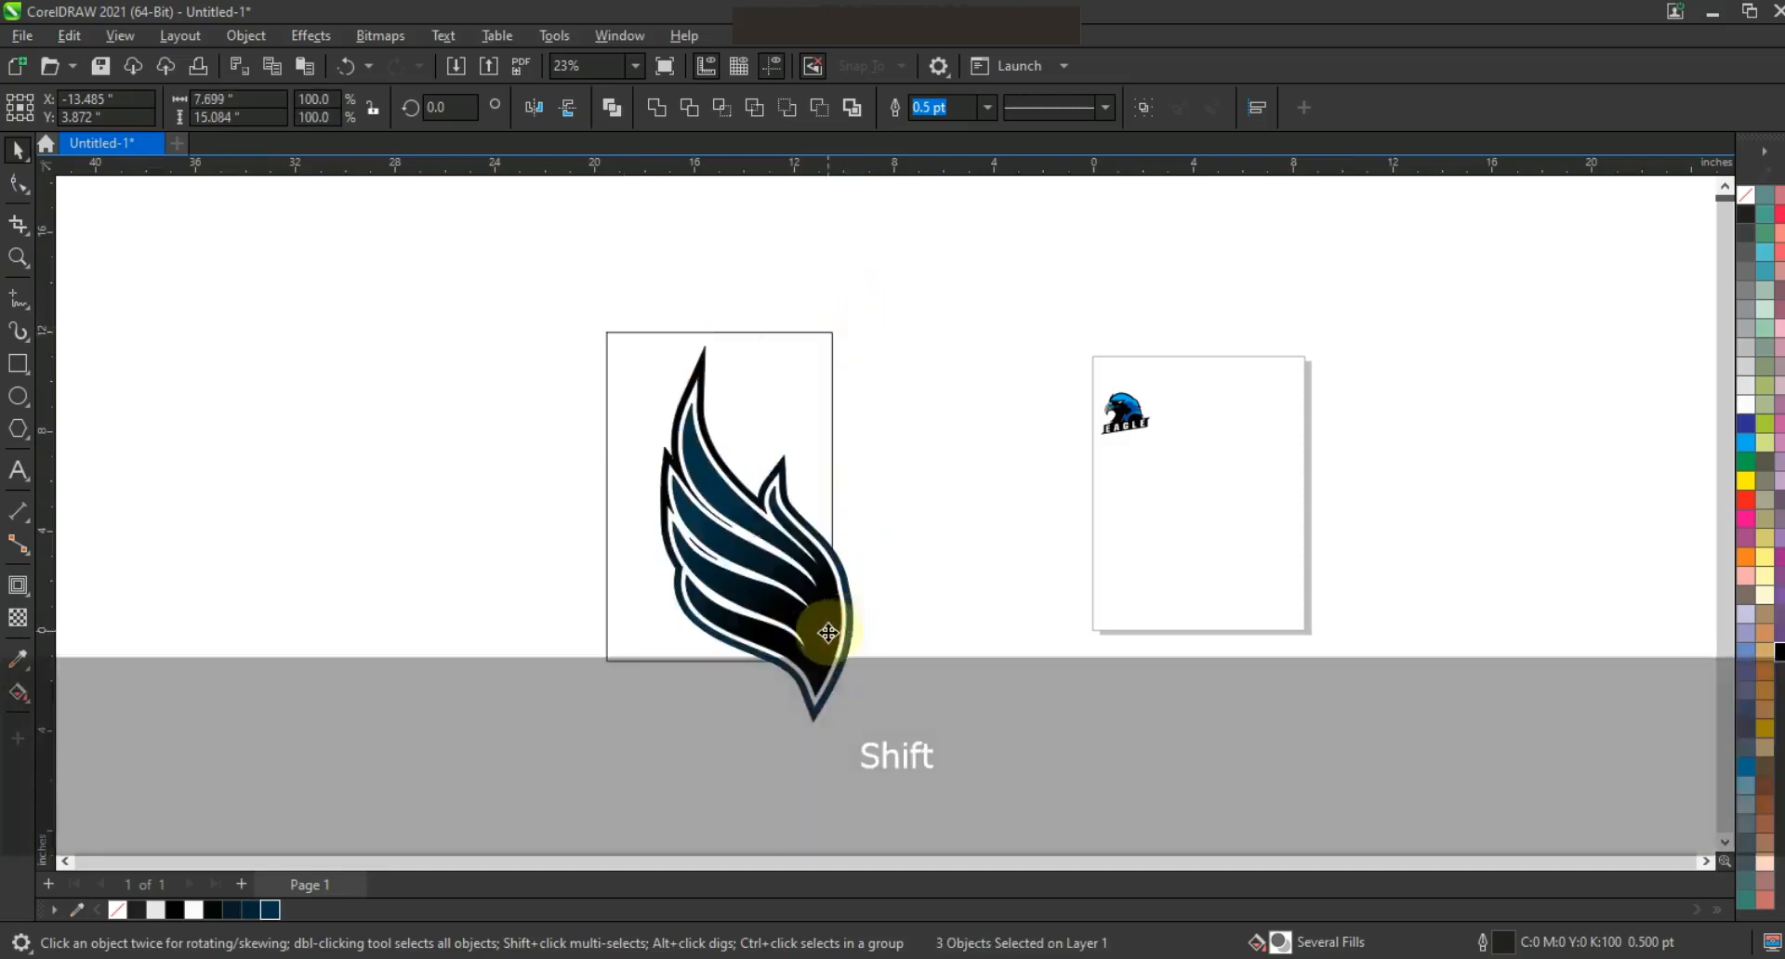
{"action": "left_click_drag", "start_coordinate": [957, 749], "coordinate": [517, 294]}
{"action": "key", "text": "shift+F2"}
{"action": "key", "text": "Escape"}
{"action": "left_click_drag", "start_coordinate": [1115, 844], "coordinate": [1088, 755]}
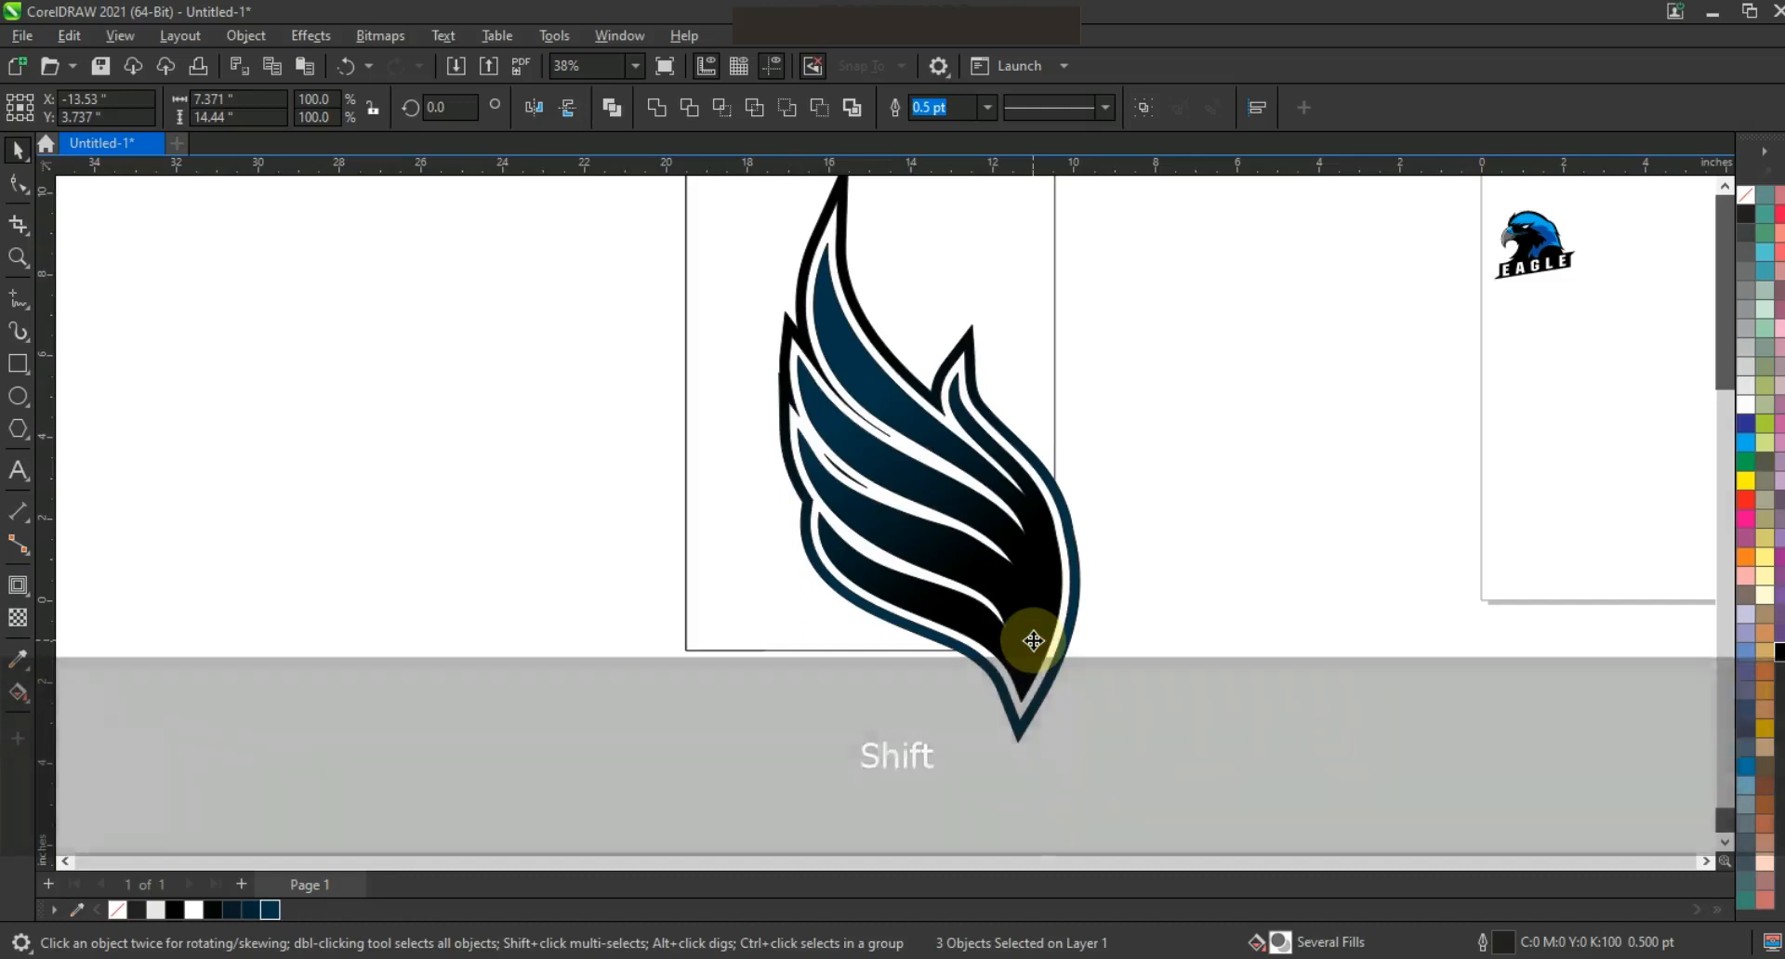
PowerClip the three wing curves inside the tall rectangle
{"action": "left_click", "coordinate": [1034, 641]}
{"action": "right_click", "coordinate": [1063, 631]}
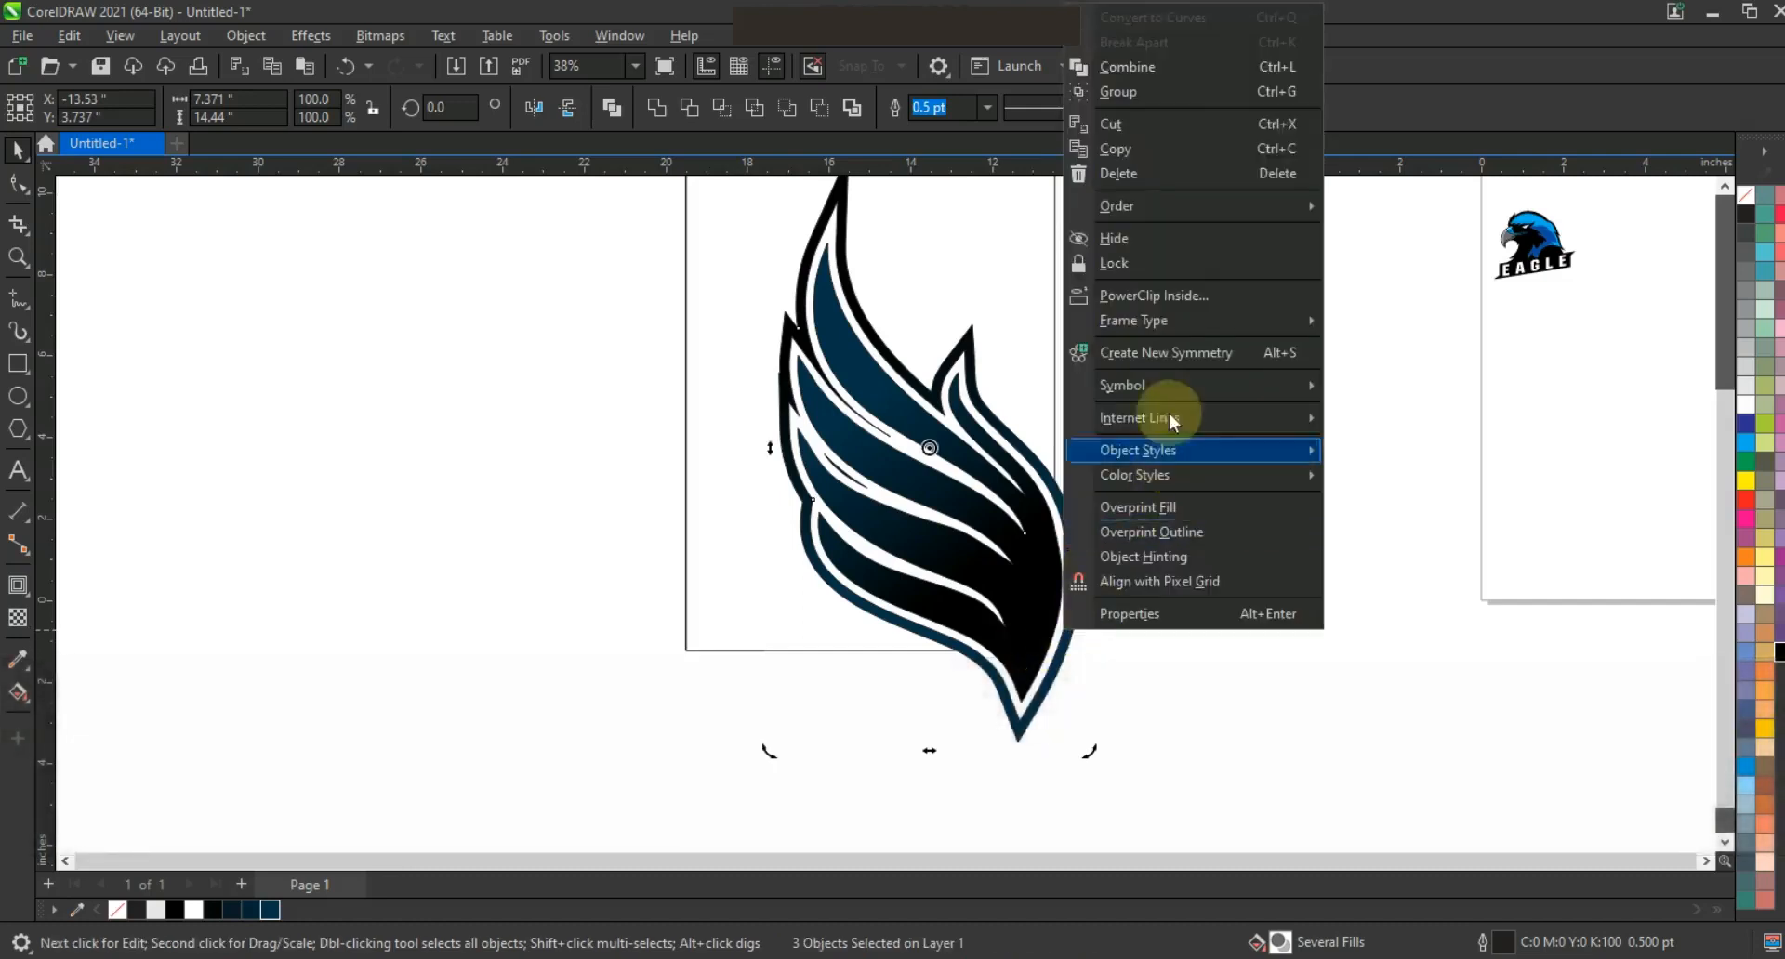
{"action": "left_click", "coordinate": [1158, 294]}
{"action": "left_click", "coordinate": [688, 649]}
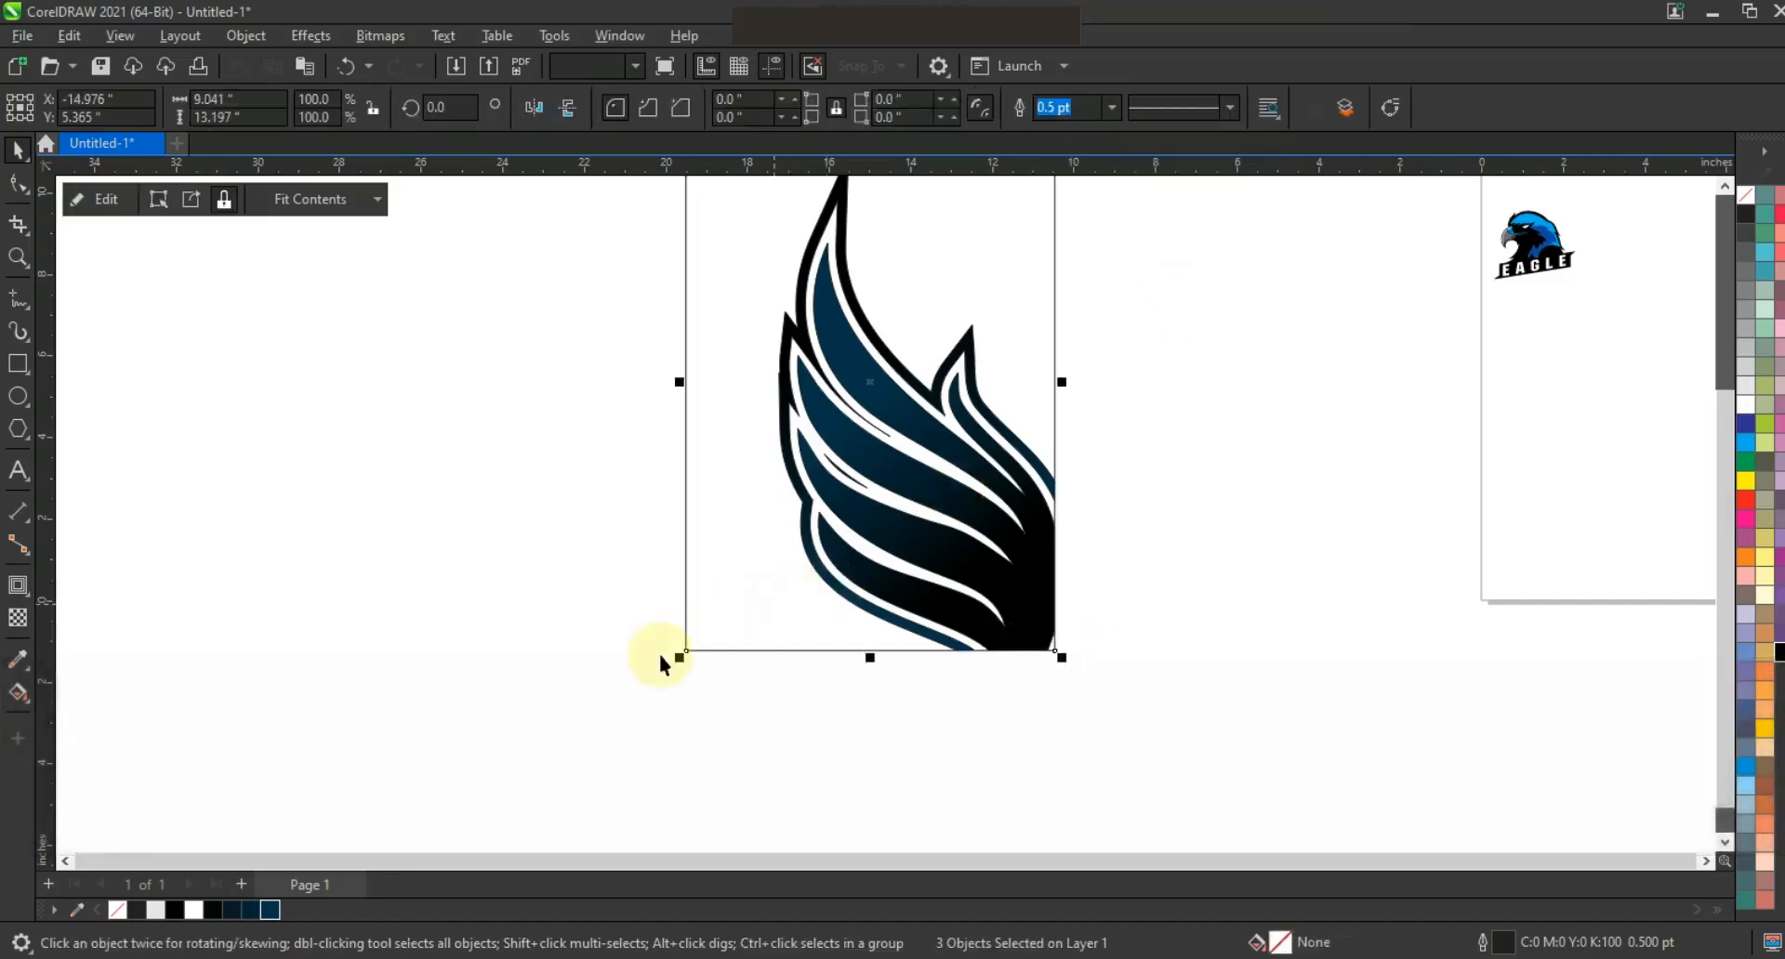
{"action": "key", "text": "shift+F2"}
Open the PowerClip contents for editing and shift the whole wing slightly right and down within the rectangle
{"action": "right_click", "coordinate": [999, 585]}
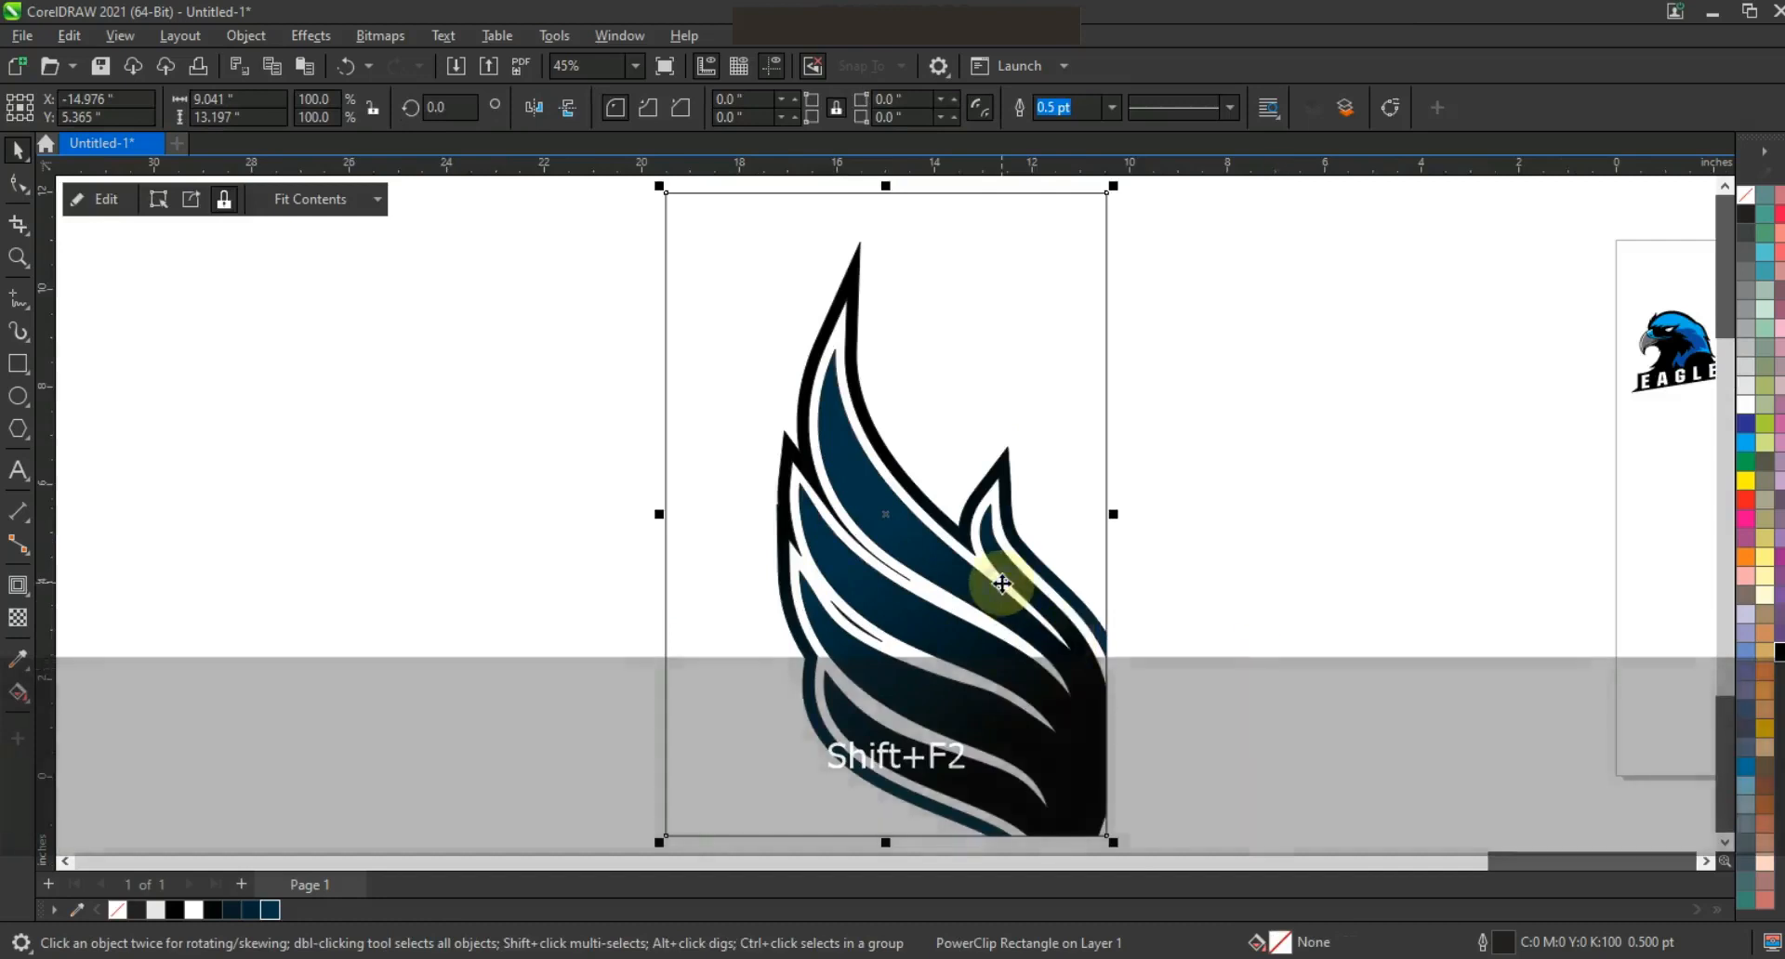
{"action": "left_click", "coordinate": [1094, 310]}
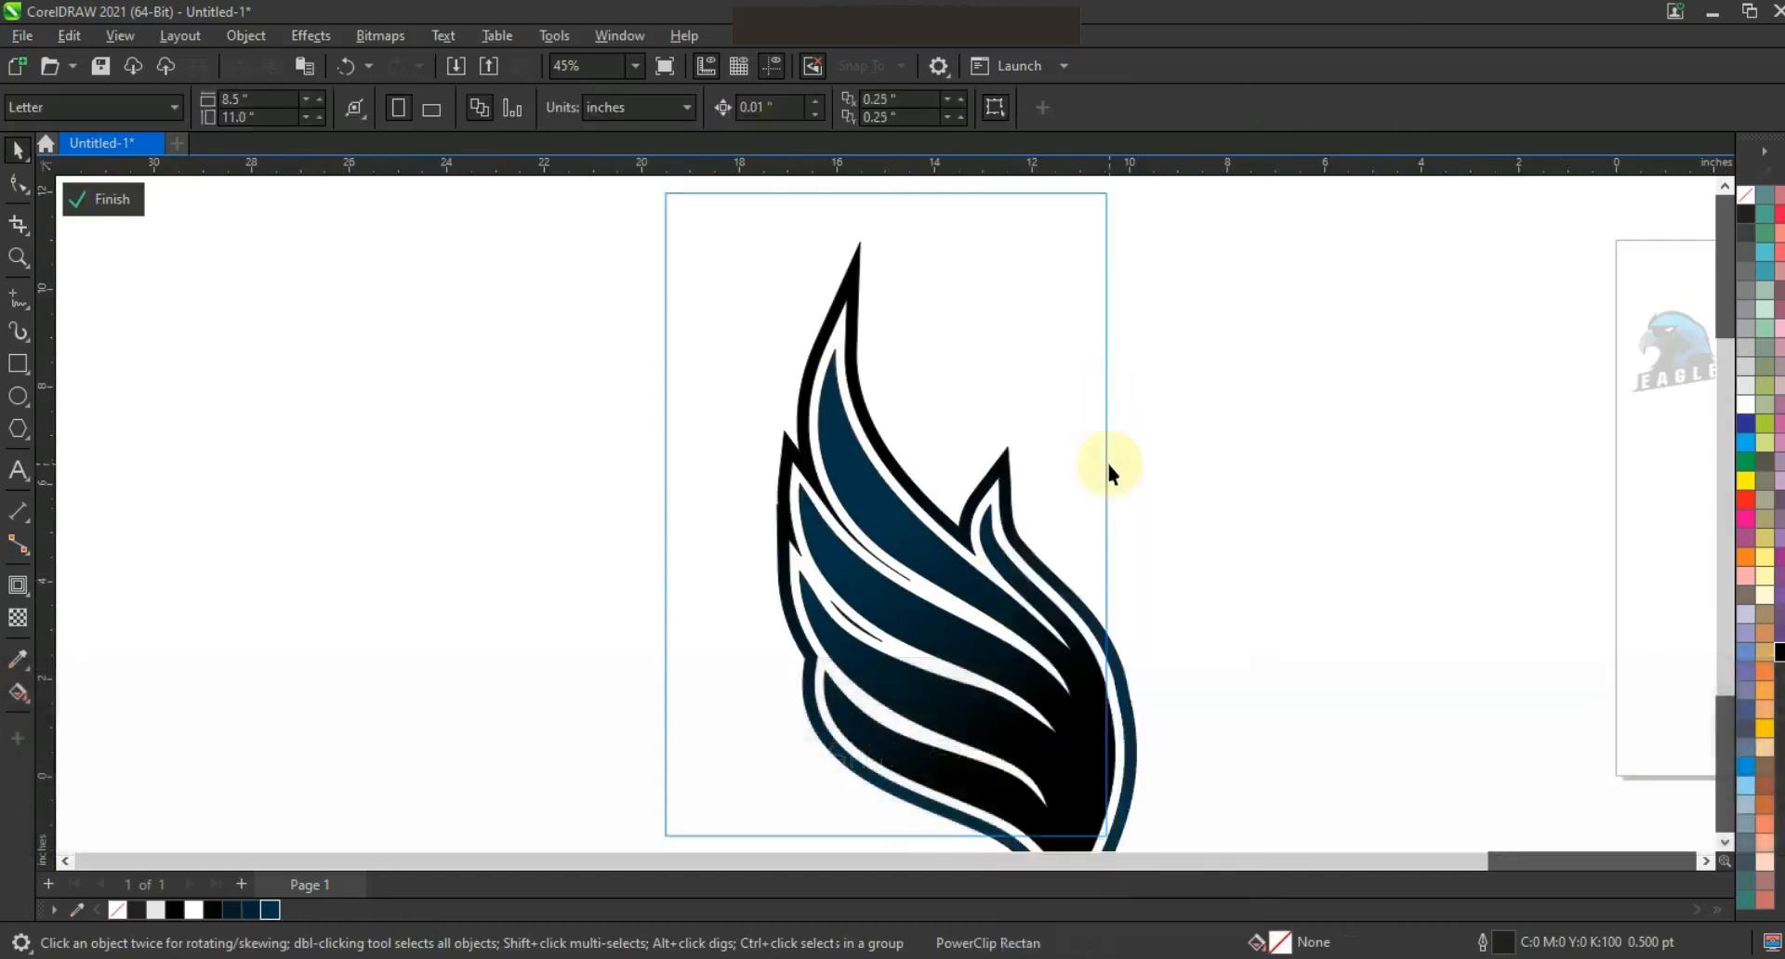
{"action": "key", "text": "ctrl+a"}
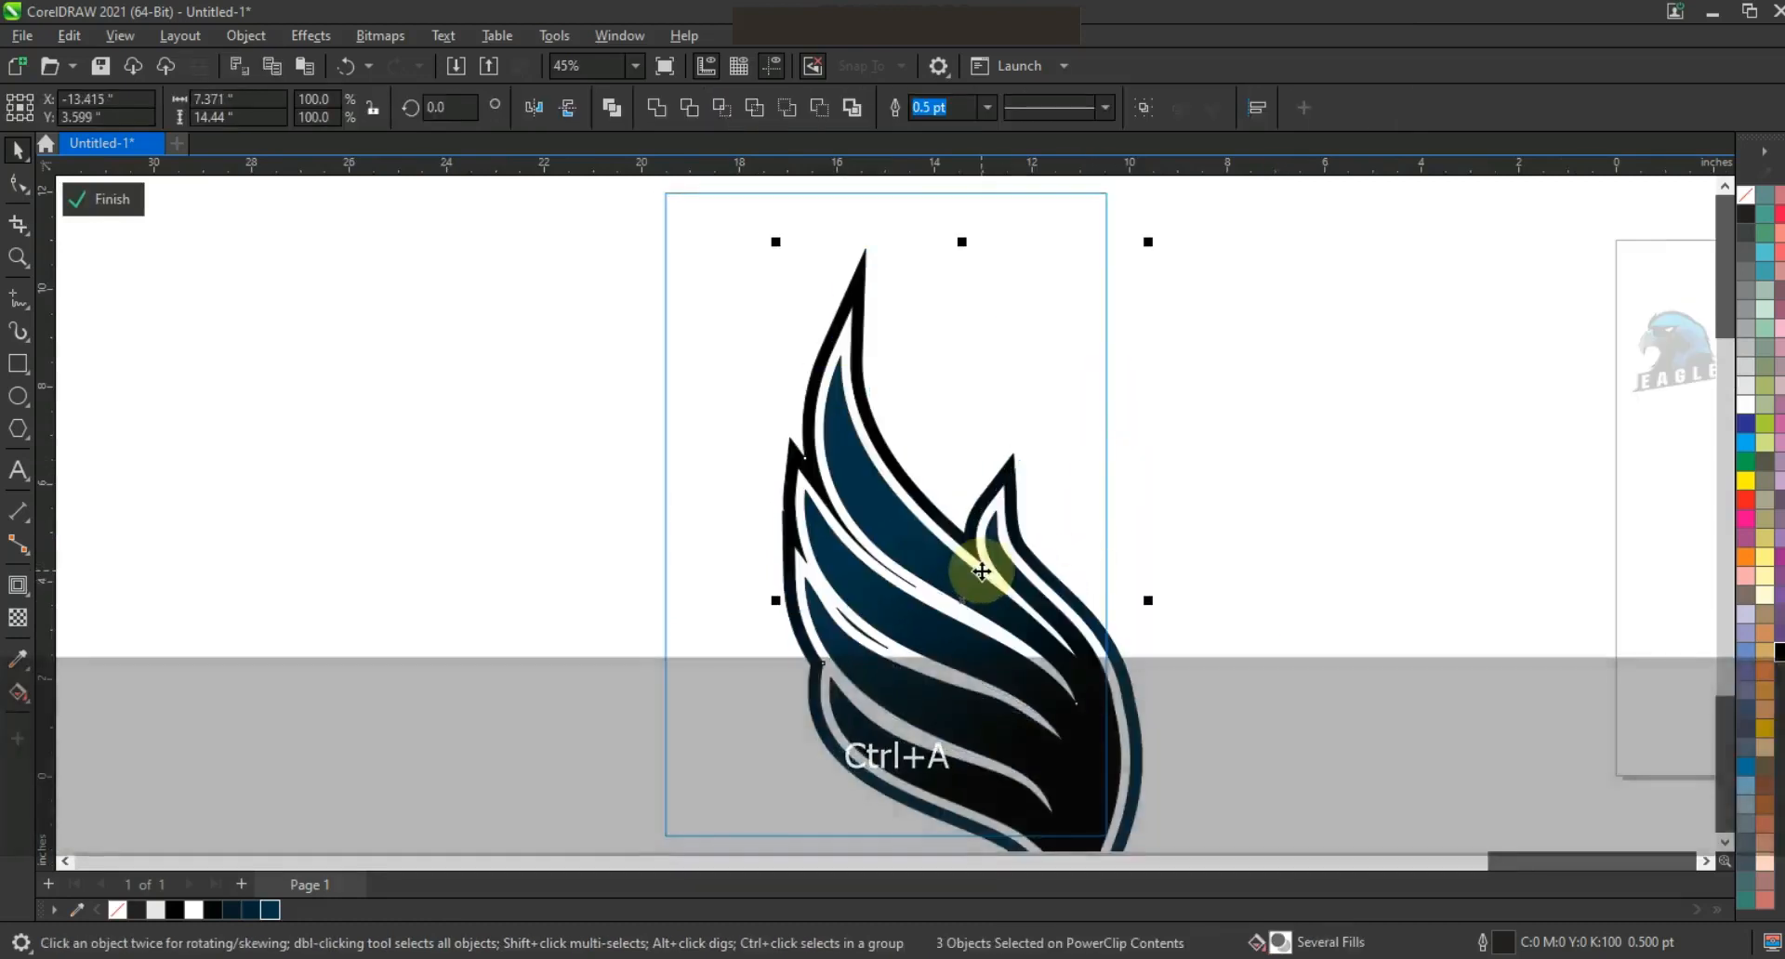
{"action": "left_click", "coordinate": [1191, 538]}
Delete the surplus nodes along the sides of the tallest feather and the small right feather on the outermost wing curve
{"action": "left_click", "coordinate": [864, 322]}
{"action": "left_click", "coordinate": [19, 183]}
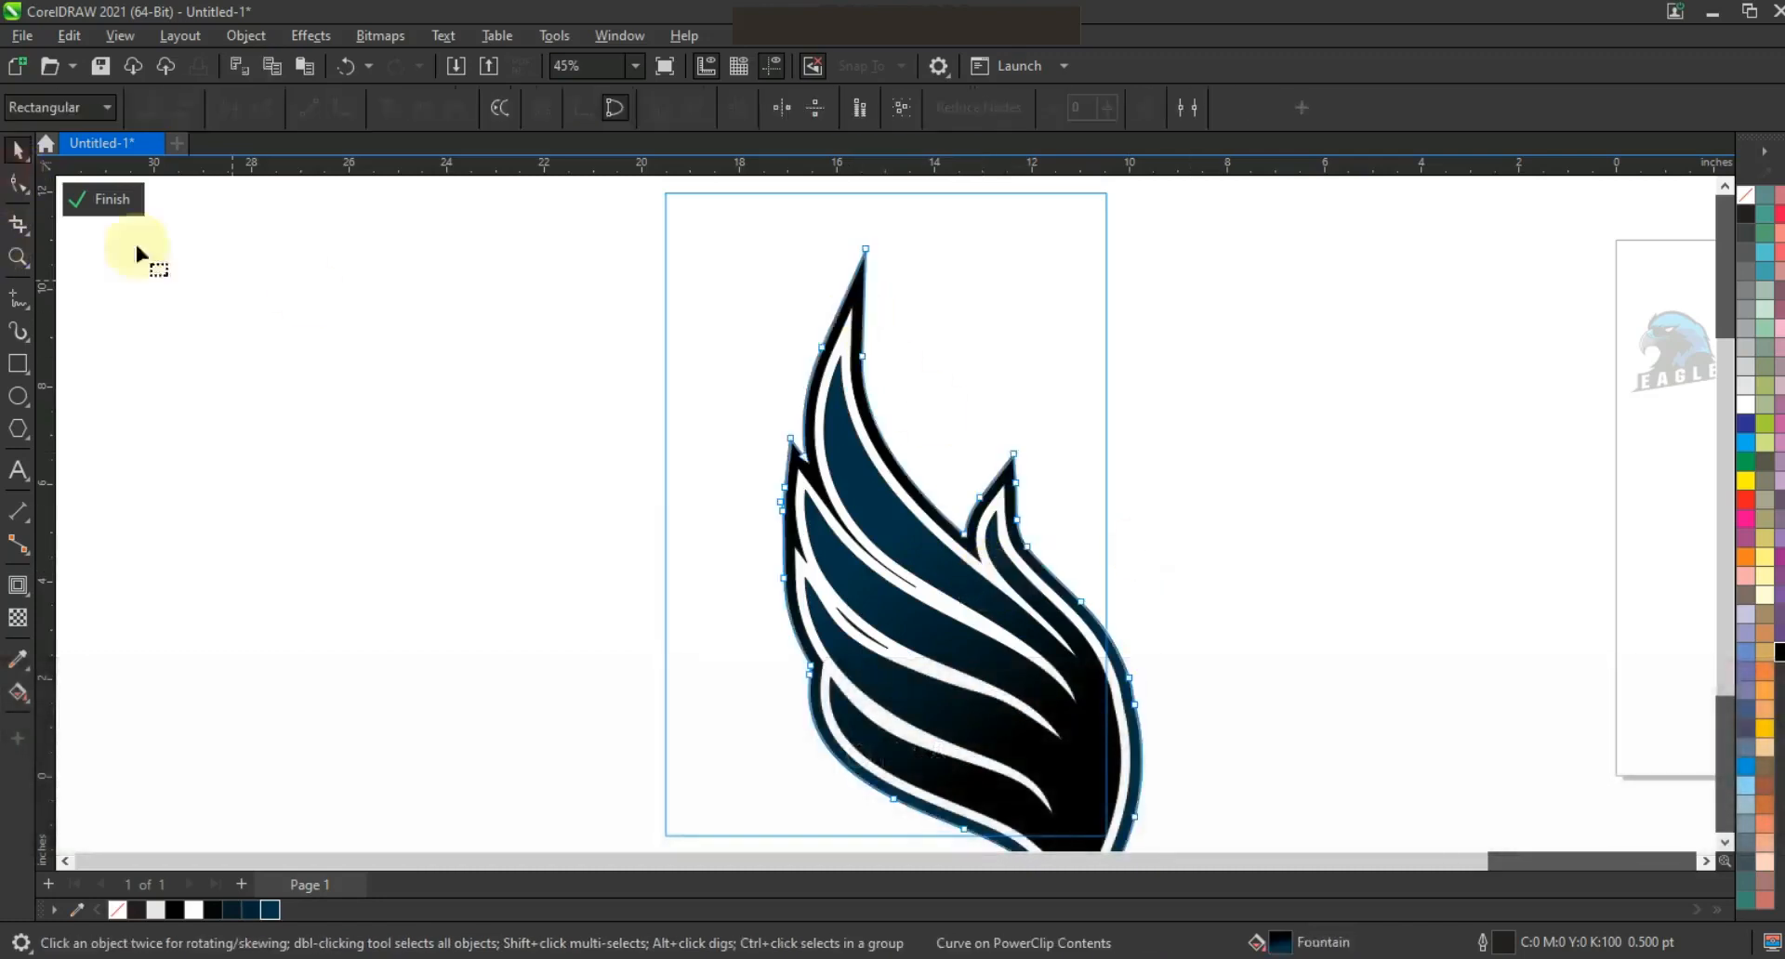
{"action": "key", "text": "Delete"}
{"action": "left_click_drag", "start_coordinate": [777, 317], "coordinate": [873, 417]}
{"action": "key", "text": "Delete"}
{"action": "left_click_drag", "start_coordinate": [1043, 476], "coordinate": [1011, 528]}
{"action": "key", "text": "Delete"}
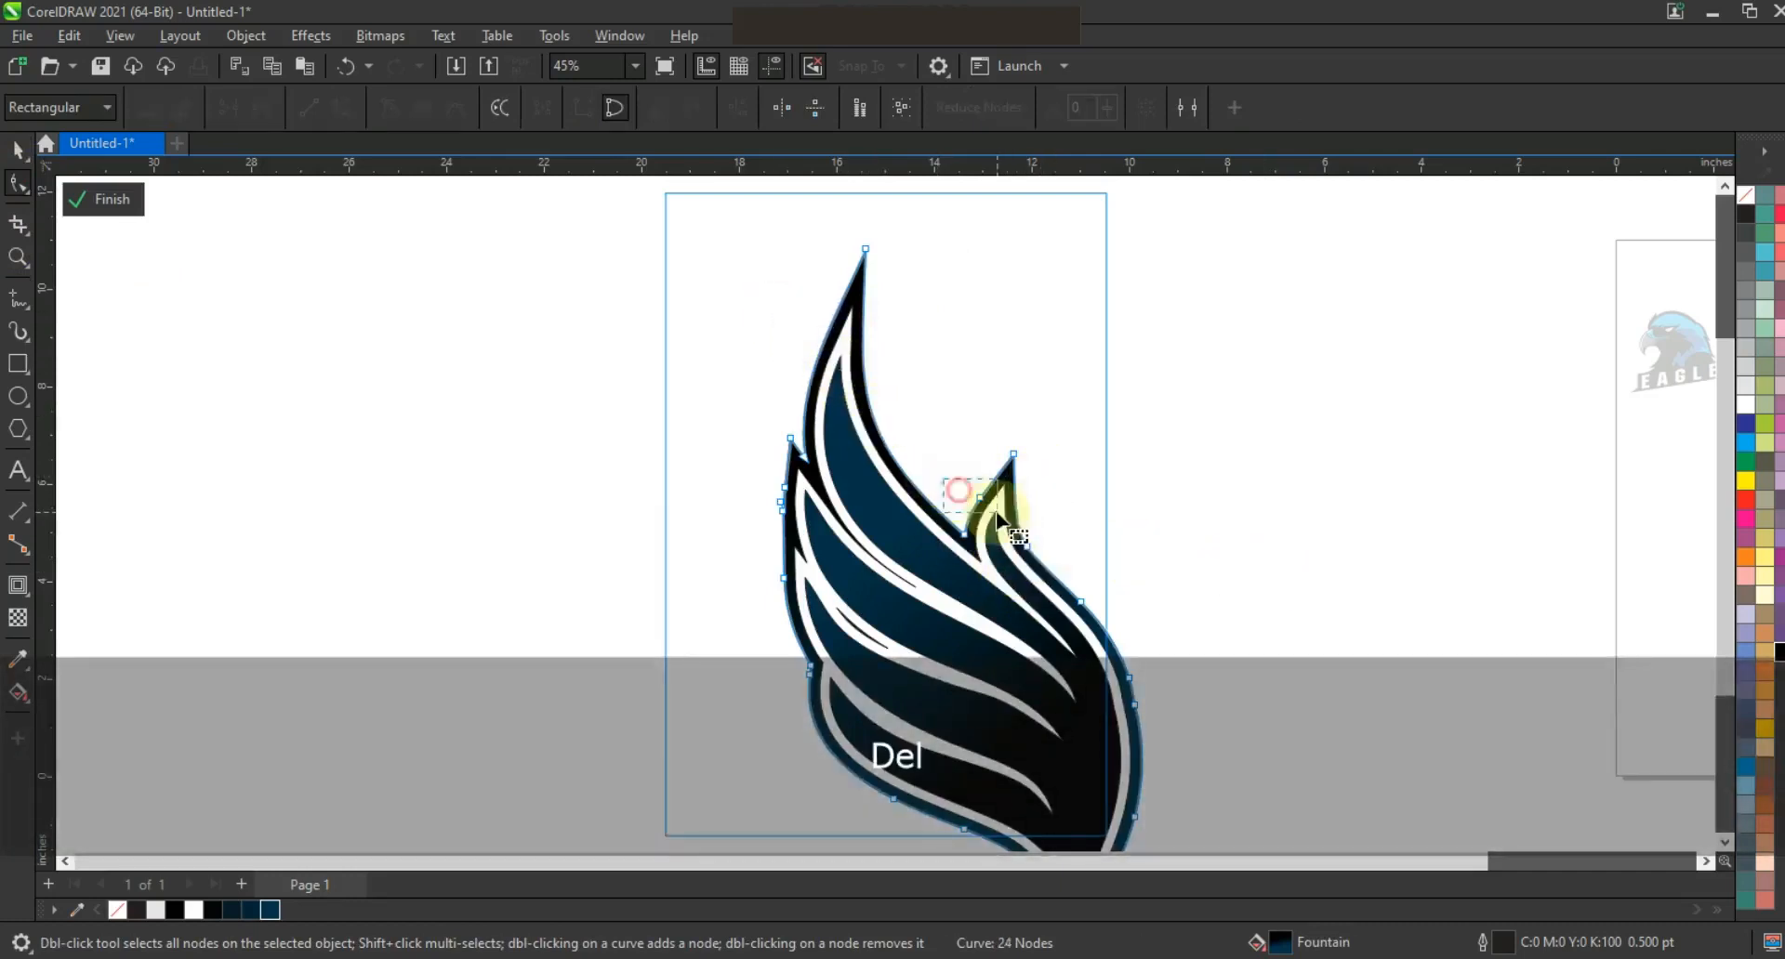
Remove the remaining surplus nodes along the small feather's inner side and the wing's left and lower edges on the outermost curve
{"action": "double_click", "coordinate": [1016, 556]}
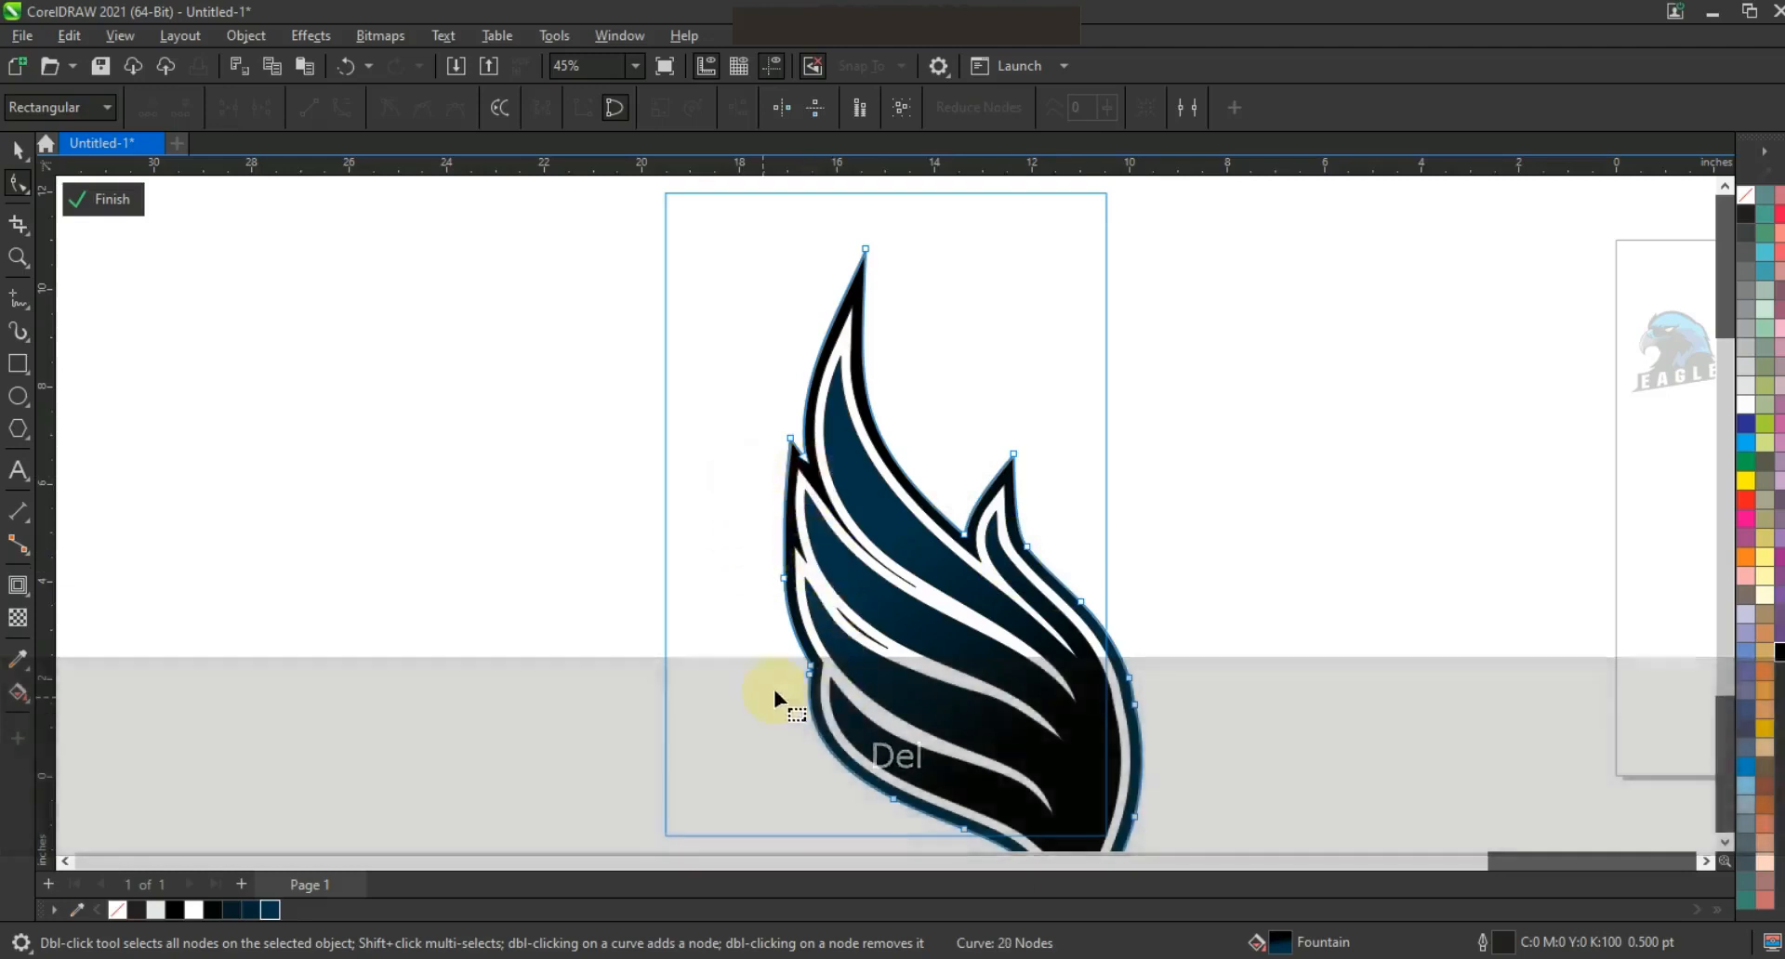
{"action": "left_click_drag", "start_coordinate": [774, 708], "coordinate": [834, 676]}
{"action": "key", "text": "Delete"}
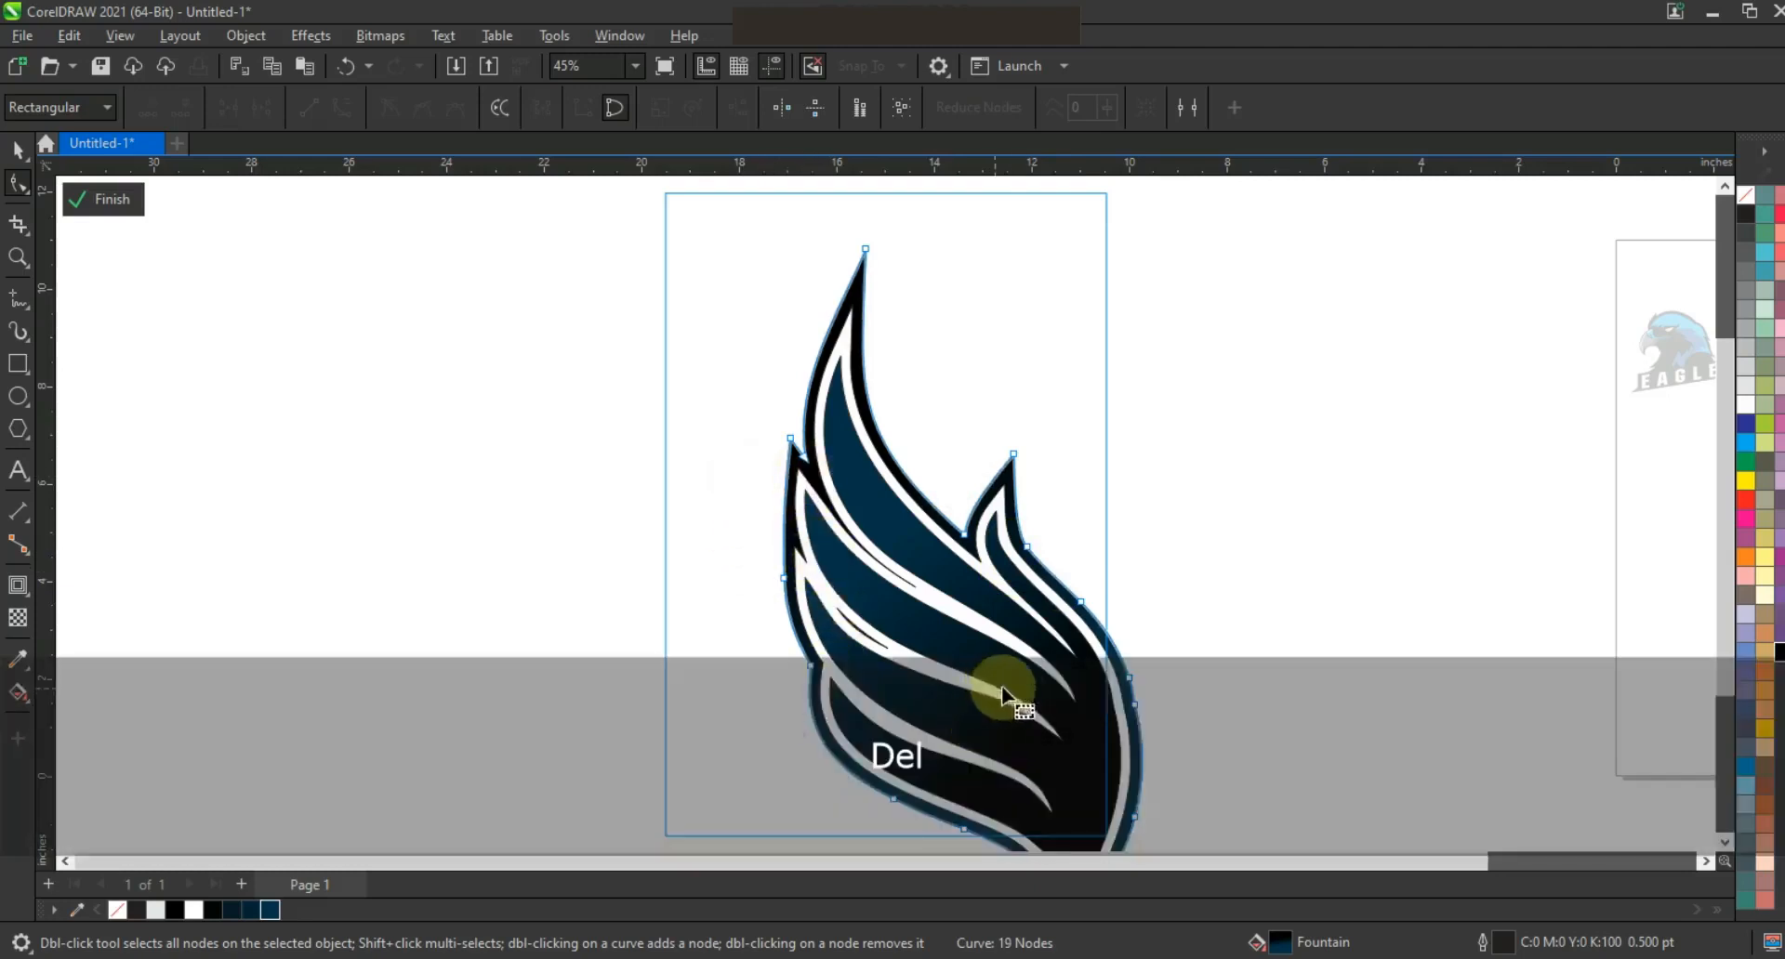
{"action": "key", "text": "Delete"}
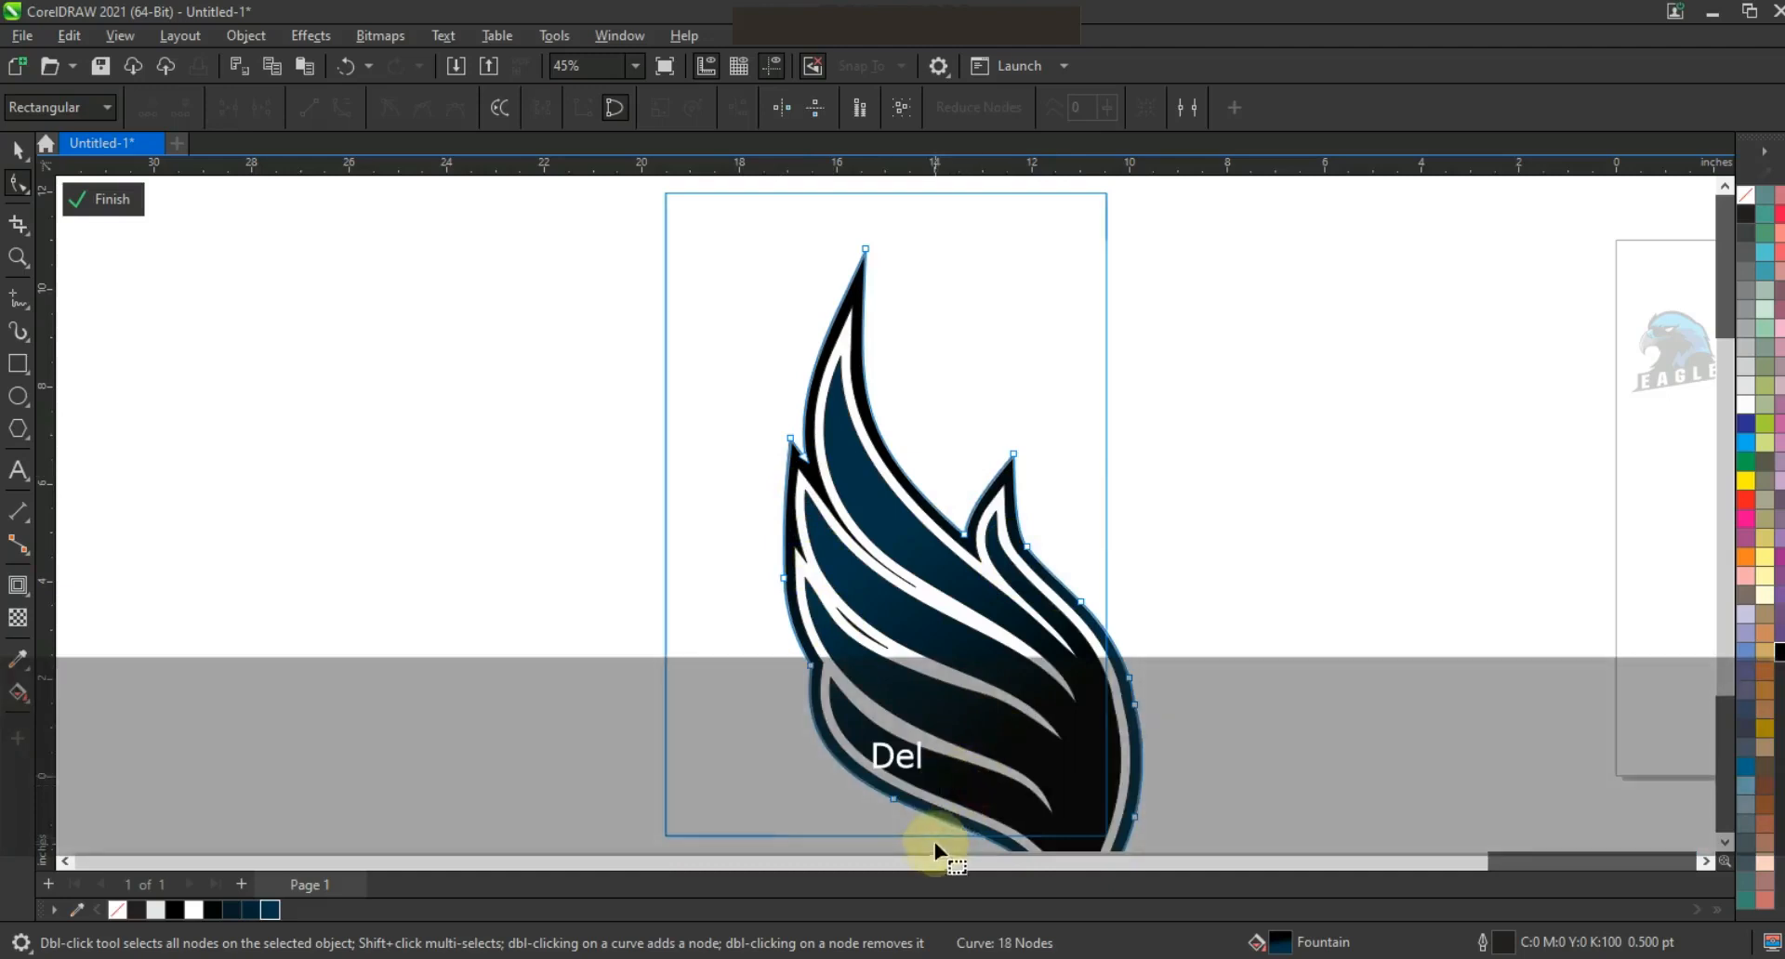
Finish editing the PowerClip contents and deselect the clipped wing rectangle
{"action": "key", "text": "space"}
{"action": "right_click", "coordinate": [951, 528]}
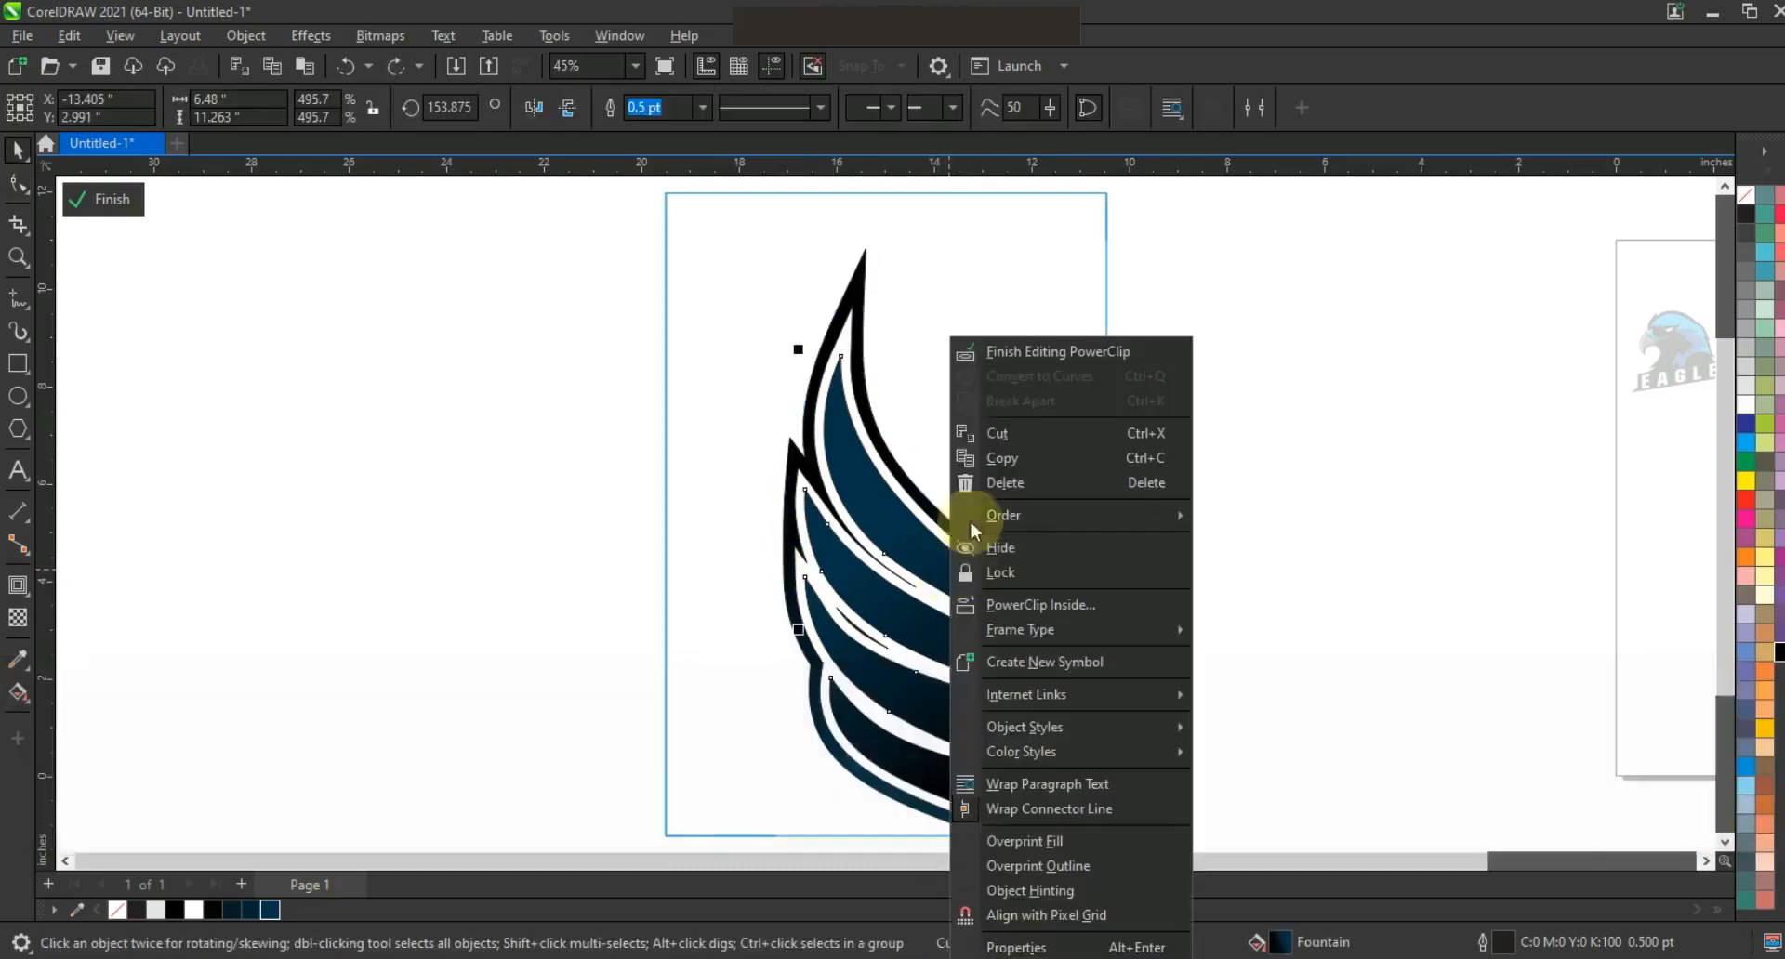
{"action": "left_click", "coordinate": [1005, 354]}
{"action": "left_click", "coordinate": [1175, 505]}
{"action": "left_click", "coordinate": [1092, 655]}
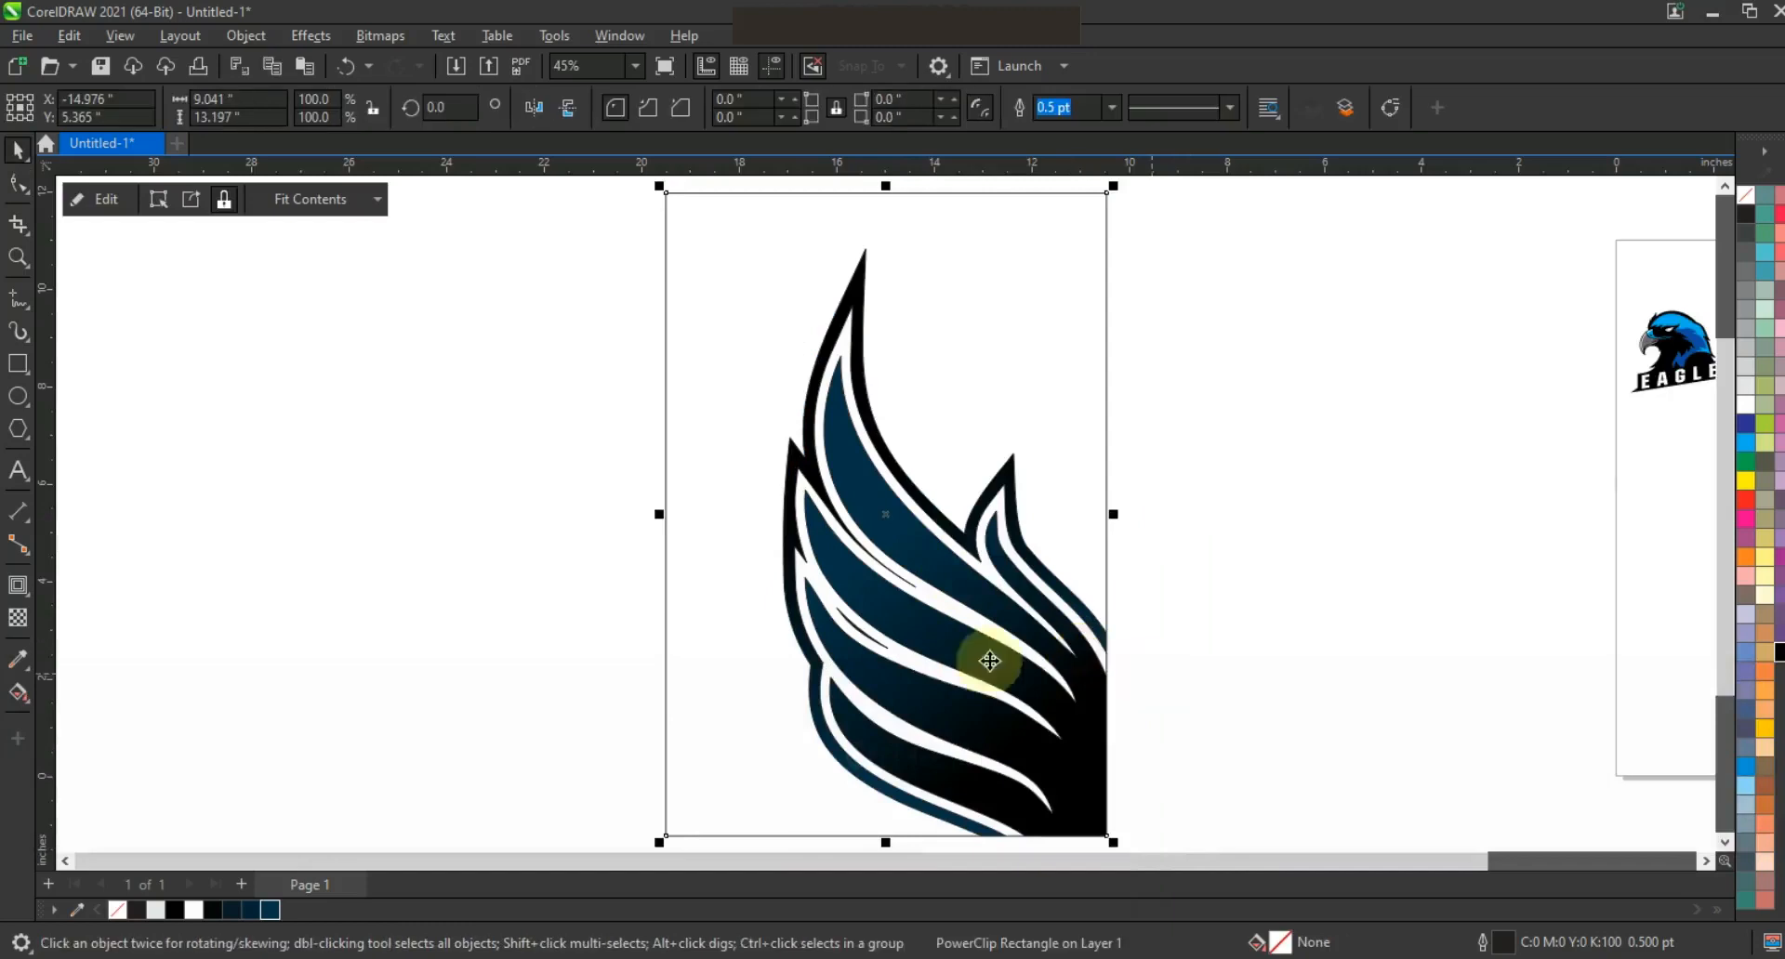
{"action": "key", "text": "shift+F2"}
{"action": "key", "text": "Escape"}
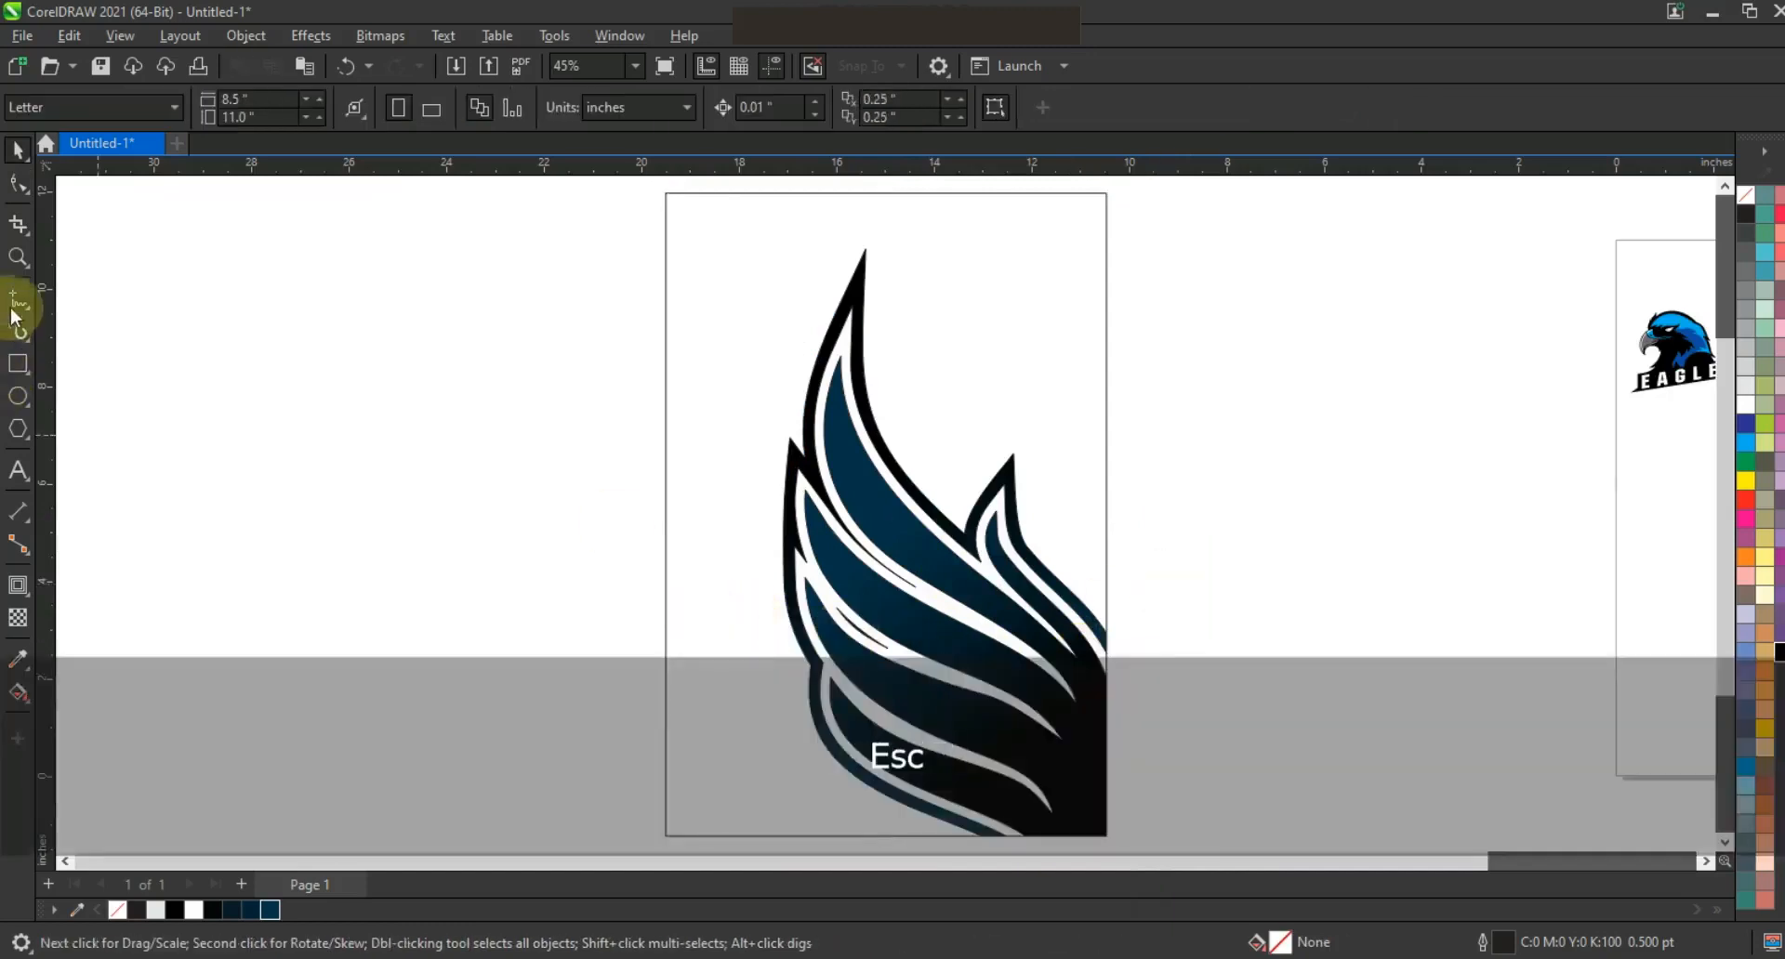
Draw a straight vertical line about 6.465 inches long left of the tall rectangle and set its outline width to 4 pt
{"action": "left_click", "coordinate": [18, 298]}
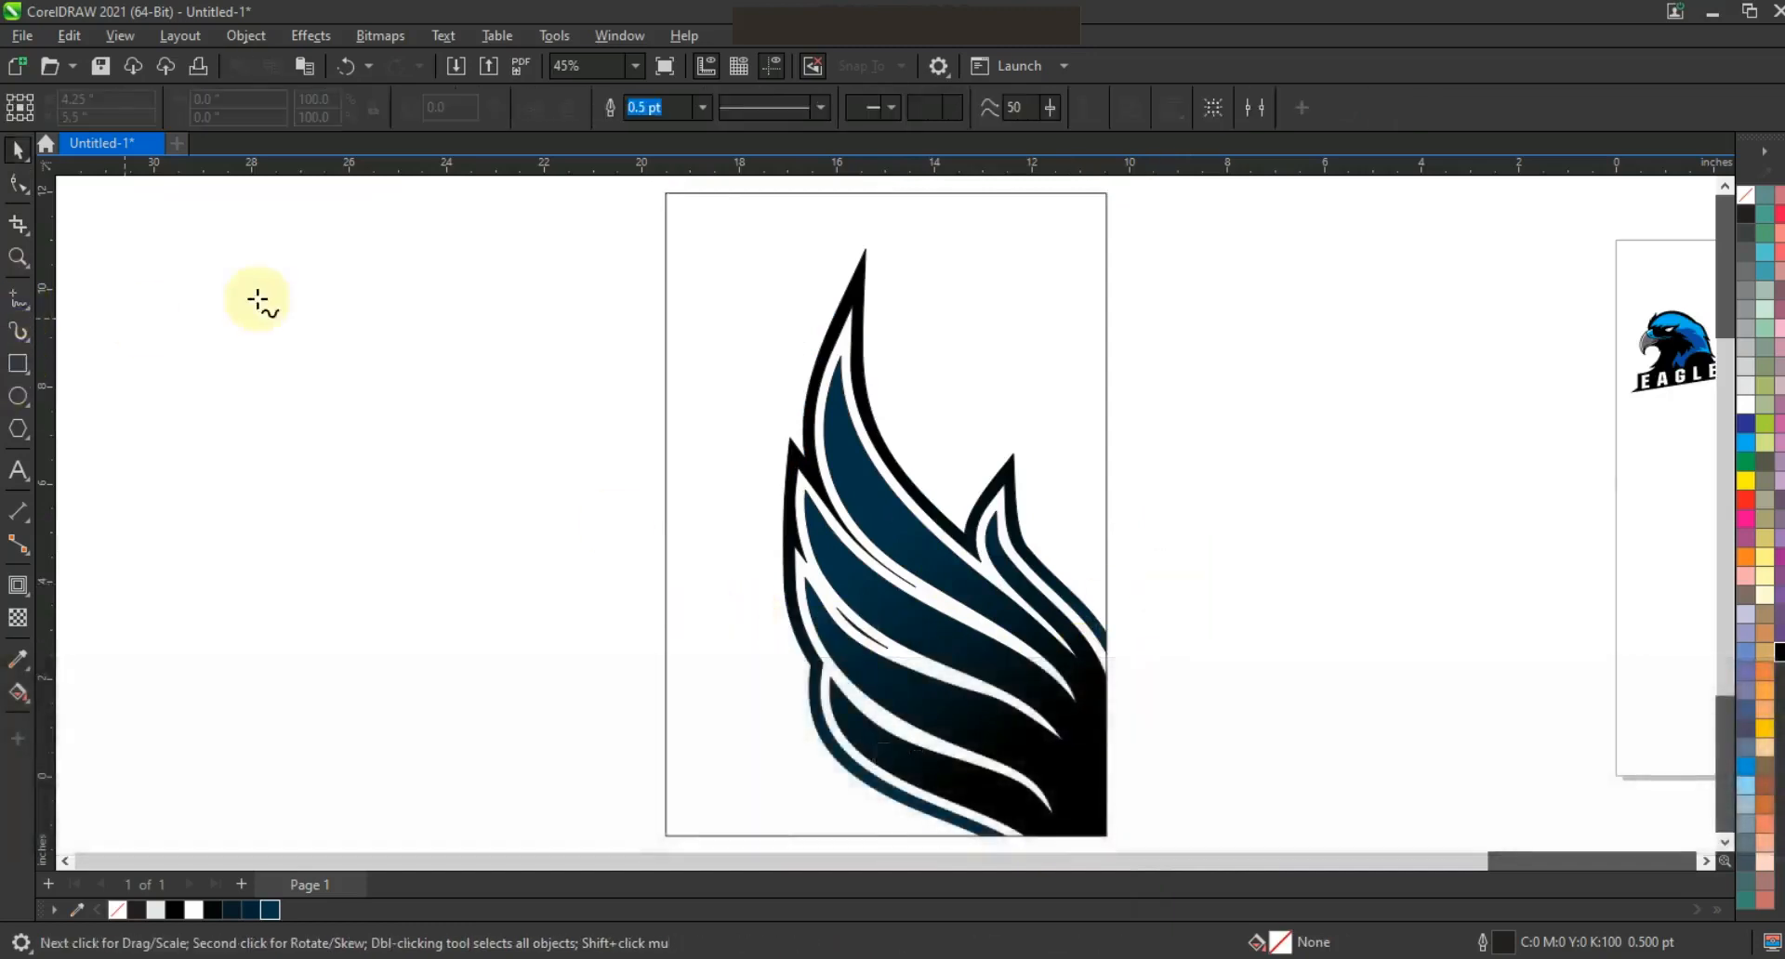
{"action": "left_click", "coordinate": [258, 299]}
{"action": "left_click", "coordinate": [257, 536], "text": "ctrl"}
{"action": "left_click", "coordinate": [238, 618], "text": "ctrl"}
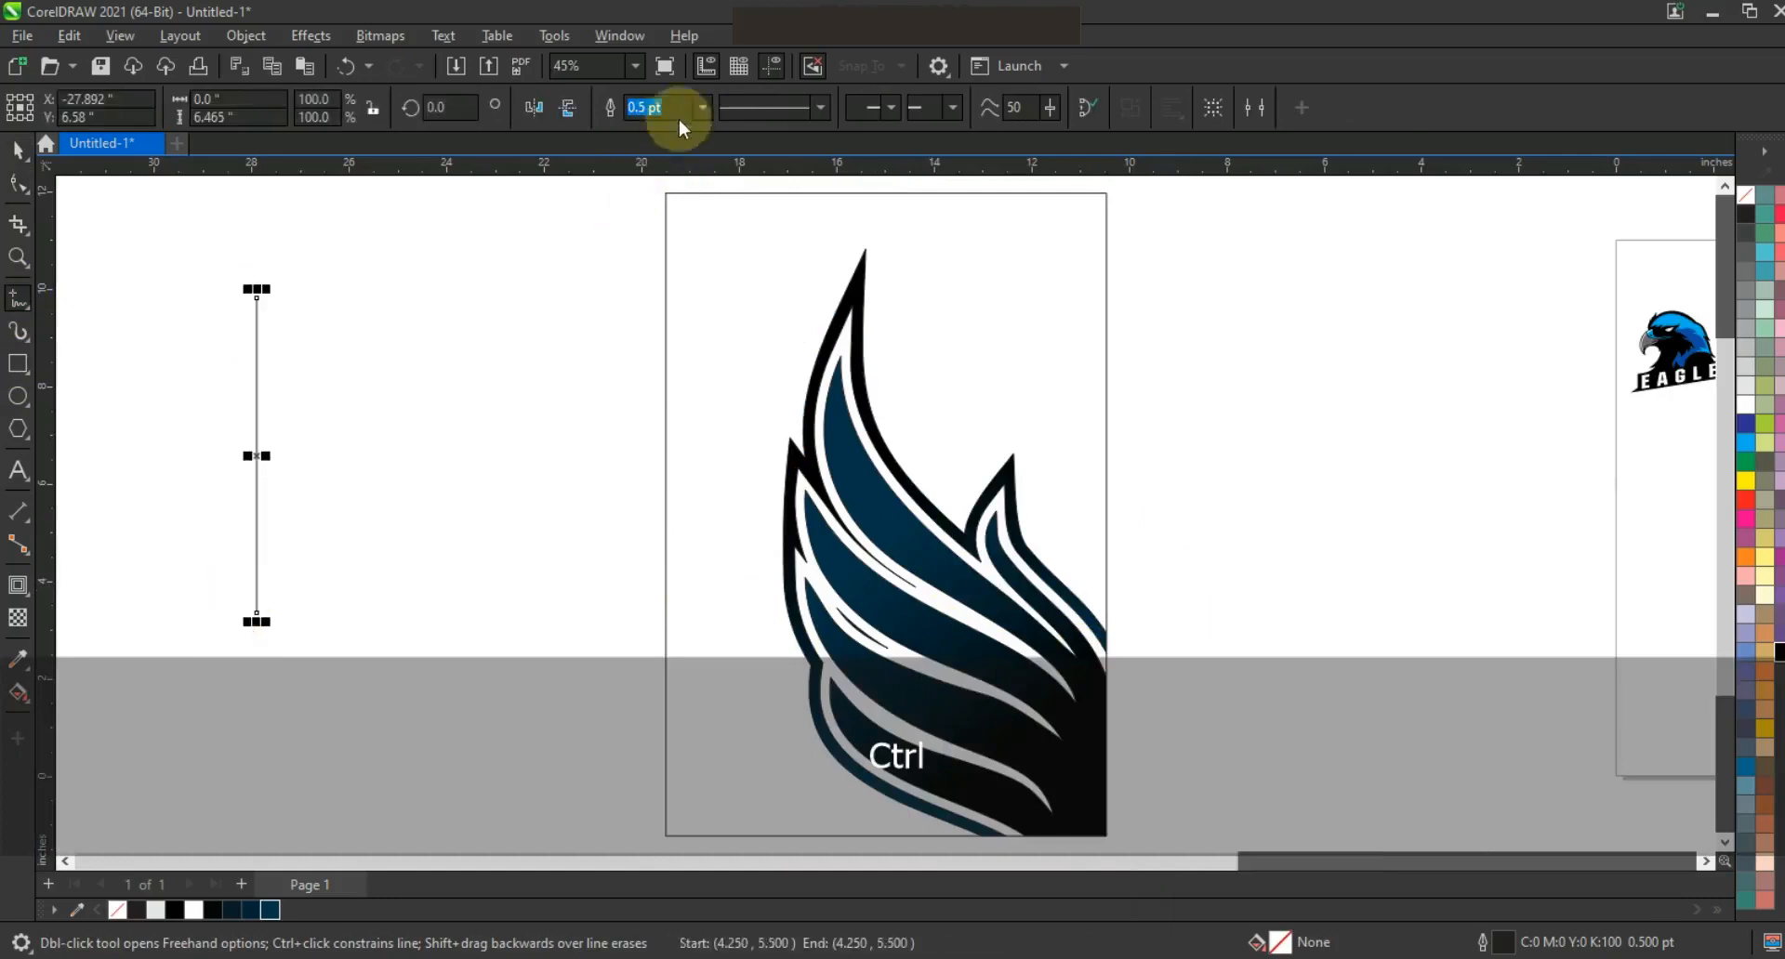
{"action": "left_click", "coordinate": [702, 108]}
{"action": "left_click", "coordinate": [658, 267]}
{"action": "left_click", "coordinate": [18, 150]}
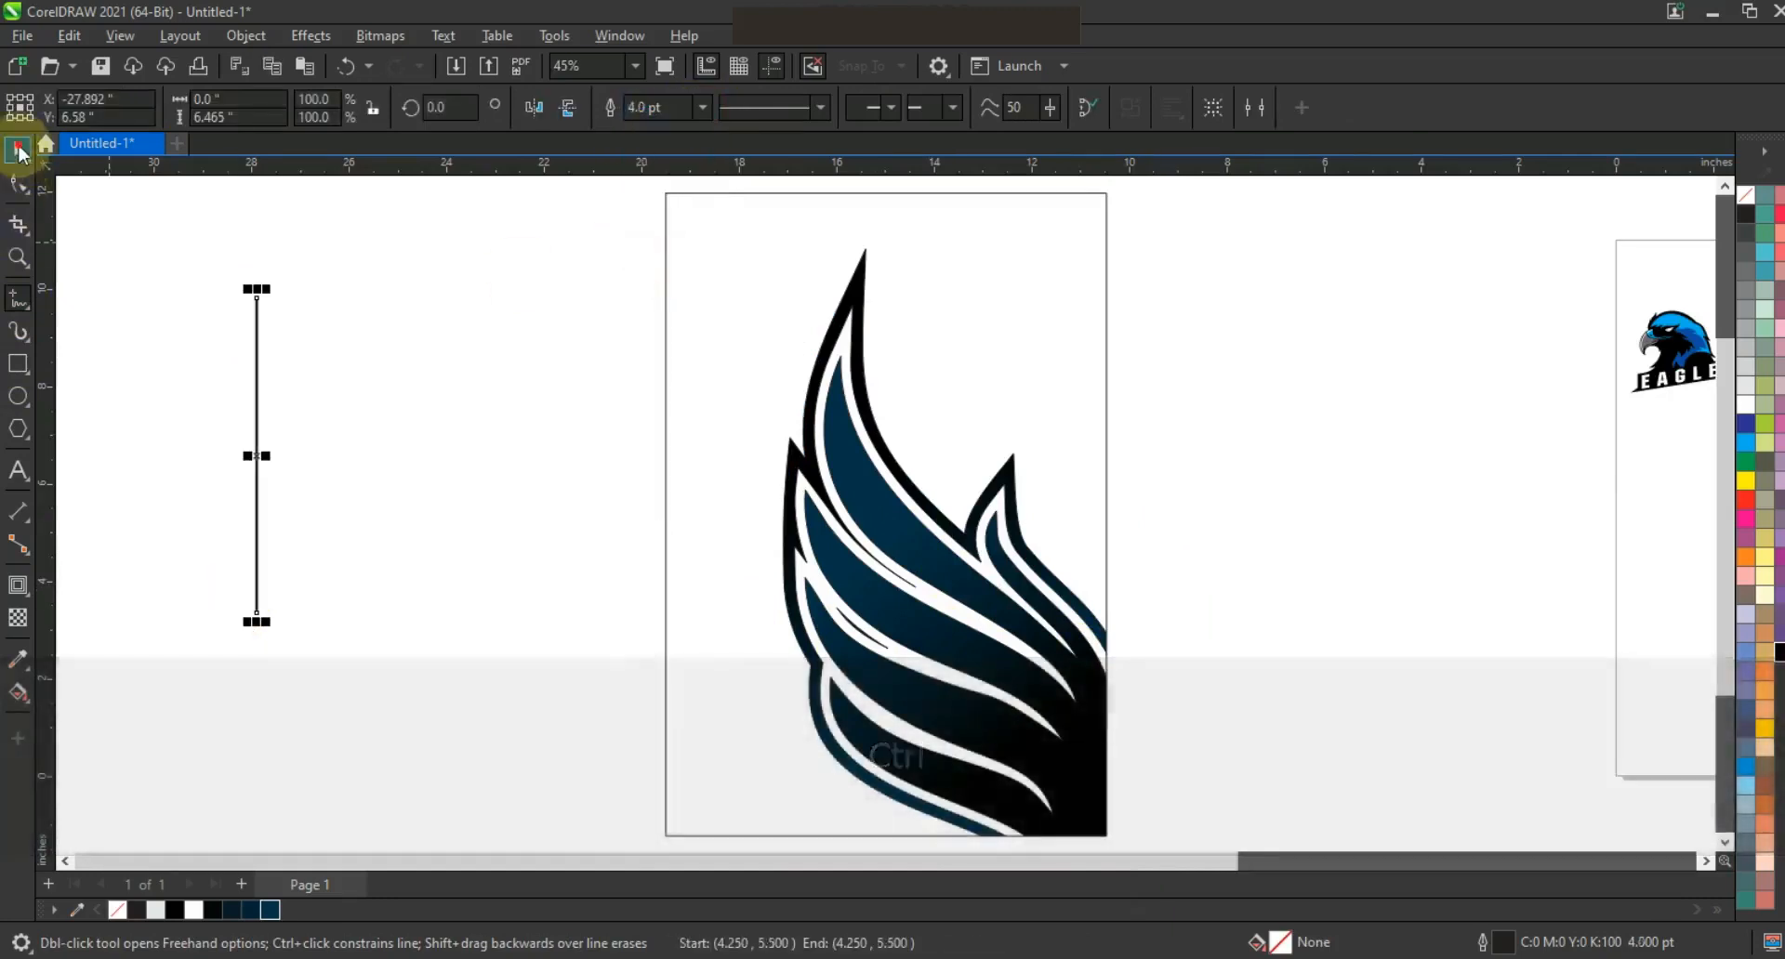
Duplicate the vertical line about 0.14 inches sideways and repeat the copy to build an evenly spaced row of 44 lines
{"action": "left_click_drag", "start_coordinate": [257, 351], "coordinate": [258, 350]}
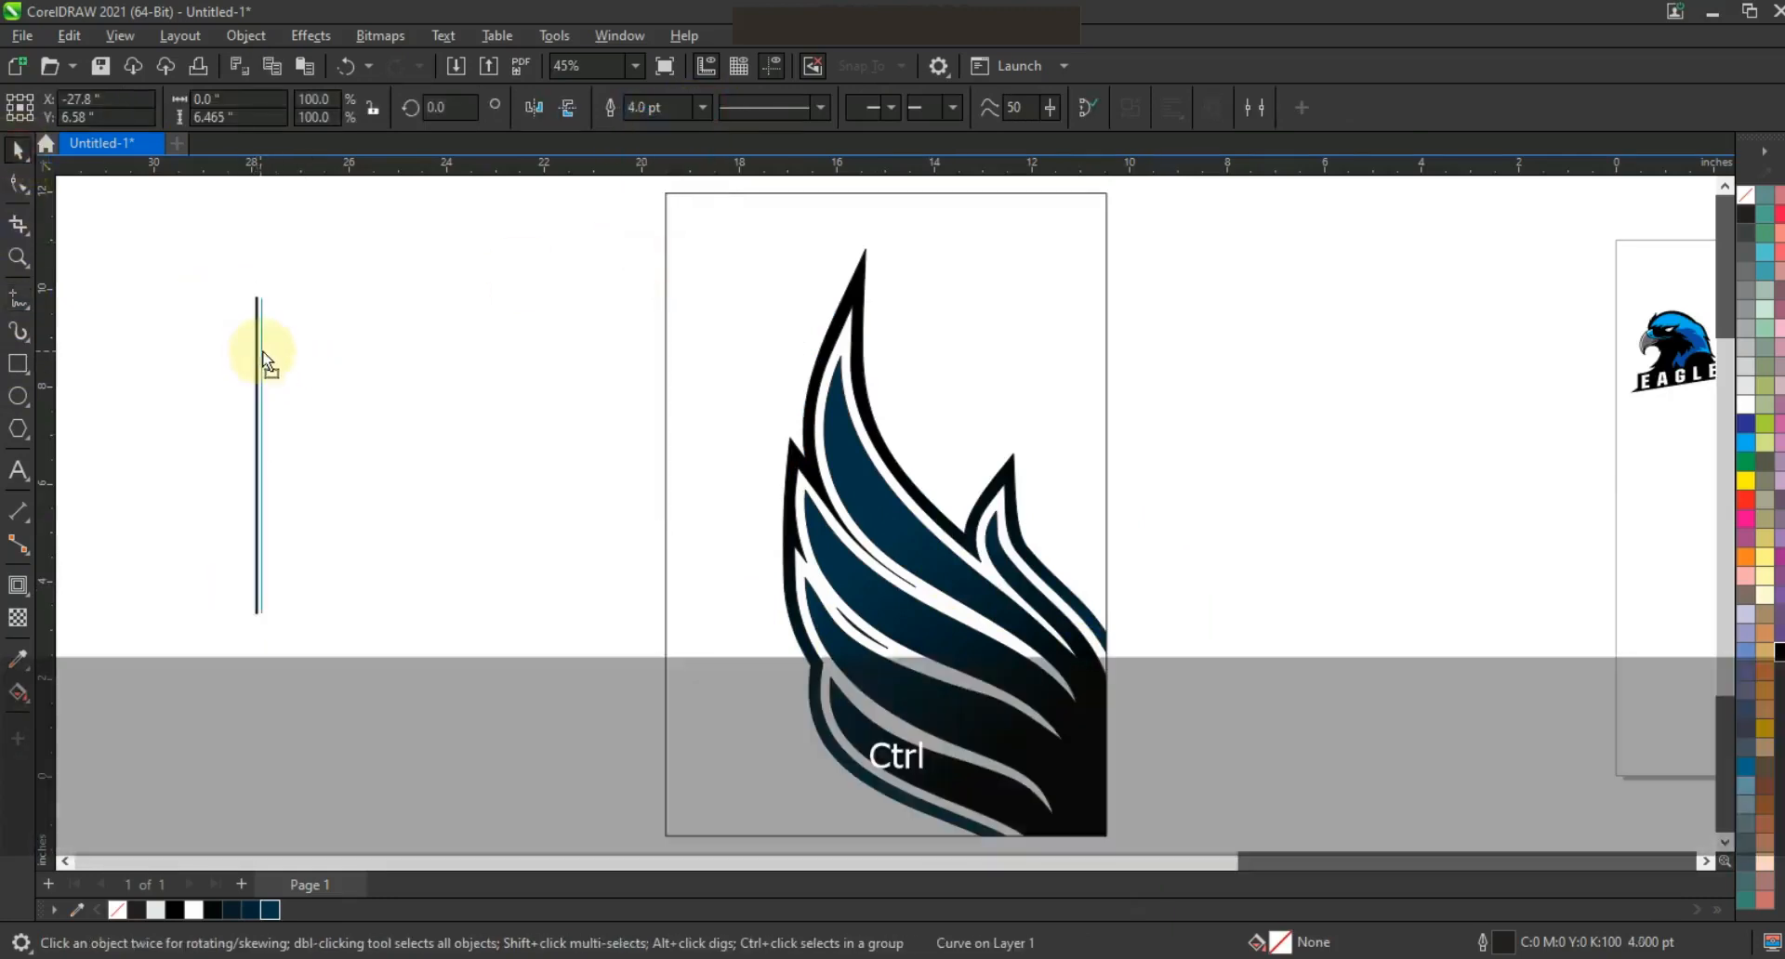
{"action": "key", "text": "ctrl+r"}
{"action": "key", "text": "ctrl+r"}
{"action": "key", "text": "ctrl+r"}
{"action": "key", "text": "ctrl+r"}
{"action": "key", "text": "ctrl+r"}
{"action": "key", "text": "ctrl+r"}
{"action": "key", "text": "ctrl+r"}
{"action": "key", "text": "ctrl+r"}
{"action": "key", "text": "ctrl+r"}
{"action": "key", "text": "ctrl+r"}
{"action": "key", "text": "ctrl+r"}
{"action": "key", "text": "ctrl+r"}
{"action": "key", "text": "ctrl+r"}
{"action": "key", "text": "ctrl+r"}
{"action": "key", "text": "ctrl+r"}
{"action": "key", "text": "ctrl+r"}
{"action": "key", "text": "ctrl+r"}
{"action": "key", "text": "ctrl+r"}
{"action": "key", "text": "ctrl+r"}
{"action": "key", "text": "ctrl+r"}
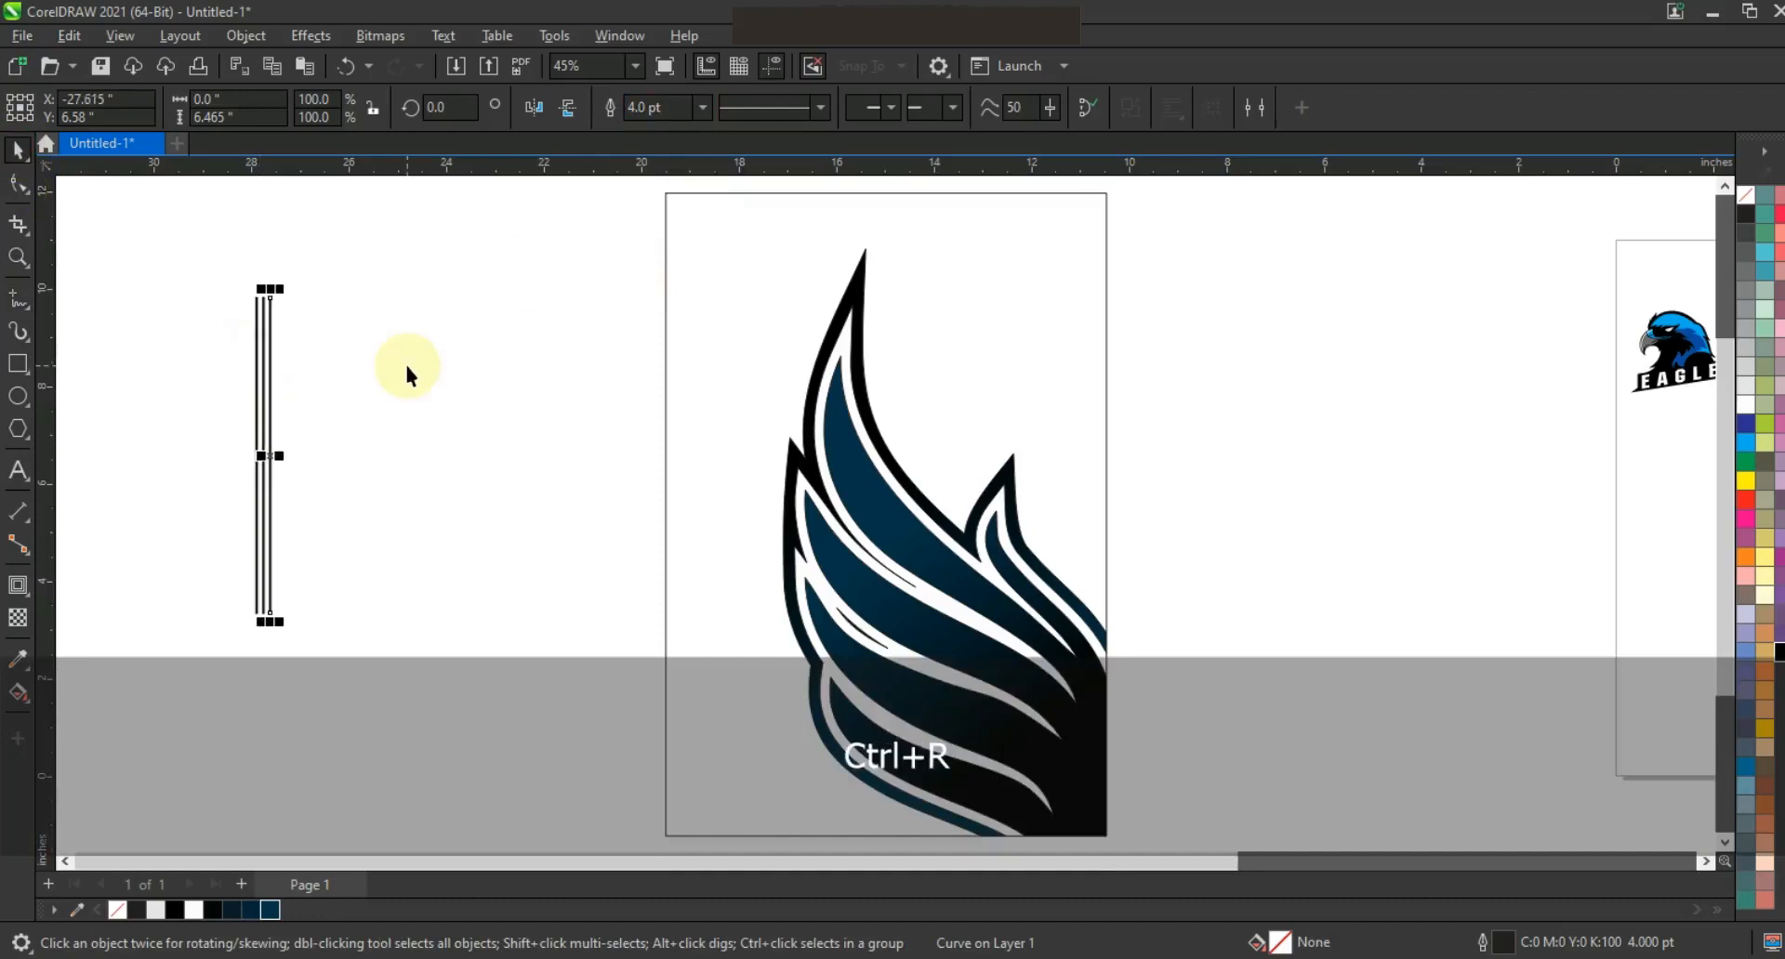
{"action": "key", "text": "ctrl+r"}
{"action": "key", "text": "ctrl+r"}
{"action": "key", "text": "ctrl+r"}
{"action": "key", "text": "ctrl+r"}
{"action": "key", "text": "ctrl+r"}
{"action": "key", "text": "ctrl+r"}
{"action": "key", "text": "ctrl+r"}
{"action": "key", "text": "ctrl+r"}
{"action": "key", "text": "ctrl+r"}
{"action": "key", "text": "ctrl+r"}
{"action": "key", "text": "ctrl+r"}
{"action": "key", "text": "ctrl+r"}
{"action": "key", "text": "ctrl+r"}
{"action": "key", "text": "ctrl+r"}
{"action": "key", "text": "ctrl+r"}
{"action": "key", "text": "ctrl+r"}
{"action": "key", "text": "ctrl+r"}
{"action": "key", "text": "ctrl+r"}
{"action": "key", "text": "ctrl+r"}
{"action": "key", "text": "ctrl+r"}
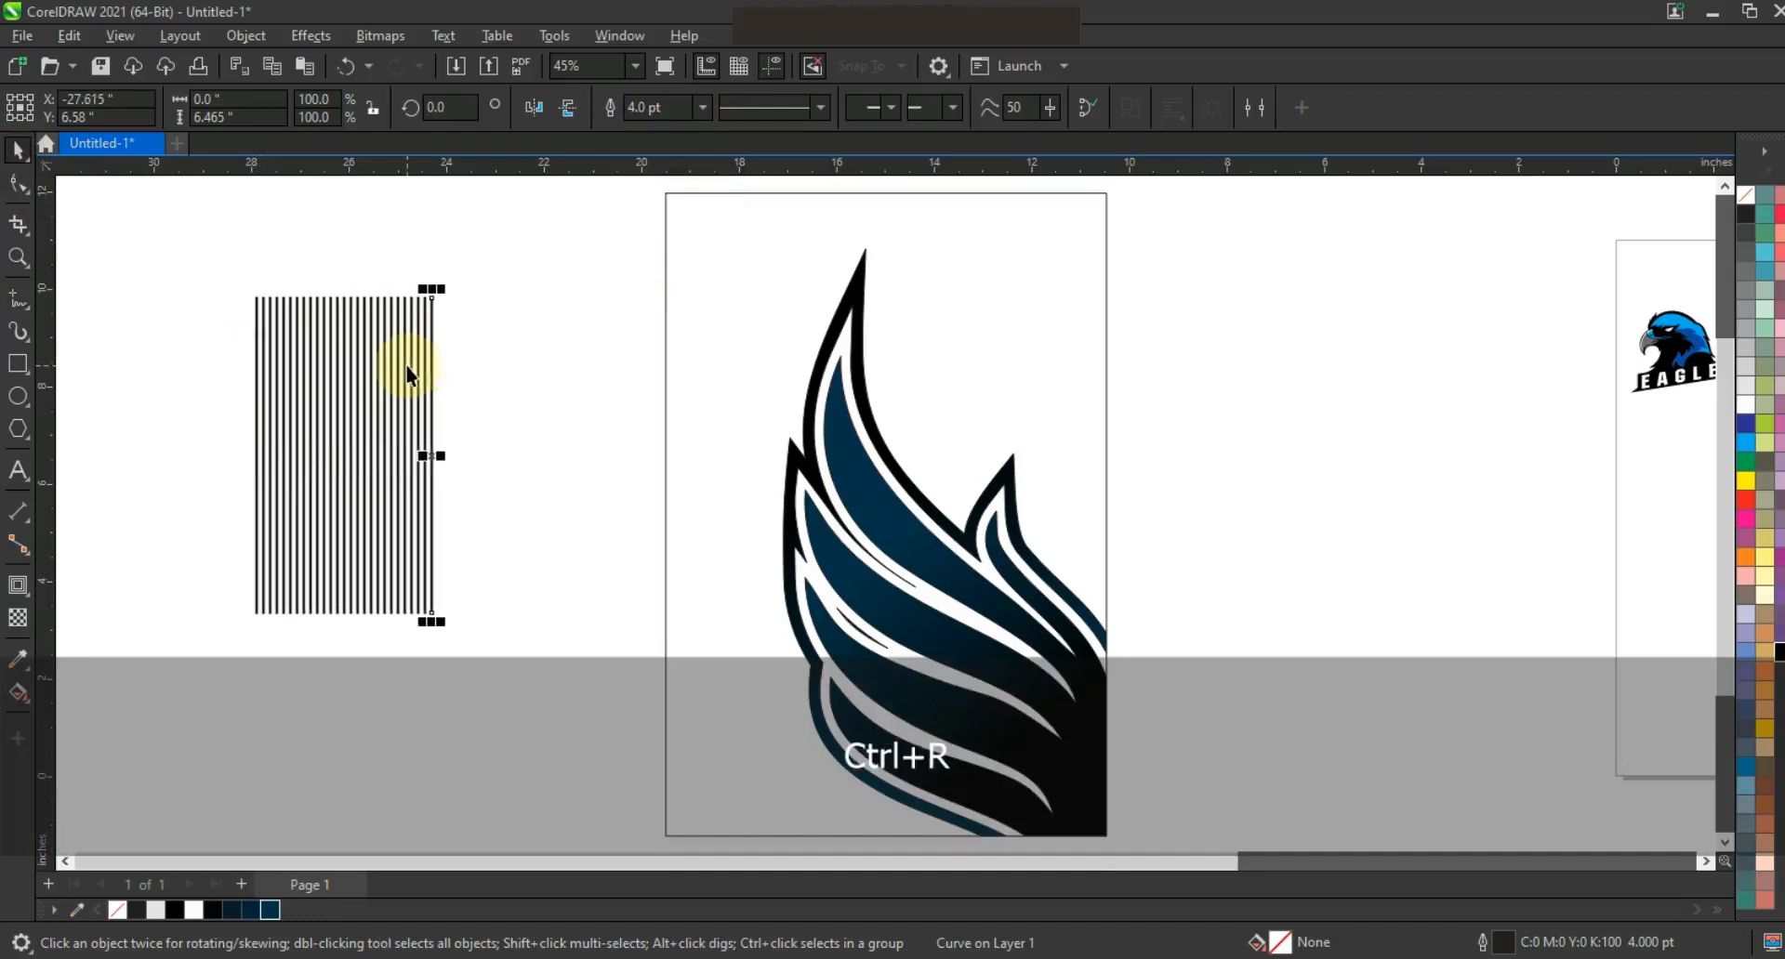
Shift one line near the row's left end up about 0.55 inches and repeat the shift by varying amounts on lines toward the right
{"action": "left_click_drag", "start_coordinate": [293, 395], "coordinate": [294, 365]}
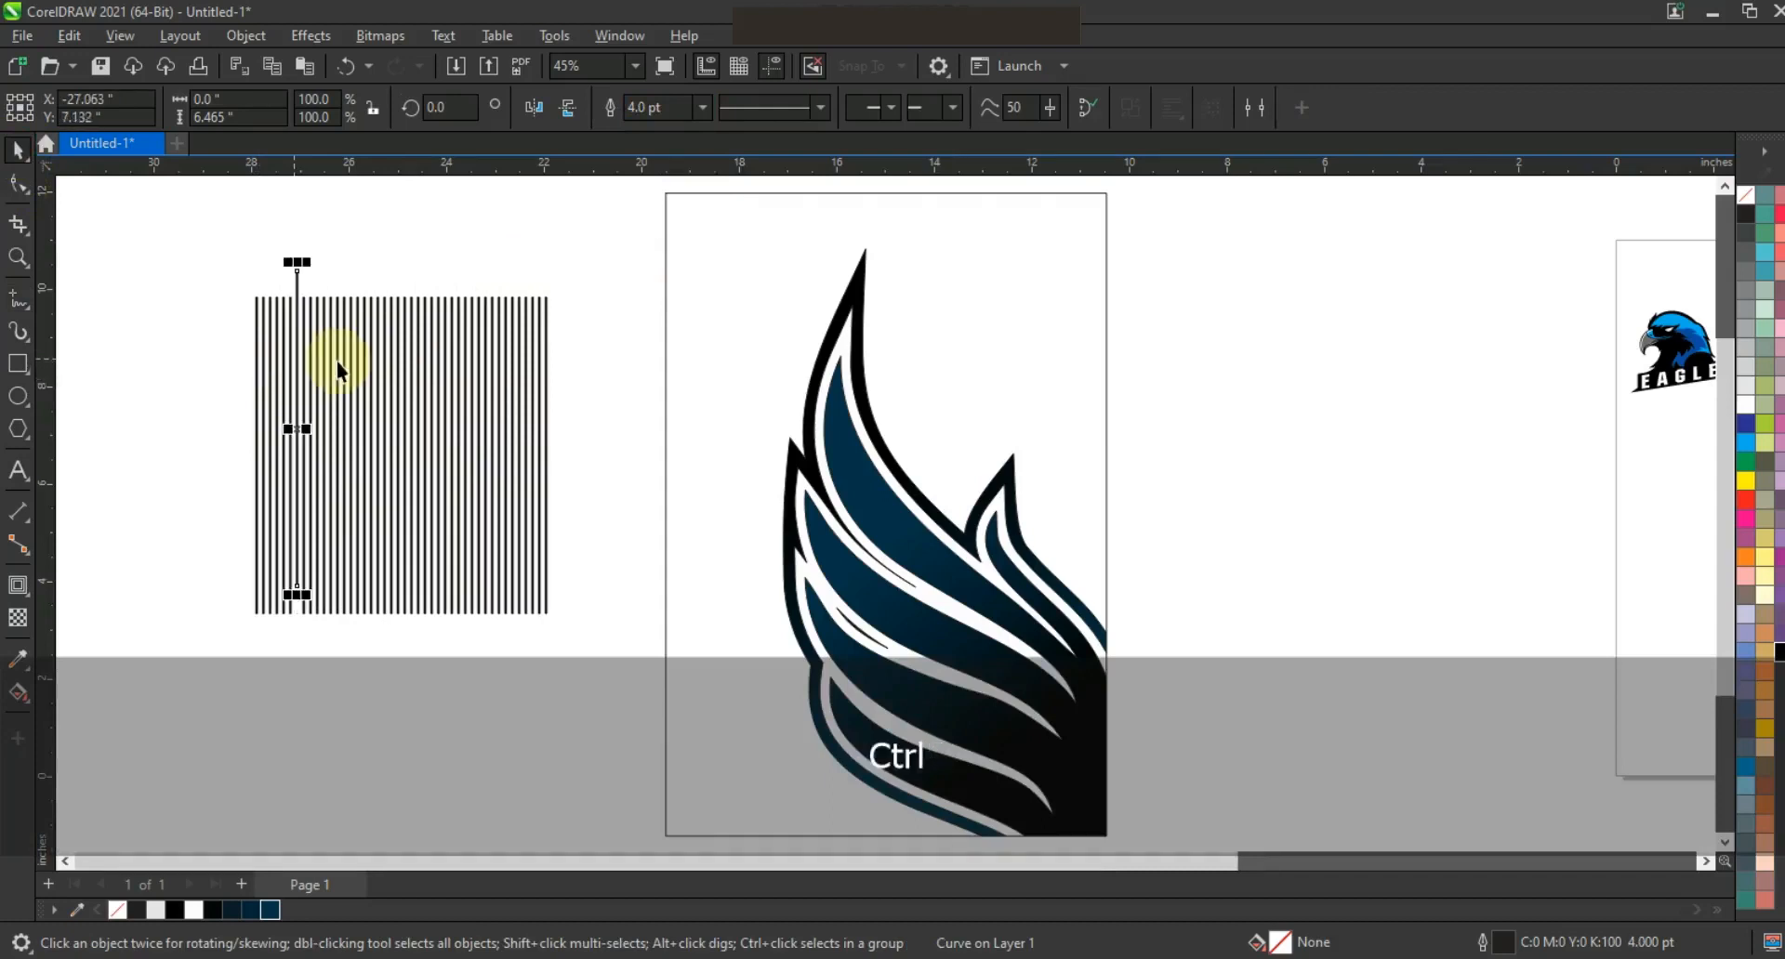
{"action": "left_click", "coordinate": [417, 362]}
{"action": "key", "text": "ctrl+r"}
{"action": "left_click", "coordinate": [389, 385]}
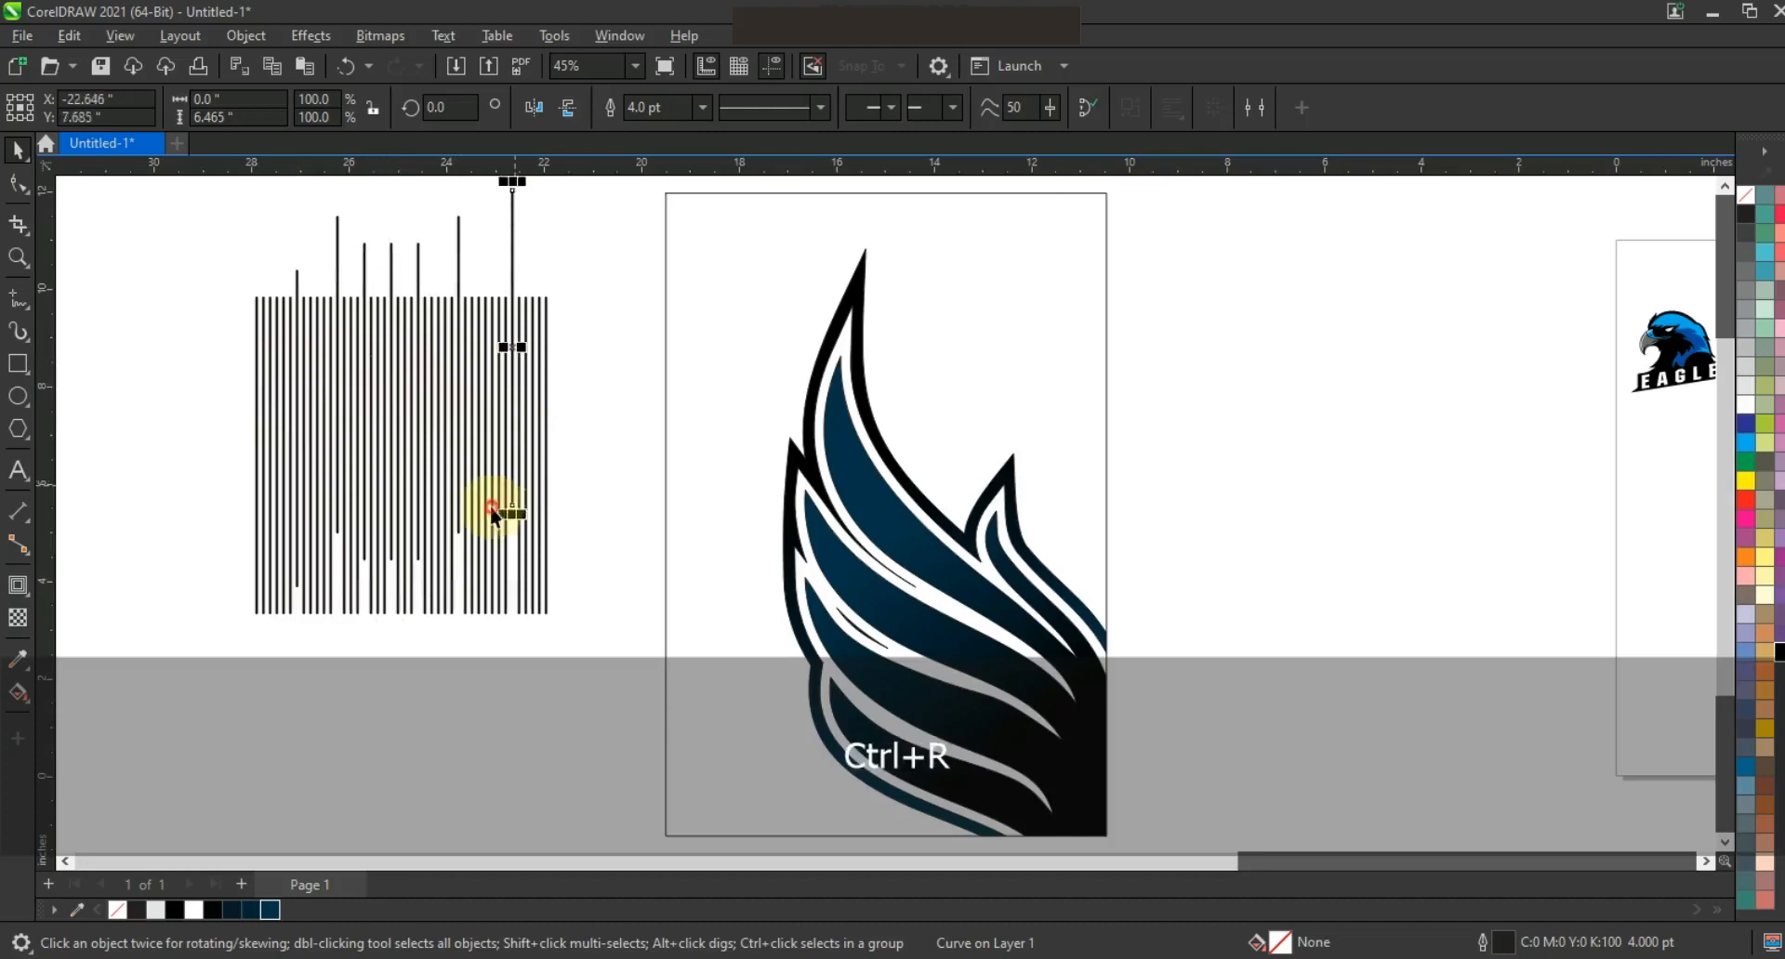
{"action": "left_click", "coordinate": [440, 457]}
{"action": "key", "text": "ctrl+r"}
{"action": "key", "text": "ctrl+r"}
{"action": "key", "text": "ctrl+r"}
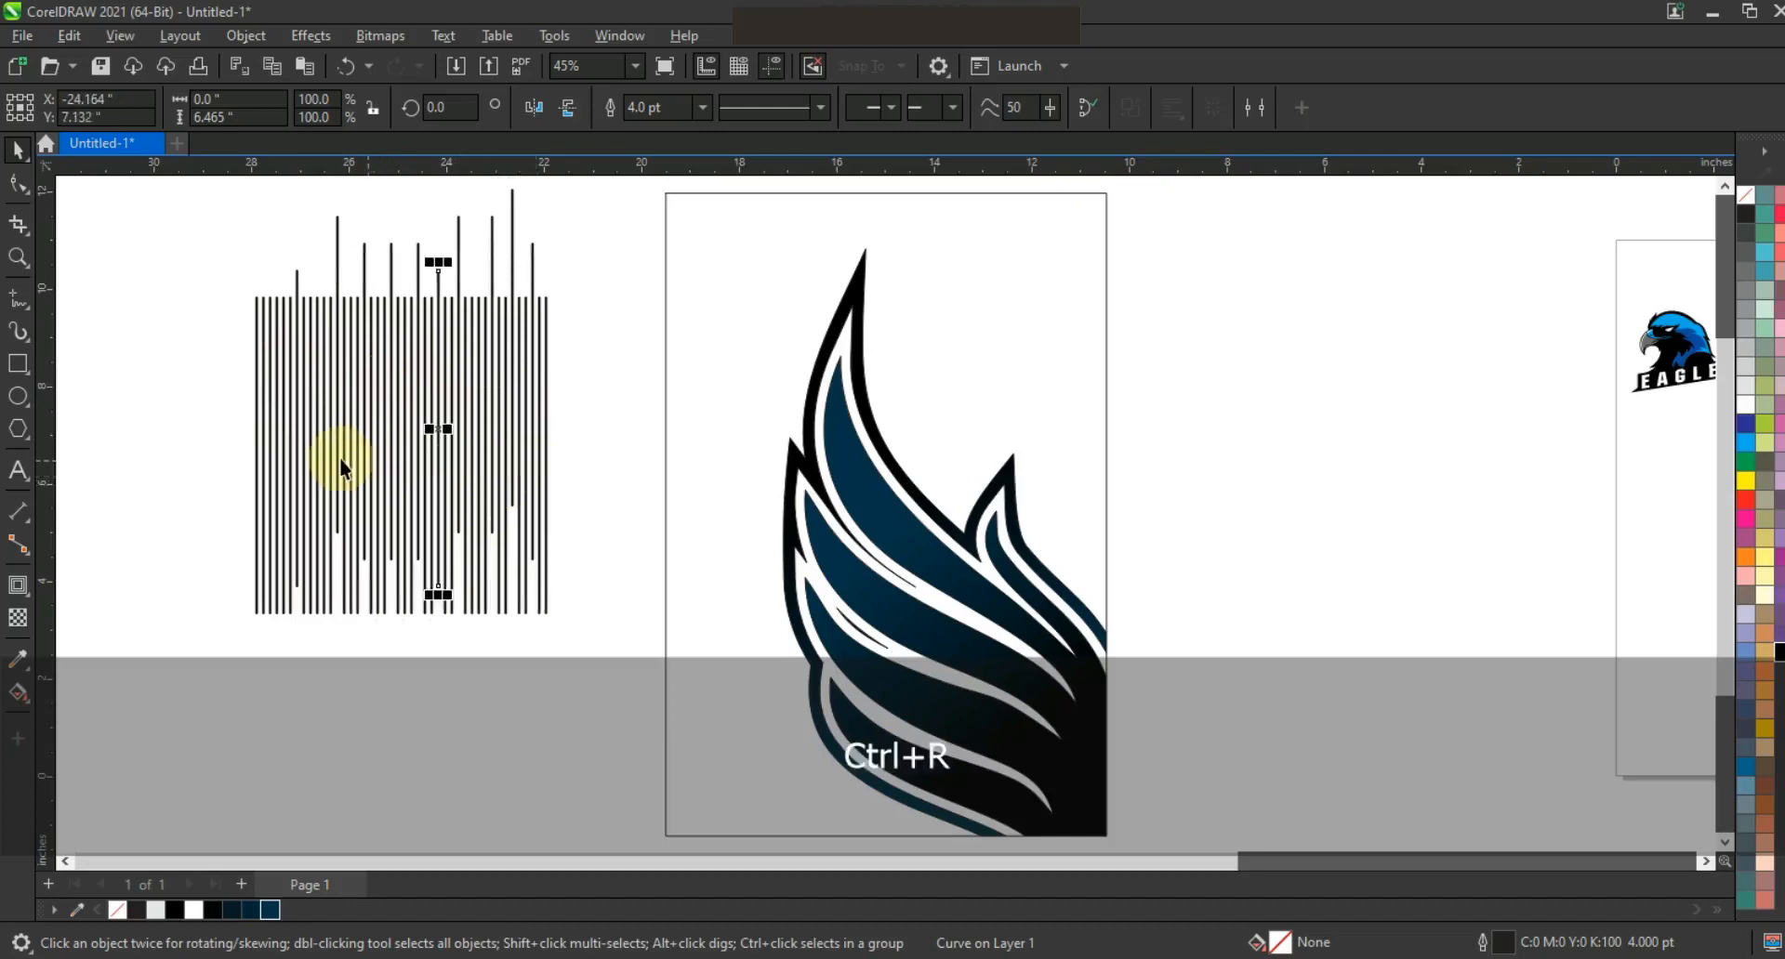
Repeat the upward shift by varying amounts on individual lines in the left part of the row
{"action": "left_click", "coordinate": [330, 457]}
{"action": "key", "text": "ctrl+r"}
{"action": "key", "text": "ctrl+r"}
{"action": "left_click", "coordinate": [297, 463]}
{"action": "key", "text": "ctrl+r"}
{"action": "left_click", "coordinate": [276, 463]}
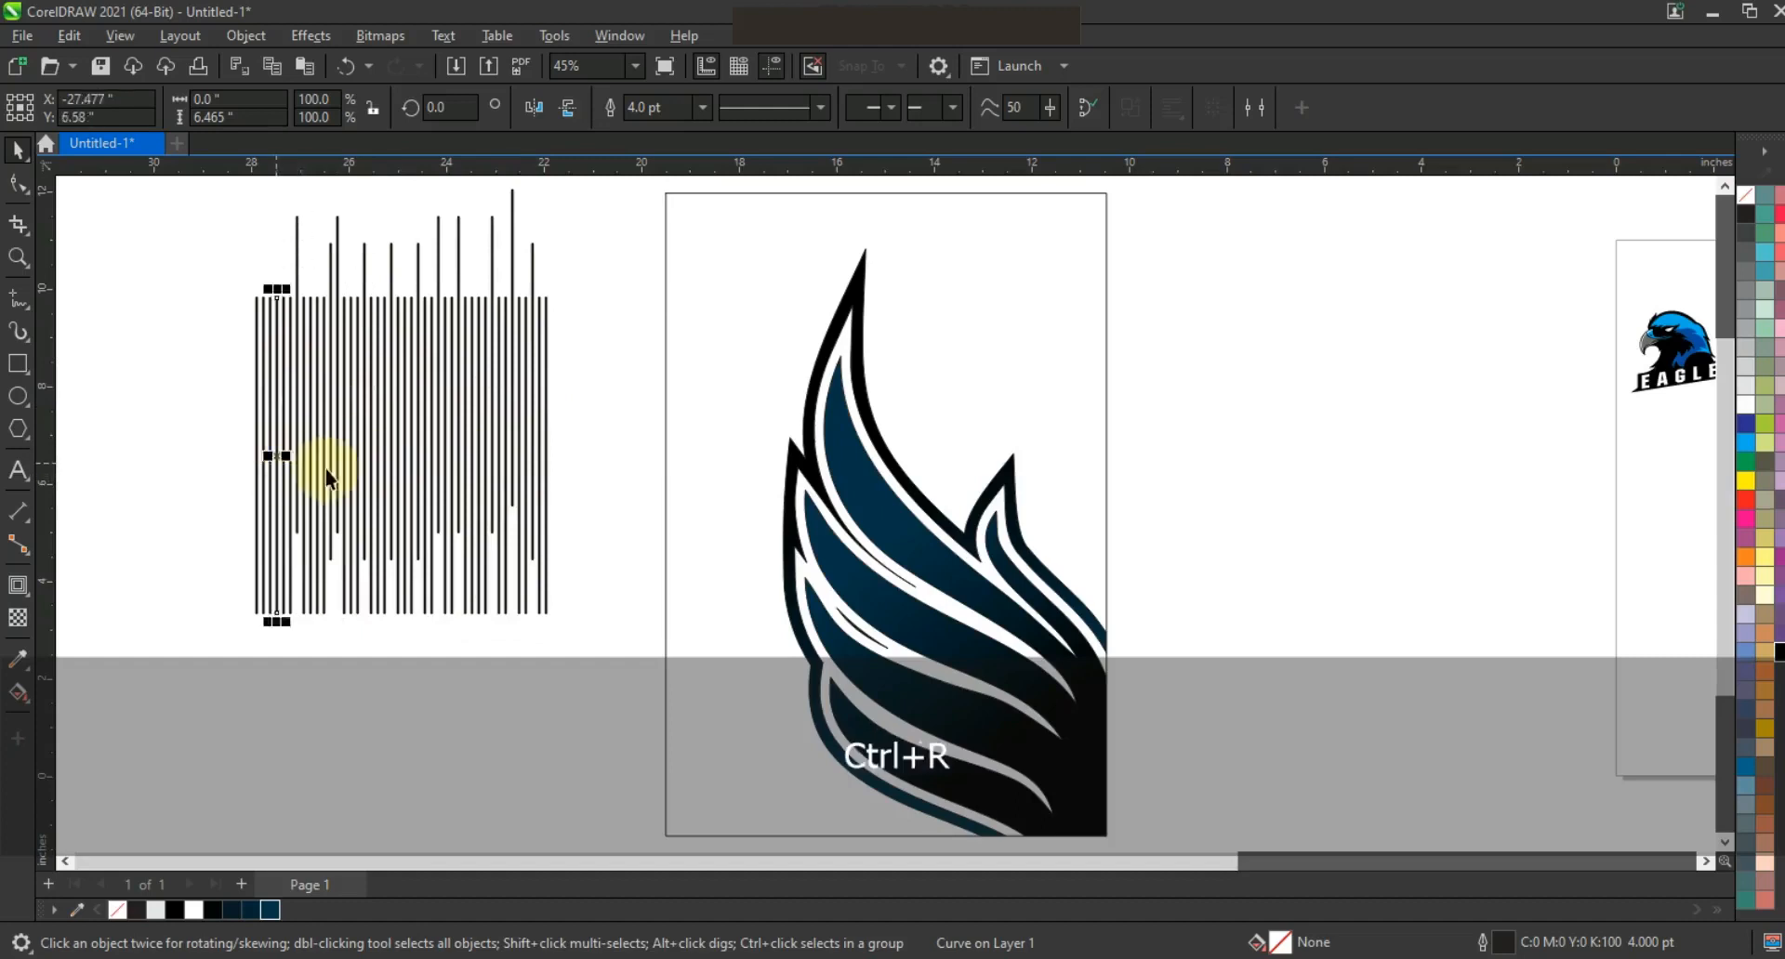
{"action": "left_click", "coordinate": [264, 469]}
{"action": "key", "text": "ctrl+r"}
Repeat the upward shift on more lines through the row's middle and right part, raising one central line highest
{"action": "left_click", "coordinate": [358, 458]}
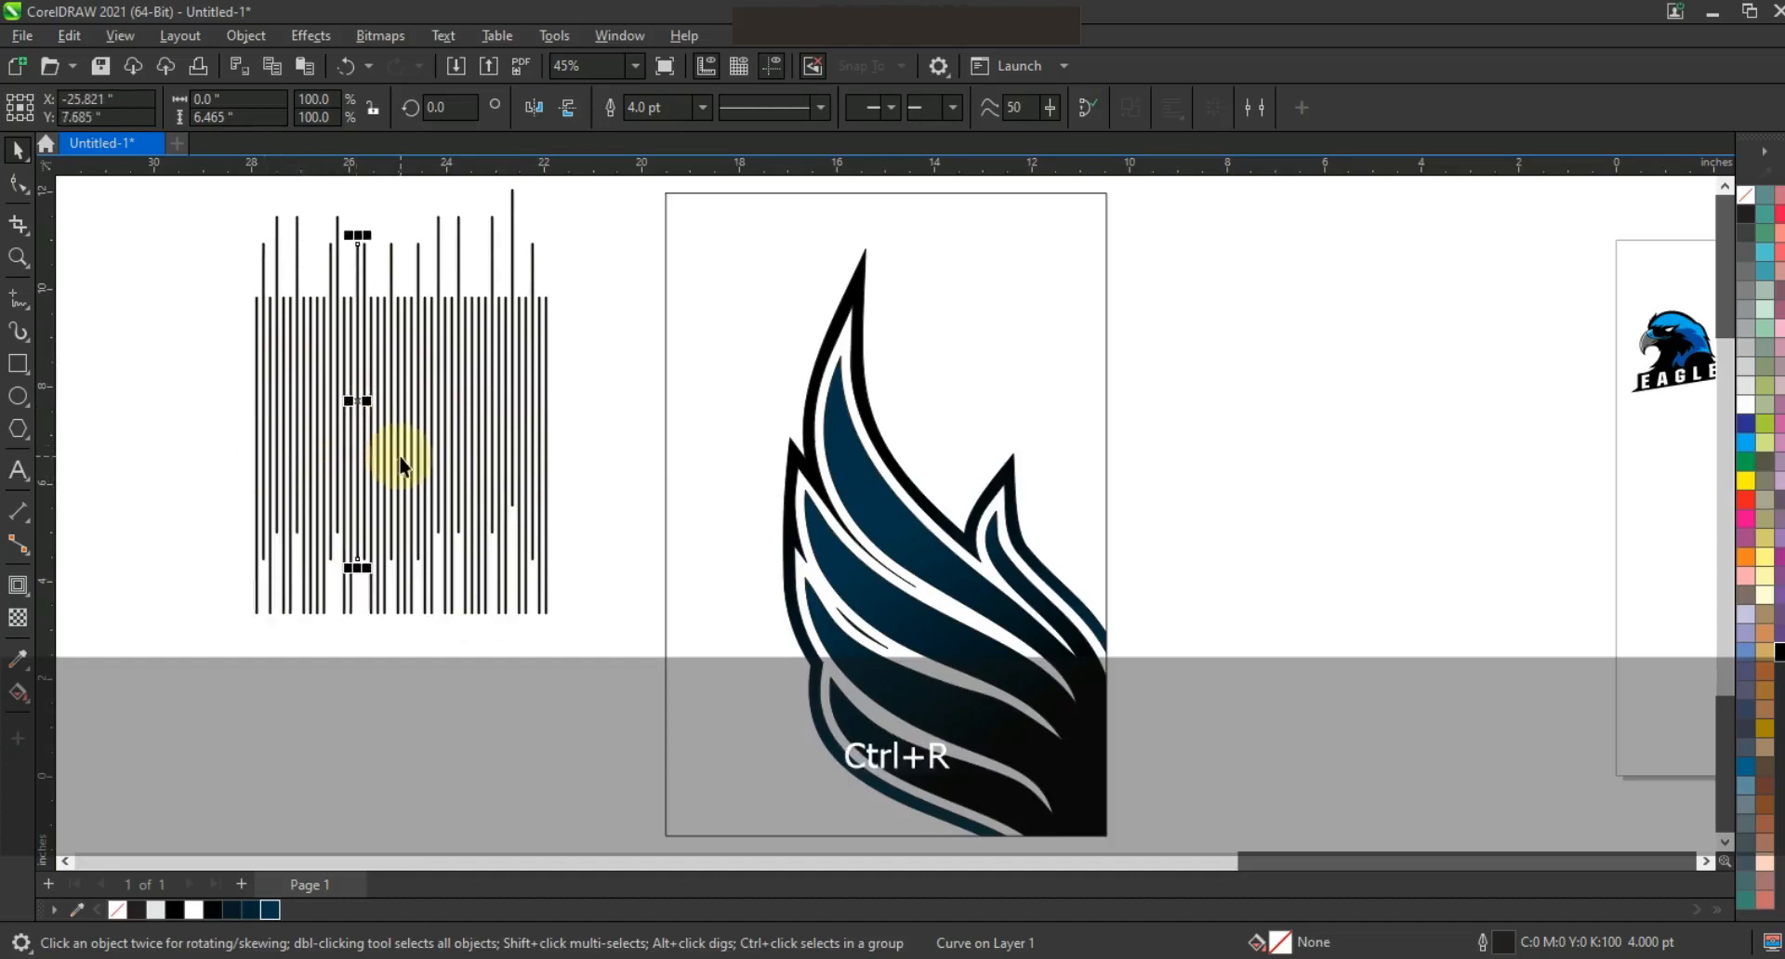
{"action": "key", "text": "ctrl+r"}
{"action": "key", "text": "ctrl+r"}
{"action": "left_click", "coordinate": [435, 465]}
{"action": "key", "text": "ctrl+r"}
{"action": "double_click", "coordinate": [487, 487]}
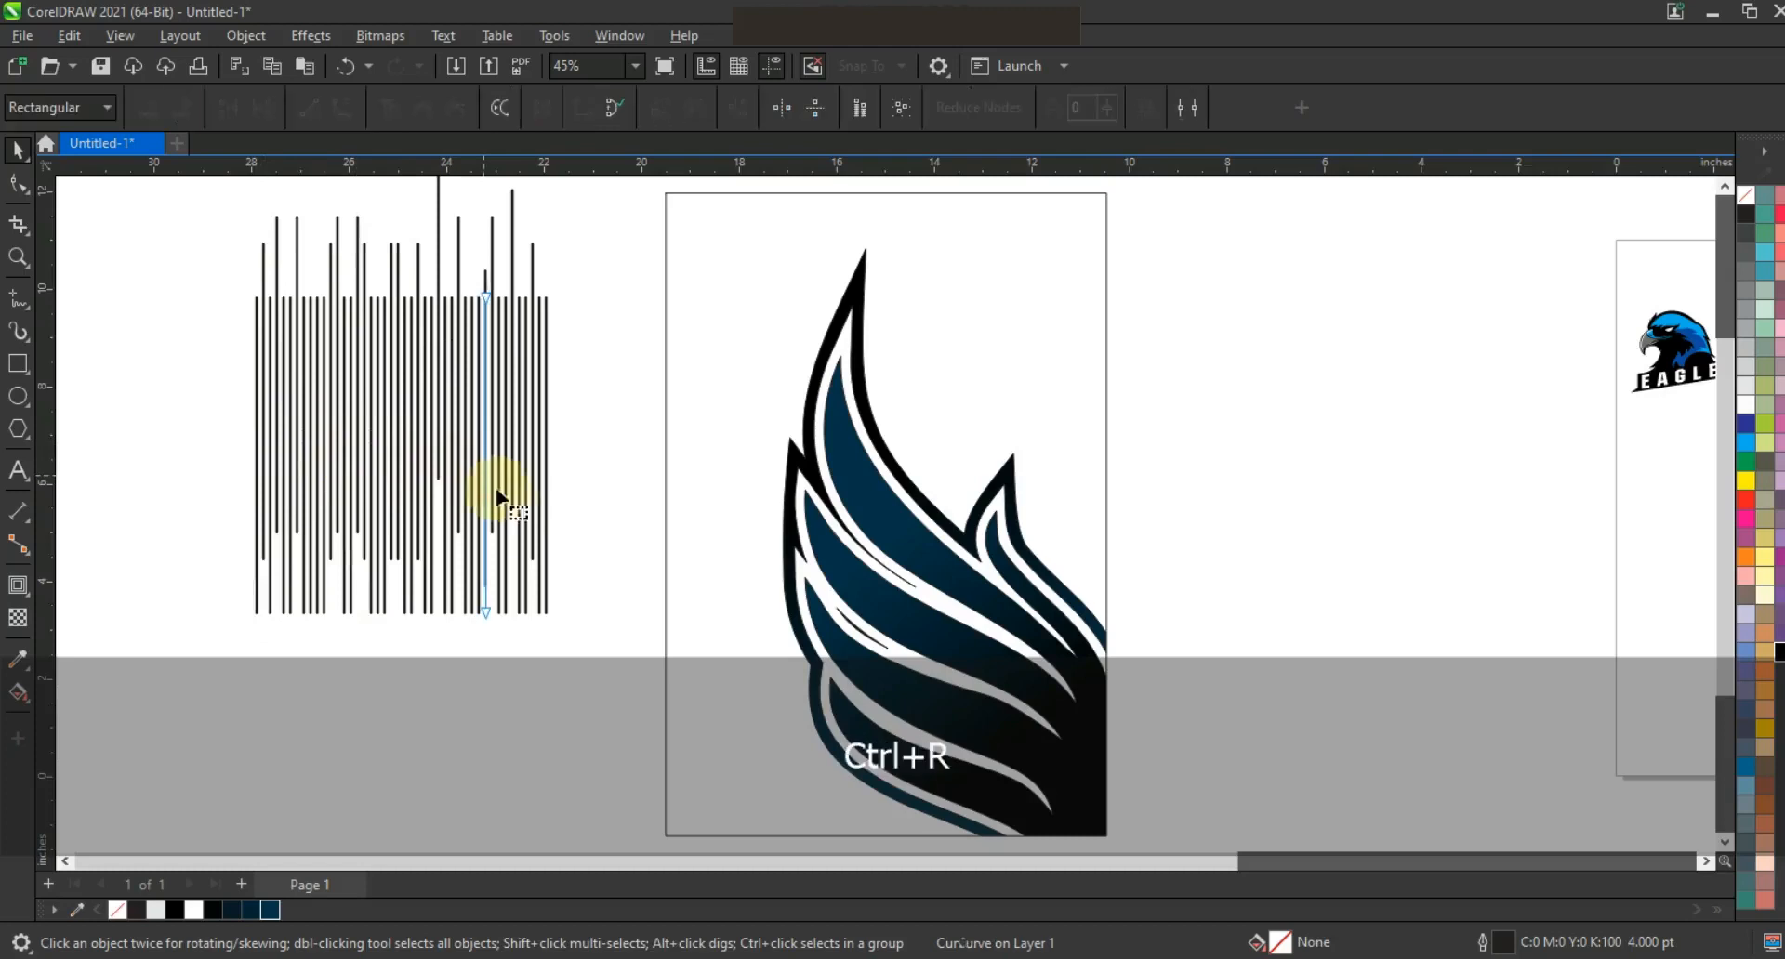
{"action": "left_click", "coordinate": [506, 496]}
Stagger a few remaining lines at the row's right end, centre and left part, and deselect them
{"action": "left_click", "coordinate": [28, 152]}
{"action": "left_click", "coordinate": [533, 428]}
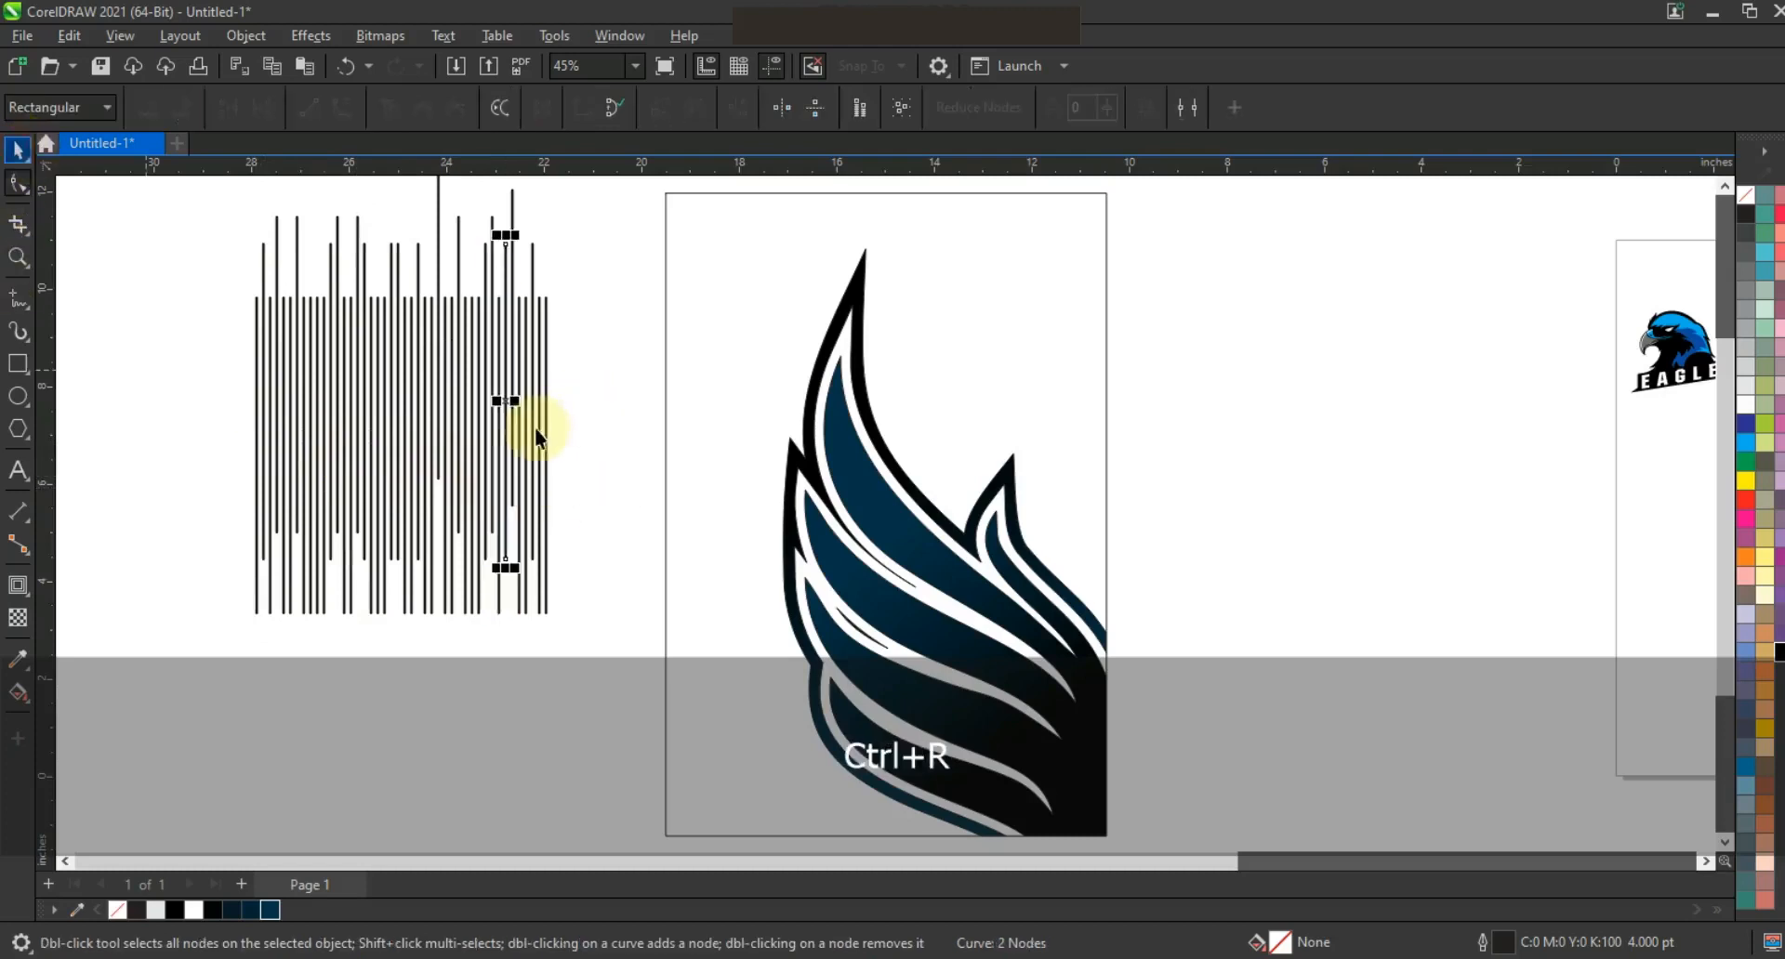
{"action": "key", "text": "space"}
{"action": "left_click", "coordinate": [414, 586]}
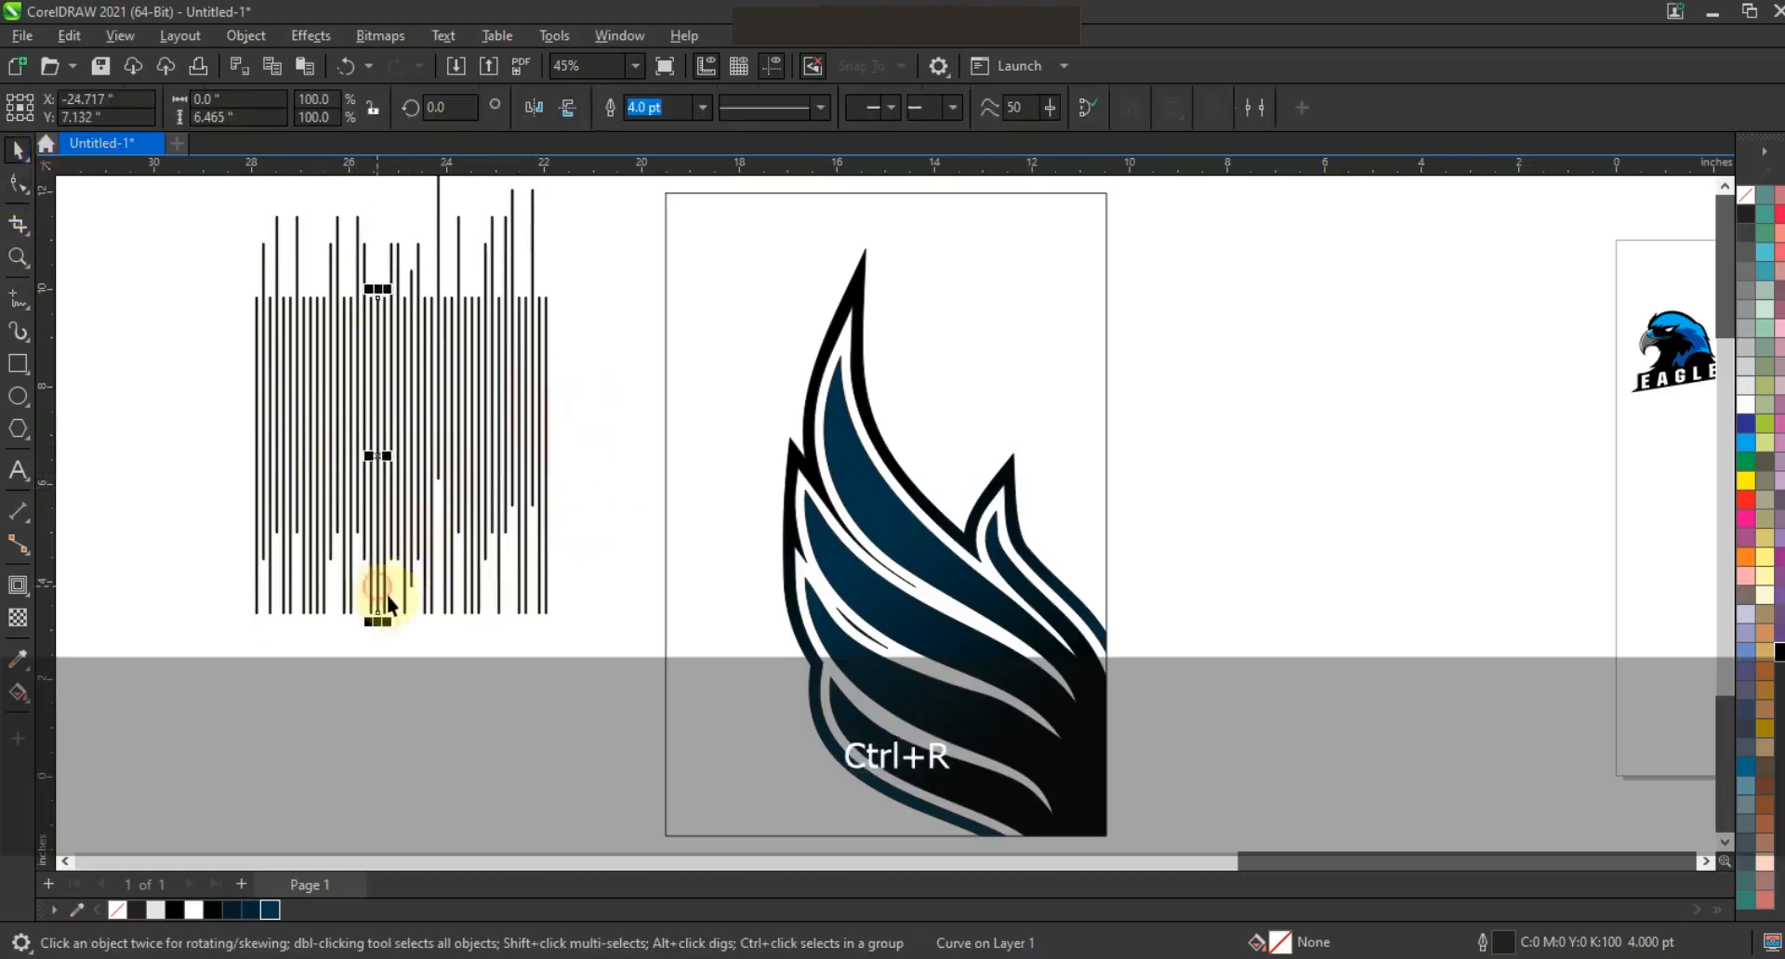
{"action": "left_click", "coordinate": [325, 609]}
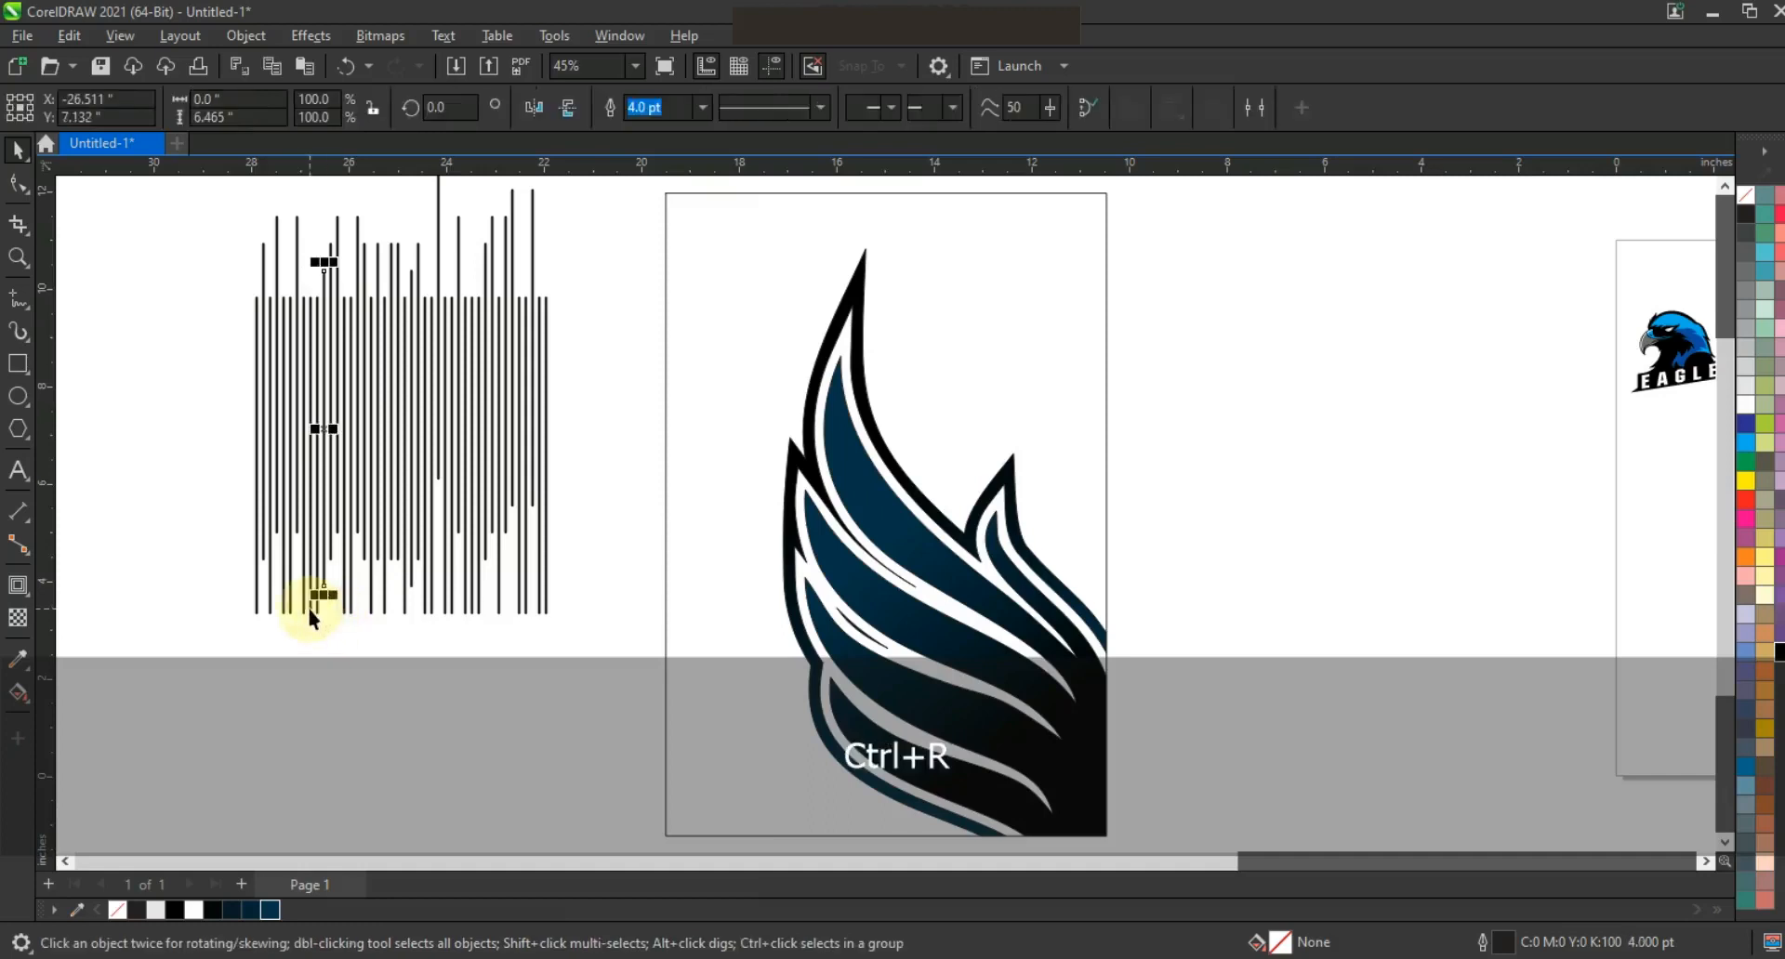
{"action": "key", "text": "ctrl+r"}
{"action": "key", "text": "ctrl+r"}
{"action": "key", "text": "ctrl+r"}
{"action": "left_click", "coordinate": [340, 638]}
Combine all the staggered lines into one curve, convert its outline to an object and fill it dark blue
{"action": "left_click_drag", "start_coordinate": [291, 336], "coordinate": [203, 194]}
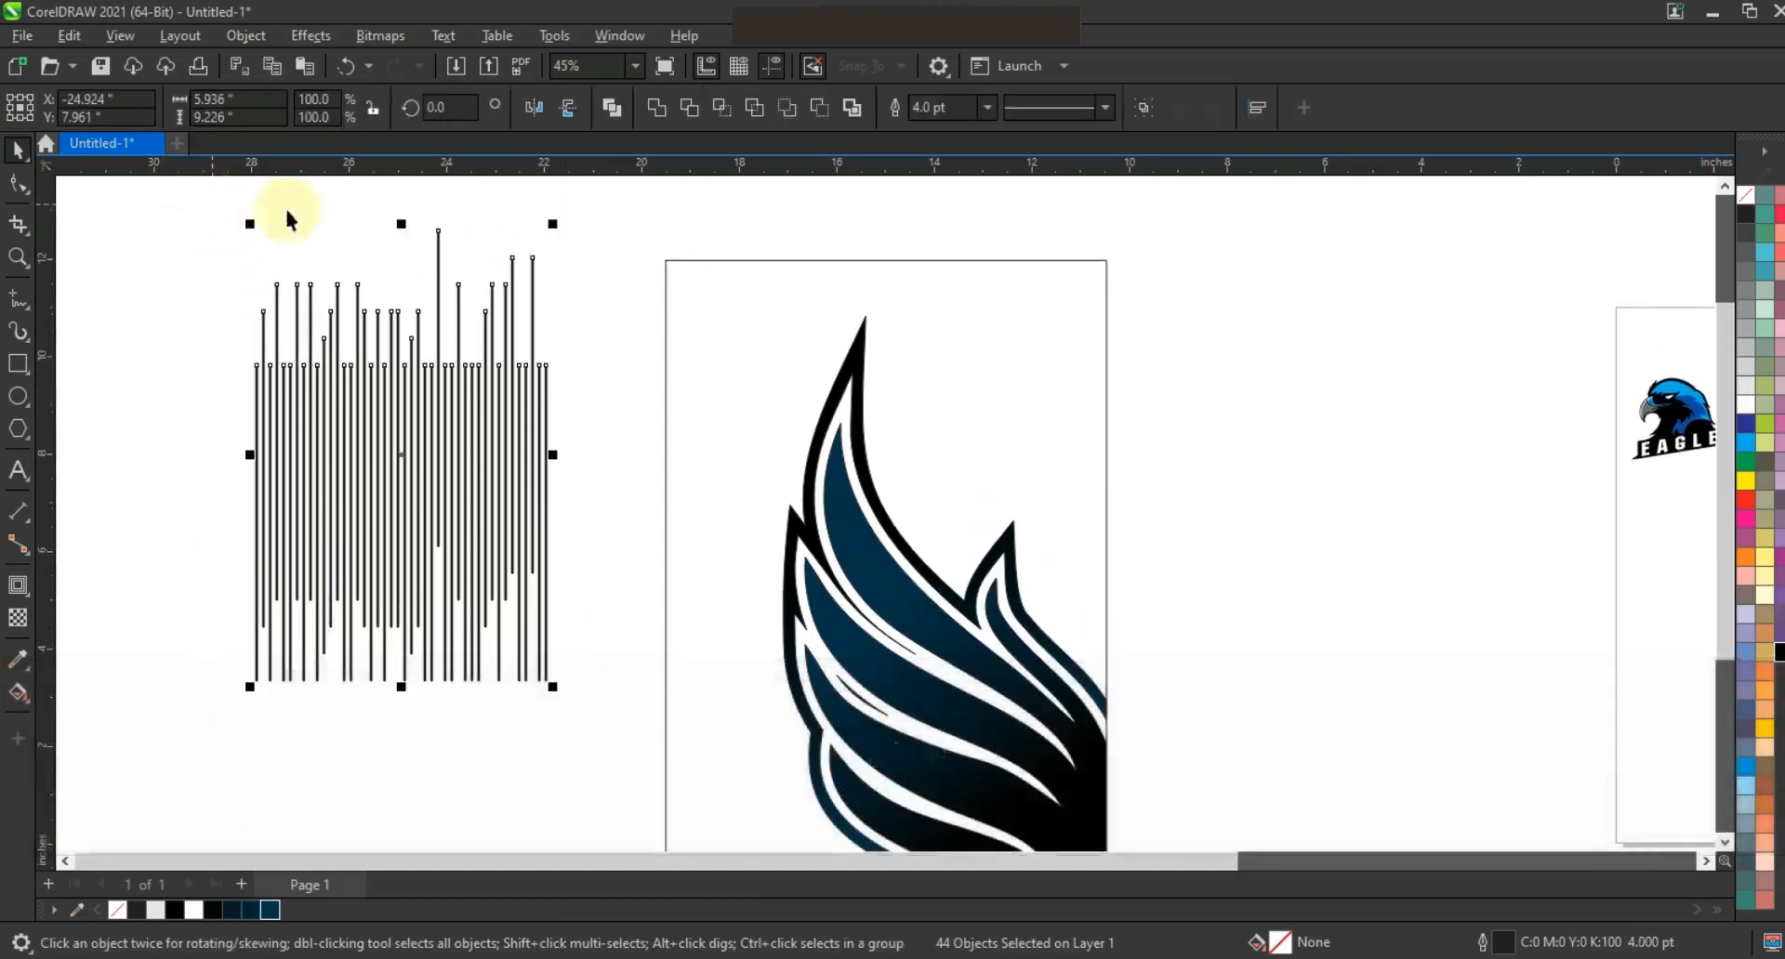
{"action": "left_click", "coordinate": [612, 107]}
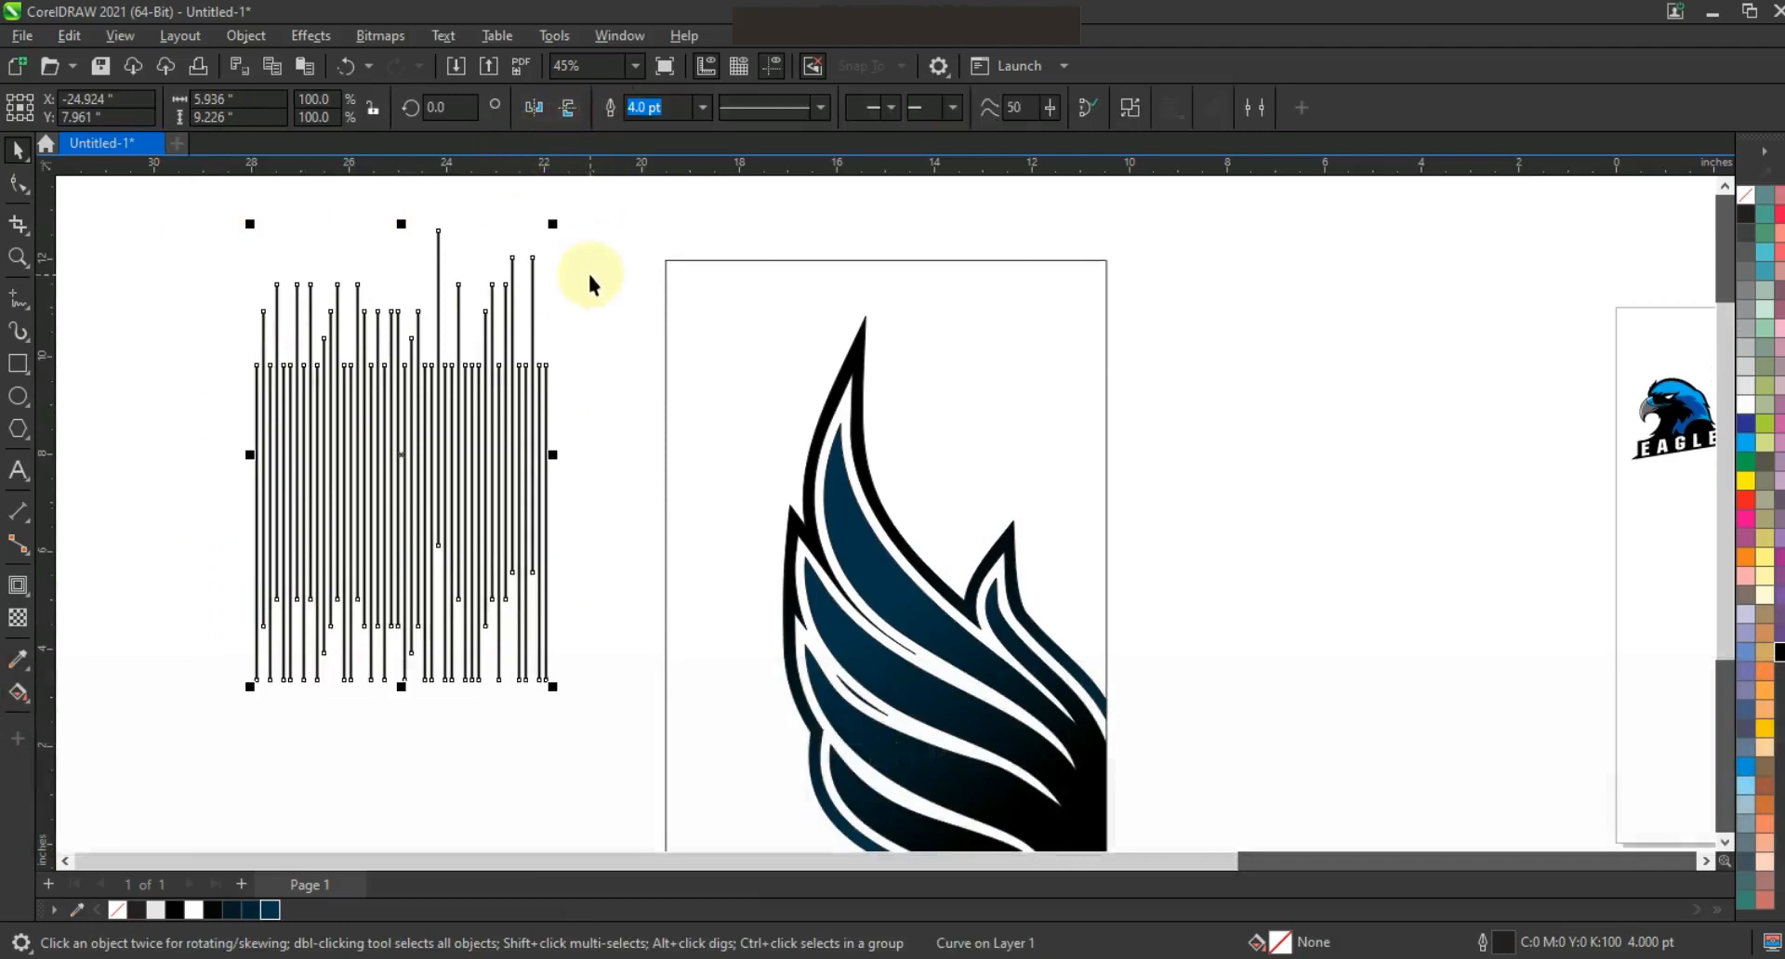
{"action": "left_click", "coordinate": [247, 37]}
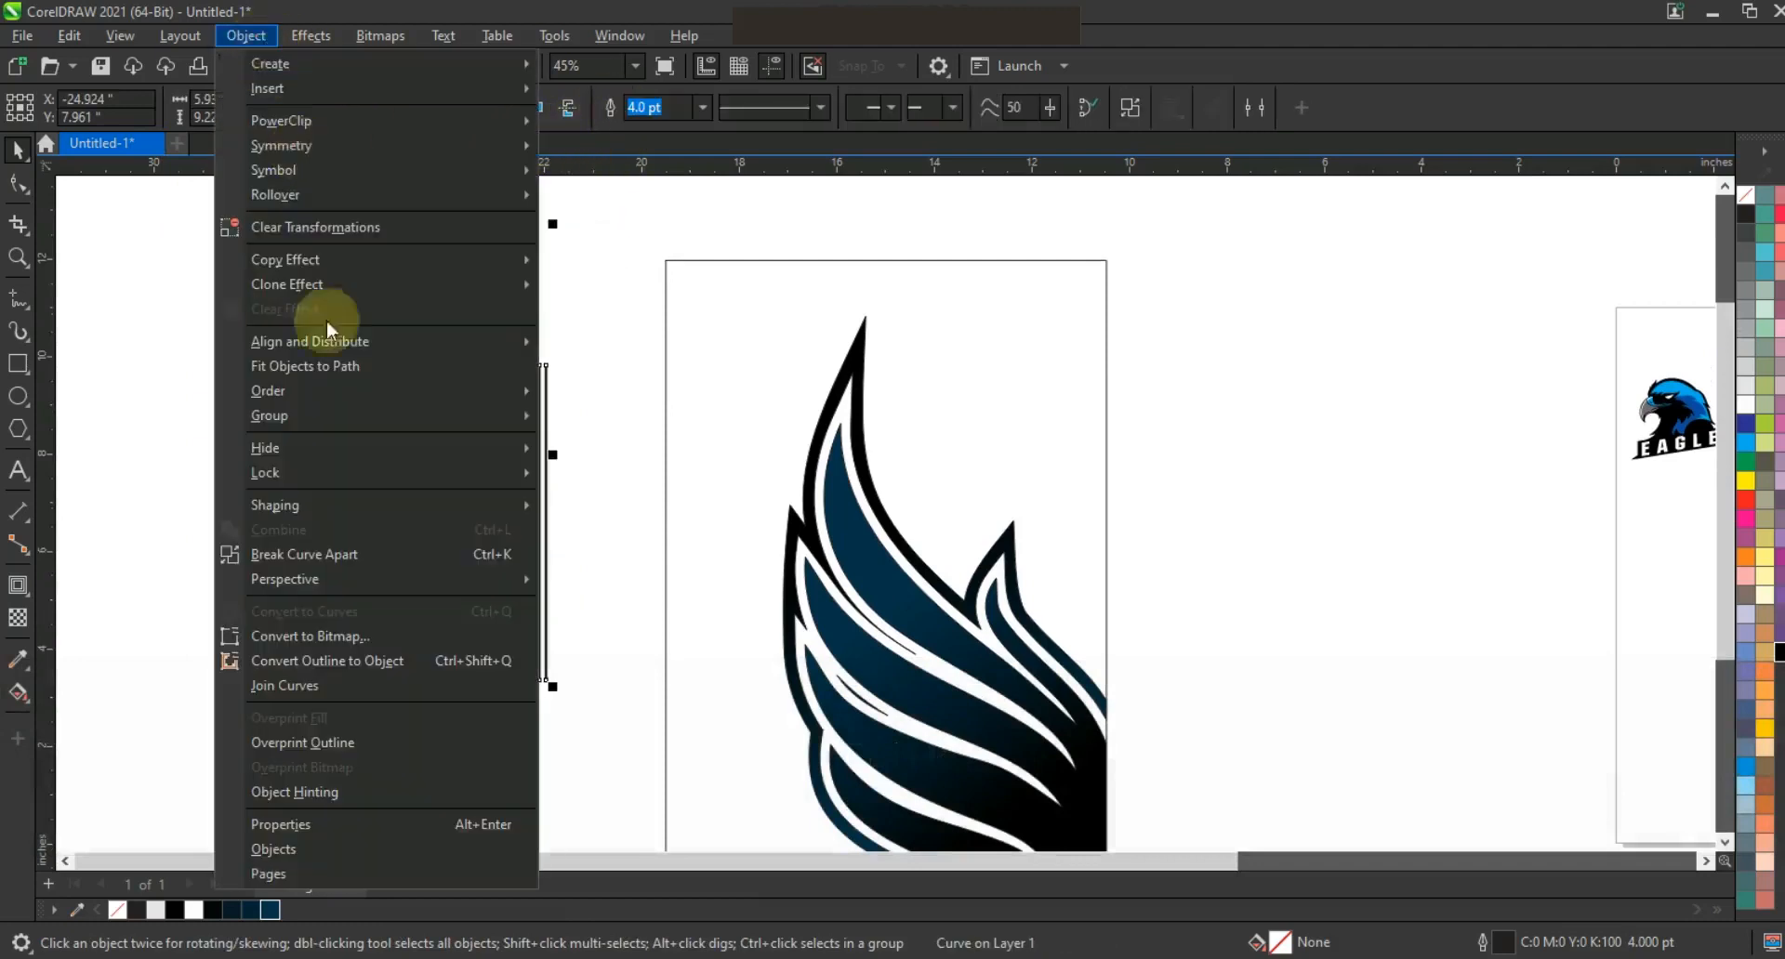
{"action": "left_click", "coordinate": [337, 662]}
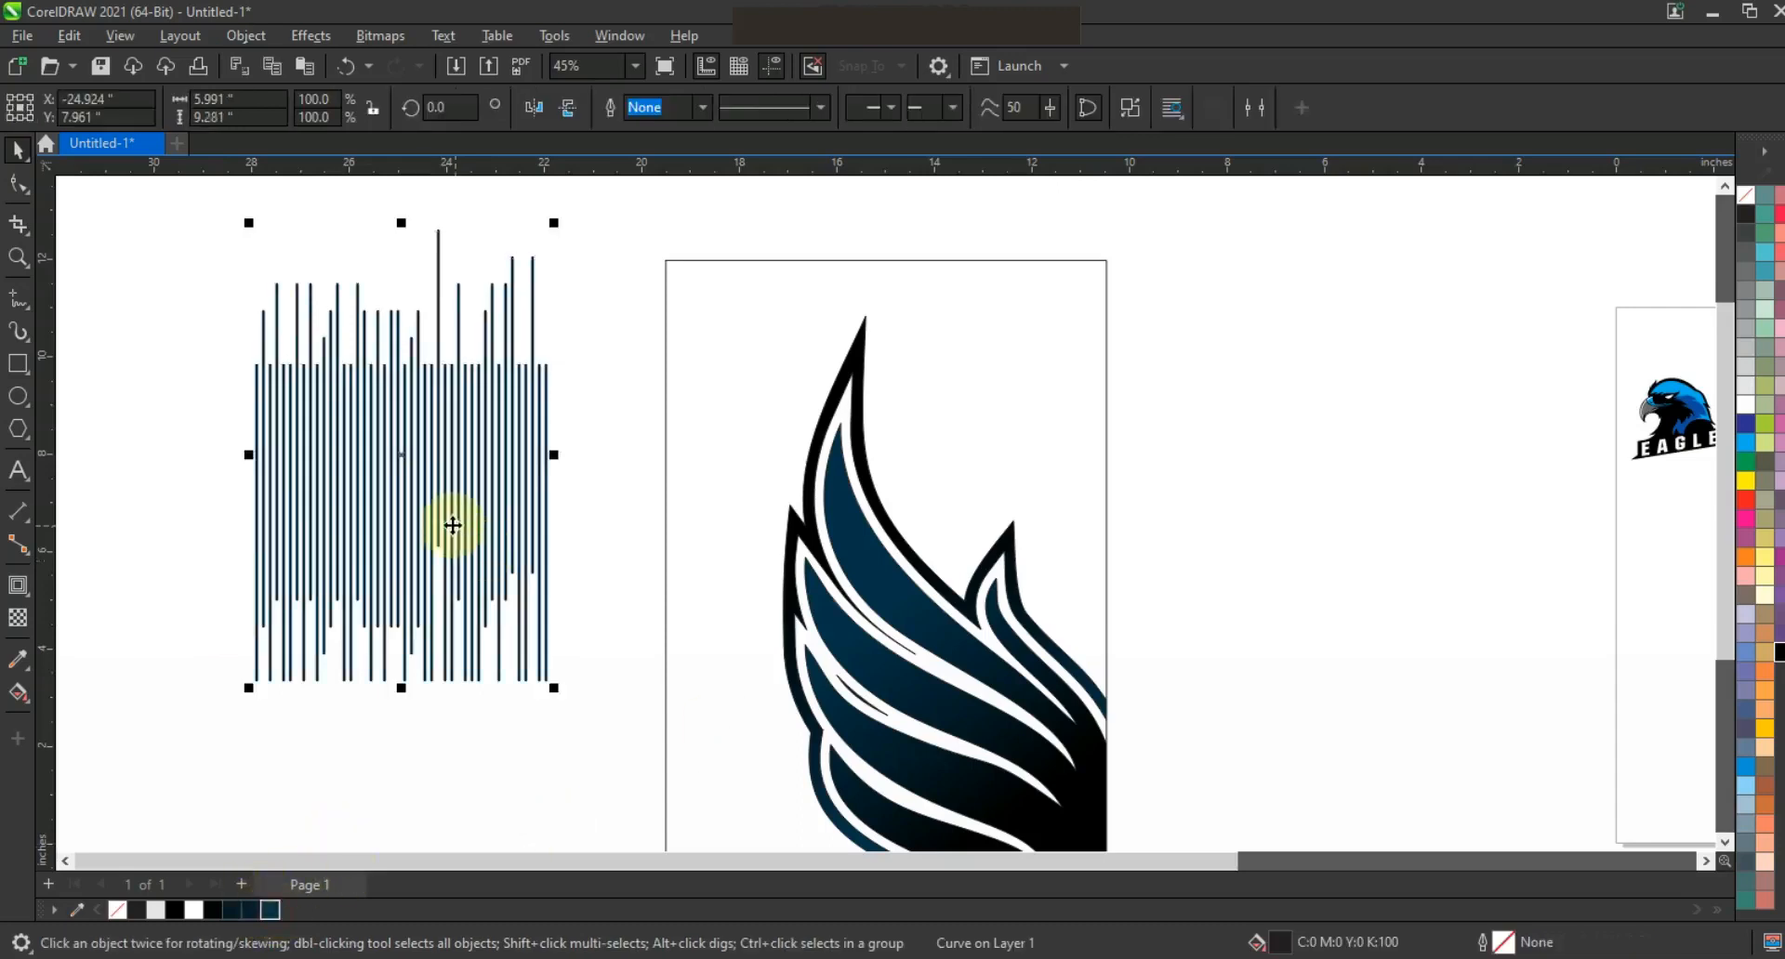
Mirror the line pattern horizontally and vertically, then place it over the wing rectangle and scale it to 157% to span the width
{"action": "left_click", "coordinate": [534, 107]}
{"action": "left_click", "coordinate": [567, 107]}
{"action": "key", "text": "F3"}
{"action": "left_click_drag", "start_coordinate": [486, 410], "coordinate": [678, 637]}
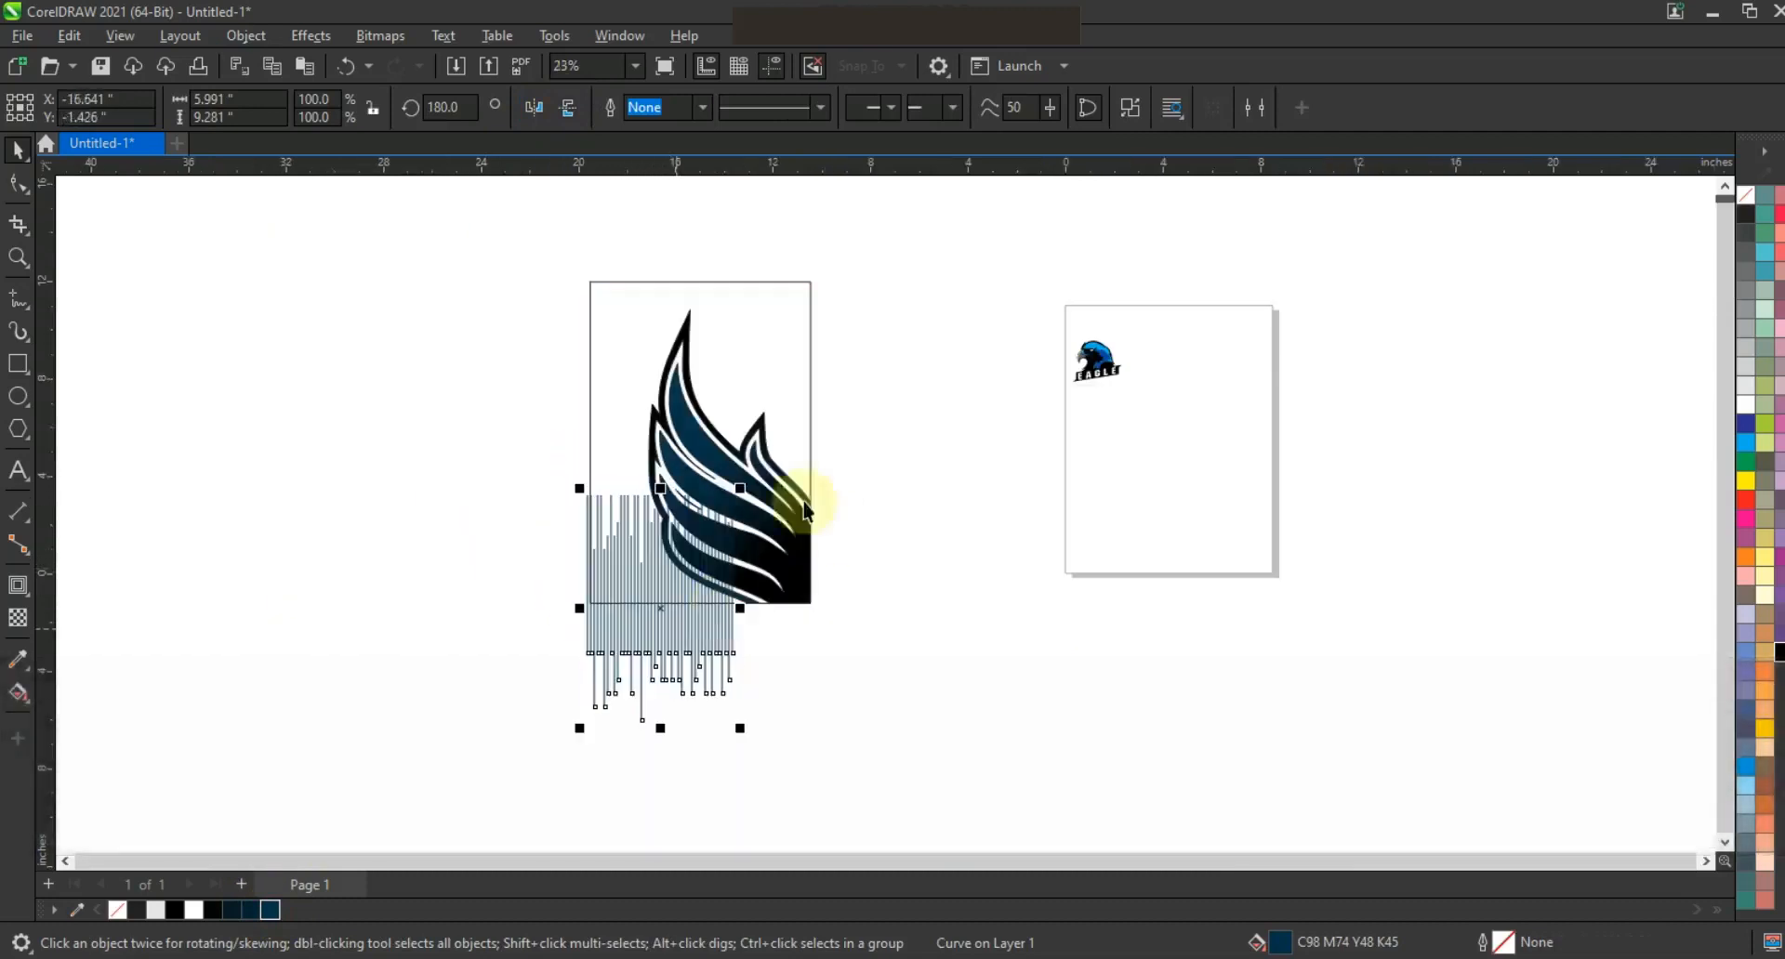
{"action": "left_click_drag", "start_coordinate": [799, 437], "coordinate": [861, 355]}
{"action": "left_click", "coordinate": [888, 530]}
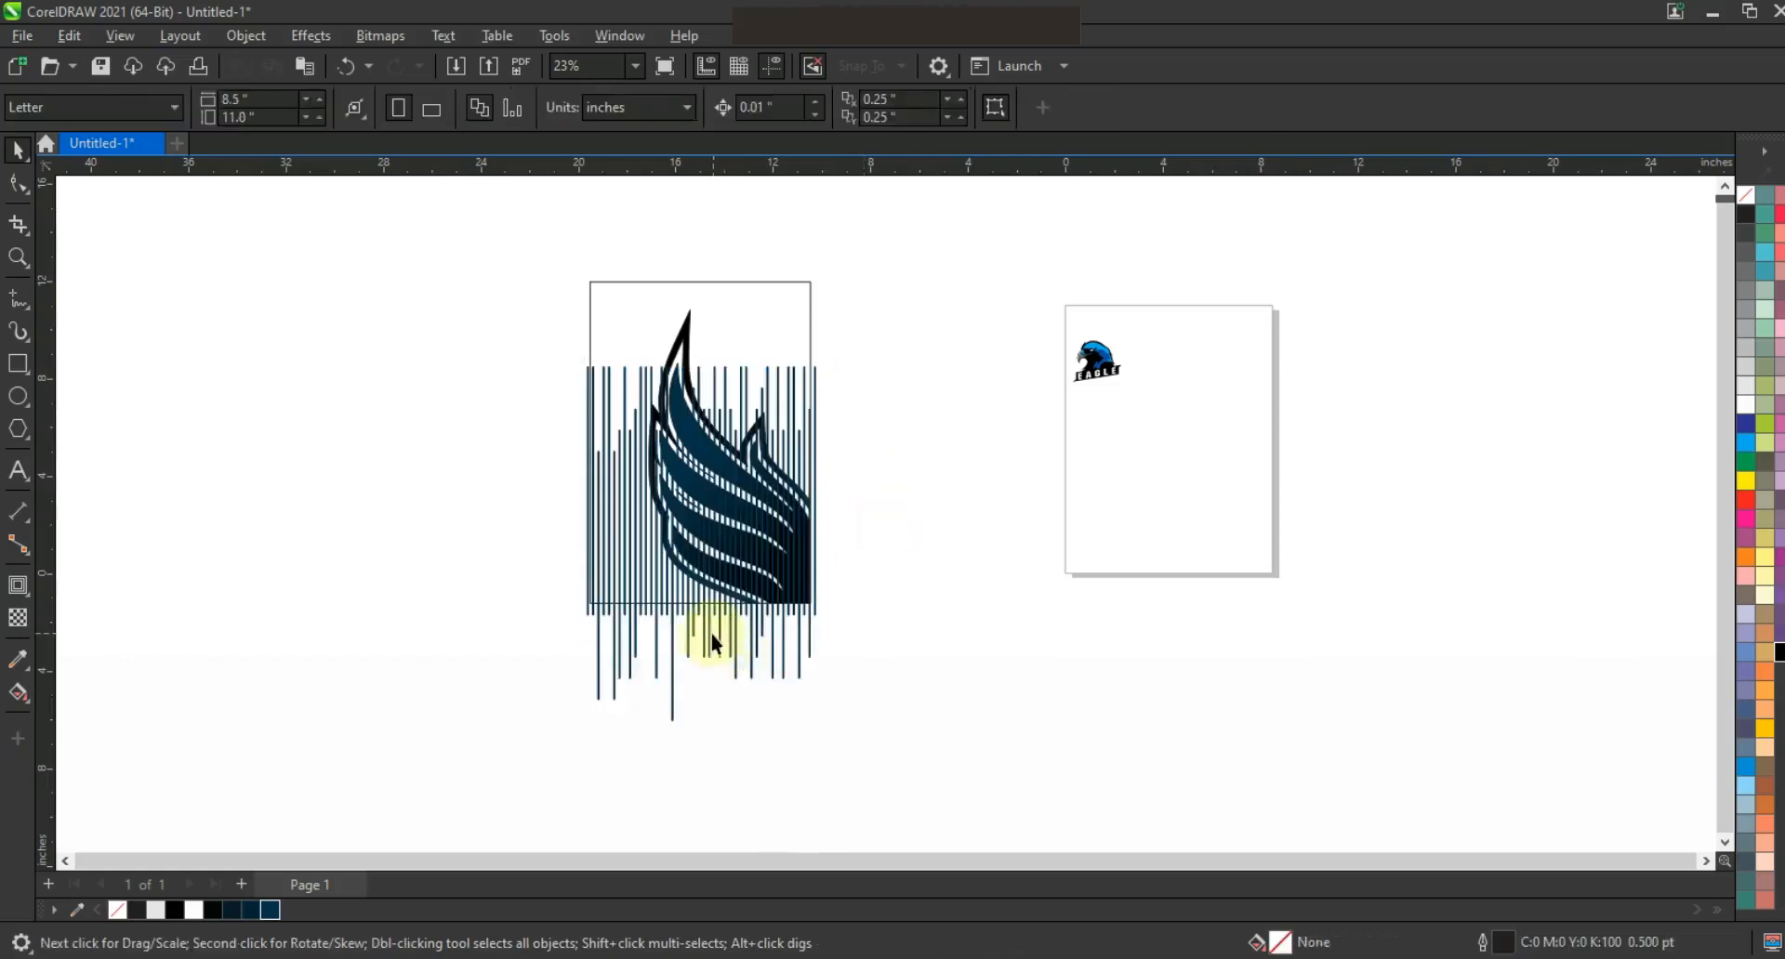
{"action": "left_click", "coordinate": [712, 639]}
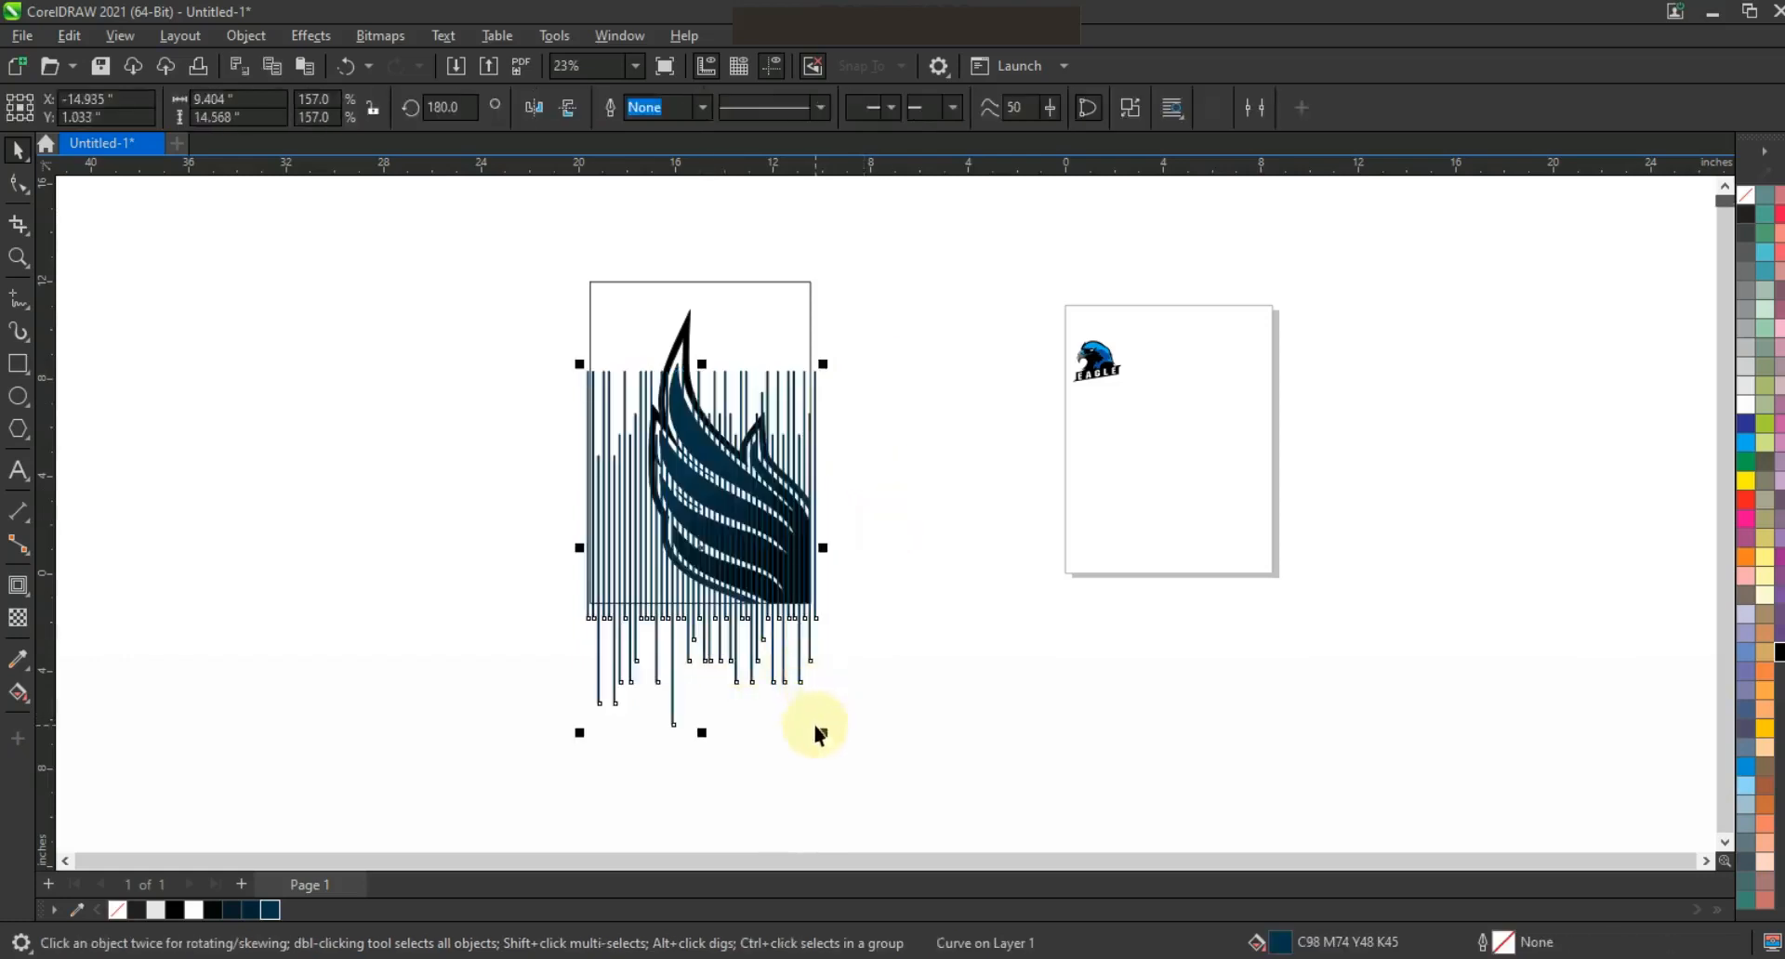
Try to flip the line pattern vertically and move it about 2.8 inches upward over the wing
{"action": "left_click", "coordinate": [761, 655], "text": "shift"}
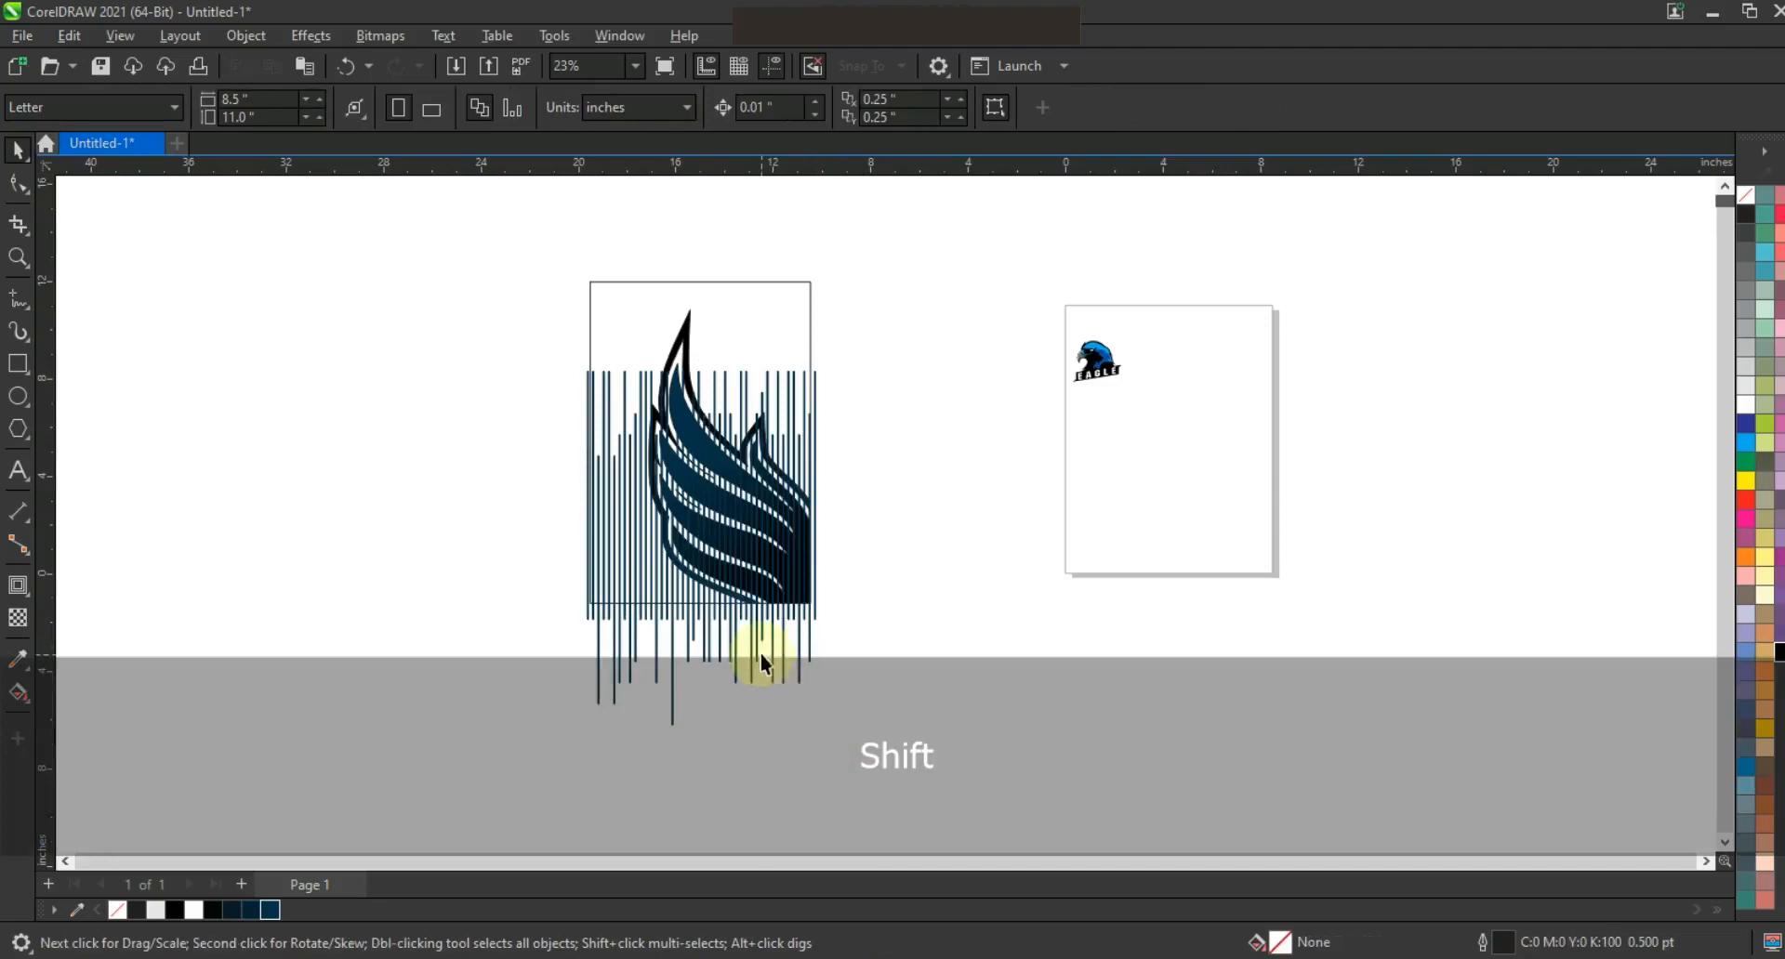
{"action": "left_click", "coordinate": [756, 643], "text": "shift"}
{"action": "key", "text": "shift+F2"}
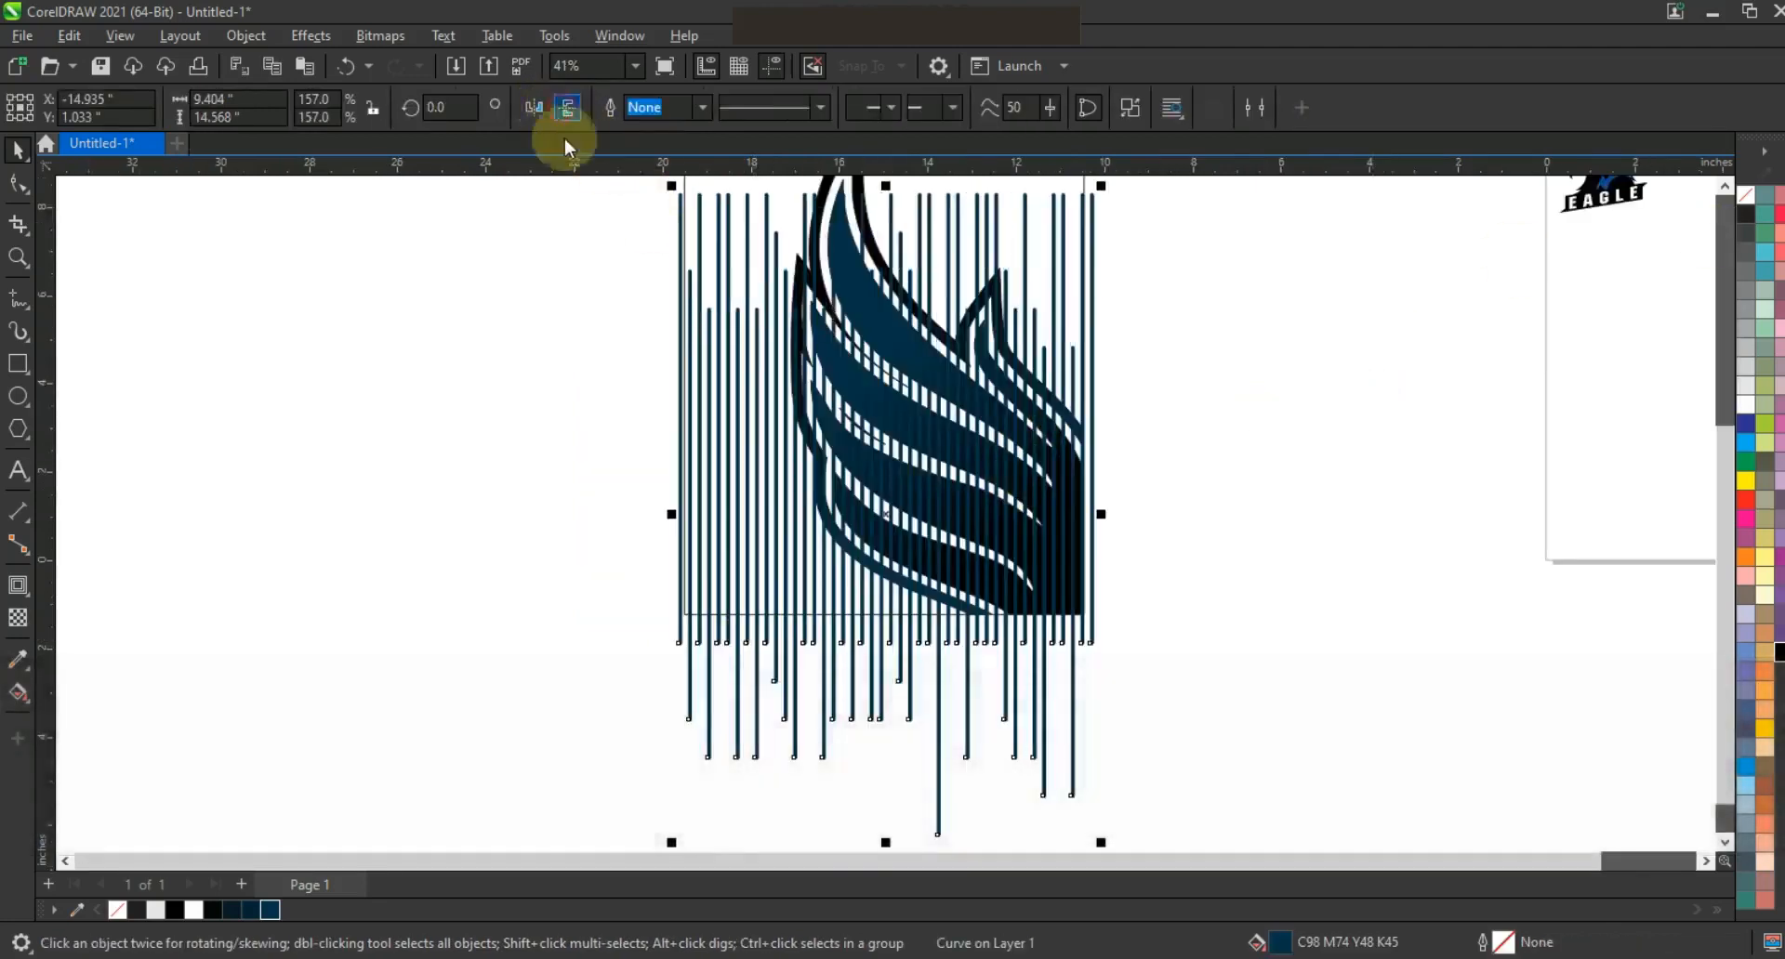
{"action": "left_click", "coordinate": [568, 107]}
{"action": "left_click_drag", "start_coordinate": [877, 667], "coordinate": [873, 544]}
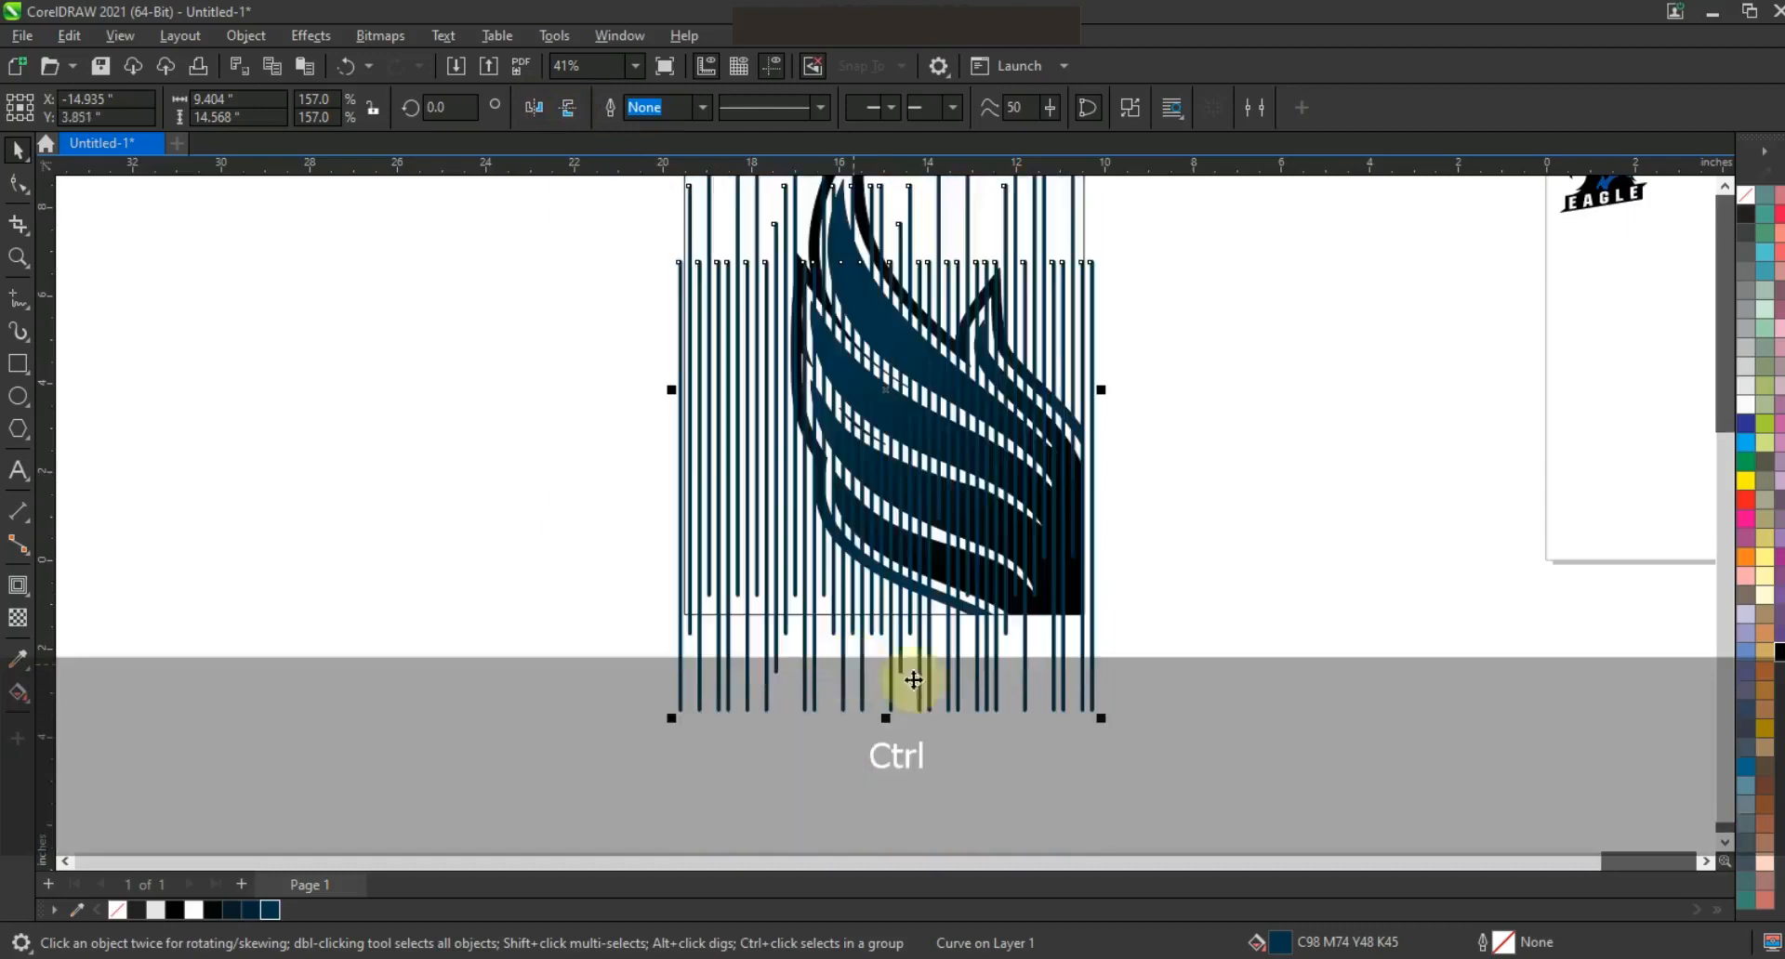
{"action": "key", "text": "F3"}
{"action": "key", "text": "ctrl+z"}
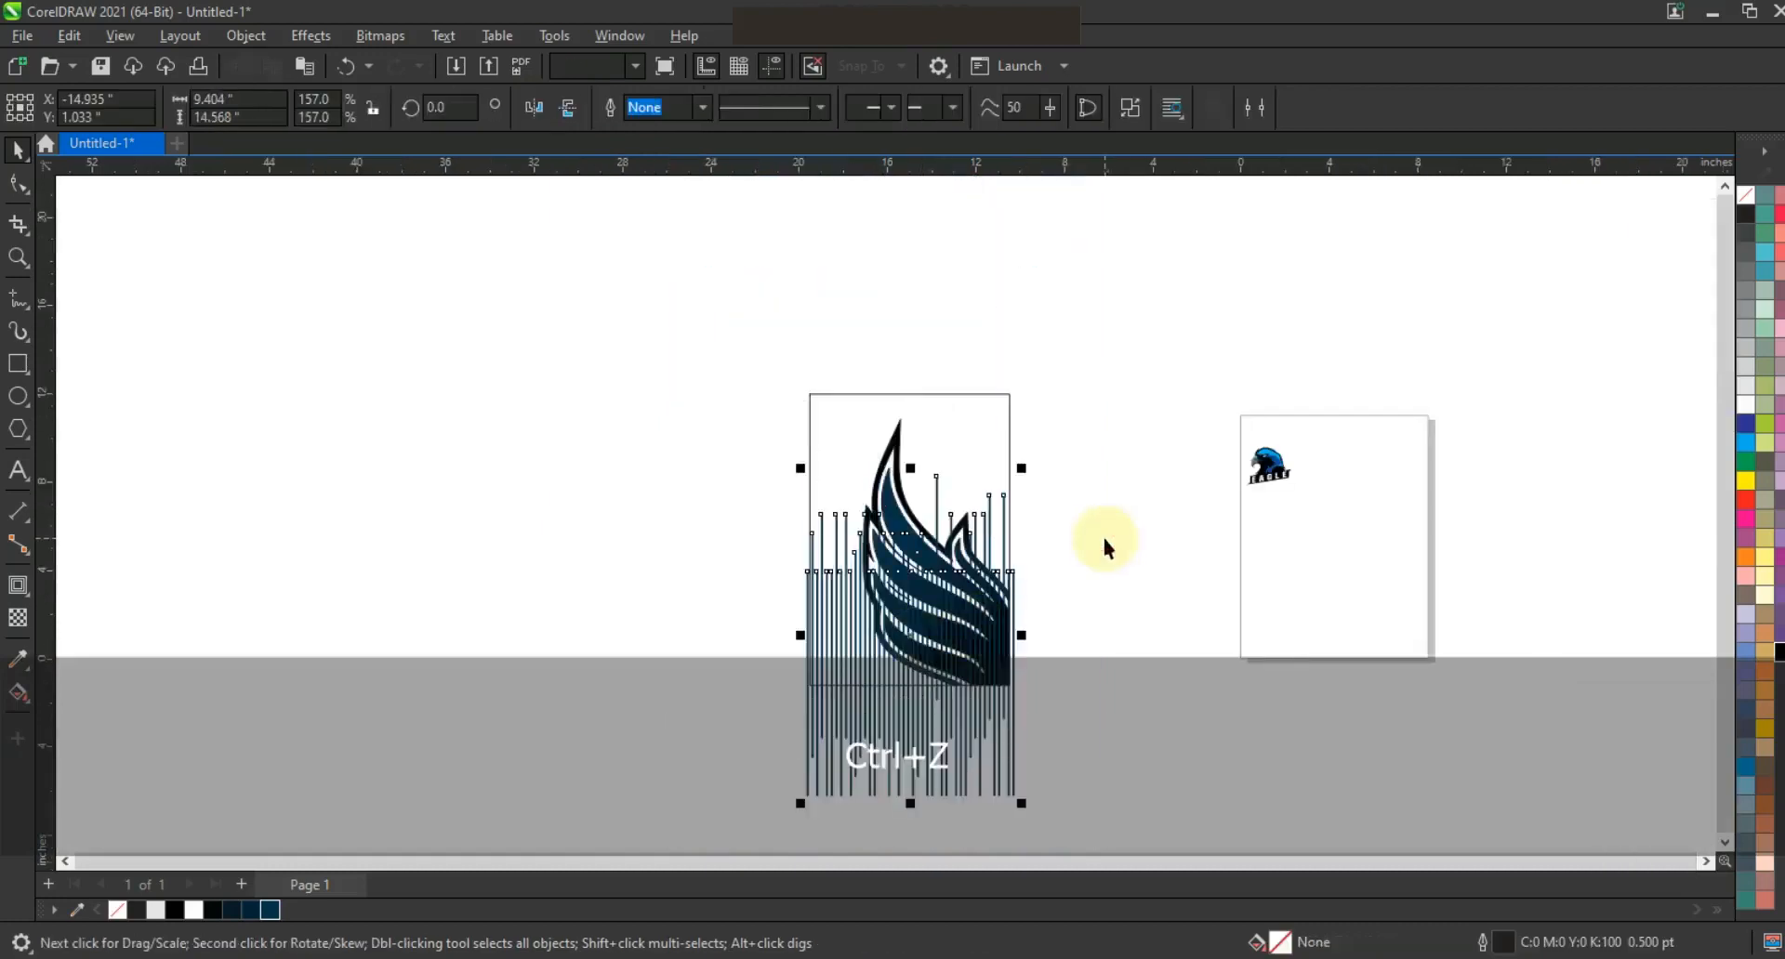
{"action": "left_click", "coordinate": [1106, 547]}
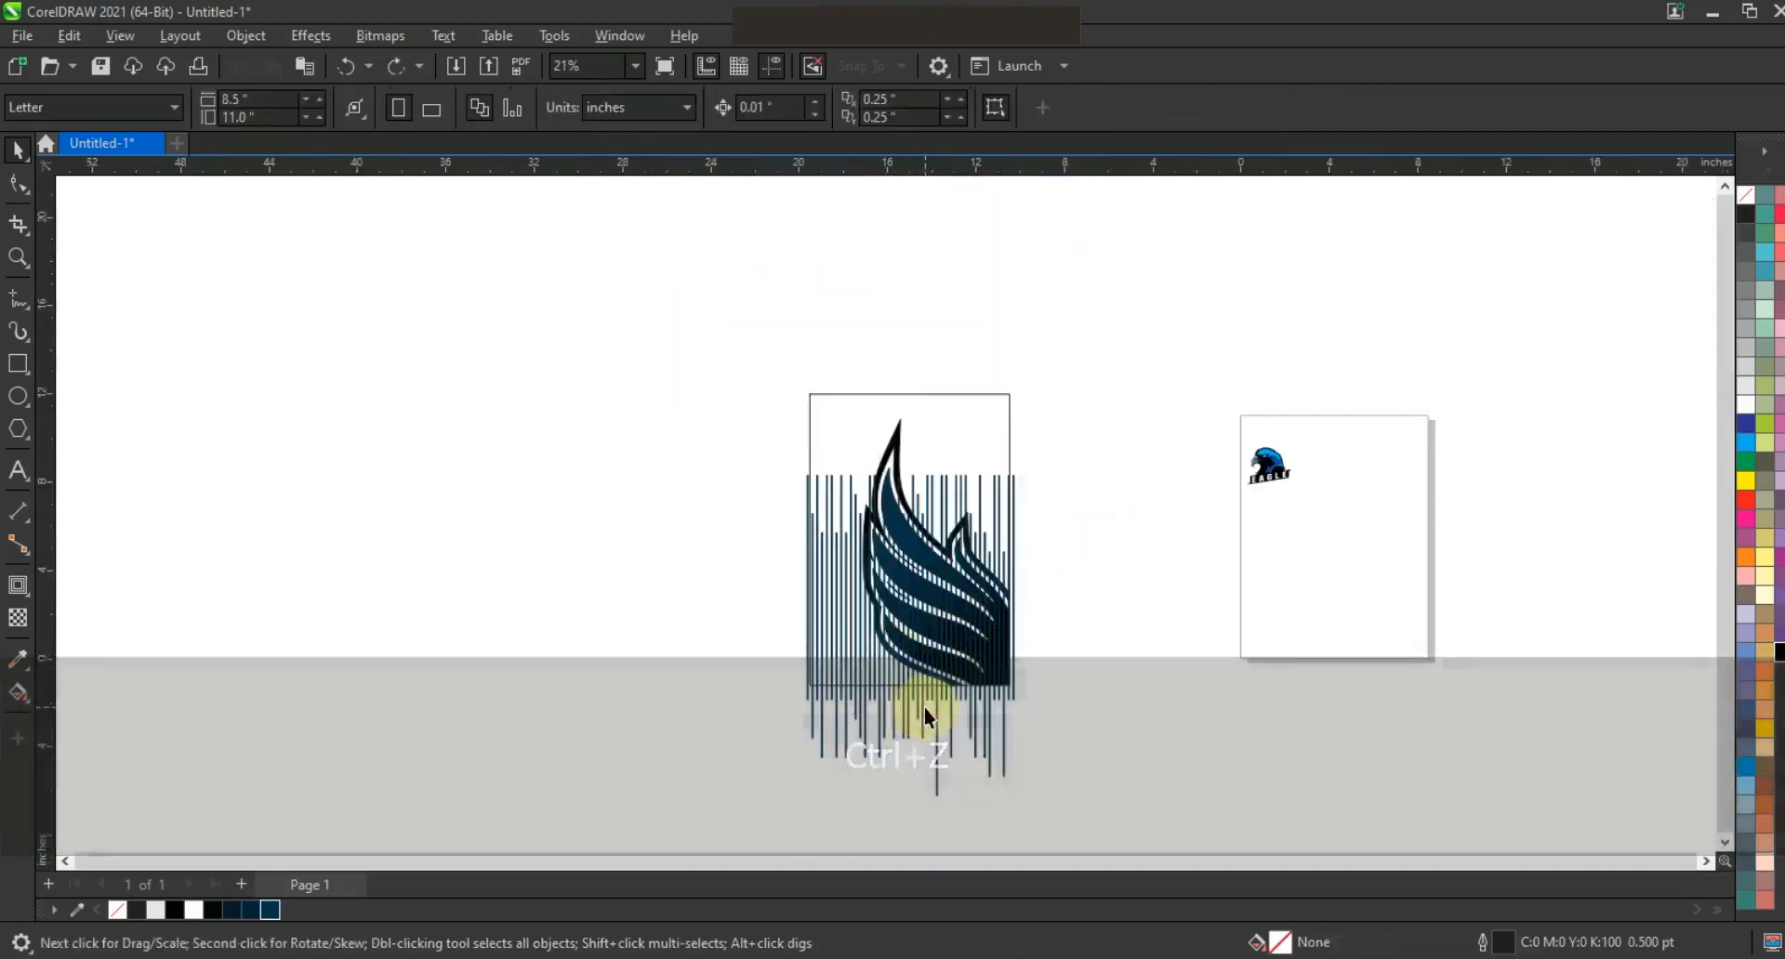
PowerClip the line pattern inside the tall rectangle, open its contents for editing and send the lines behind the wing
{"action": "left_click", "coordinate": [918, 709]}
{"action": "right_click", "coordinate": [919, 710]}
{"action": "left_click", "coordinate": [1057, 318]}
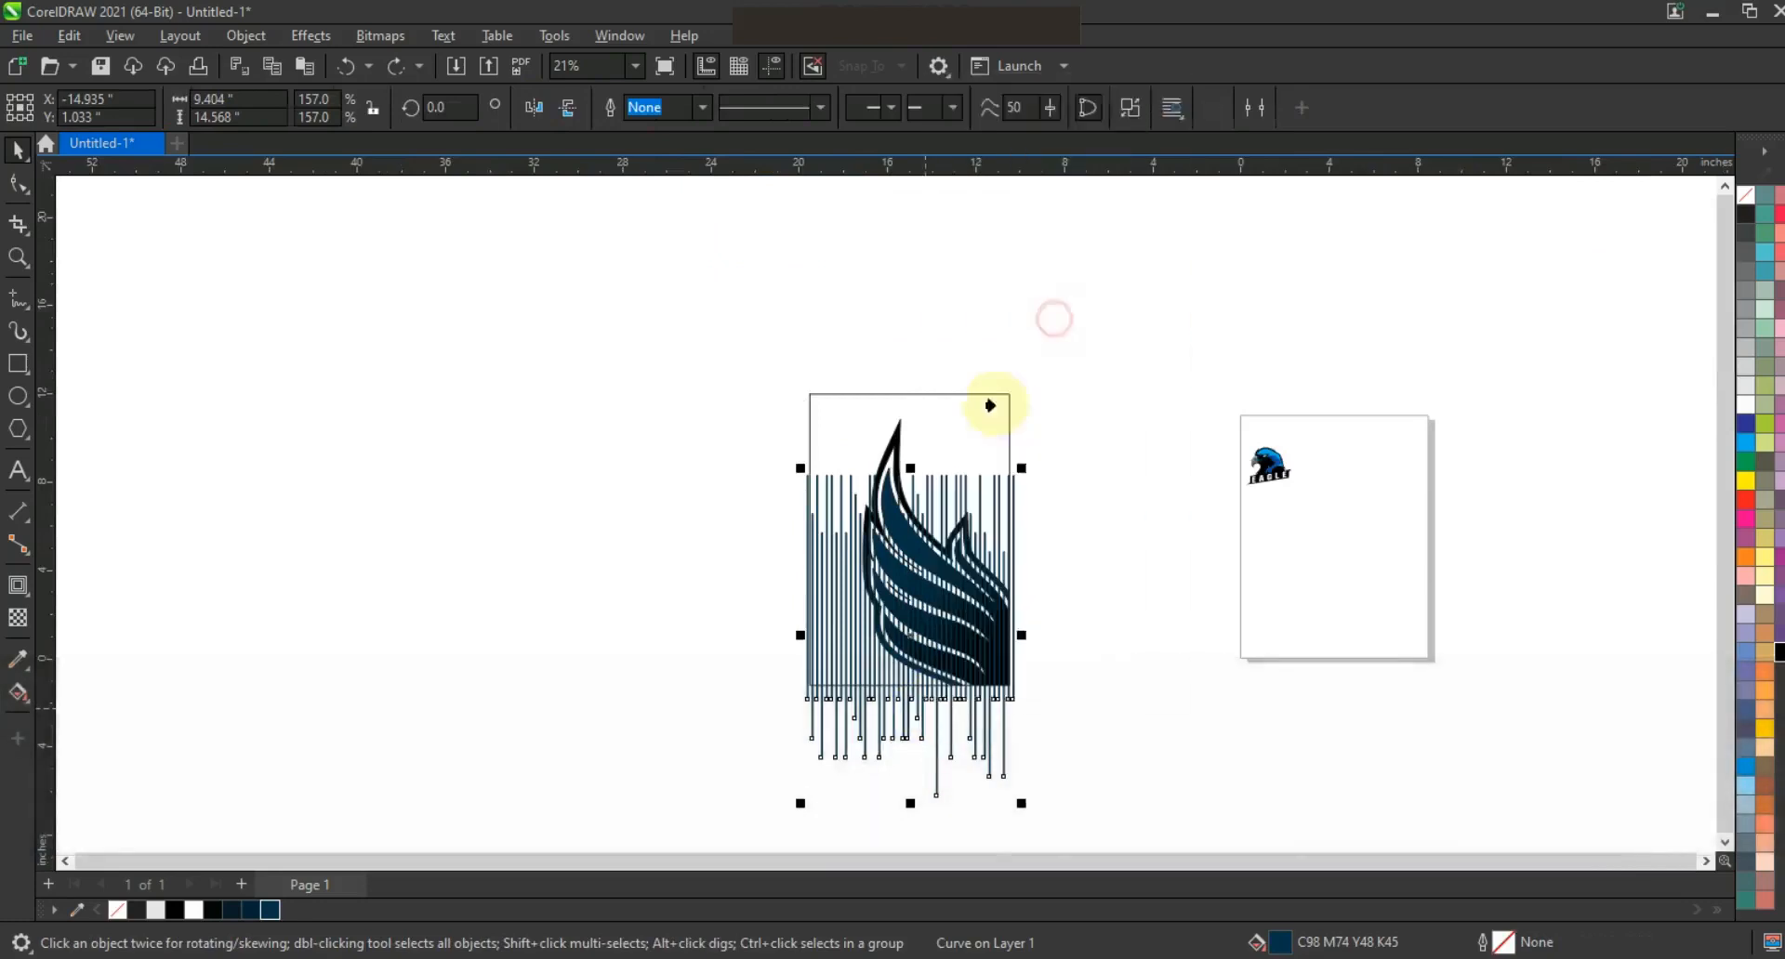
{"action": "left_click", "coordinate": [992, 402]}
{"action": "right_click", "coordinate": [994, 402]}
{"action": "left_click", "coordinate": [1079, 303]}
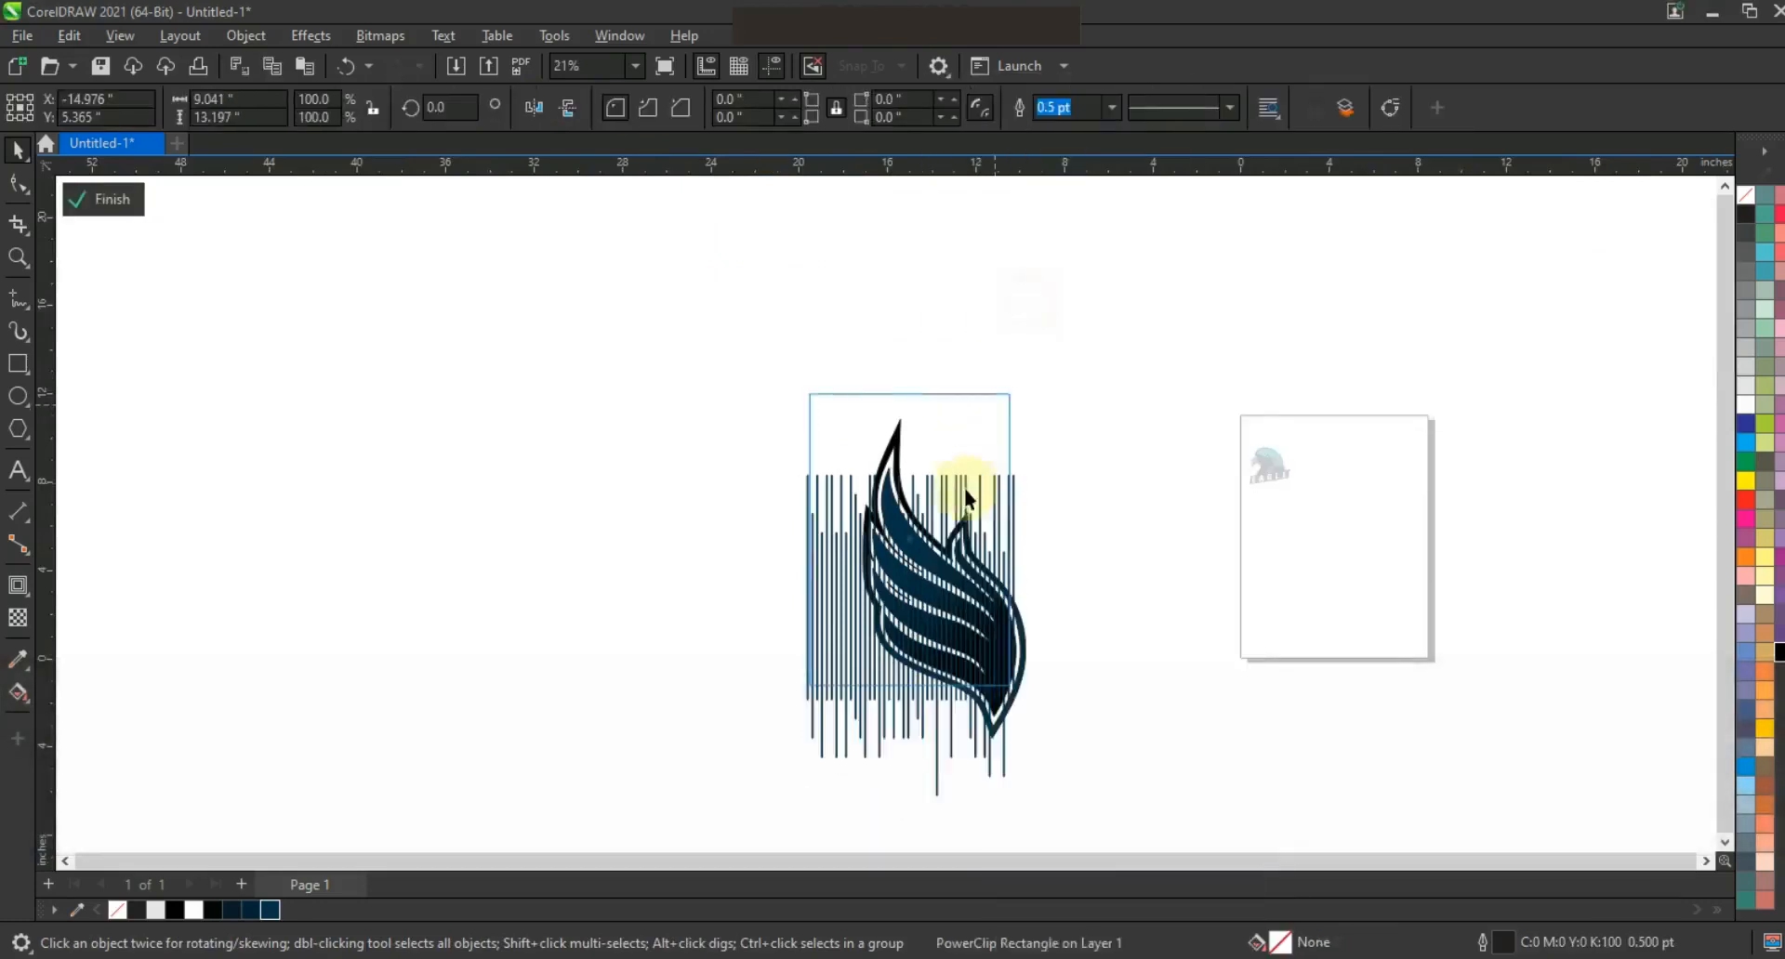
{"action": "left_click", "coordinate": [967, 492]}
{"action": "key", "text": "shift+Page_Down"}
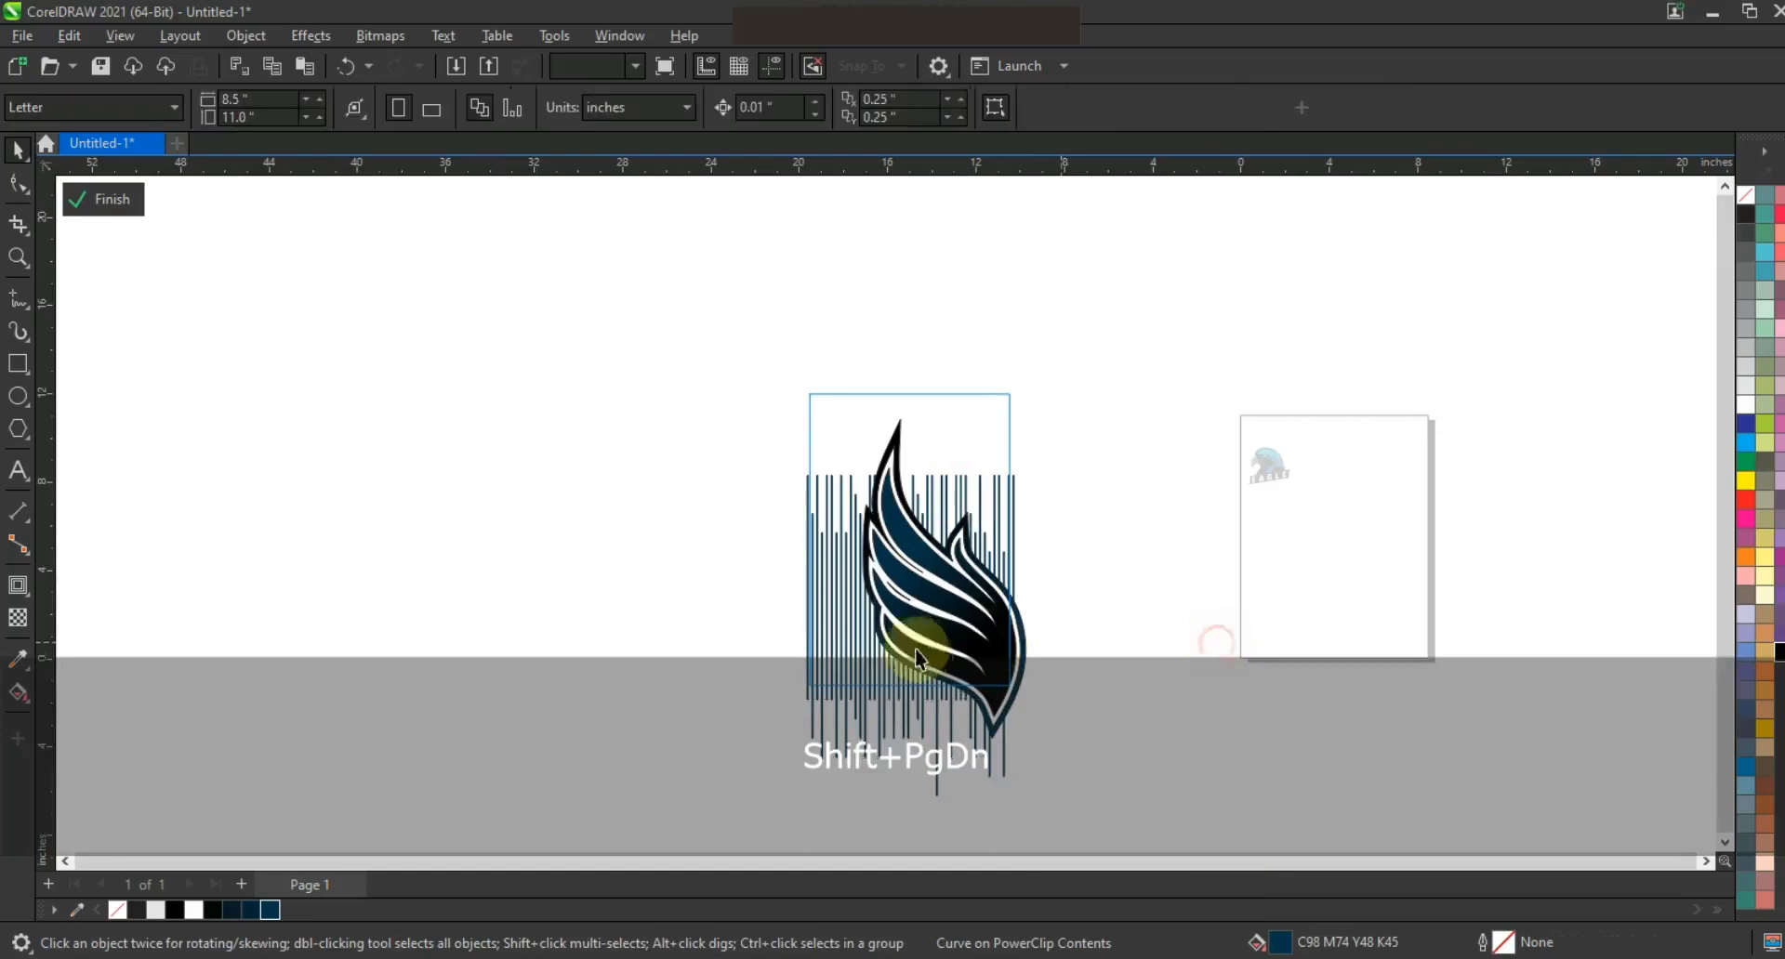
{"action": "right_click", "coordinate": [825, 618]}
{"action": "left_click", "coordinate": [872, 354]}
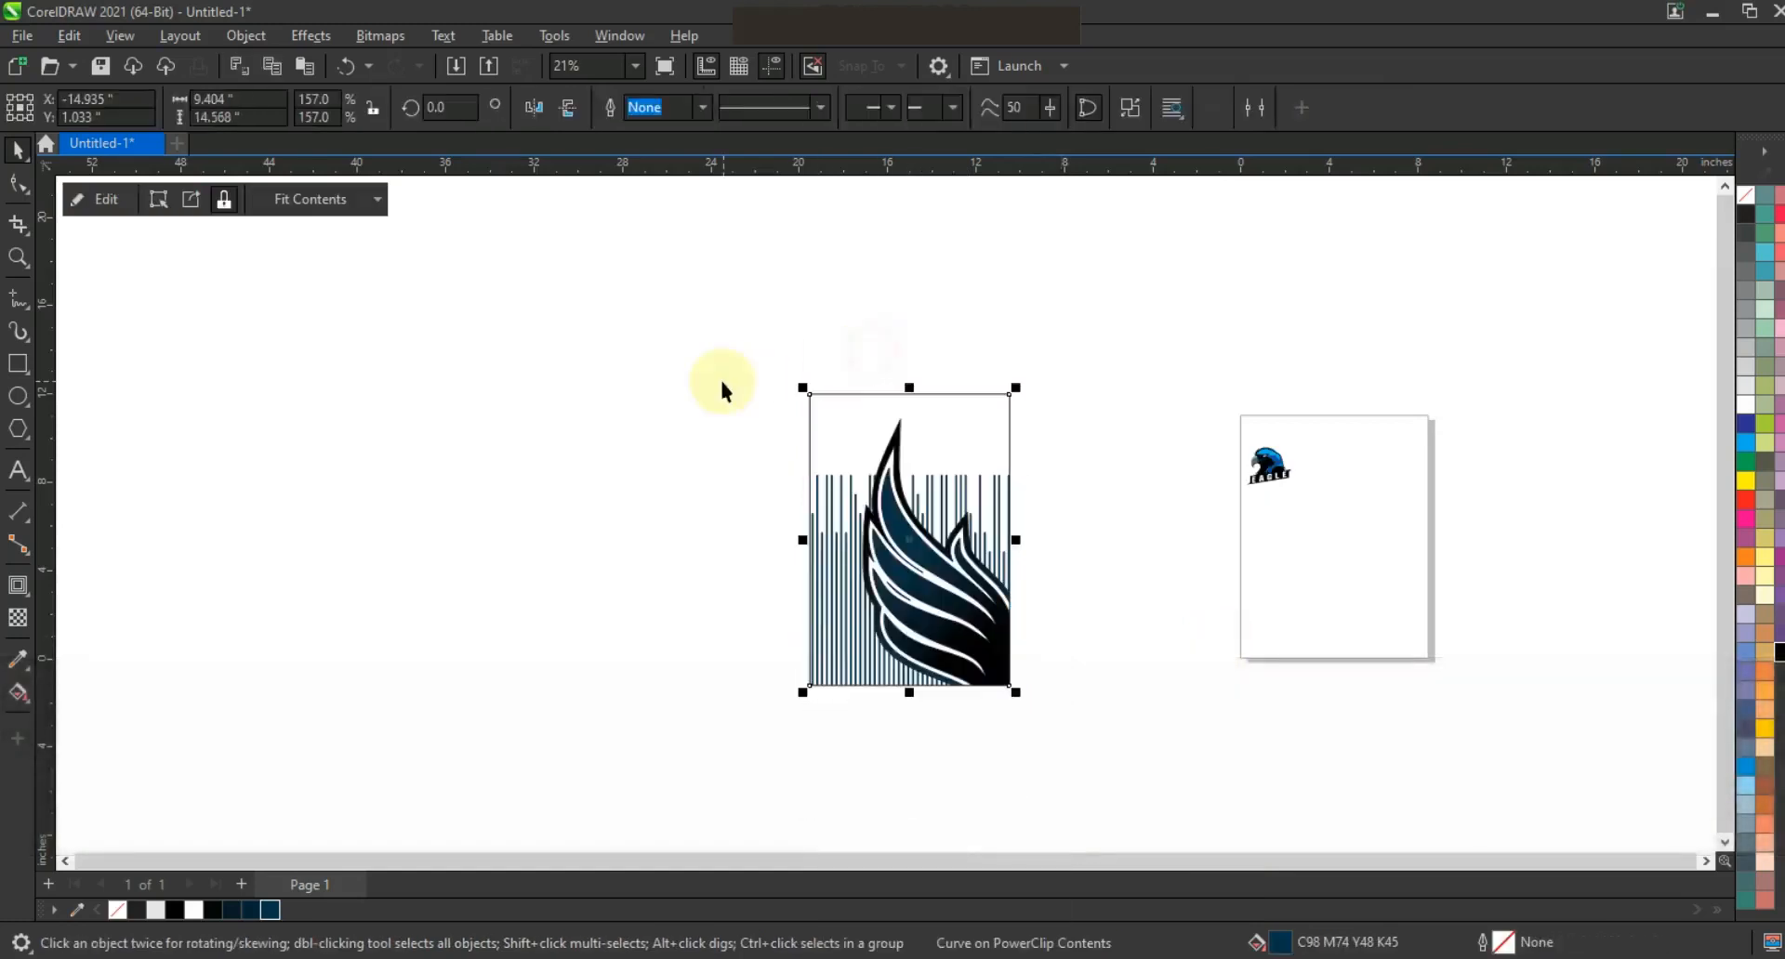
{"action": "key", "text": "ctrl+z"}
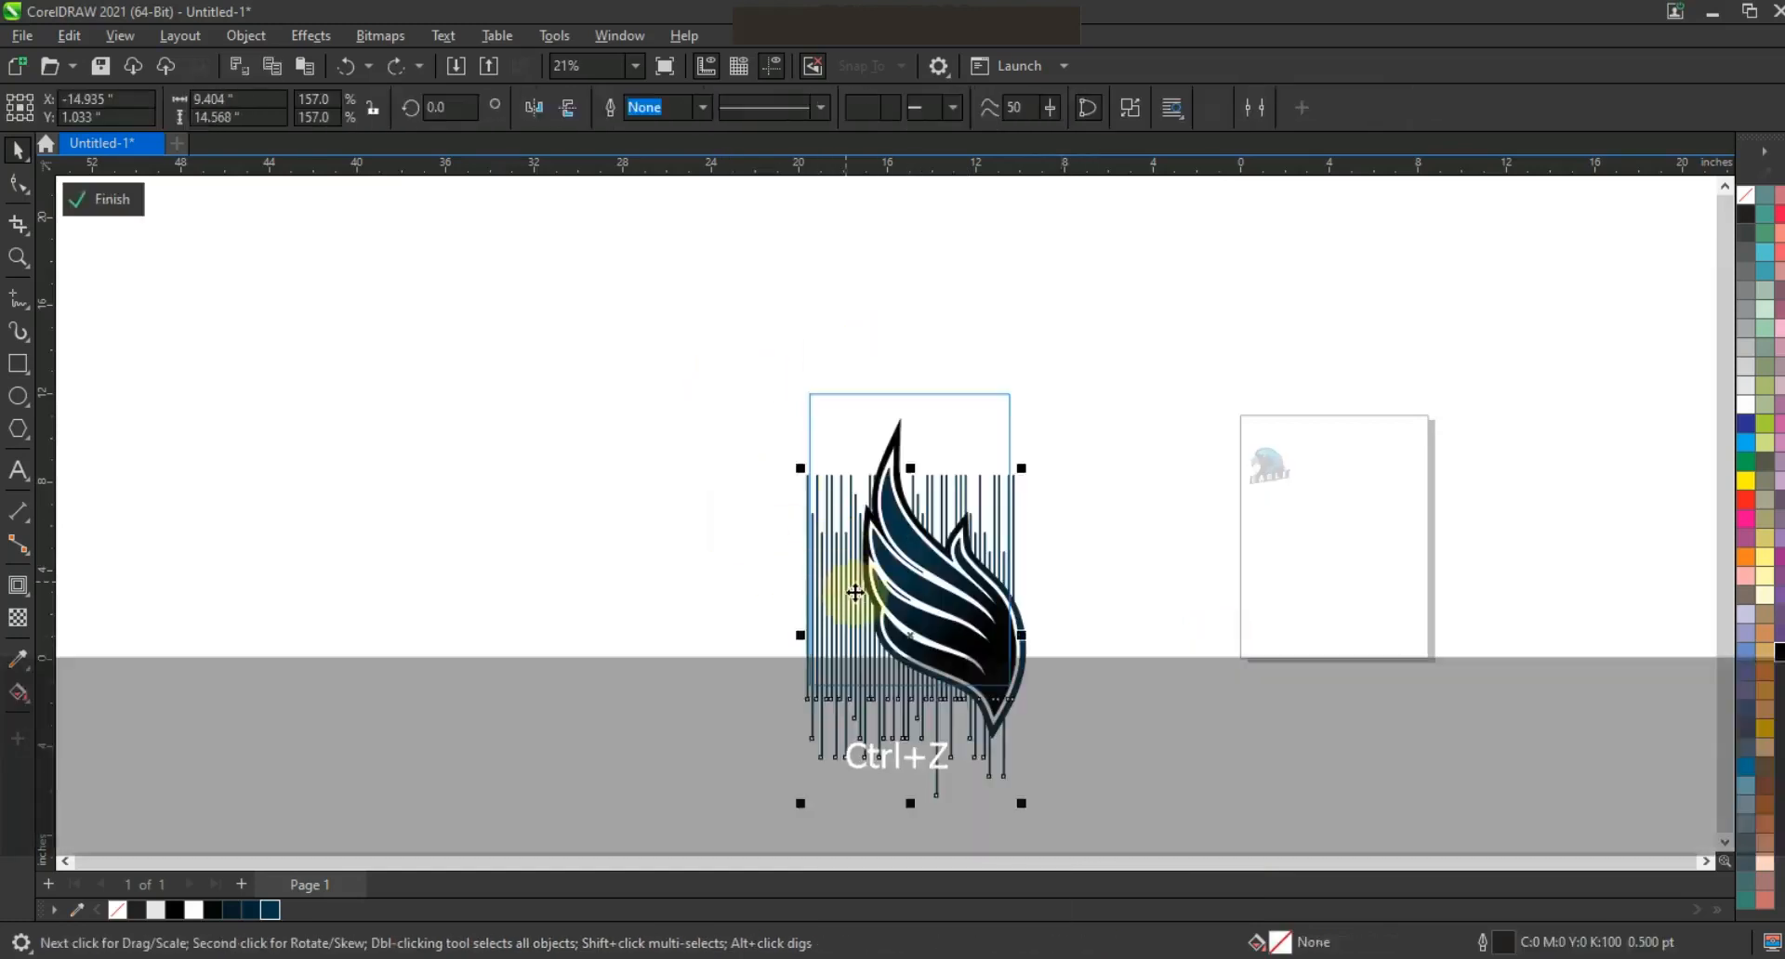
Skew the line pattern vertically so it slopes down to the right, and stretch it to about 18.88 inches high
{"action": "left_click", "coordinate": [1025, 632]}
{"action": "left_click_drag", "start_coordinate": [1026, 650], "coordinate": [1026, 673]}
{"action": "left_click_drag", "start_coordinate": [804, 652], "coordinate": [795, 619]}
{"action": "left_click", "coordinate": [897, 716]}
{"action": "left_click", "coordinate": [887, 709]}
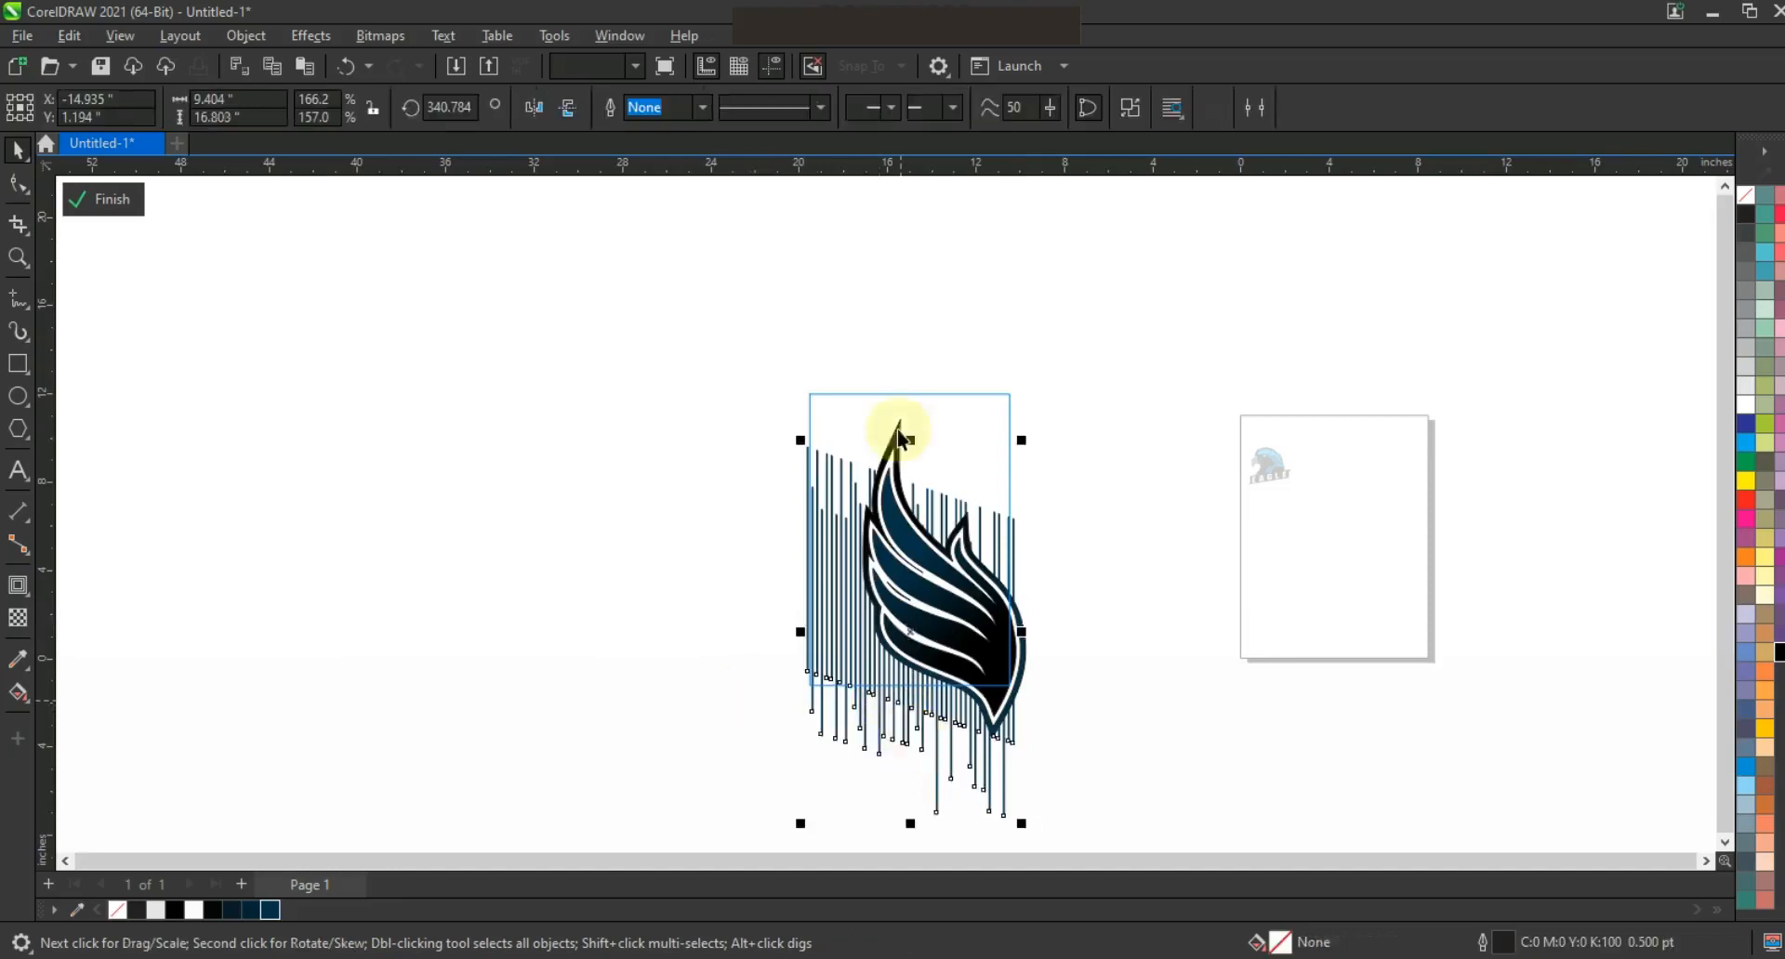
{"action": "left_click_drag", "start_coordinate": [911, 441], "coordinate": [913, 416]}
{"action": "left_click_drag", "start_coordinate": [899, 701], "coordinate": [900, 710]}
Finish editing the PowerClip contents holding the skewed lines and leave the rectangle deselected
{"action": "right_click", "coordinate": [900, 710]}
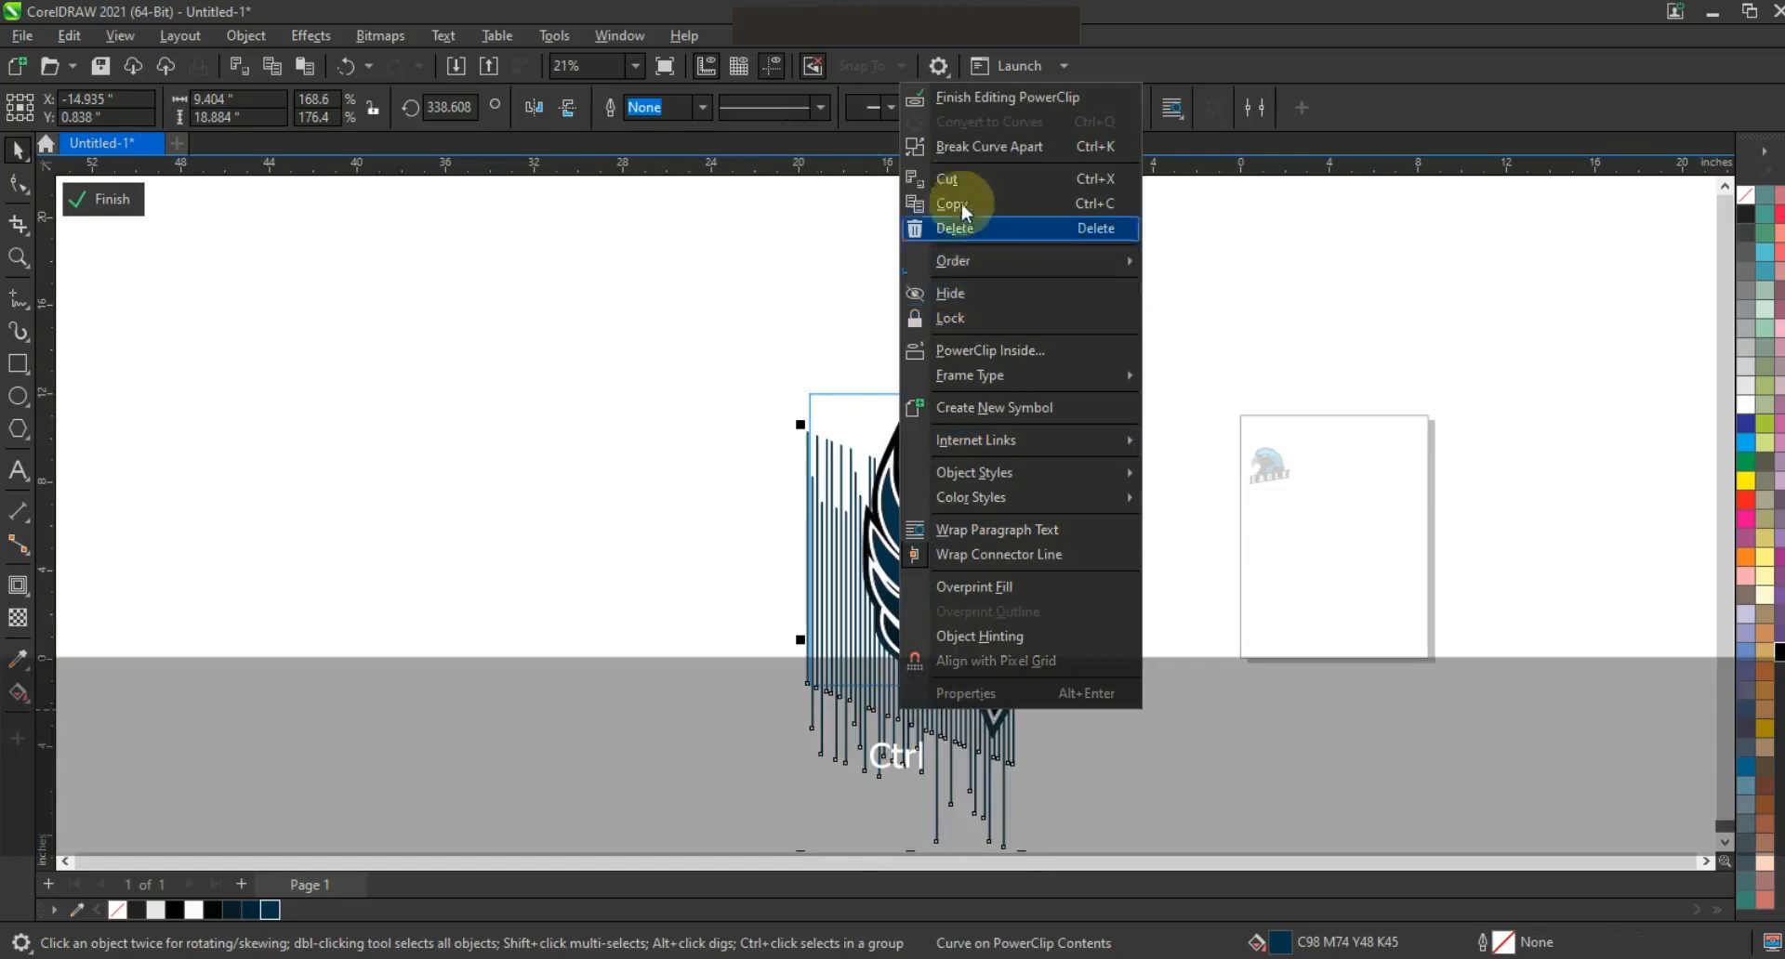
{"action": "left_click", "coordinate": [957, 88]}
{"action": "left_click_drag", "start_coordinate": [746, 288], "coordinate": [1307, 682]}
{"action": "key", "text": "shift+F2"}
{"action": "key", "text": "Escape"}
{"action": "left_click", "coordinate": [409, 469]}
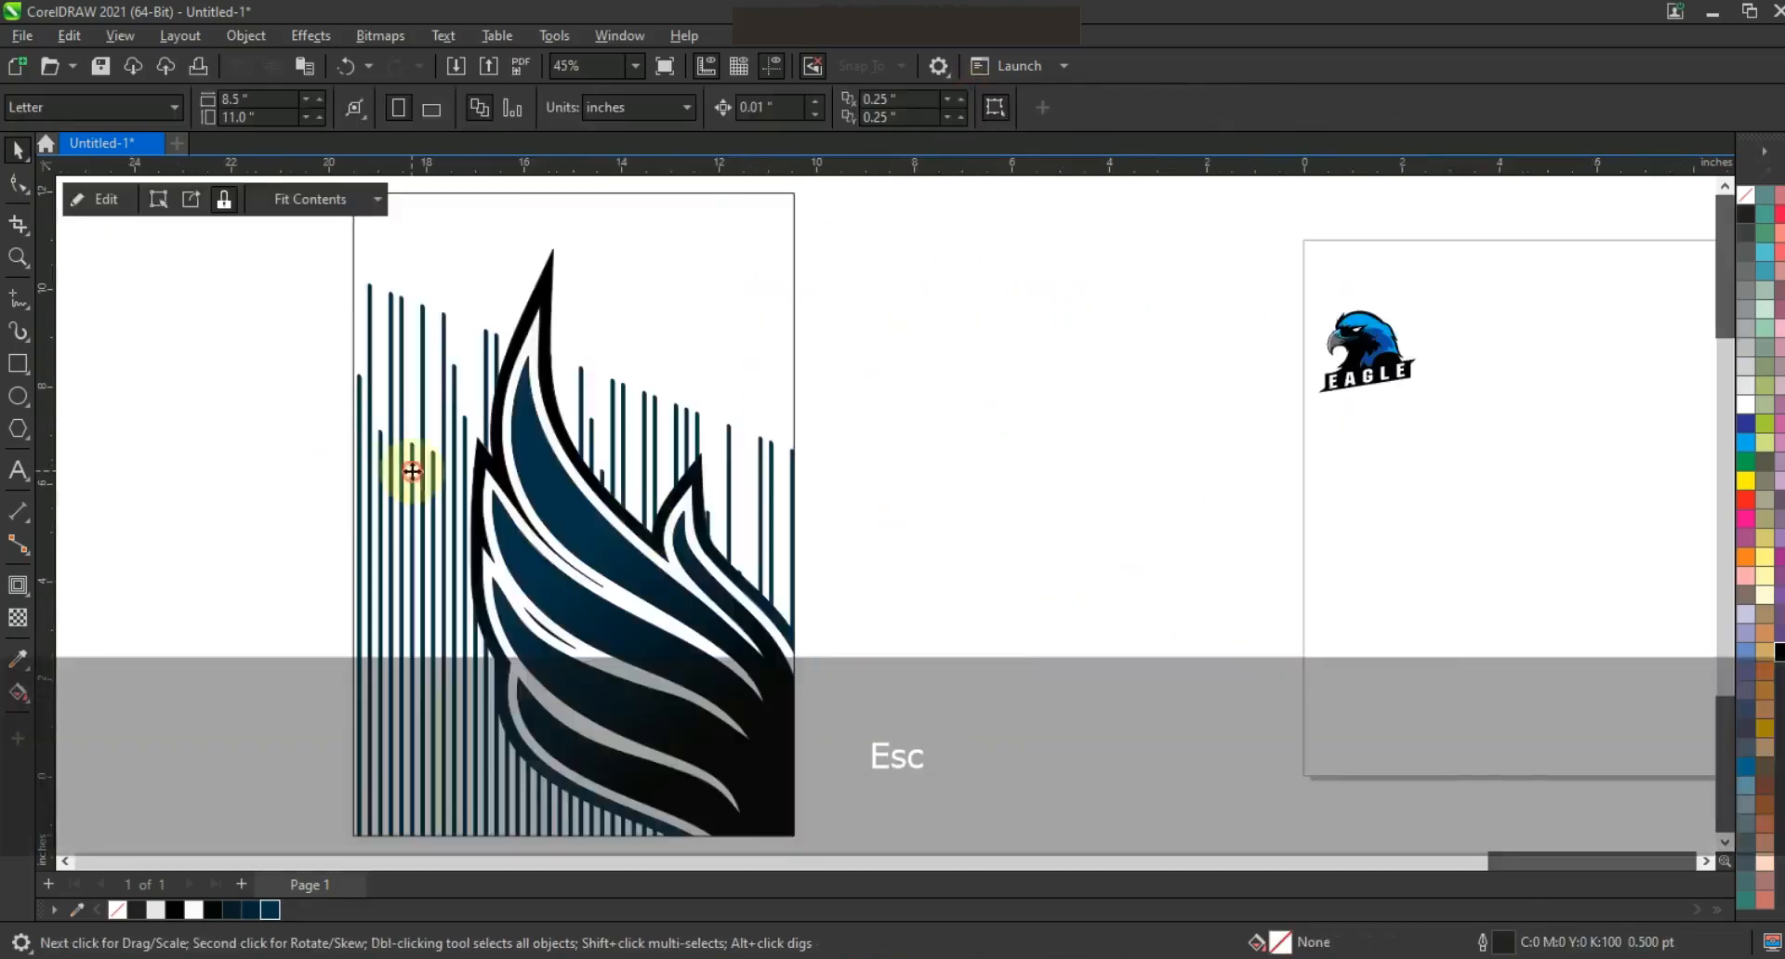
{"action": "left_click", "coordinate": [877, 435]}
Move the EAGLE logo from the page into the white area at the tall rectangle's upper right and deselect it
{"action": "left_click", "coordinate": [789, 481]}
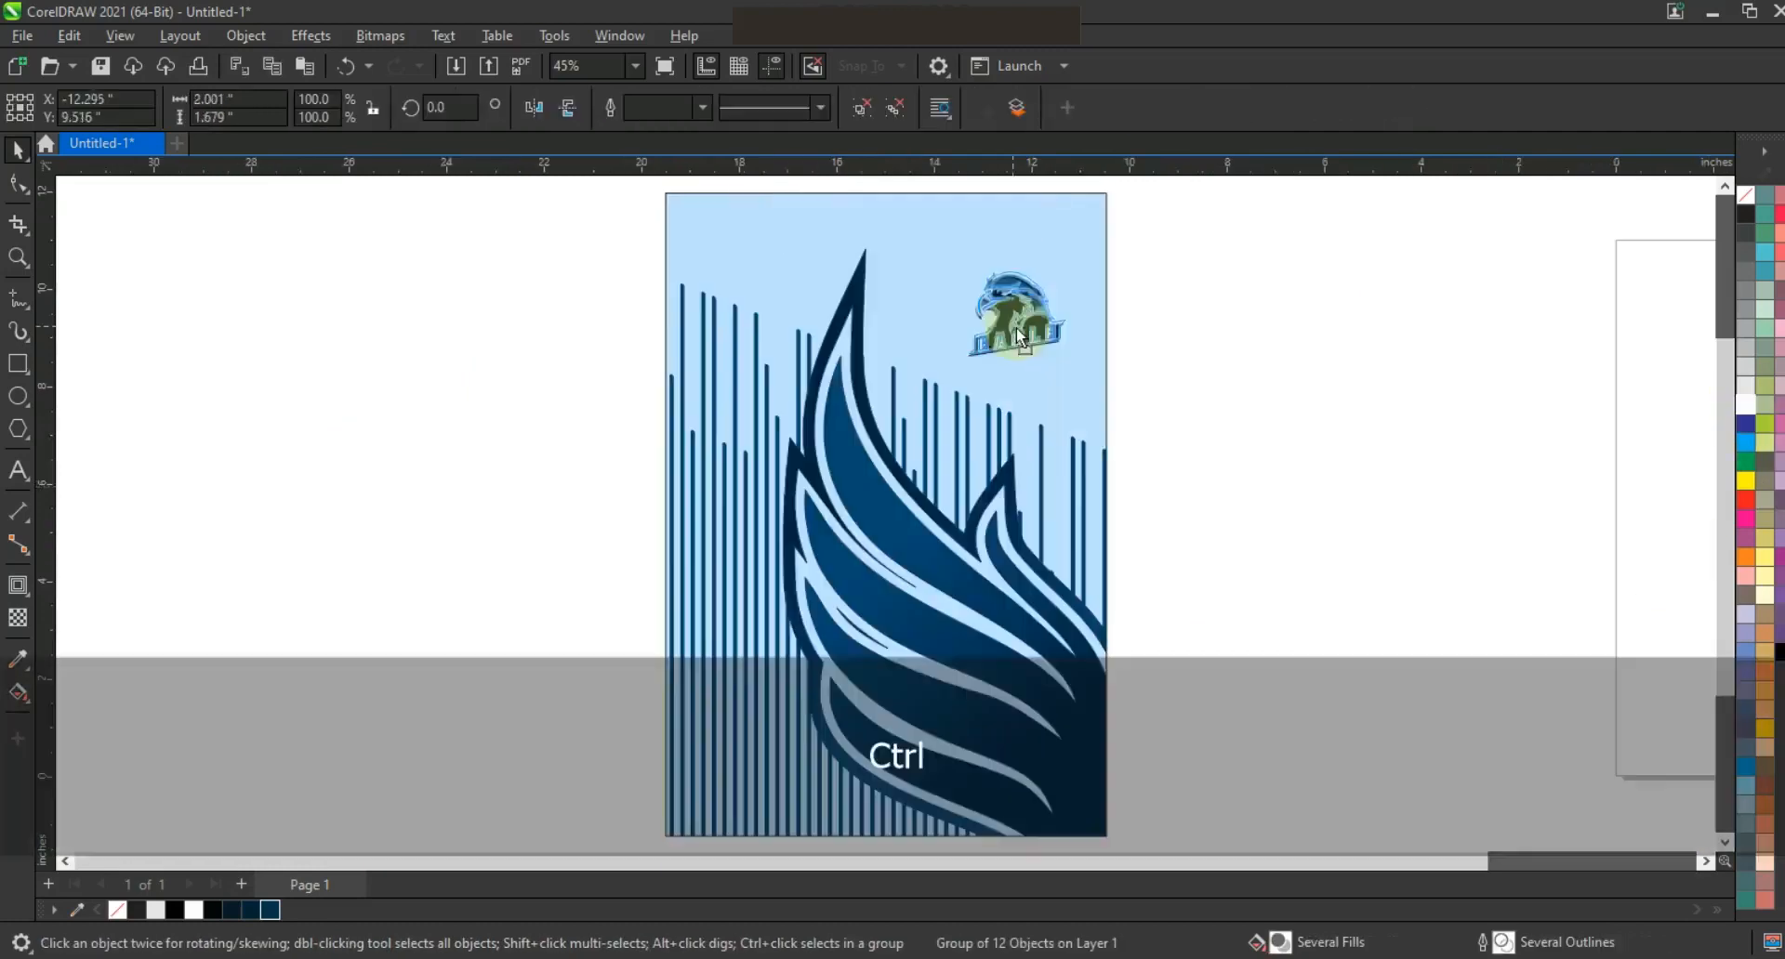
{"action": "mouse_move", "coordinate": [1021, 327]}
{"action": "left_mouse_down"}
{"action": "mouse_move", "coordinate": [1071, 359]}
{"action": "mouse_move", "coordinate": [1018, 338]}
{"action": "left_mouse_up"}
{"action": "left_click", "coordinate": [1212, 409]}
Add the artistic text EAGLE in the empty area beside the tall rectangle and set its font to Machine BT
{"action": "left_click", "coordinate": [17, 471]}
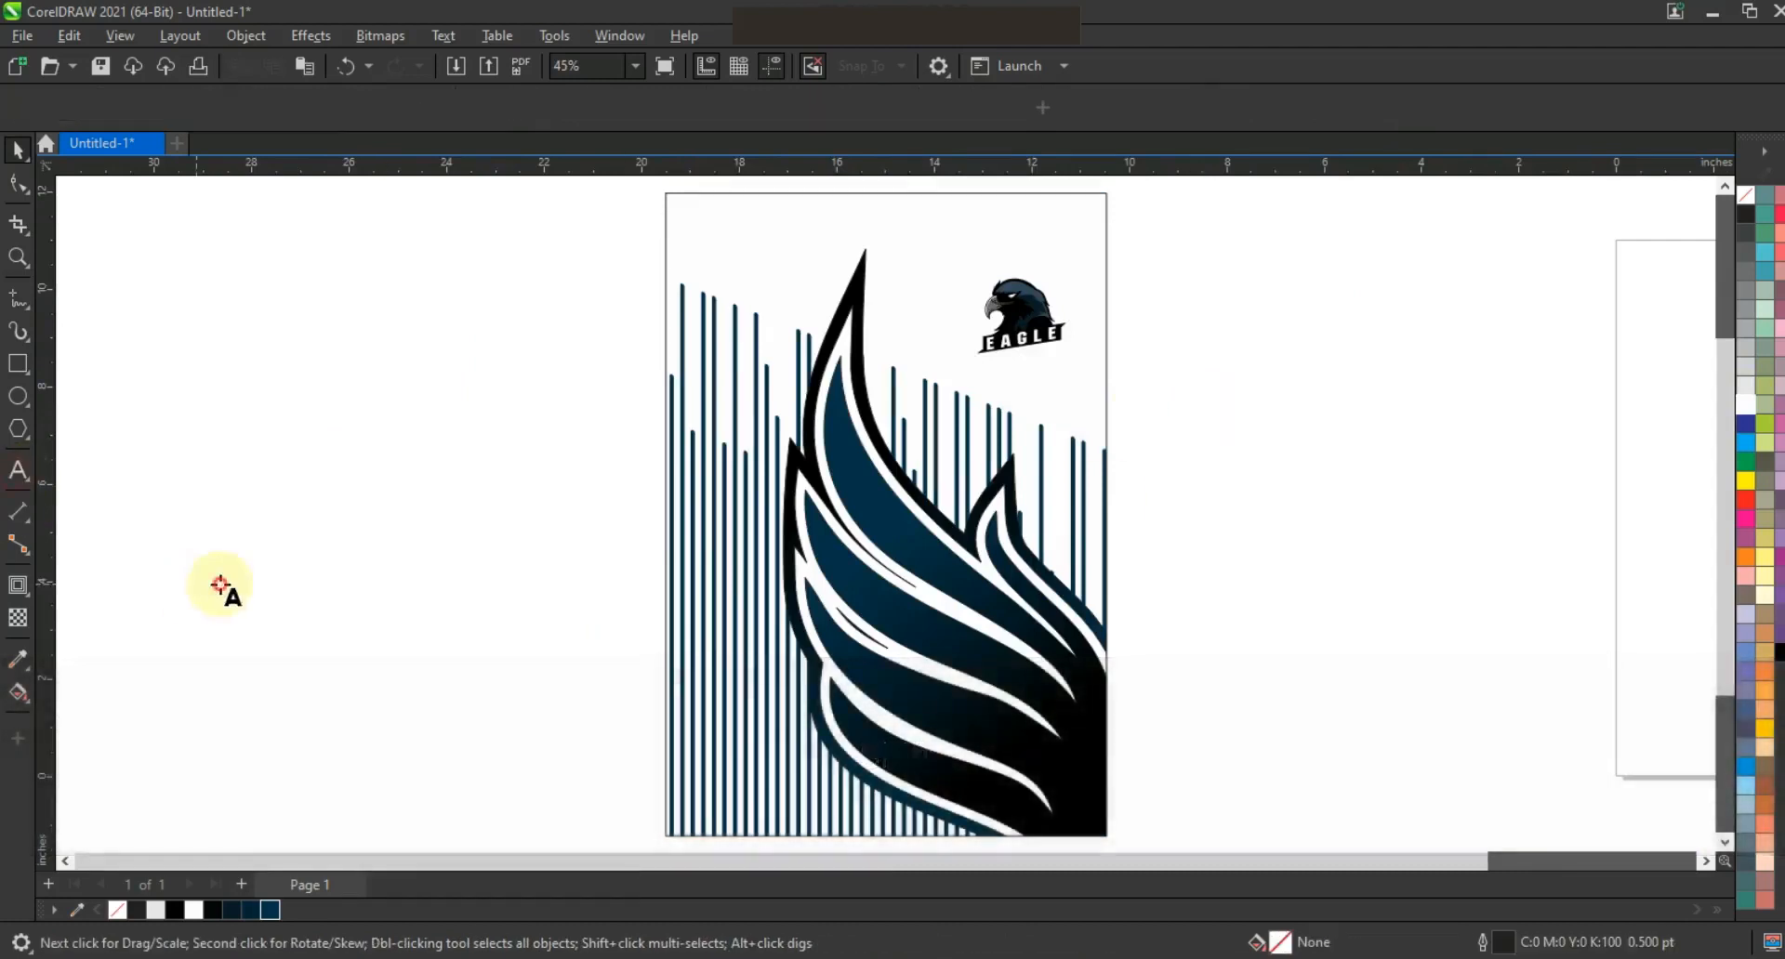
{"action": "key", "text": "Caps_Lock"}
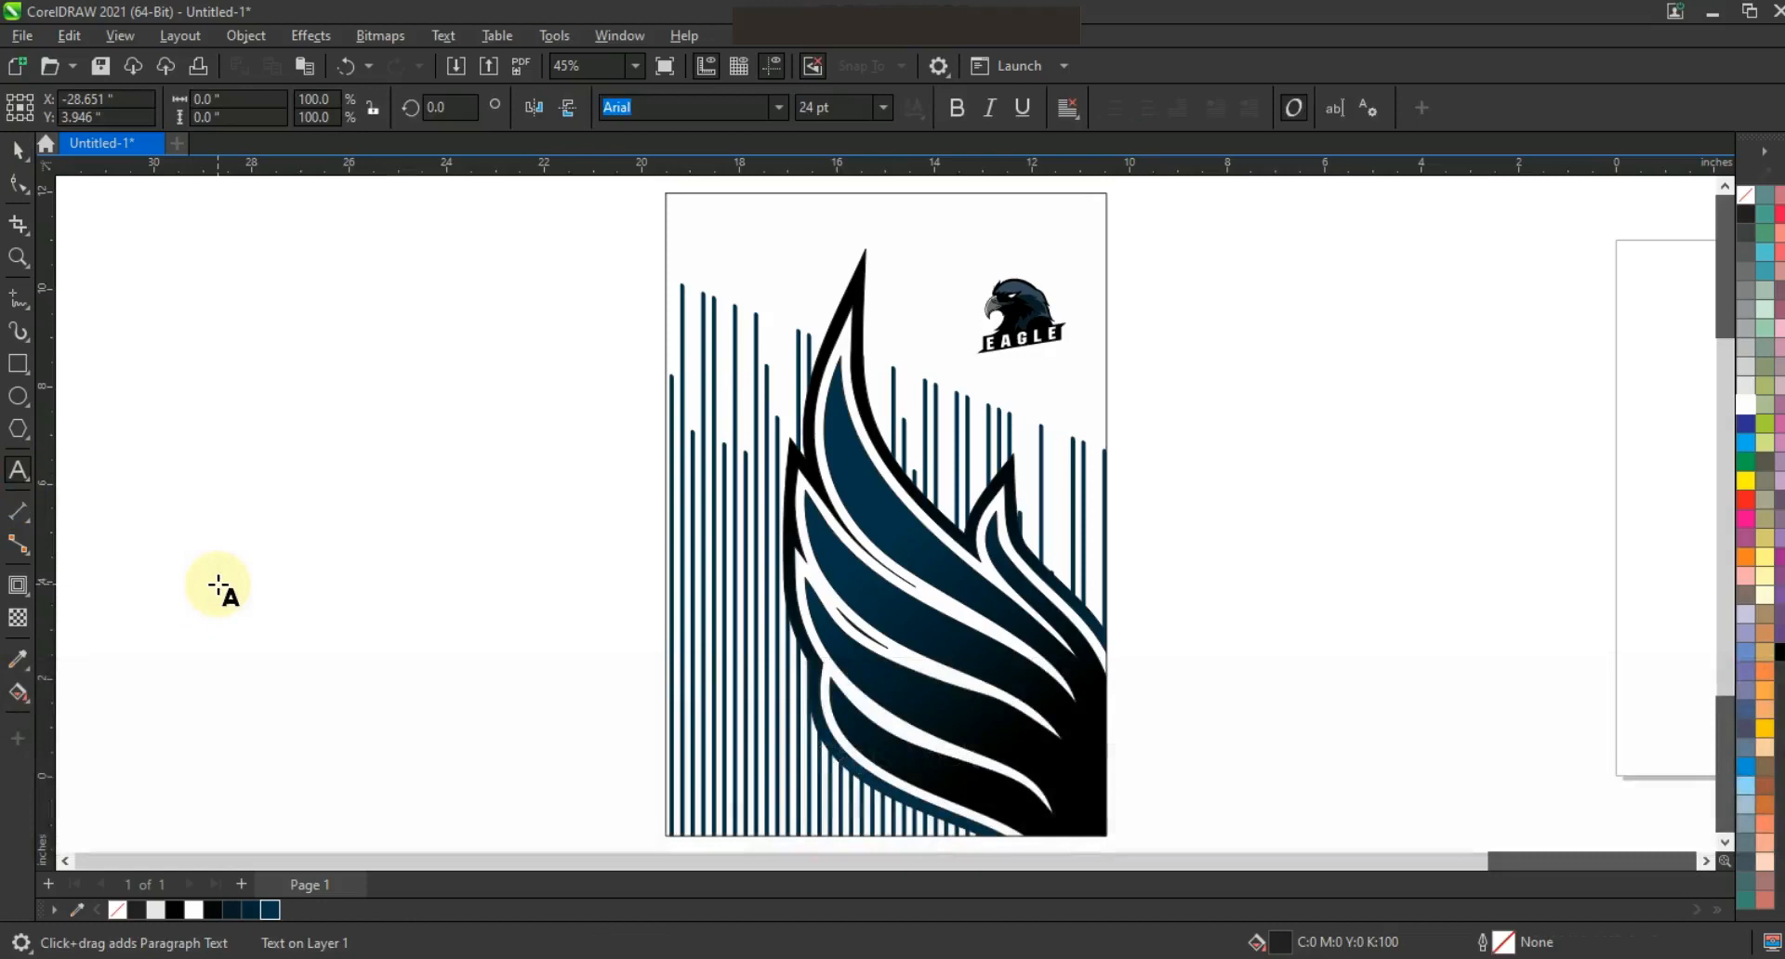
{"action": "left_click", "coordinate": [220, 585]}
{"action": "type", "text": "T"}
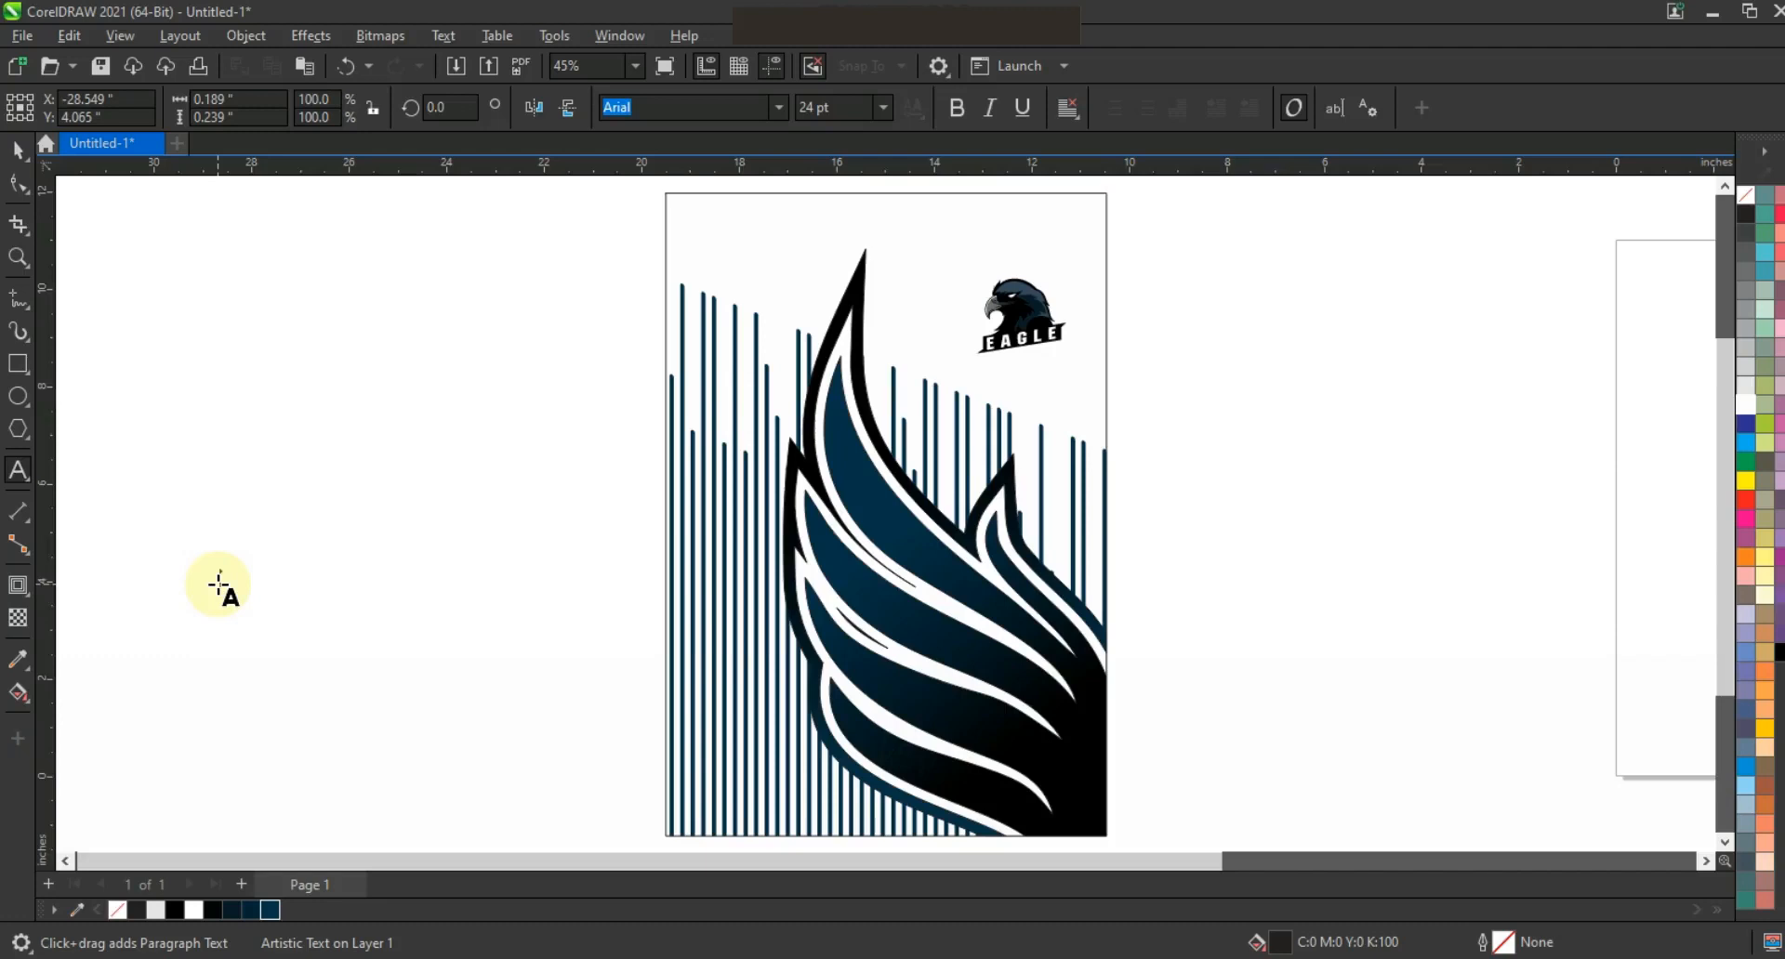
{"action": "type", "text": "EAGLE"}
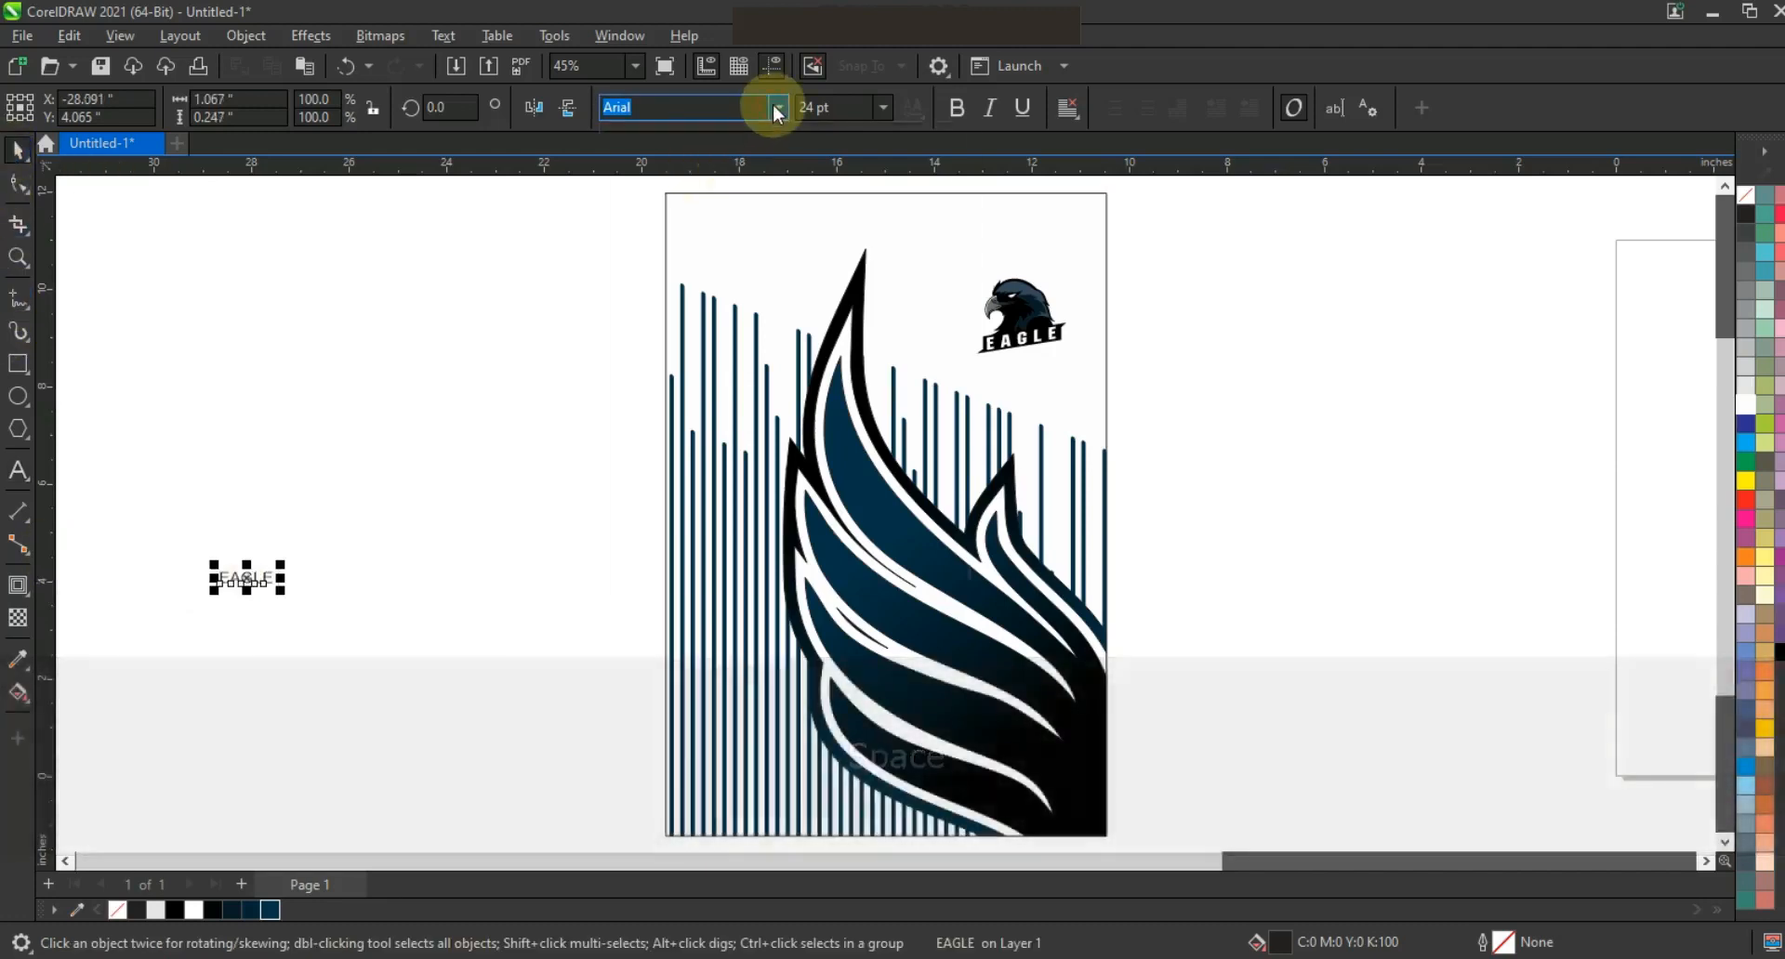
{"action": "left_click", "coordinate": [775, 107]}
{"action": "left_click", "coordinate": [722, 203]}
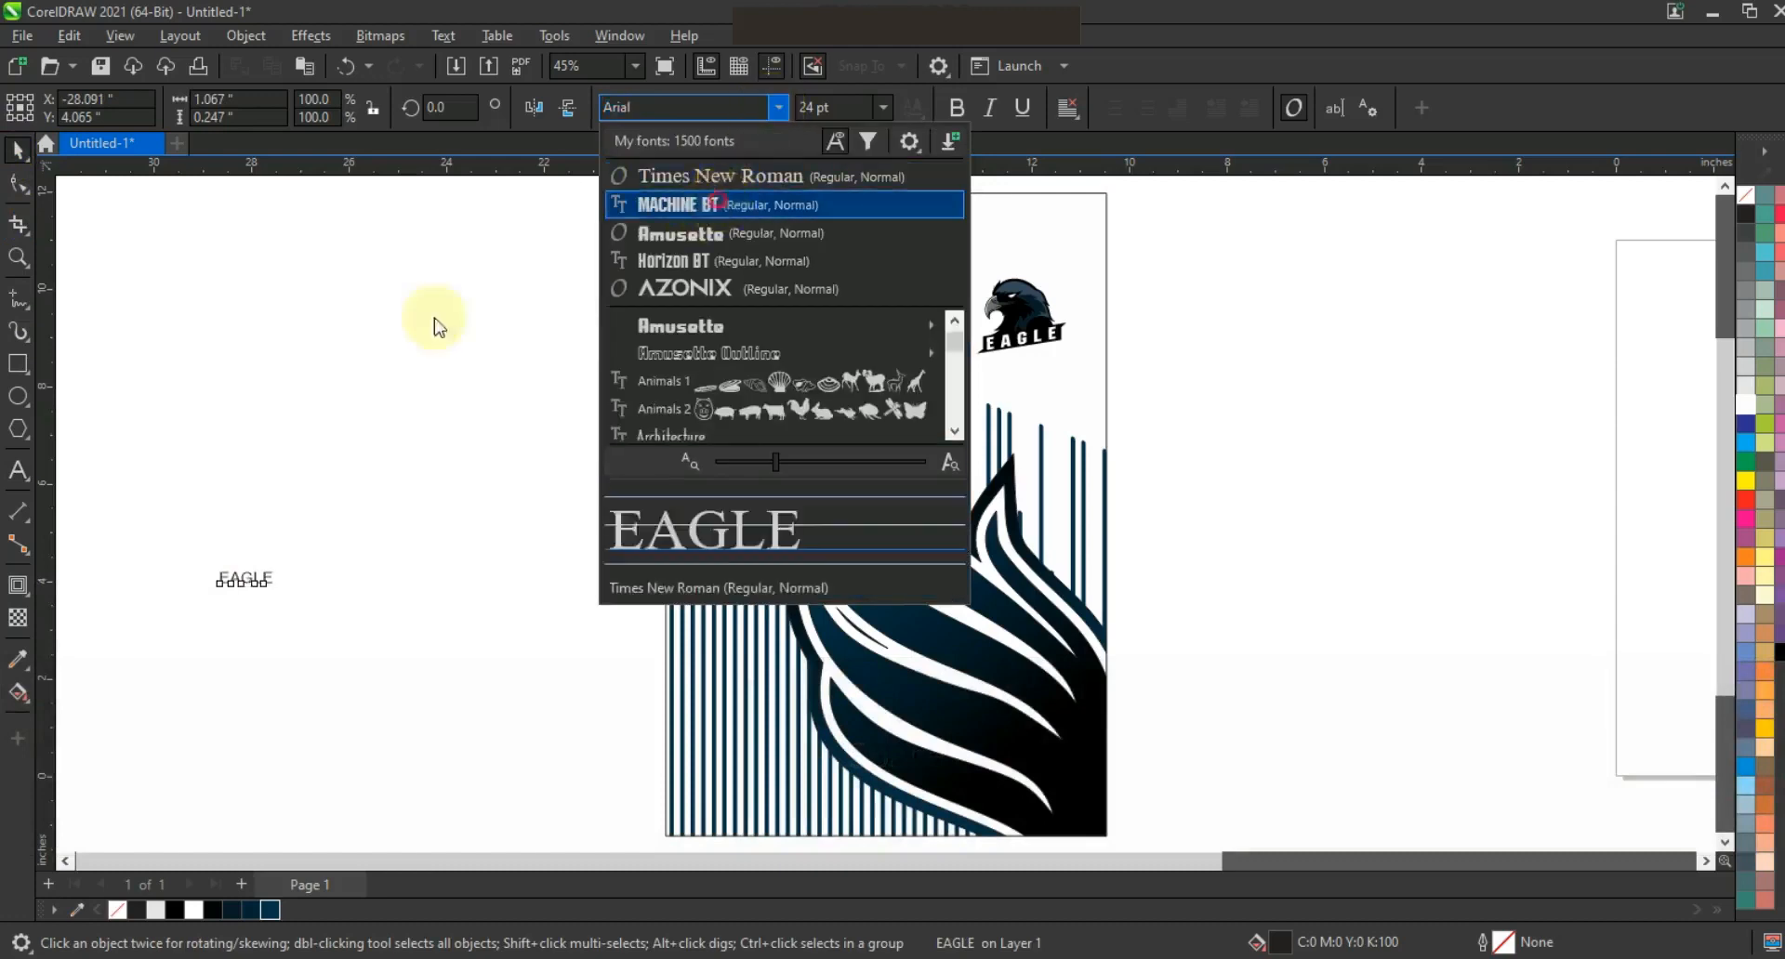
Rotate the EAGLE text 90 degrees, enlarge it to about 170 pt and place it at the tall rectangle's lower left
{"action": "left_click", "coordinate": [248, 580]}
{"action": "mouse_move", "coordinate": [244, 533]}
{"action": "left_mouse_down"}
{"action": "mouse_move", "coordinate": [236, 511]}
{"action": "mouse_move", "coordinate": [254, 541]}
{"action": "left_mouse_up"}
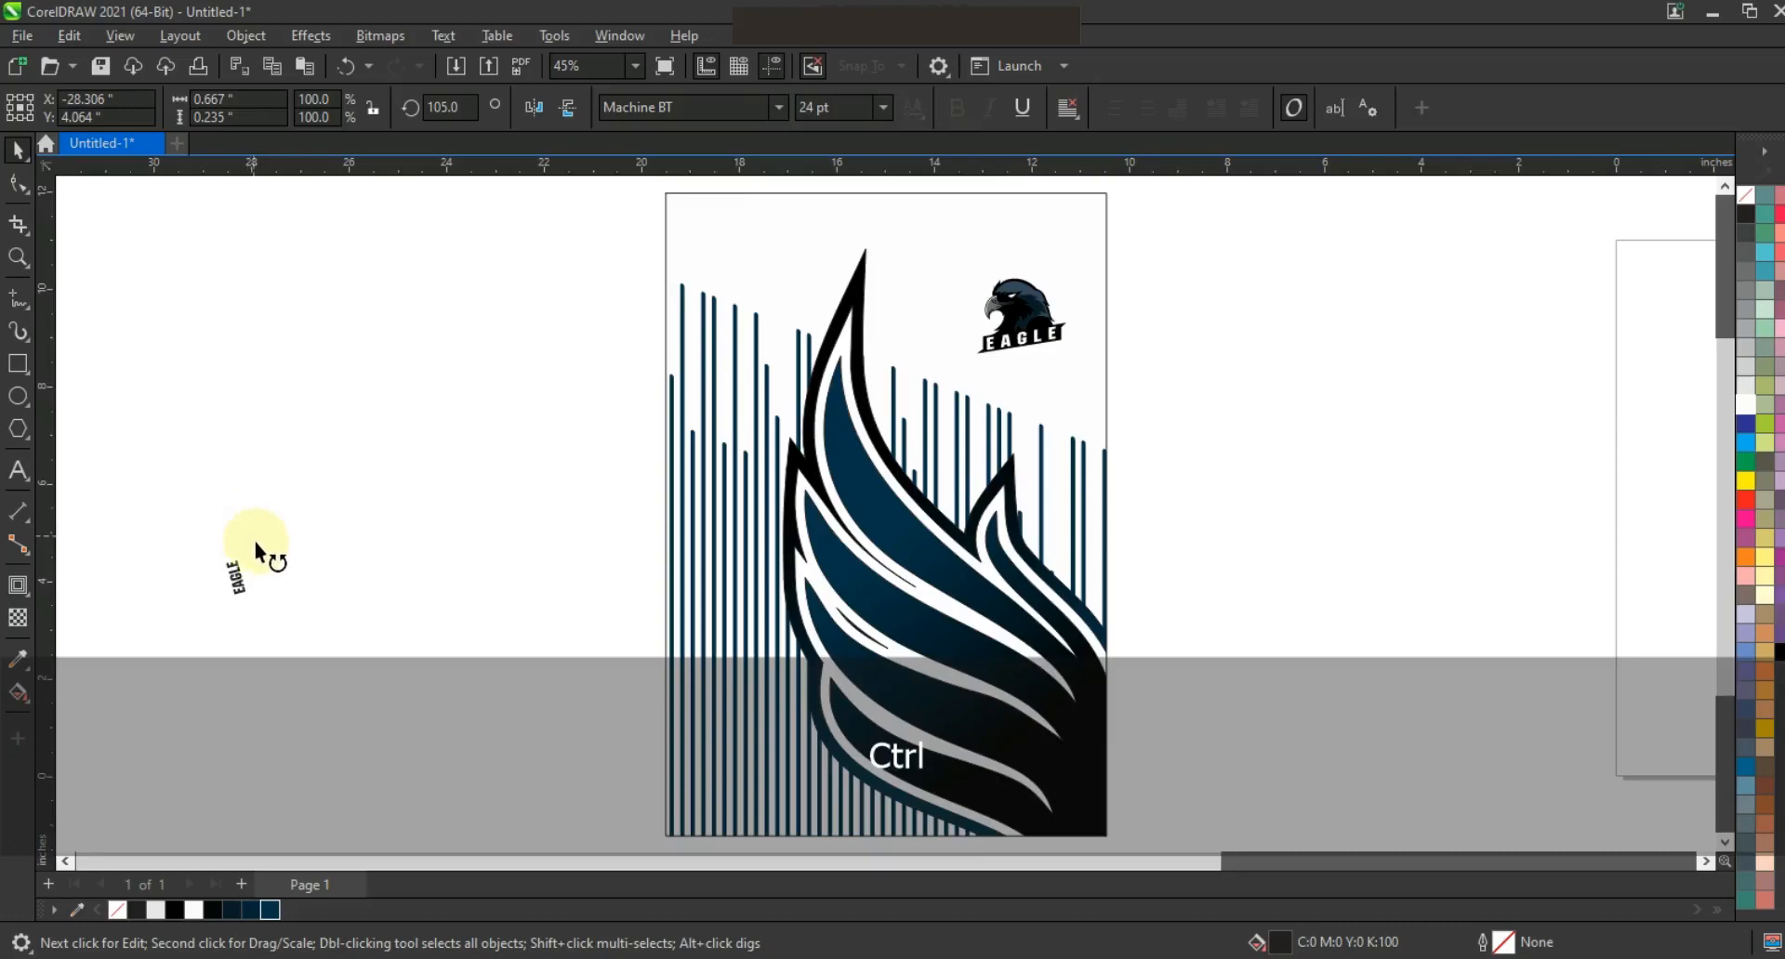
{"action": "left_click_drag", "start_coordinate": [319, 399], "coordinate": [777, 507]}
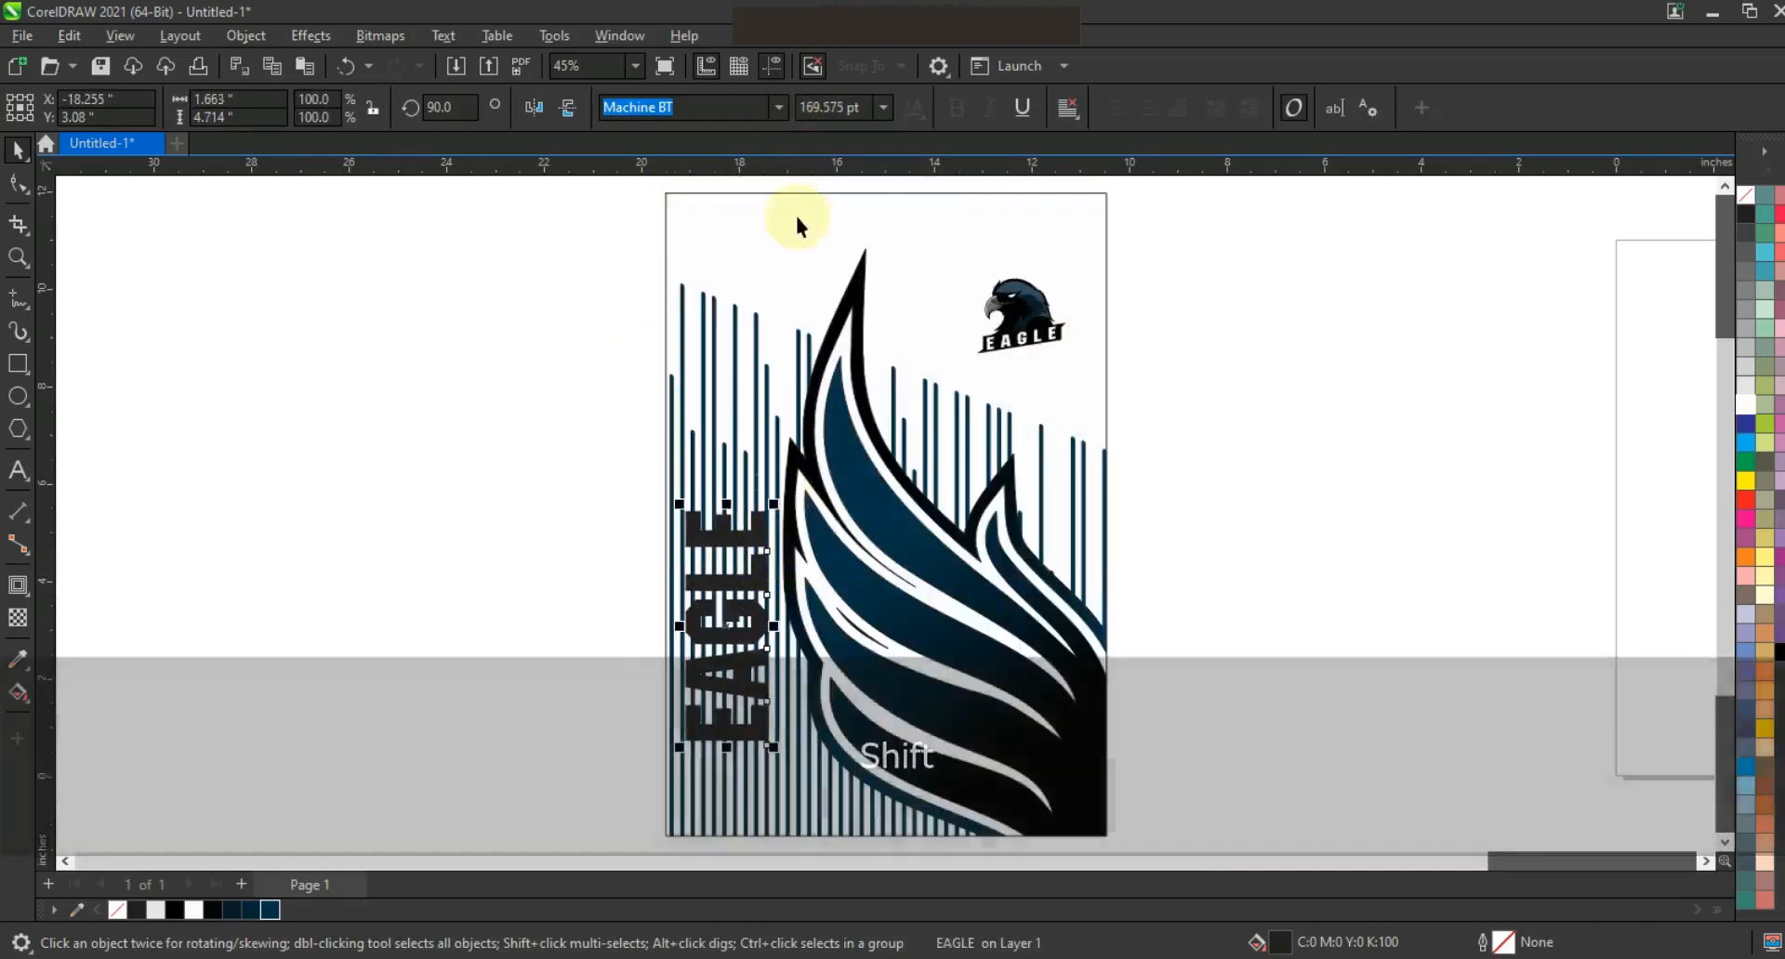
Convert the vertical EAGLE text to curves and give it an 8 pt outline
{"action": "key", "text": "ctrl+q"}
{"action": "double_click", "coordinate": [1480, 942]}
{"action": "left_click", "coordinate": [790, 359]}
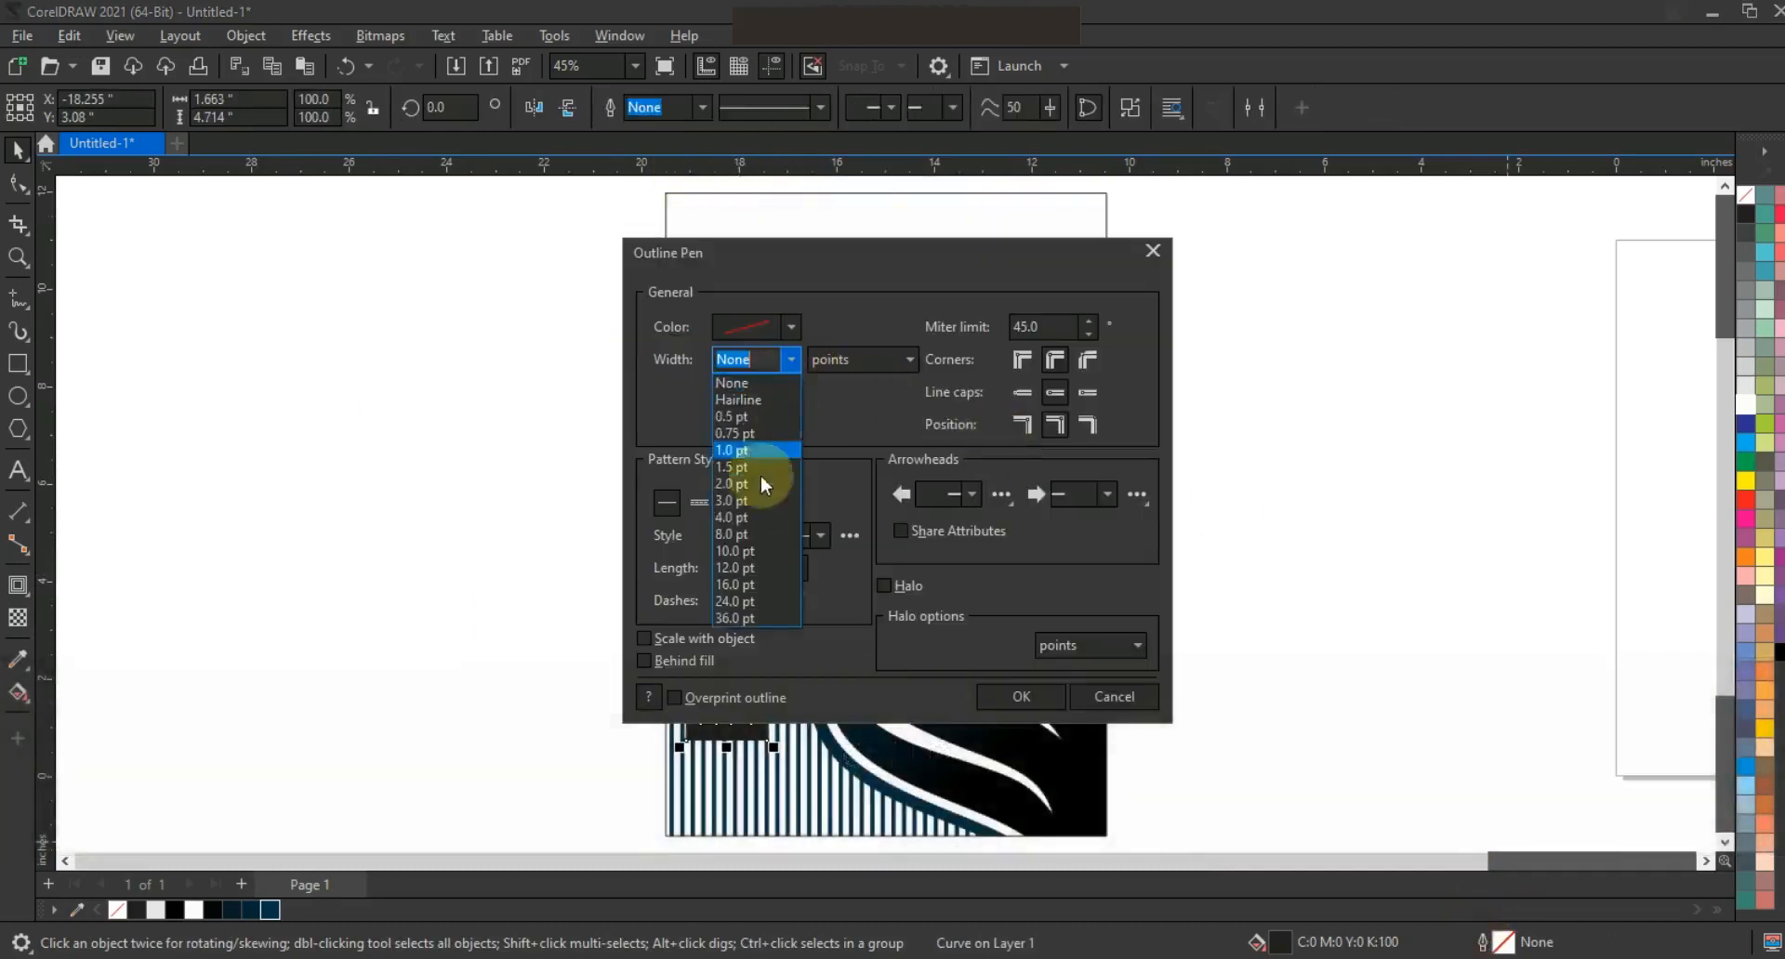
{"action": "left_click", "coordinate": [743, 534]}
{"action": "left_click", "coordinate": [996, 697]}
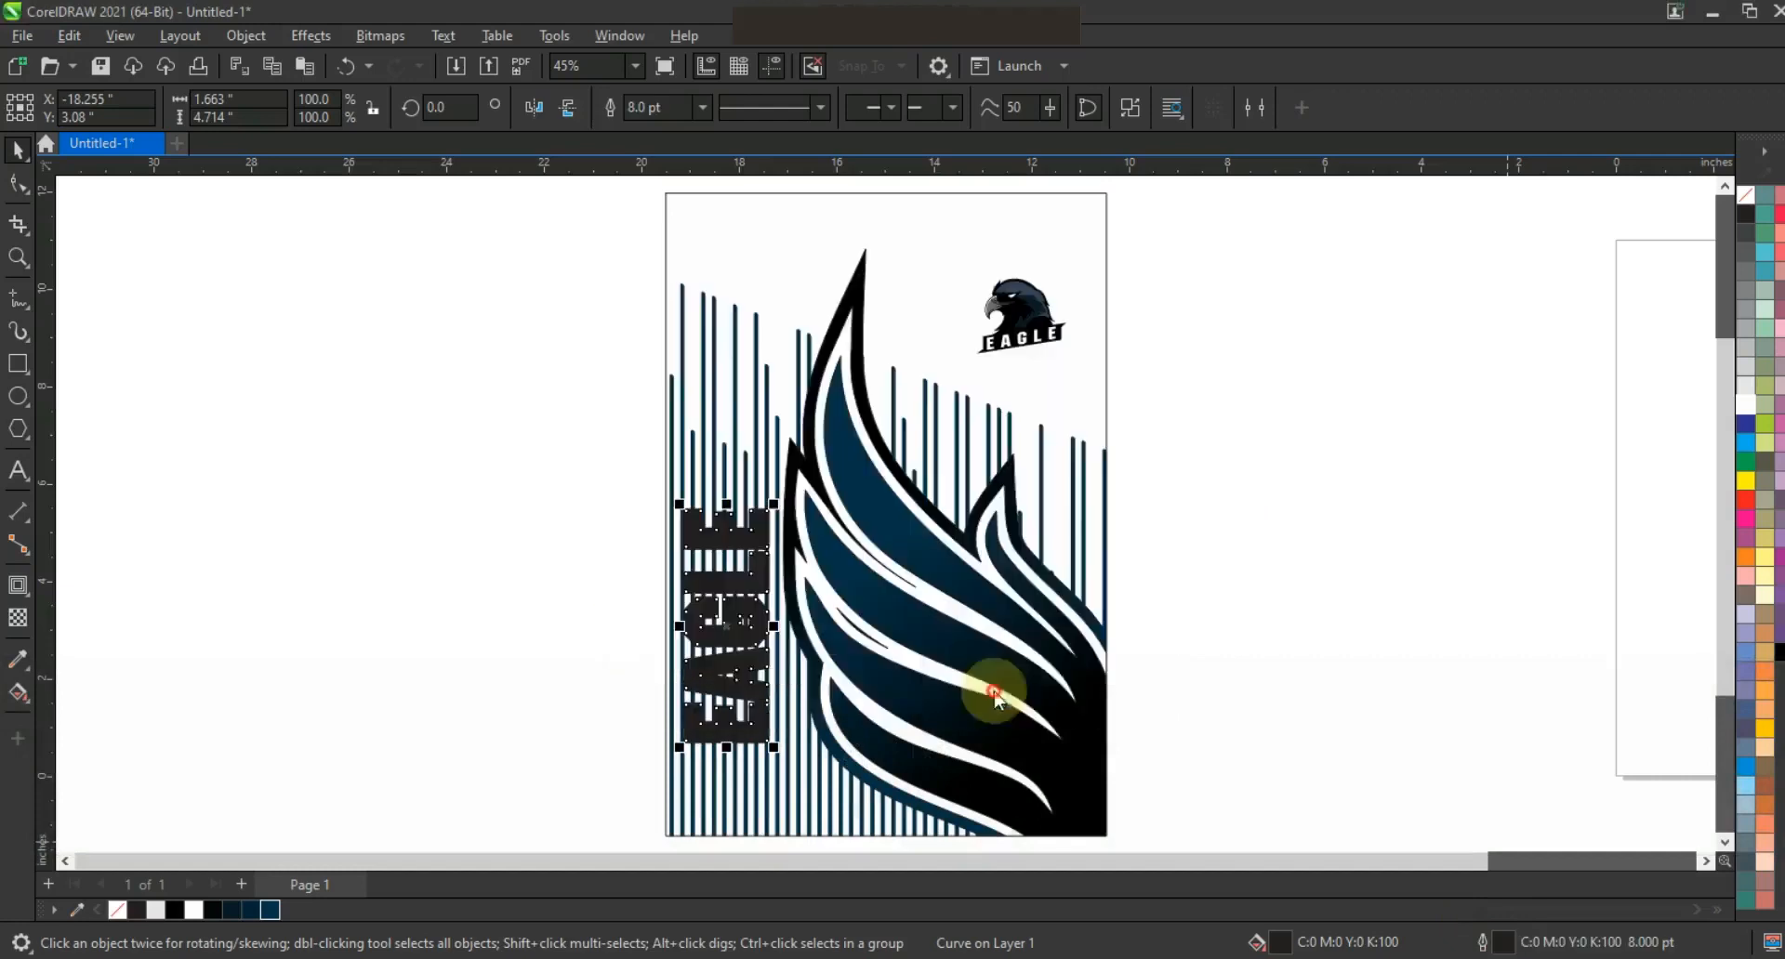
Fill the vertical EAGLE lettering white and colour its outline near-black (C76 M68 Y65 K89)
{"action": "right_click", "coordinate": [1746, 405]}
{"action": "left_click", "coordinate": [1729, 410]}
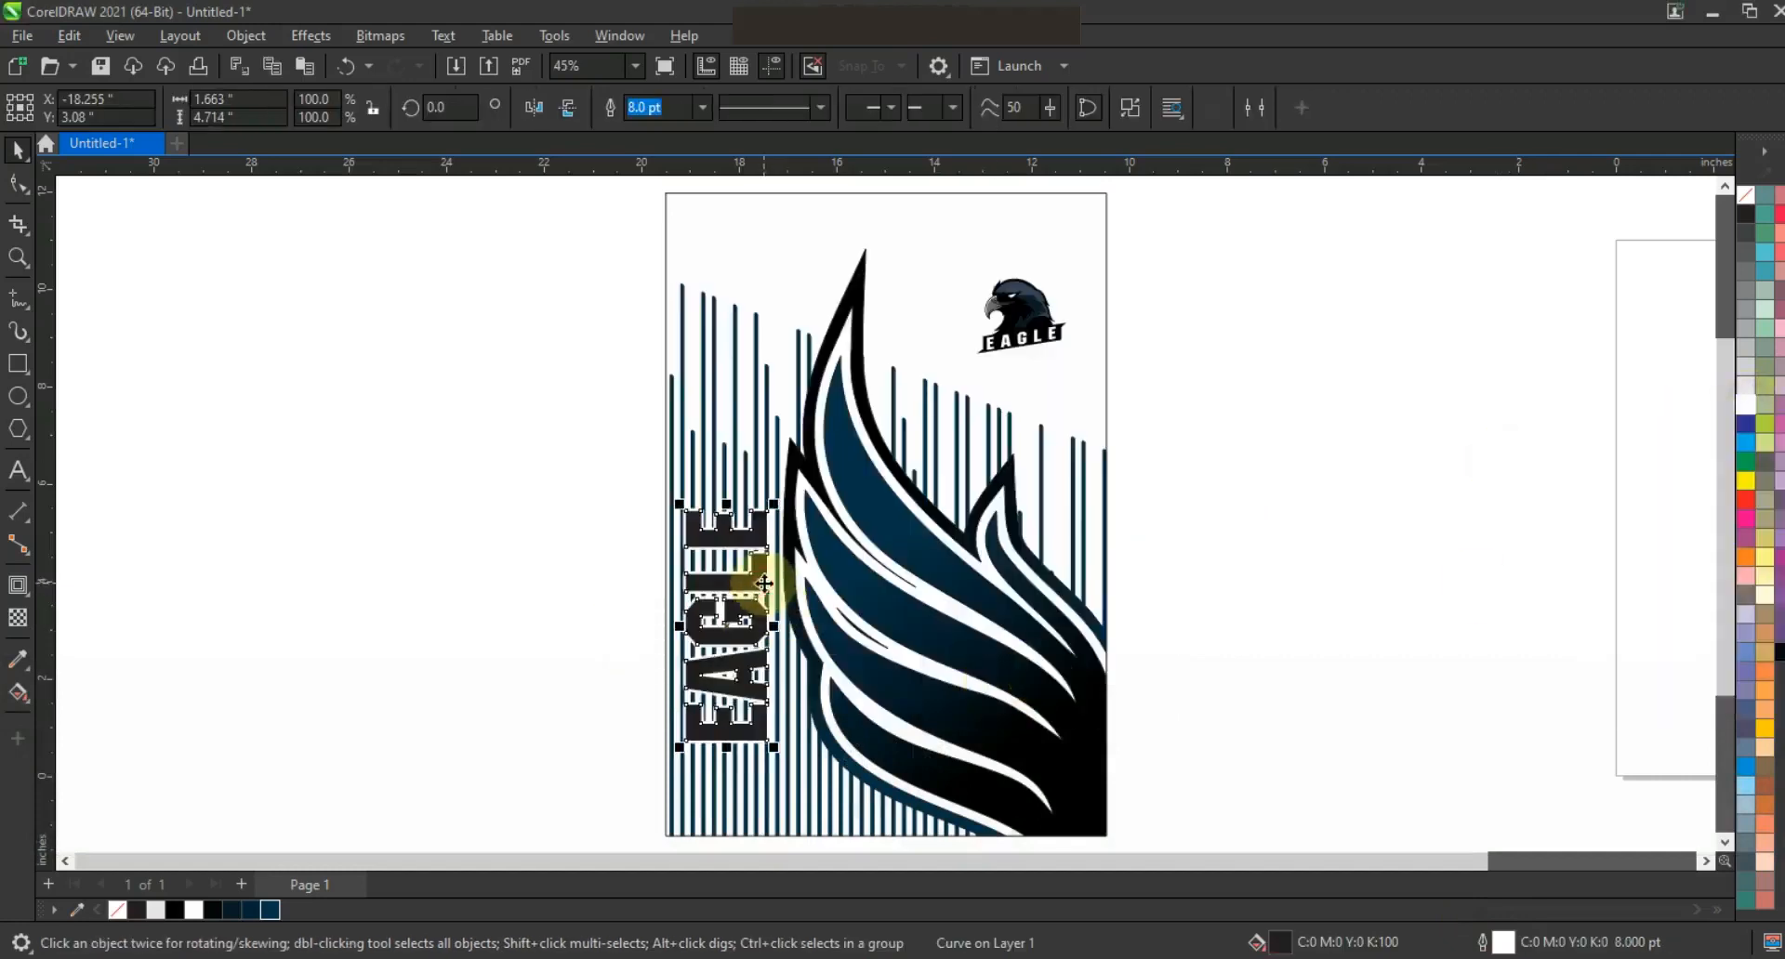
{"action": "left_click", "coordinate": [192, 911]}
{"action": "right_click", "coordinate": [212, 907]}
{"action": "left_click", "coordinate": [297, 704]}
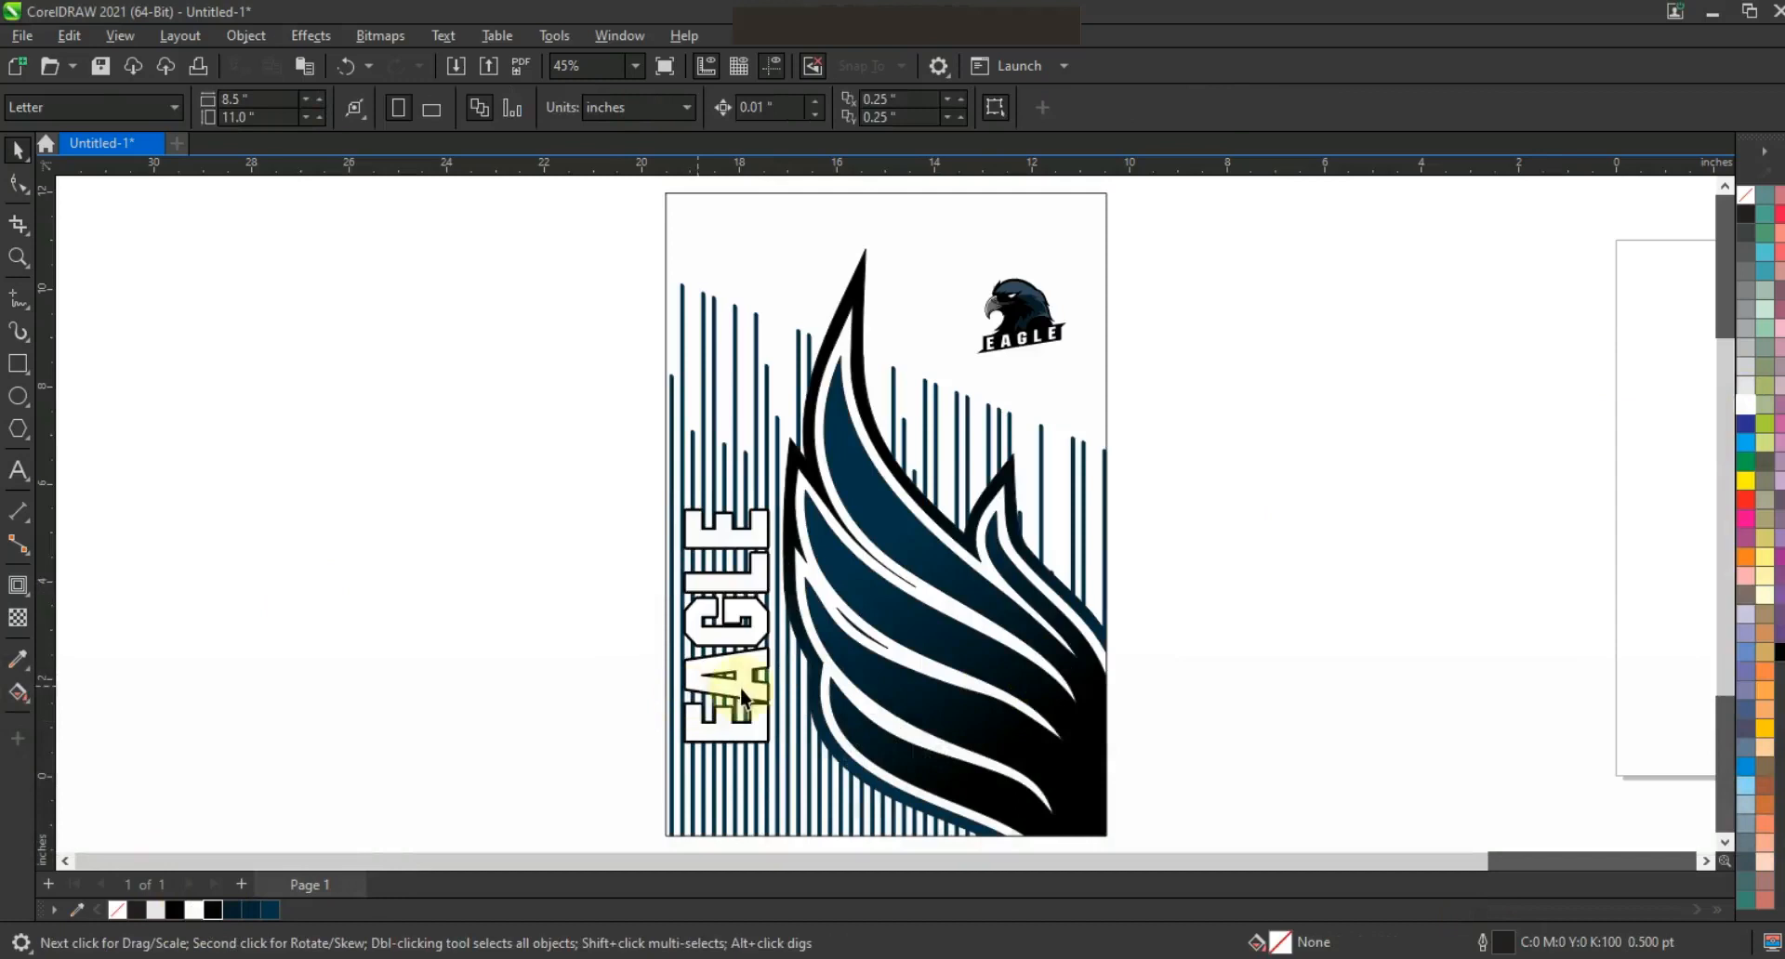
Set the EAGLE lettering's outline to 20 pt in dark navy (C91 M73 Y57 K70) and nudge the lettering slightly down
{"action": "type", "text": "20"}
{"action": "key", "text": "Return"}
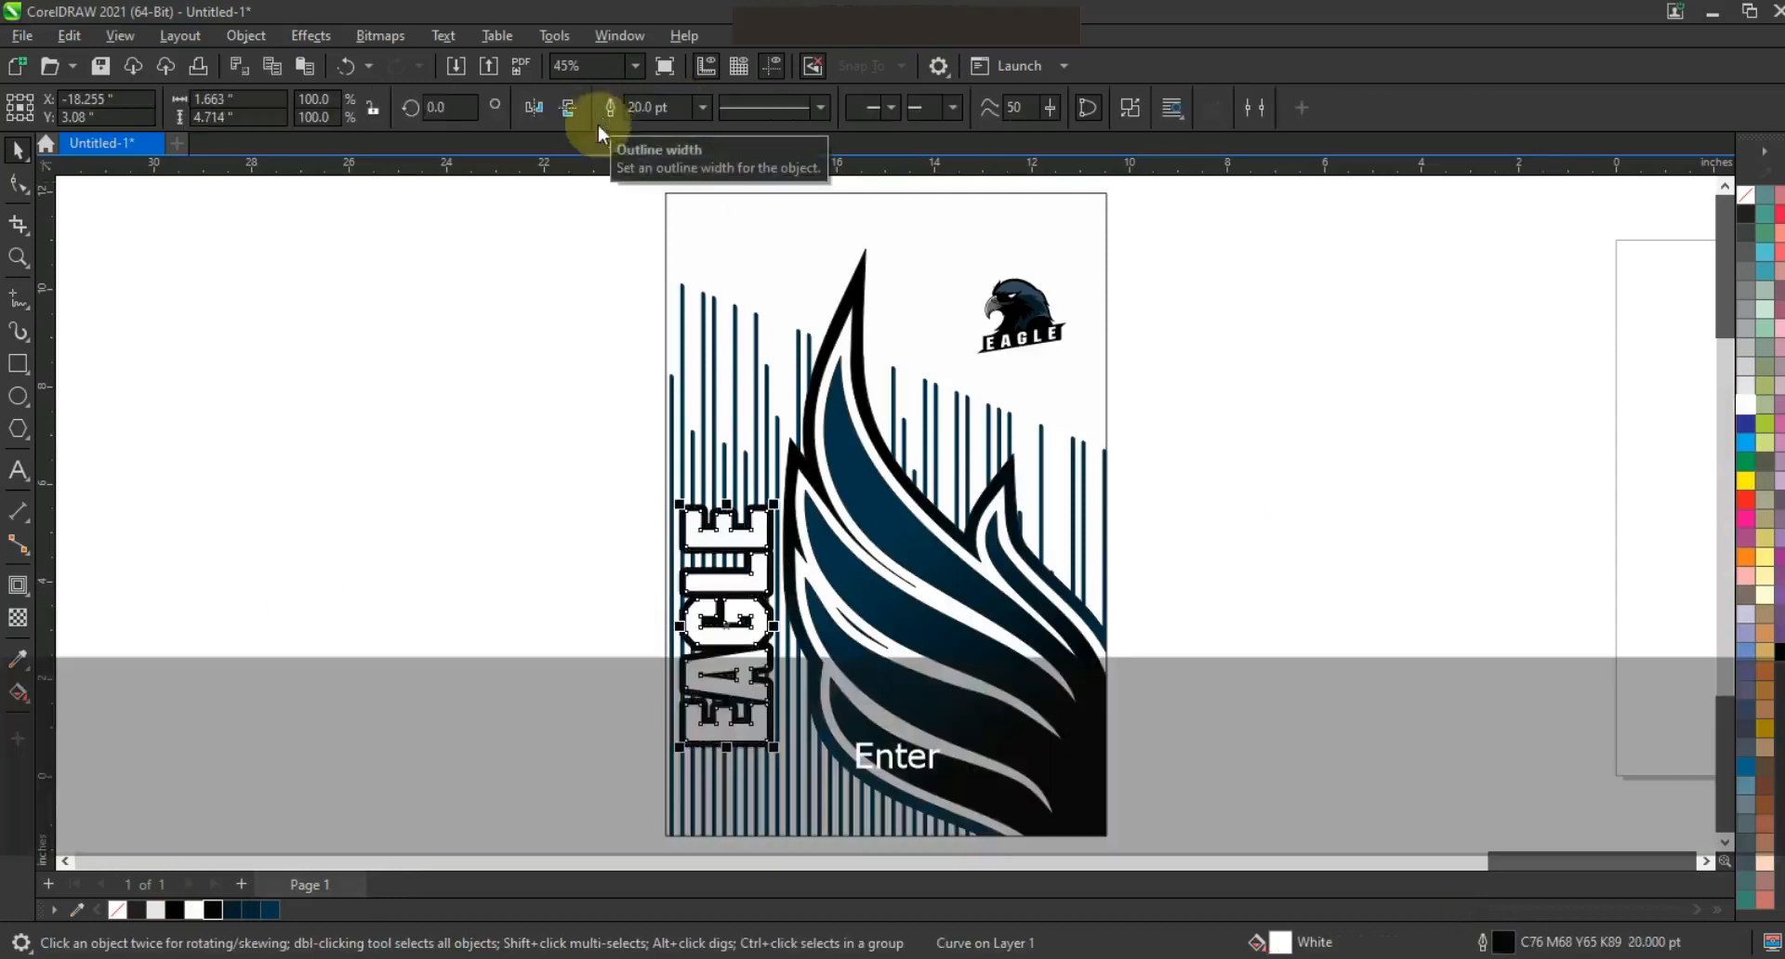
{"action": "right_click", "coordinate": [230, 911]}
{"action": "left_click", "coordinate": [299, 609]}
{"action": "left_click", "coordinate": [365, 669]}
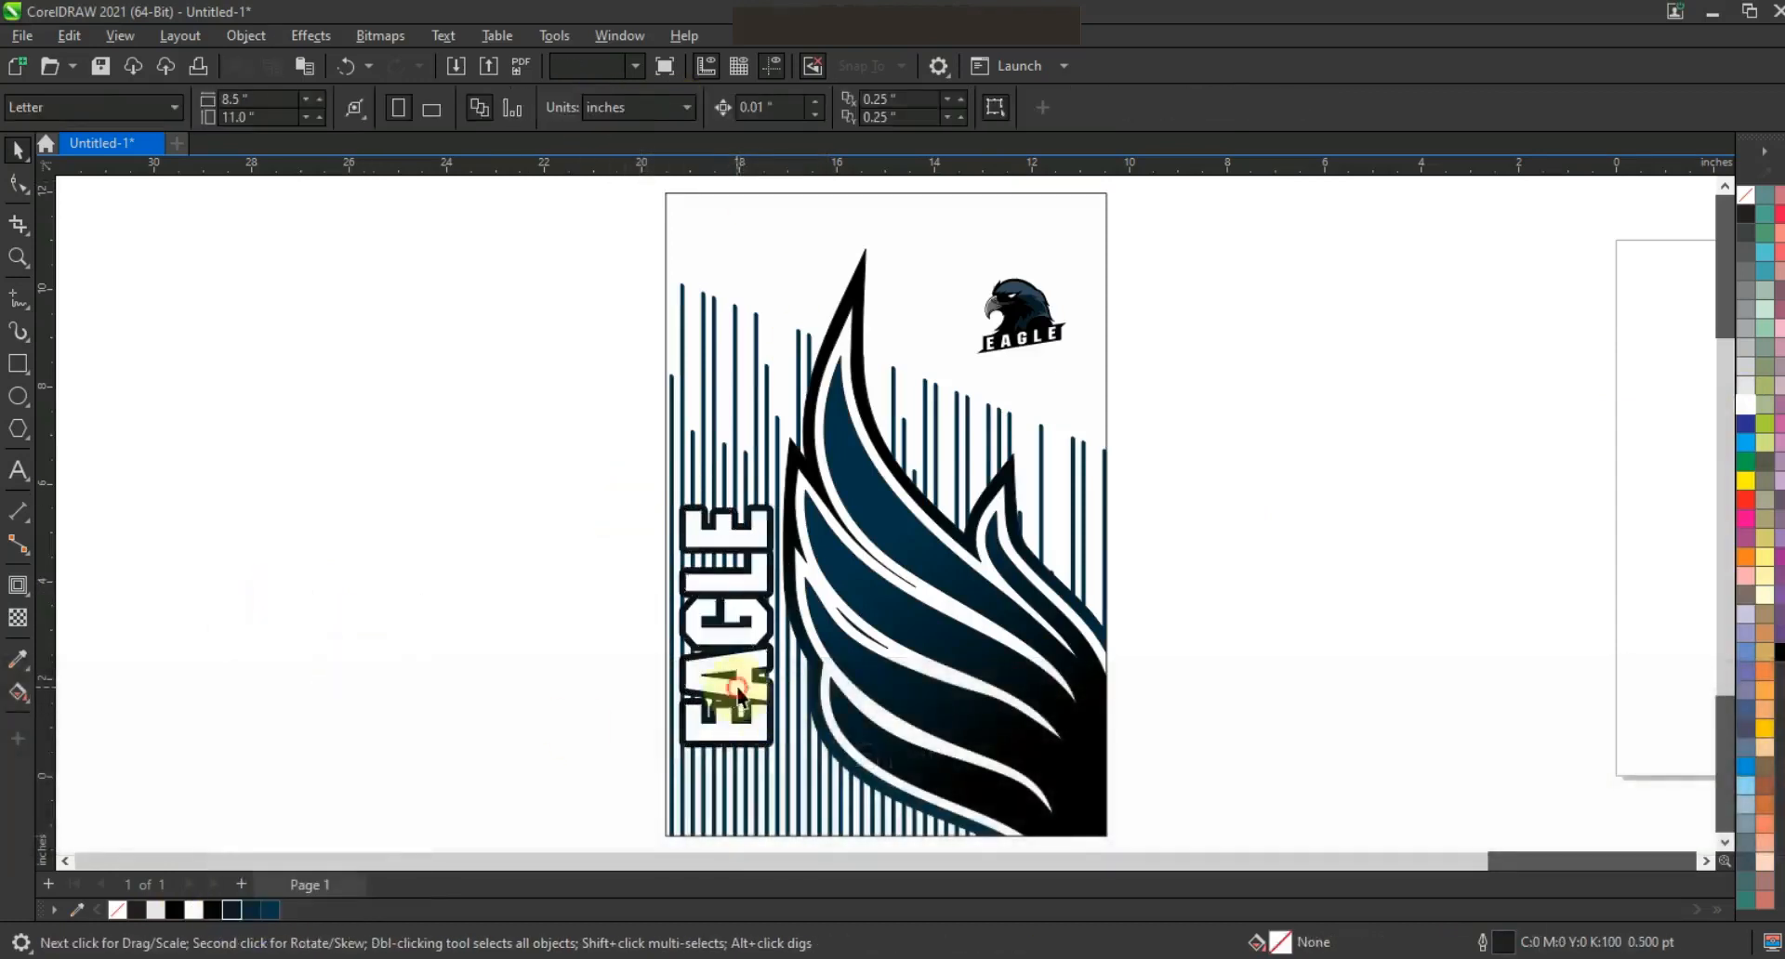
{"action": "left_click_drag", "start_coordinate": [737, 688], "coordinate": [741, 695]}
{"action": "left_click", "coordinate": [643, 675]}
{"action": "left_click", "coordinate": [751, 555]}
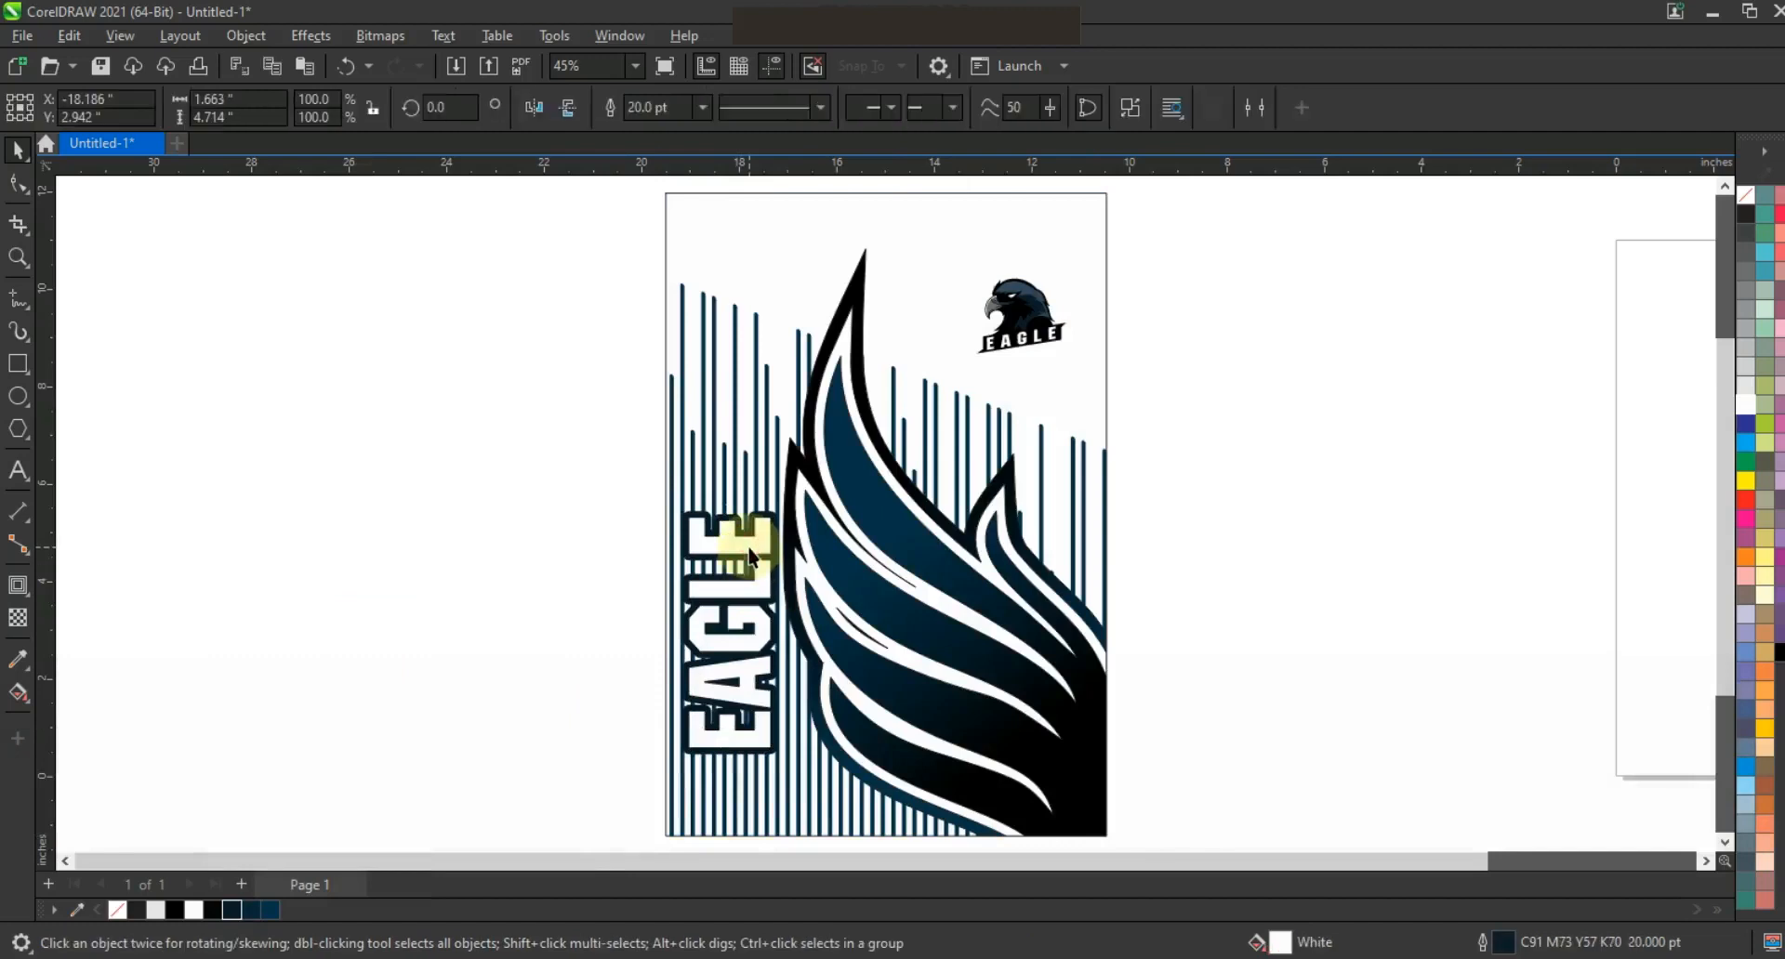
Draw a rectangle about 1.84 by 7.34 inches over the vertical EAGLE lettering and fill it with the dark navy
{"action": "left_click", "coordinate": [17, 362]}
{"action": "key", "text": "Escape"}
{"action": "mouse_move", "coordinate": [685, 512]}
{"action": "left_mouse_down"}
{"action": "mouse_move", "coordinate": [768, 845]}
{"action": "mouse_move", "coordinate": [778, 794]}
{"action": "left_mouse_up"}
{"action": "left_click", "coordinate": [18, 148]}
{"action": "left_click", "coordinate": [233, 911]}
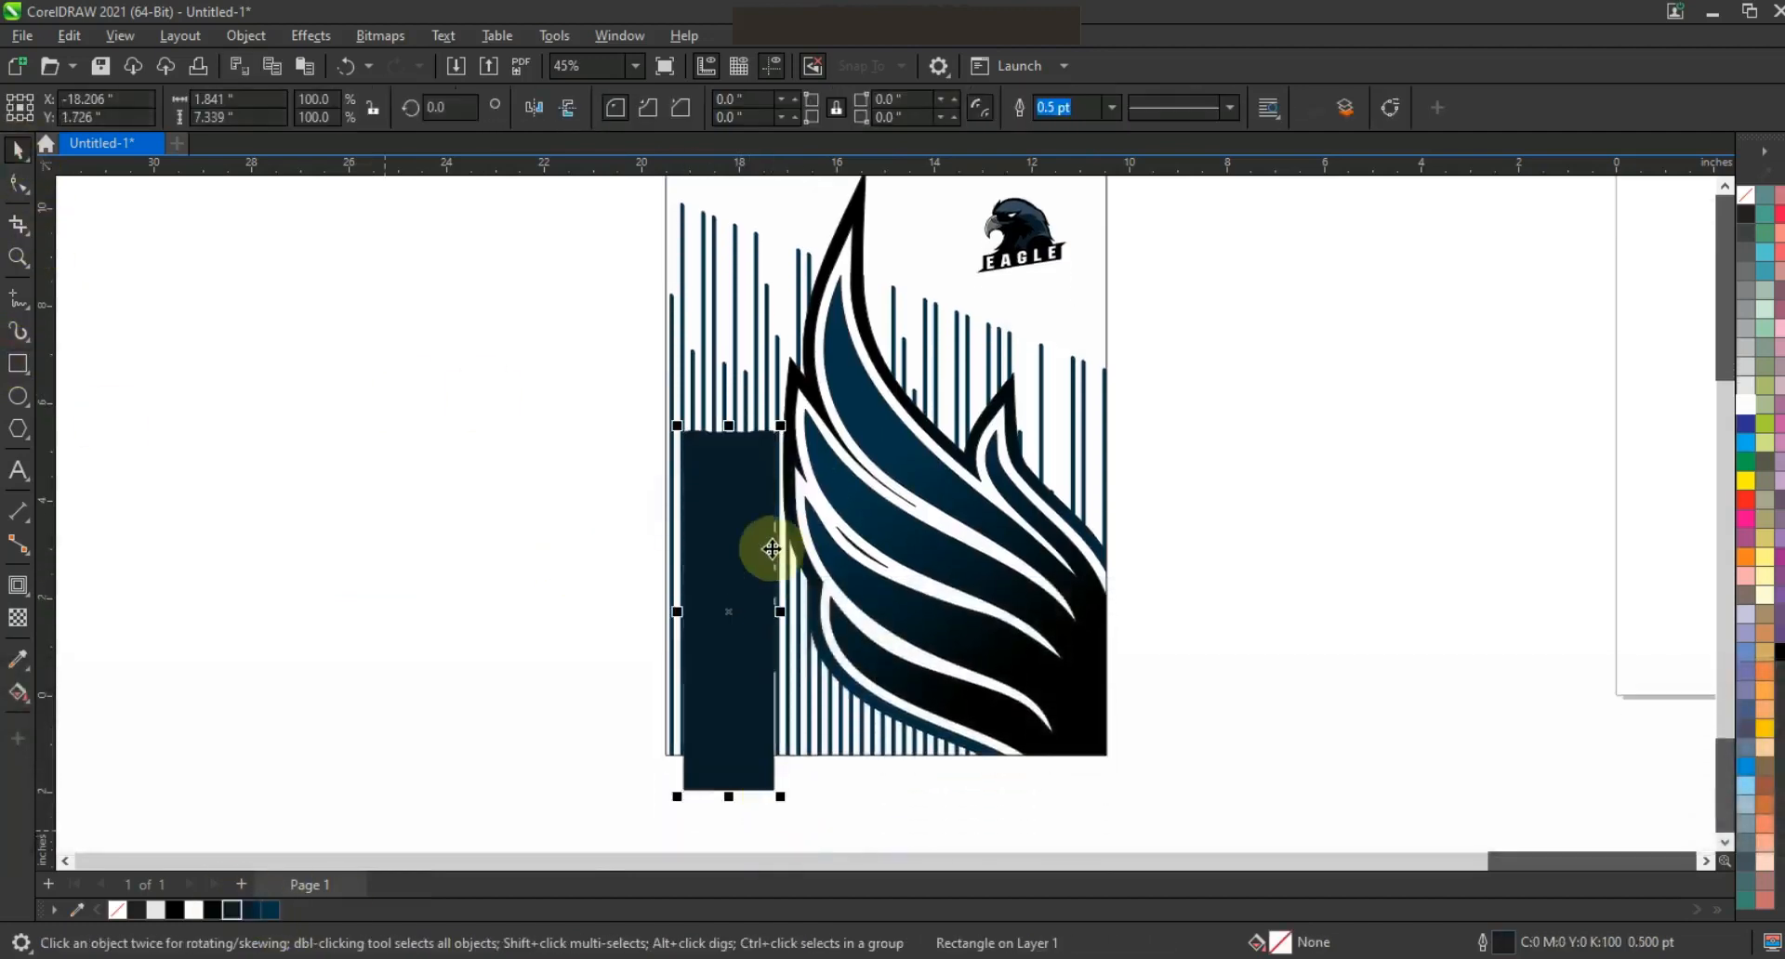
Put the navy rectangle behind the vertical EAGLE lettering and align their centres horizontally
{"action": "key", "text": "ctrl+Page_Up"}
{"action": "left_click", "coordinate": [756, 553], "text": "shift"}
{"action": "key", "text": "c"}
{"action": "left_click", "coordinate": [575, 541]}
Extend the navy rectangle upward to about 7.62 inches high and centre it horizontally with the EAGLE lettering
{"action": "left_click", "coordinate": [765, 763]}
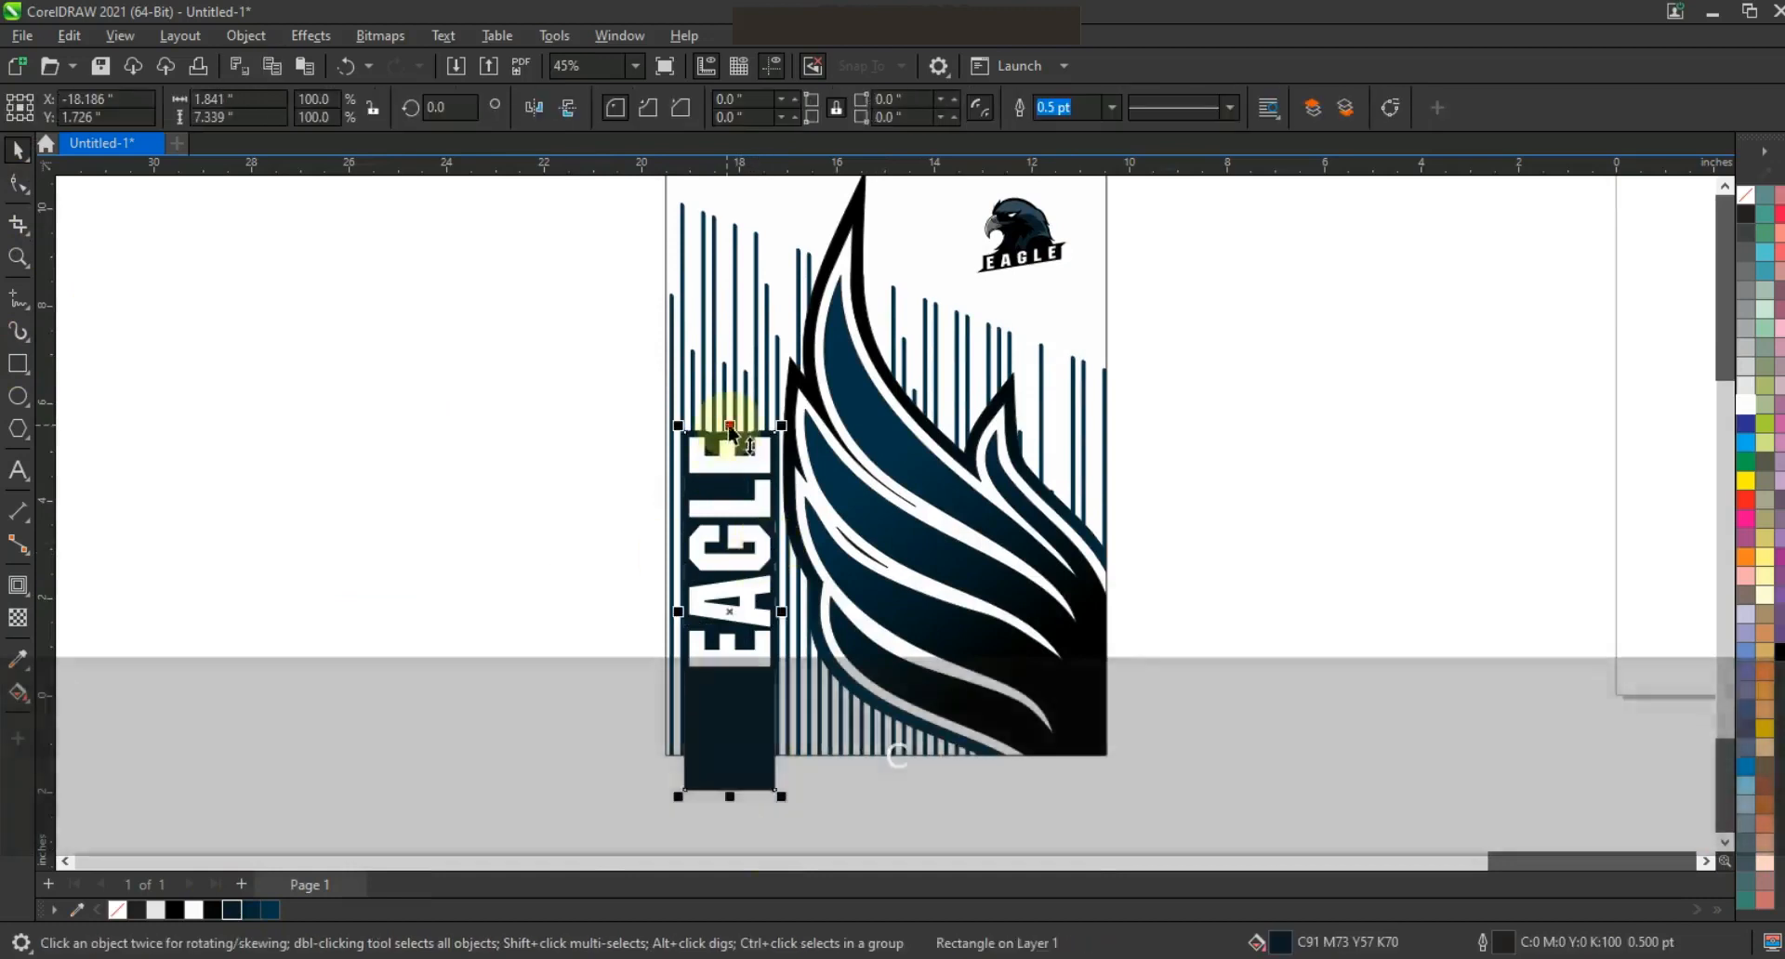
{"action": "left_click_drag", "start_coordinate": [730, 426], "coordinate": [729, 412]}
{"action": "left_click_drag", "start_coordinate": [502, 370], "coordinate": [795, 681]}
{"action": "left_click", "coordinate": [751, 735], "text": "shift"}
{"action": "key", "text": "c"}
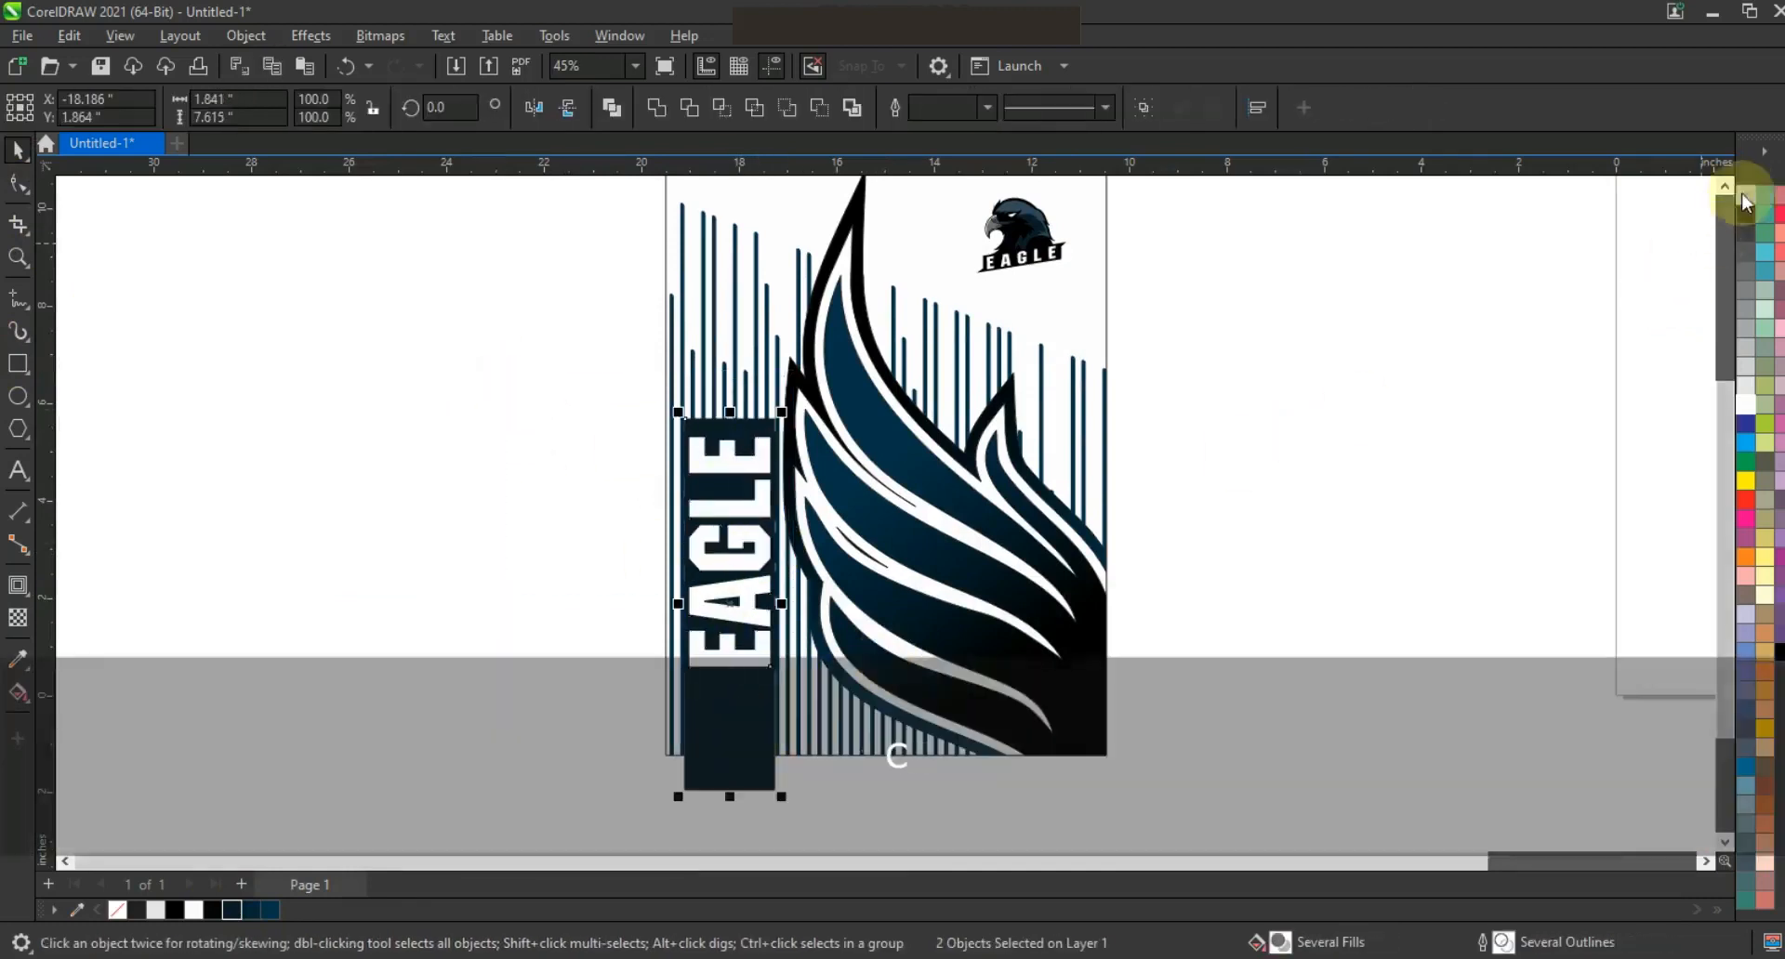
Remove the outlines of the navy rectangle and EAGLE lettering, and skew both vertically so they slope down to the right
{"action": "left_click", "coordinate": [729, 717]}
{"action": "left_click", "coordinate": [688, 640]}
{"action": "left_click_drag", "start_coordinate": [677, 570], "coordinate": [673, 574]}
{"action": "left_click", "coordinate": [739, 554]}
{"action": "key", "text": "ctrl+r"}
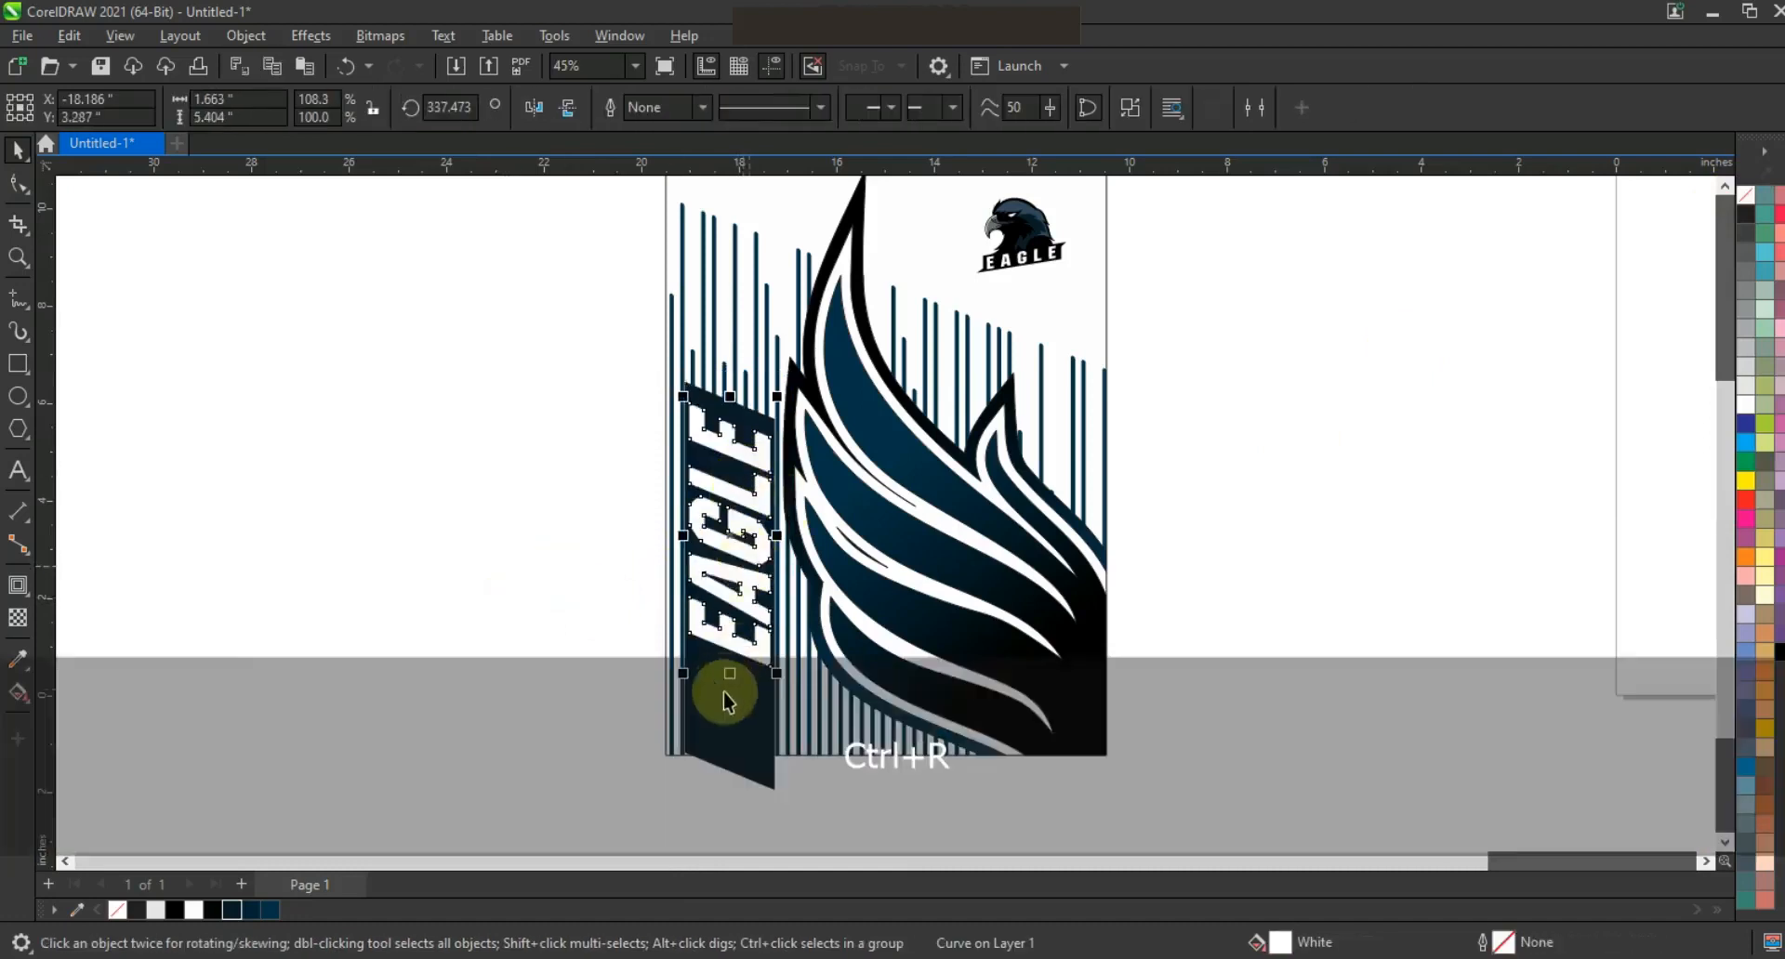
{"action": "left_click", "coordinate": [729, 695]}
{"action": "left_click_drag", "start_coordinate": [728, 793], "coordinate": [733, 809]}
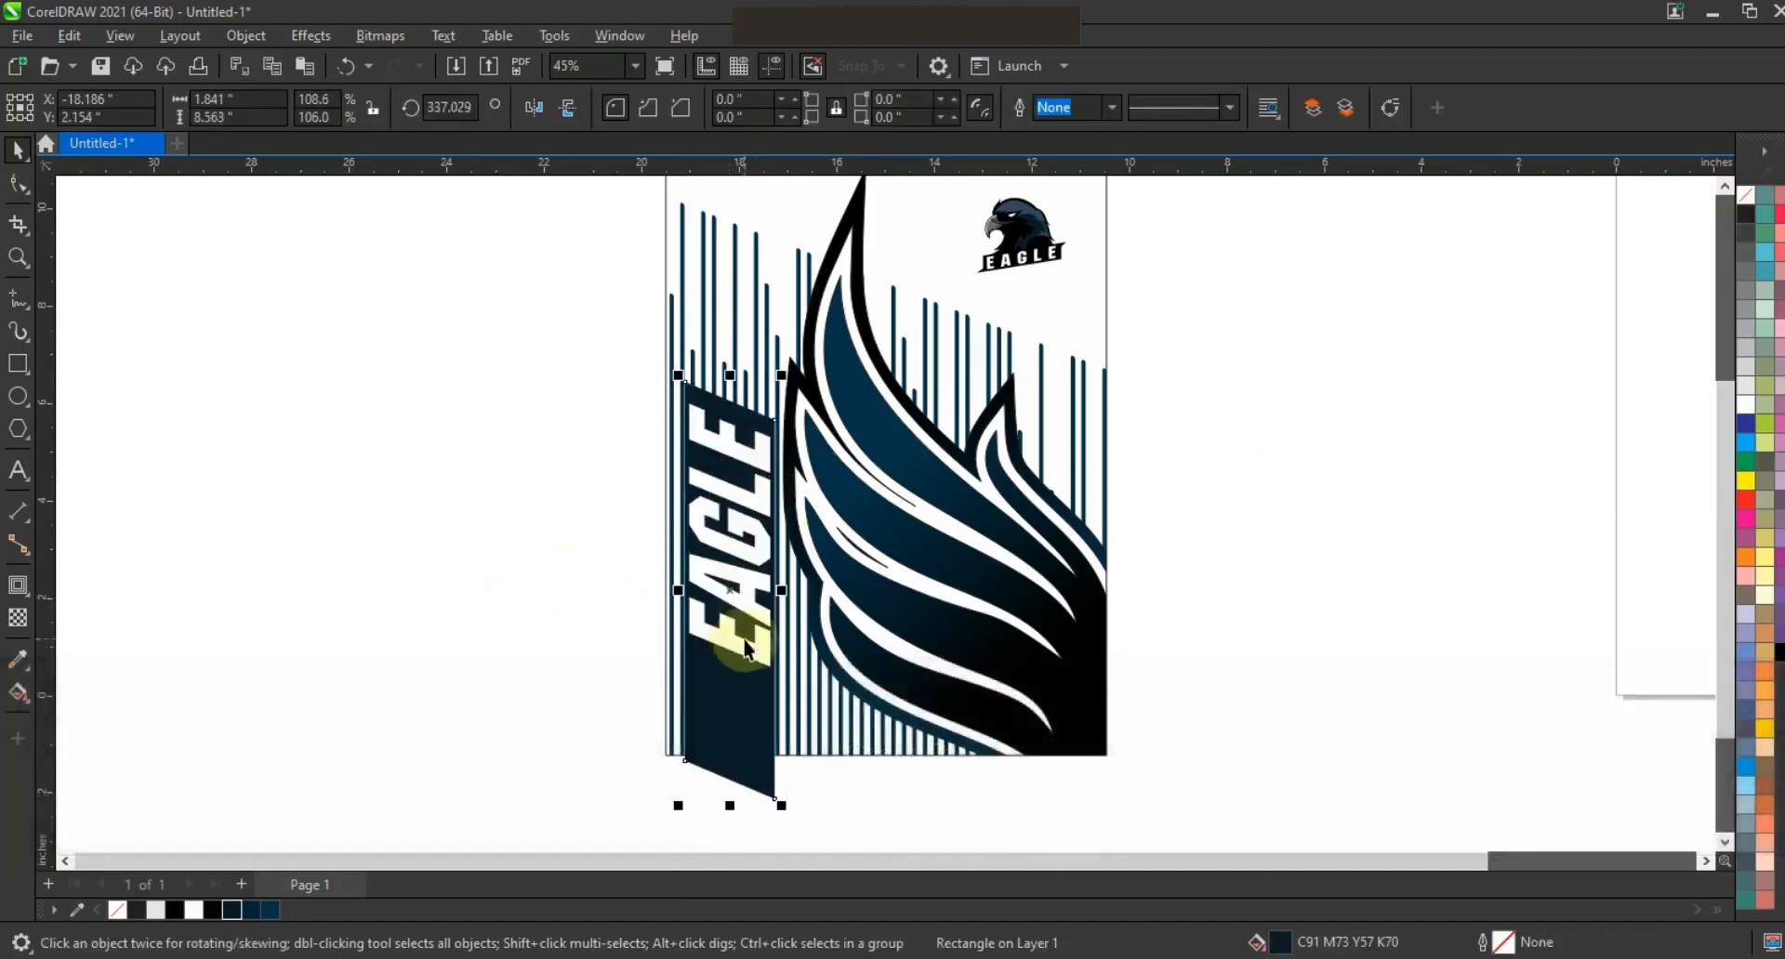
{"action": "key", "text": "ctrl+z"}
Convert the skewed navy rectangle to curves and move its two lower nodes straight down about 0.39 inches
{"action": "left_click", "coordinate": [19, 185]}
{"action": "left_click", "coordinate": [708, 626]}
{"action": "left_click_drag", "start_coordinate": [627, 667], "coordinate": [744, 802]}
{"action": "key", "text": "ctrl+shift+z"}
{"action": "key", "text": "ctrl+q"}
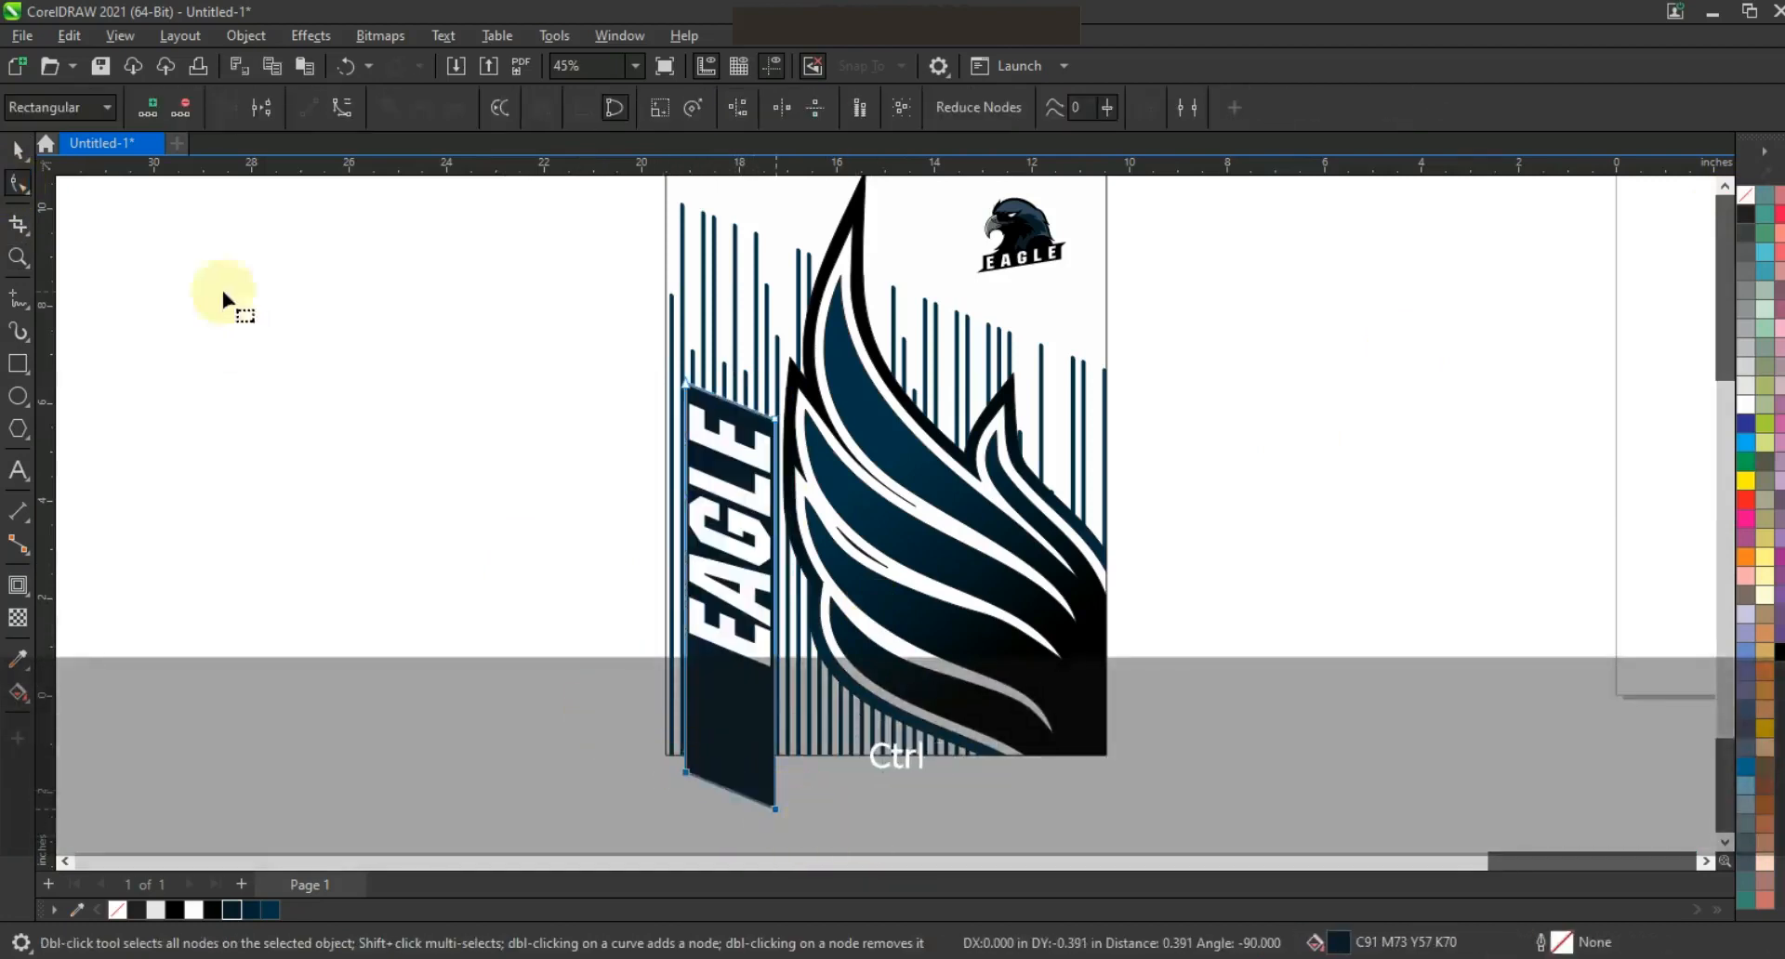
PowerClip the navy shape and the EAGLE lettering together inside the tall design rectangle
{"action": "key", "text": "ctrl+space"}
{"action": "left_click", "coordinate": [729, 637], "text": "shift"}
{"action": "right_click", "coordinate": [731, 639]}
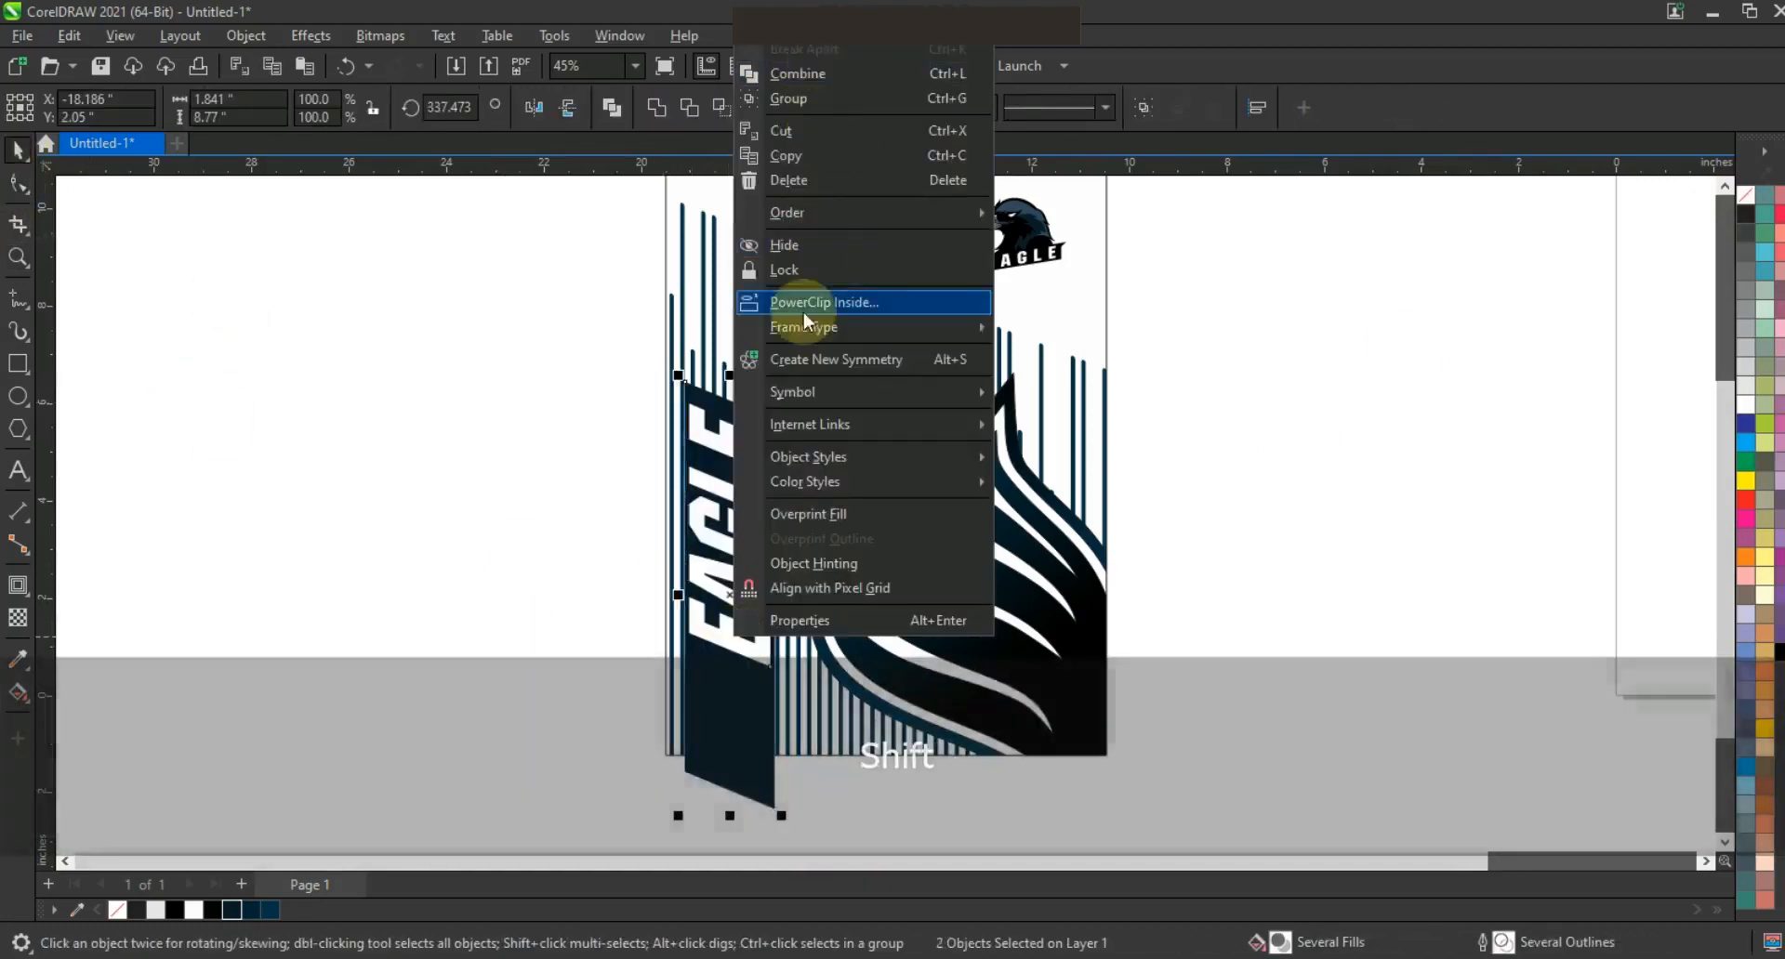
{"action": "left_click", "coordinate": [801, 305]}
{"action": "left_click", "coordinate": [733, 278]}
{"action": "key", "text": "Escape"}
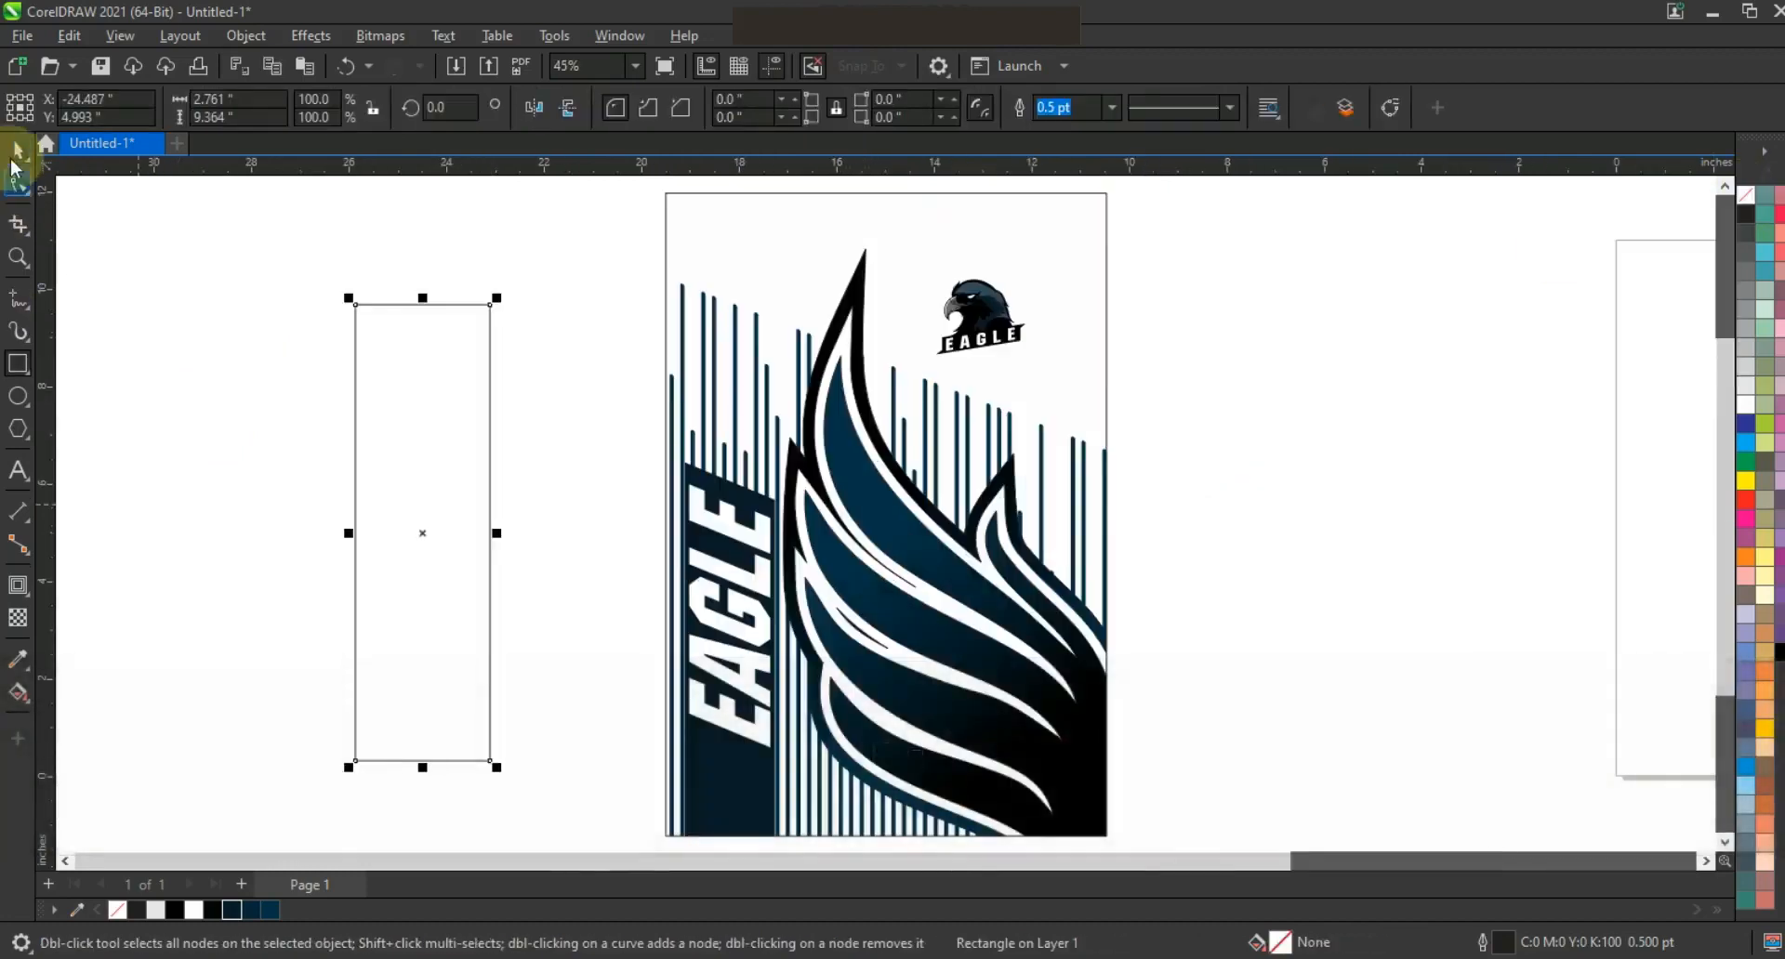
Fill the separate narrow rectangle dark blue, place a copy of the EAGLE logo on its upper part and centre them horizontally
{"action": "left_click", "coordinate": [13, 160]}
{"action": "left_click", "coordinate": [263, 910]}
{"action": "left_click_drag", "start_coordinate": [1186, 239], "coordinate": [896, 355]}
{"action": "left_click_drag", "start_coordinate": [987, 315], "coordinate": [427, 456]}
{"action": "left_click", "coordinate": [468, 493], "text": "shift"}
{"action": "key", "text": "c"}
{"action": "left_click", "coordinate": [529, 502]}
{"action": "left_click", "coordinate": [545, 517]}
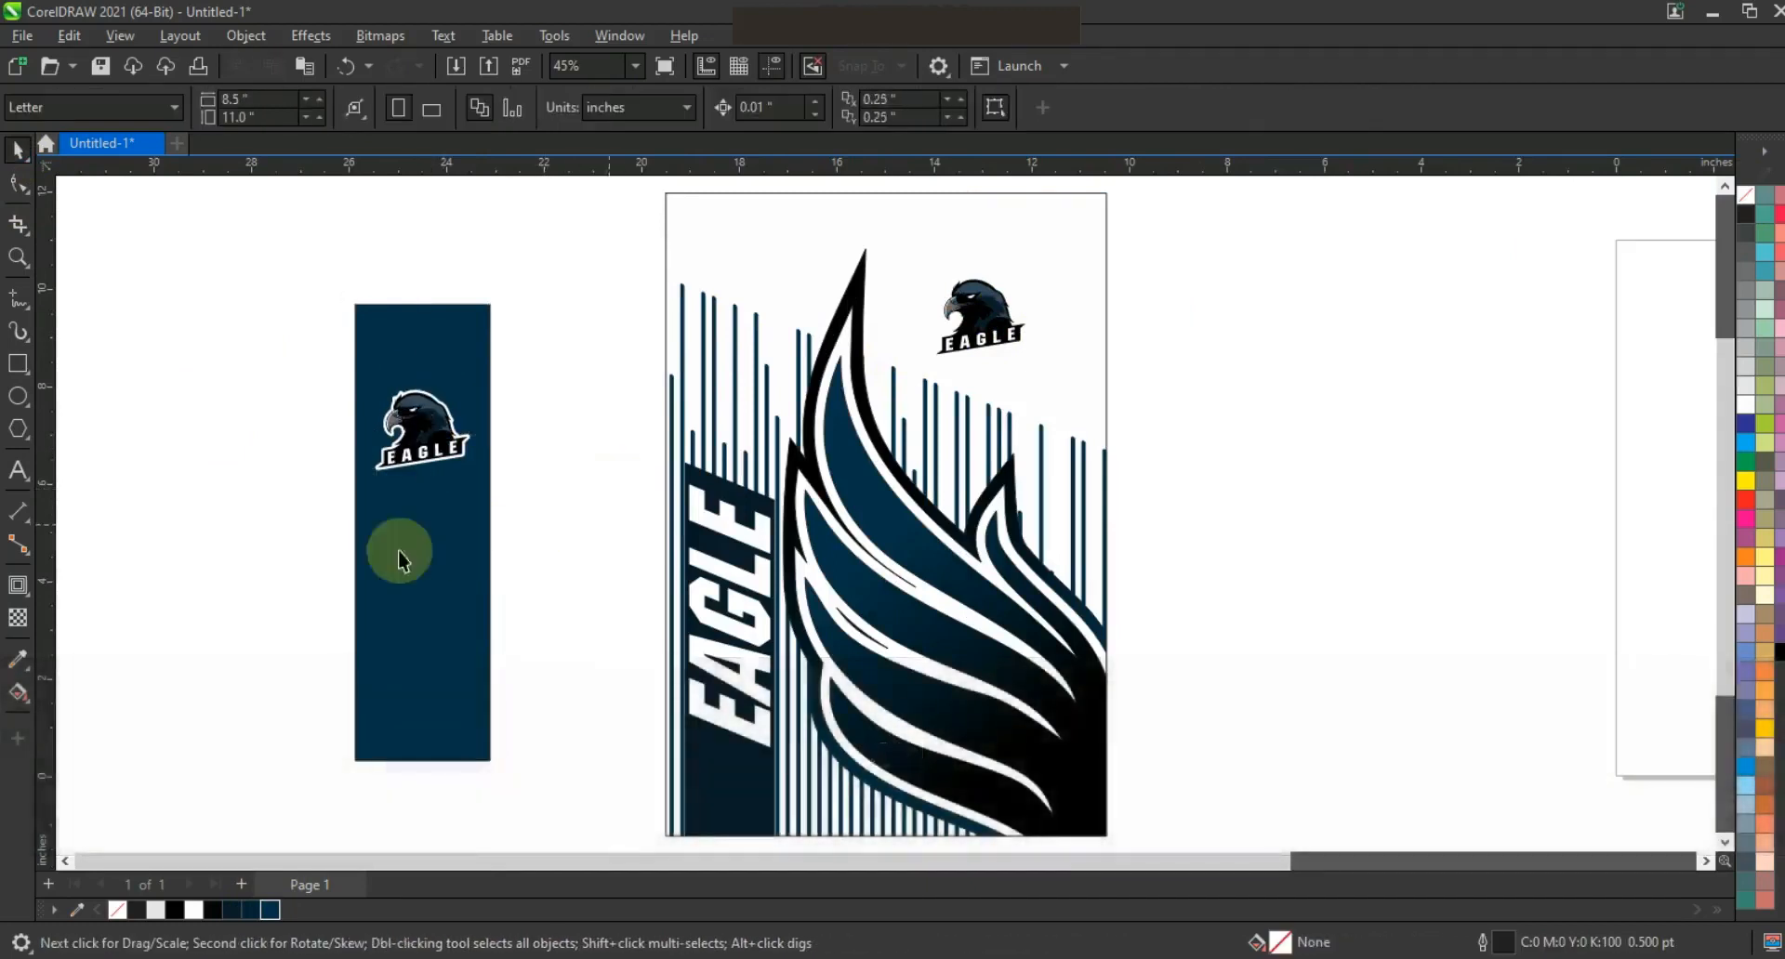
Duplicate the narrow blue rectangle to its left as a horizontal bar about 9.36 by 1.39 inches, filled black
{"action": "key", "text": "F3"}
{"action": "left_click_drag", "start_coordinate": [432, 539], "coordinate": [299, 525]}
{"action": "right_click", "coordinate": [300, 526]}
{"action": "left_click_drag", "start_coordinate": [333, 416], "coordinate": [338, 570]}
{"action": "left_click", "coordinate": [290, 515]}
{"action": "left_click_drag", "start_coordinate": [290, 498], "coordinate": [289, 555]}
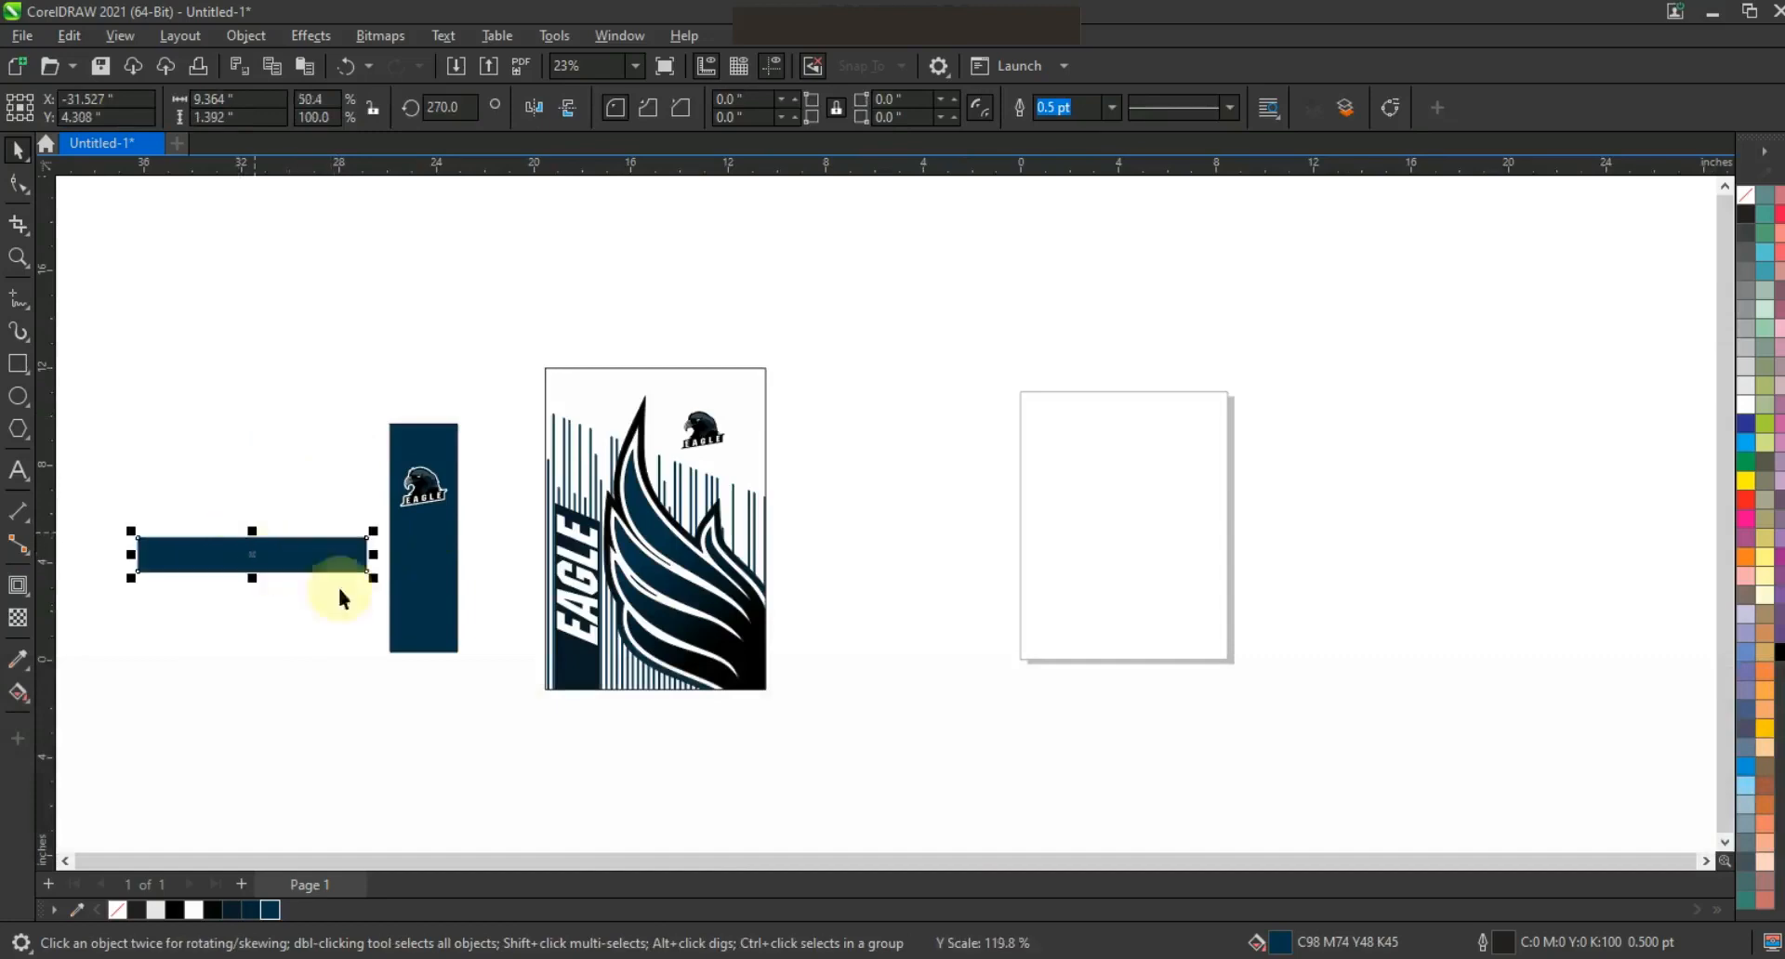
{"action": "left_click", "coordinate": [213, 911]}
{"action": "left_click", "coordinate": [287, 698]}
Remove the outline from the tall design rectangle and leave it deselected
{"action": "left_click_drag", "start_coordinate": [101, 299], "coordinate": [857, 686]}
{"action": "left_click", "coordinate": [857, 686]}
{"action": "key", "text": "F3"}
{"action": "scroll", "coordinate": [669, 528], "scroll_direction": "up", "scroll_amount": 1}
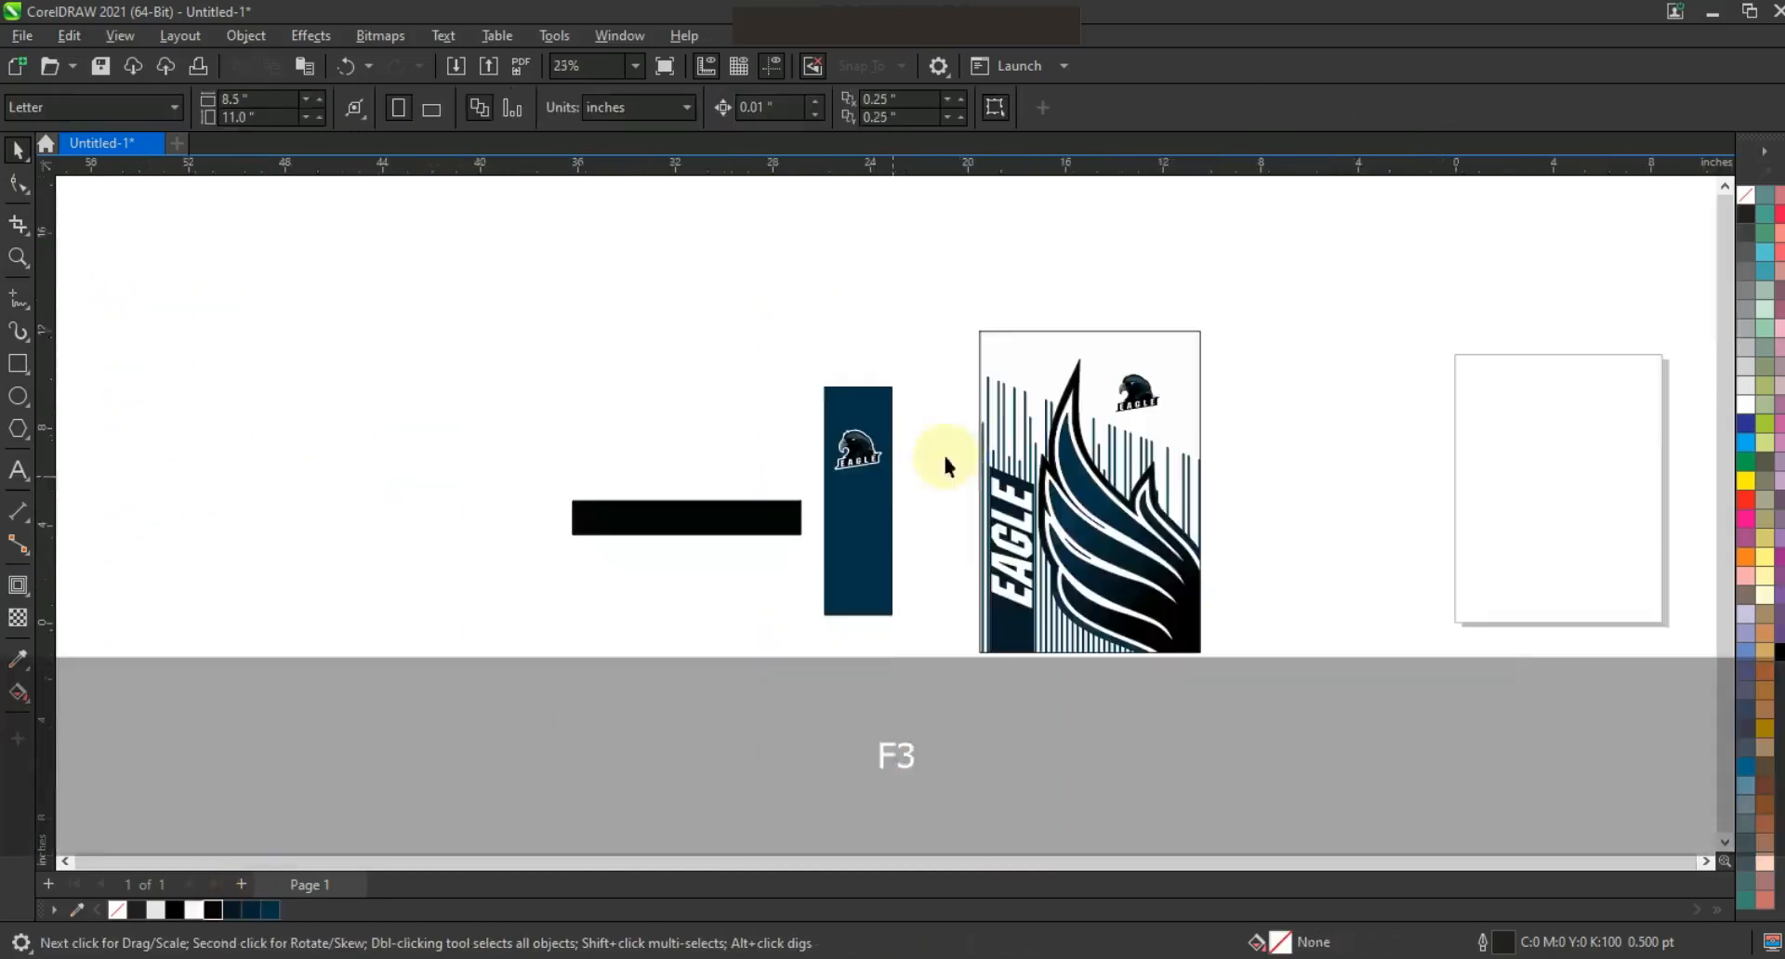
{"action": "left_click_drag", "start_coordinate": [1261, 673], "coordinate": [1262, 673]}
{"action": "key", "text": "shift+F2"}
{"action": "key", "text": "Escape"}
{"action": "left_click", "coordinate": [1092, 465]}
{"action": "right_click", "coordinate": [1745, 196]}
{"action": "left_click", "coordinate": [1525, 299]}
Move all PowerClip contents of the tall rectangle slightly down, finish editing, and shift the EAGLE logo down as well
{"action": "right_click", "coordinate": [959, 439]}
{"action": "left_click", "coordinate": [1041, 303]}
{"action": "key", "text": "ctrl+a"}
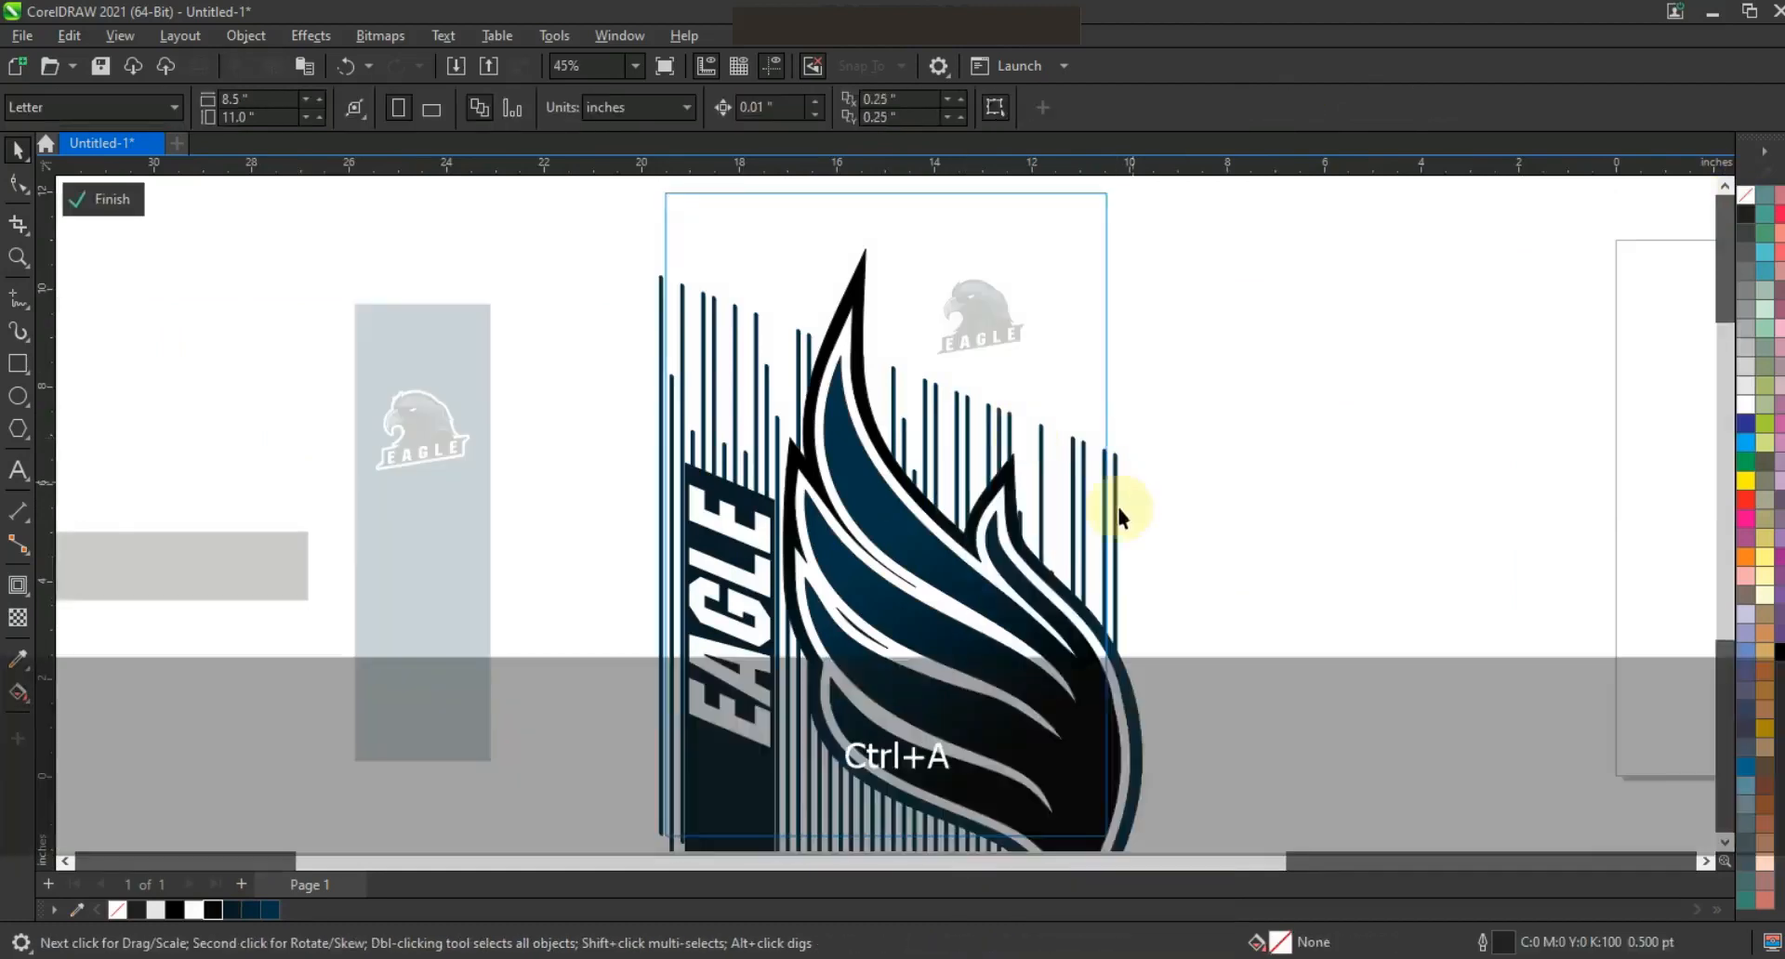
{"action": "left_click_drag", "start_coordinate": [974, 612], "coordinate": [966, 627]}
{"action": "right_click", "coordinate": [984, 496]}
{"action": "left_click", "coordinate": [1045, 361]}
{"action": "left_click_drag", "start_coordinate": [991, 368], "coordinate": [991, 367]}
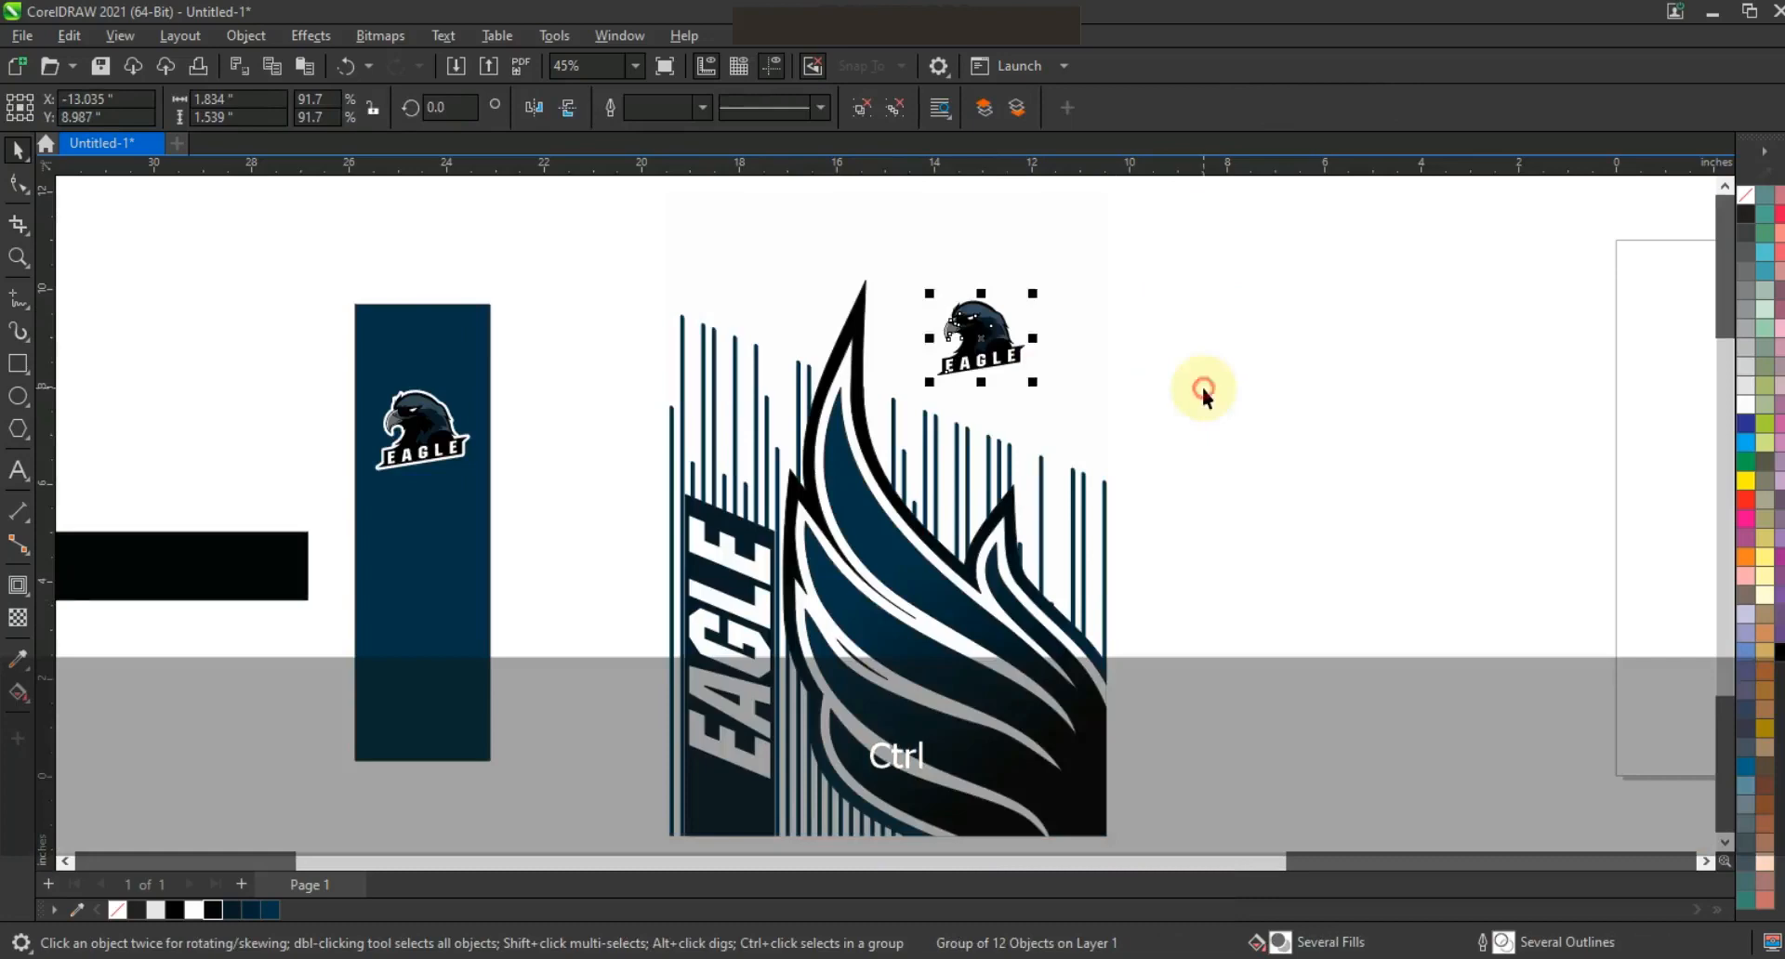
{"action": "left_click", "coordinate": [1194, 400]}
Export the tall design with its logo as the JPEG file 0, in CMYK colour at 80% quality
{"action": "key", "text": "F3"}
{"action": "key", "text": "Escape"}
{"action": "left_click_drag", "start_coordinate": [988, 605], "coordinate": [651, 219]}
{"action": "left_click", "coordinate": [489, 68]}
{"action": "key", "text": "Return"}
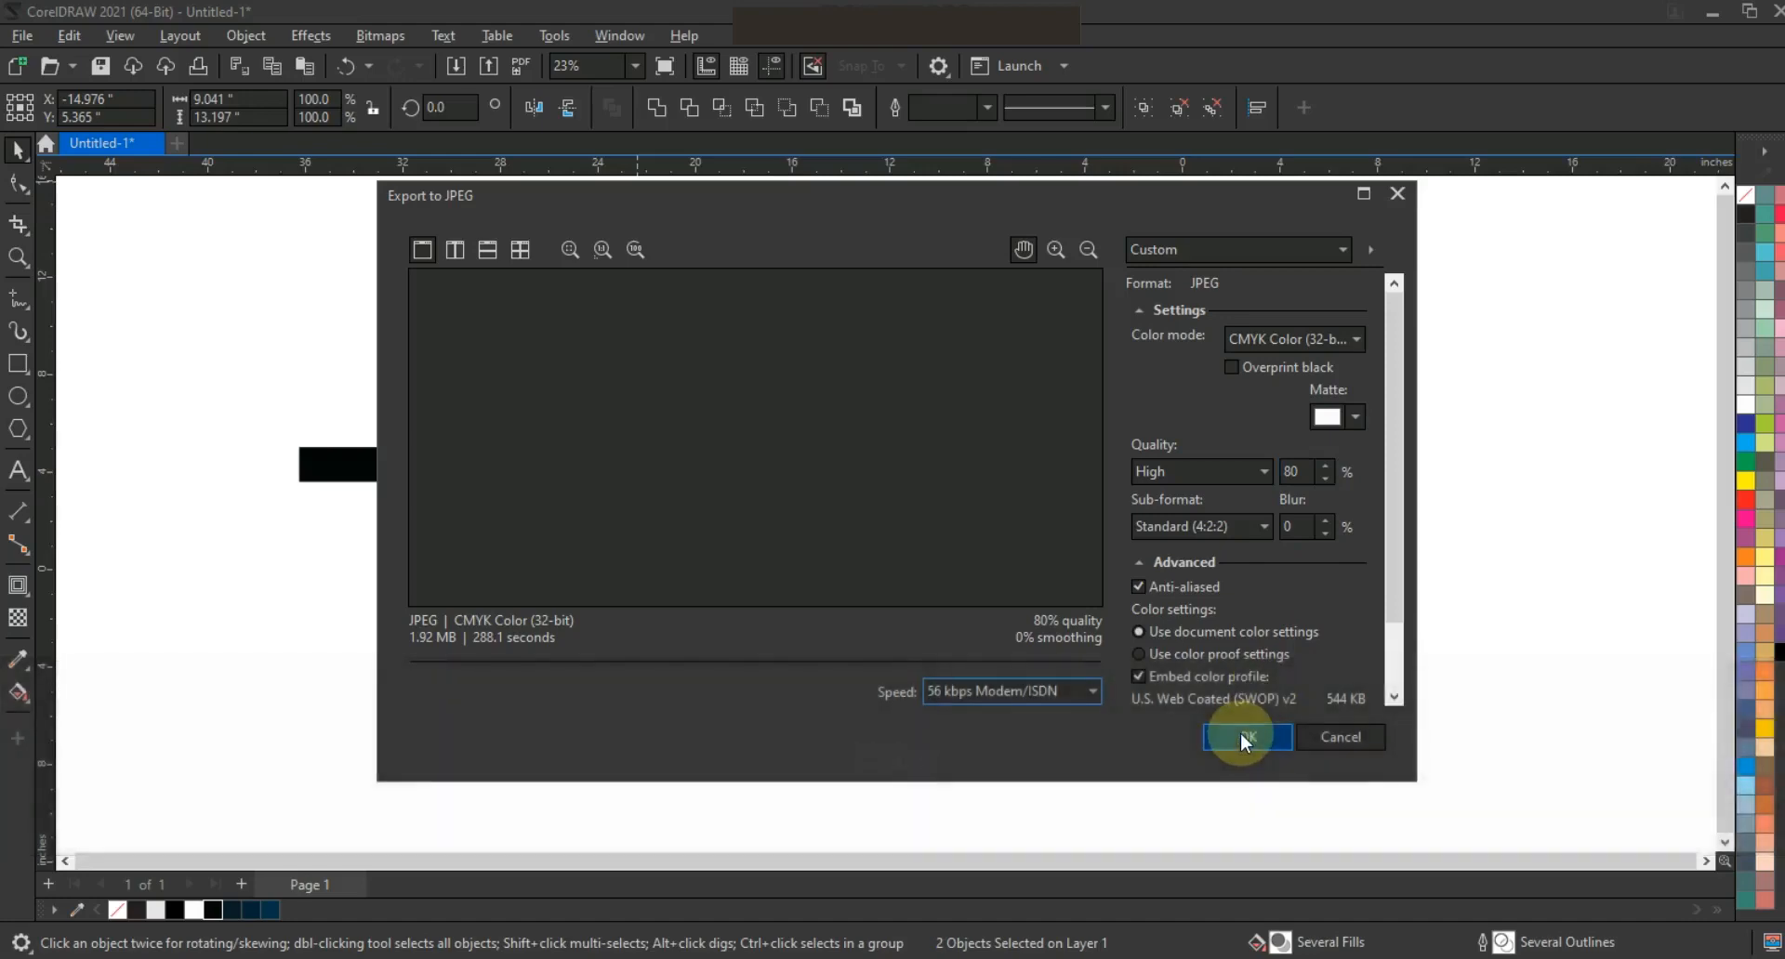
{"action": "left_click", "coordinate": [1240, 734]}
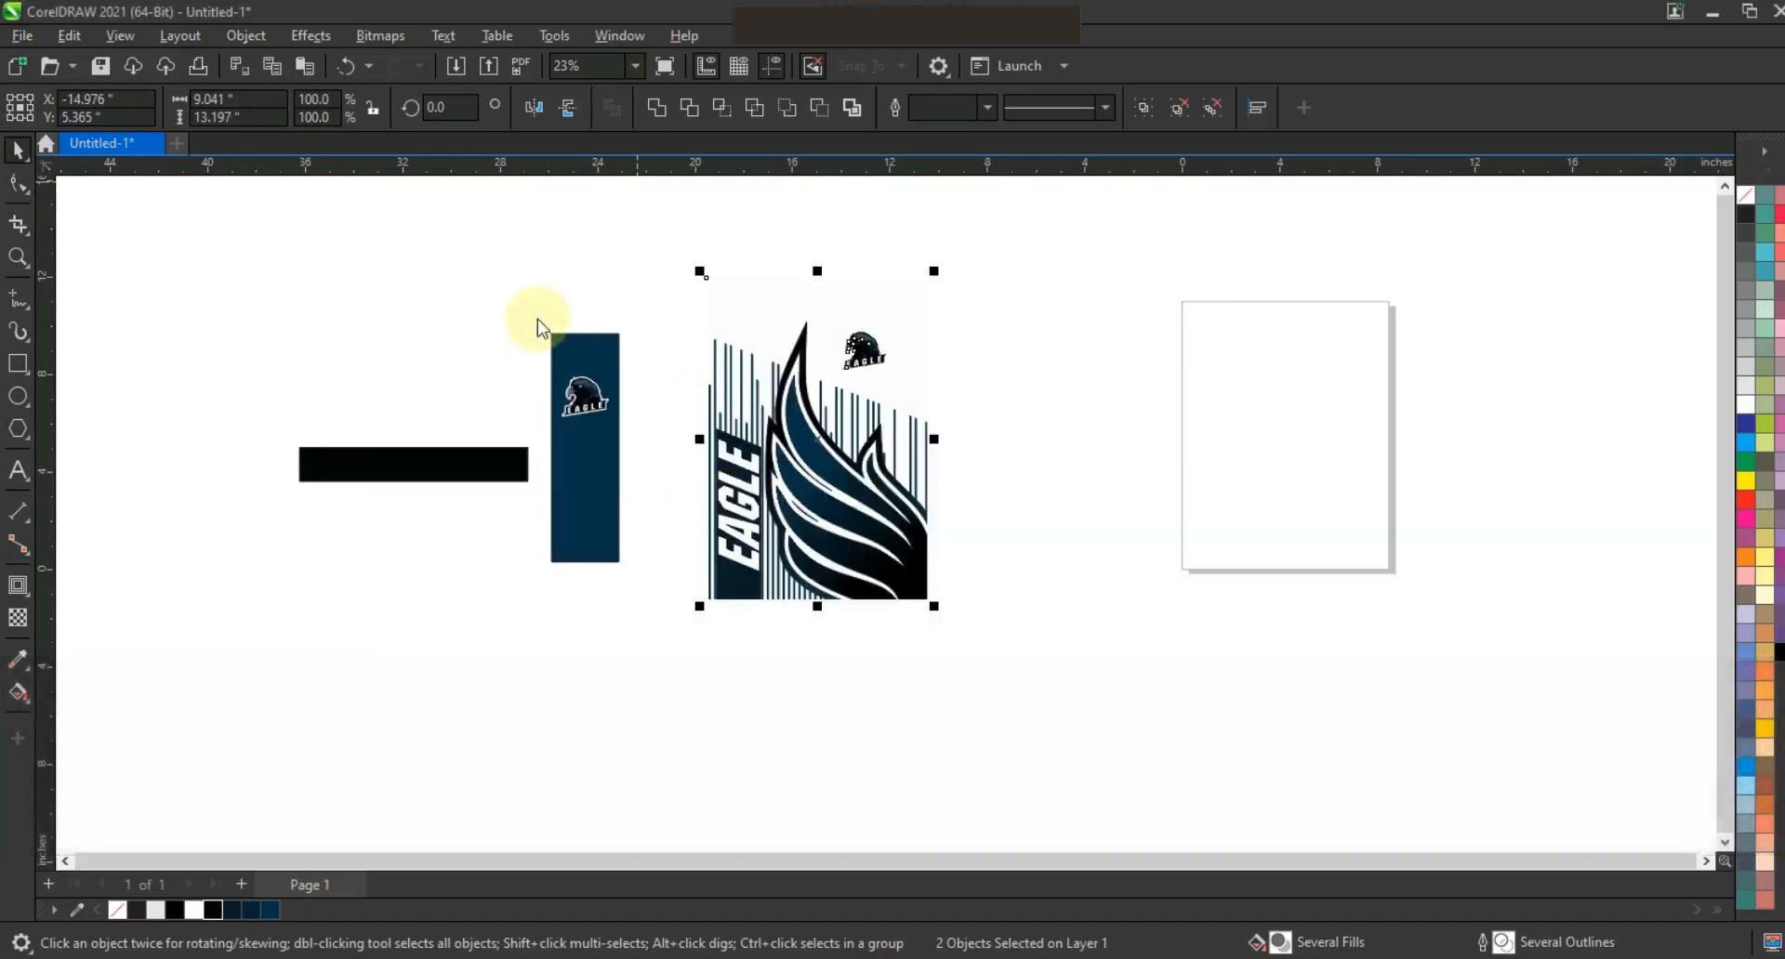
Export the narrow blue panel with its logo as the JPEG file 1
{"action": "left_click", "coordinate": [494, 68]}
{"action": "type", "text": "1"}
{"action": "left_click", "coordinate": [1259, 685]}
{"action": "left_click", "coordinate": [1233, 739]}
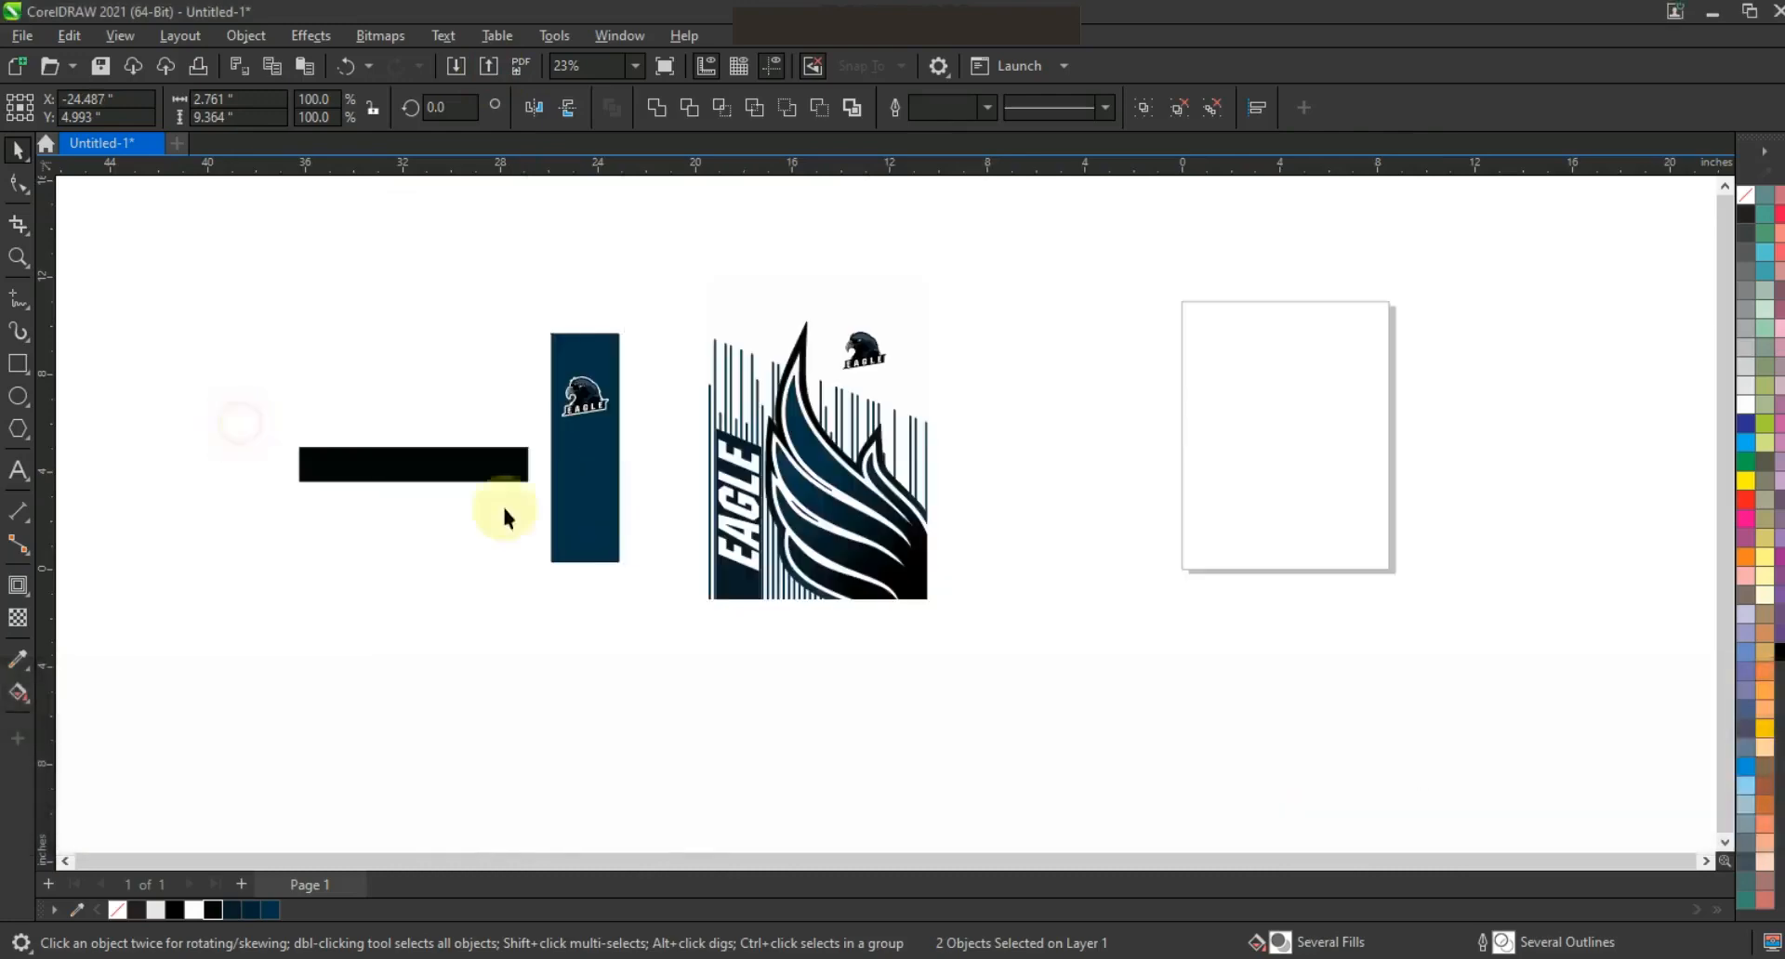
Export the black horizontal bar as the JPEG file 3
{"action": "left_click", "coordinate": [502, 470]}
{"action": "key", "text": "ctrl+e"}
{"action": "key", "text": "Return"}
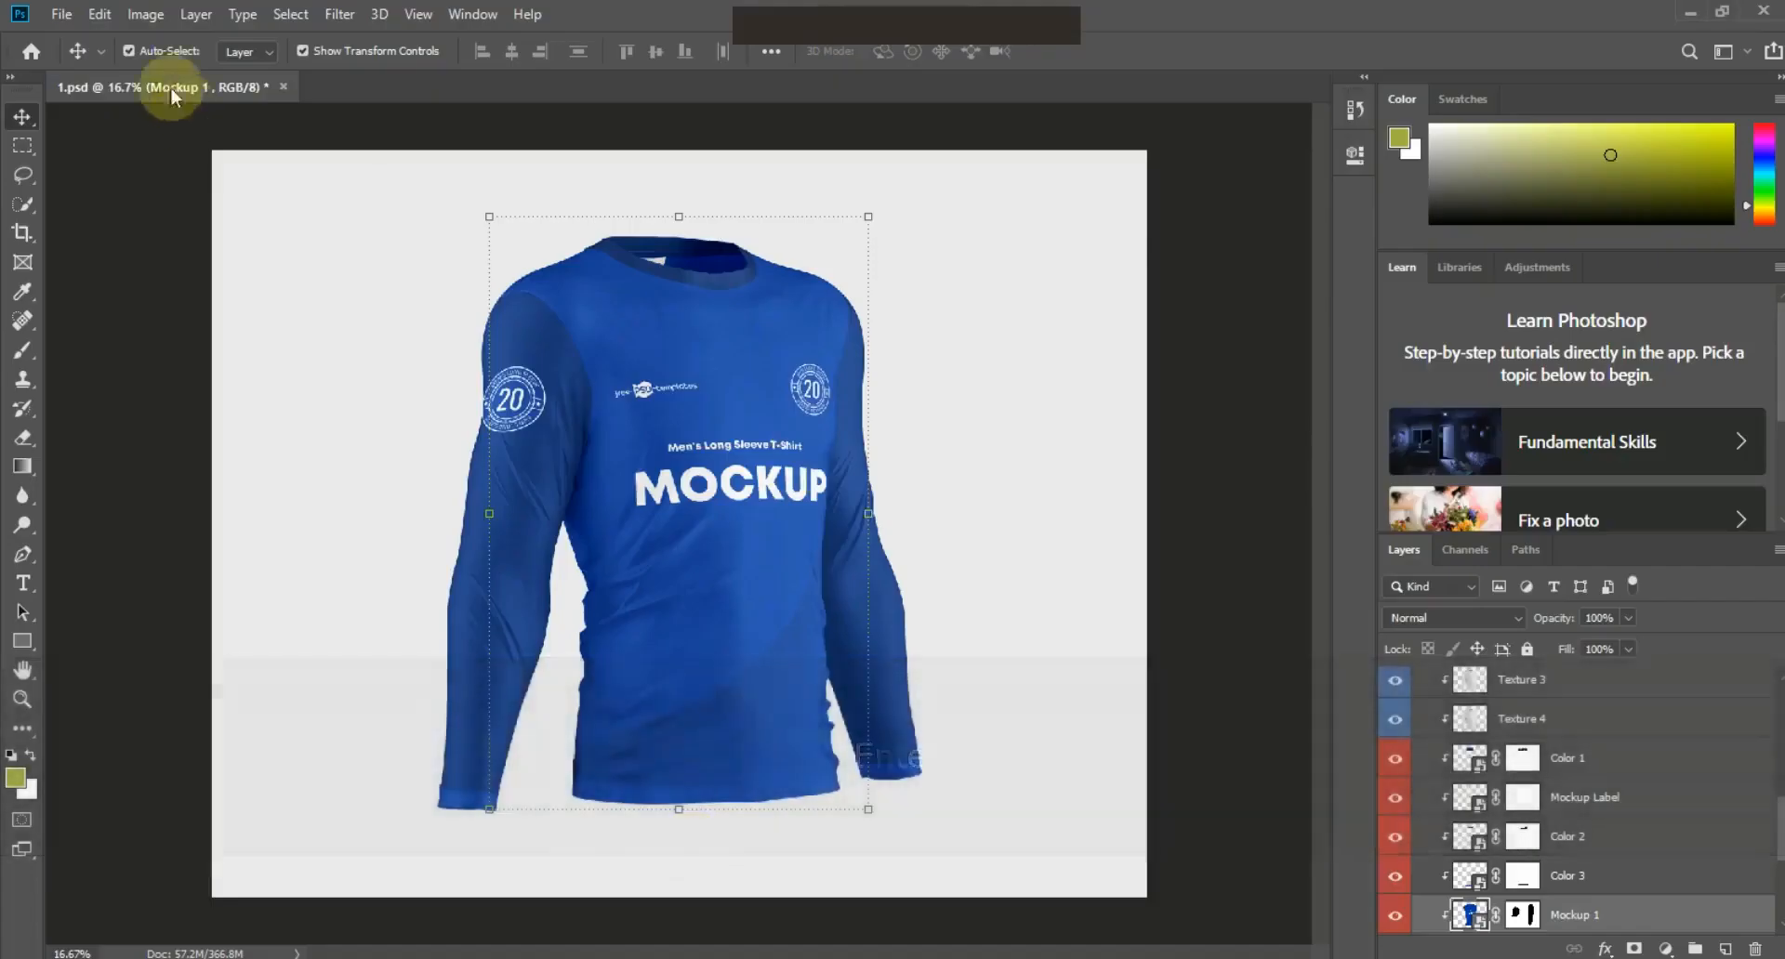
Switch to Photoshop and open all the exported JPEG files from the desktop folder New folder (3)
{"action": "left_click", "coordinate": [61, 13]}
{"action": "left_click", "coordinate": [81, 62]}
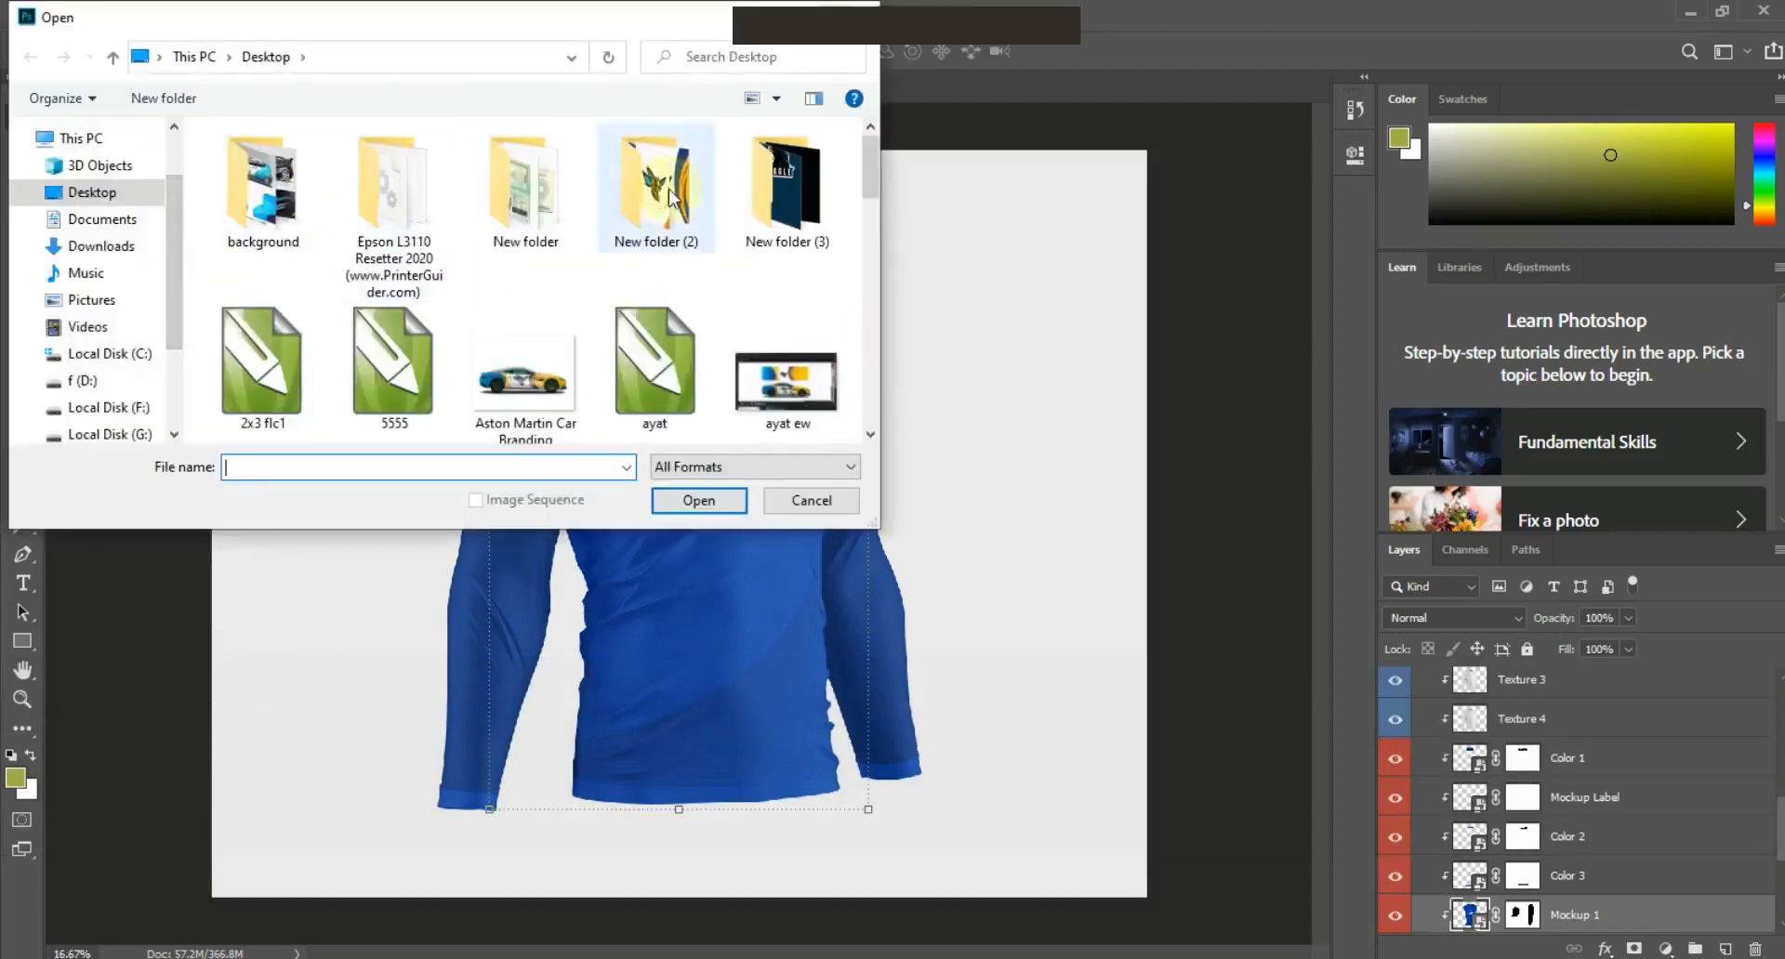
{"action": "double_click", "coordinate": [785, 182]}
{"action": "key", "text": "ctrl+a"}
{"action": "left_click", "coordinate": [698, 500]}
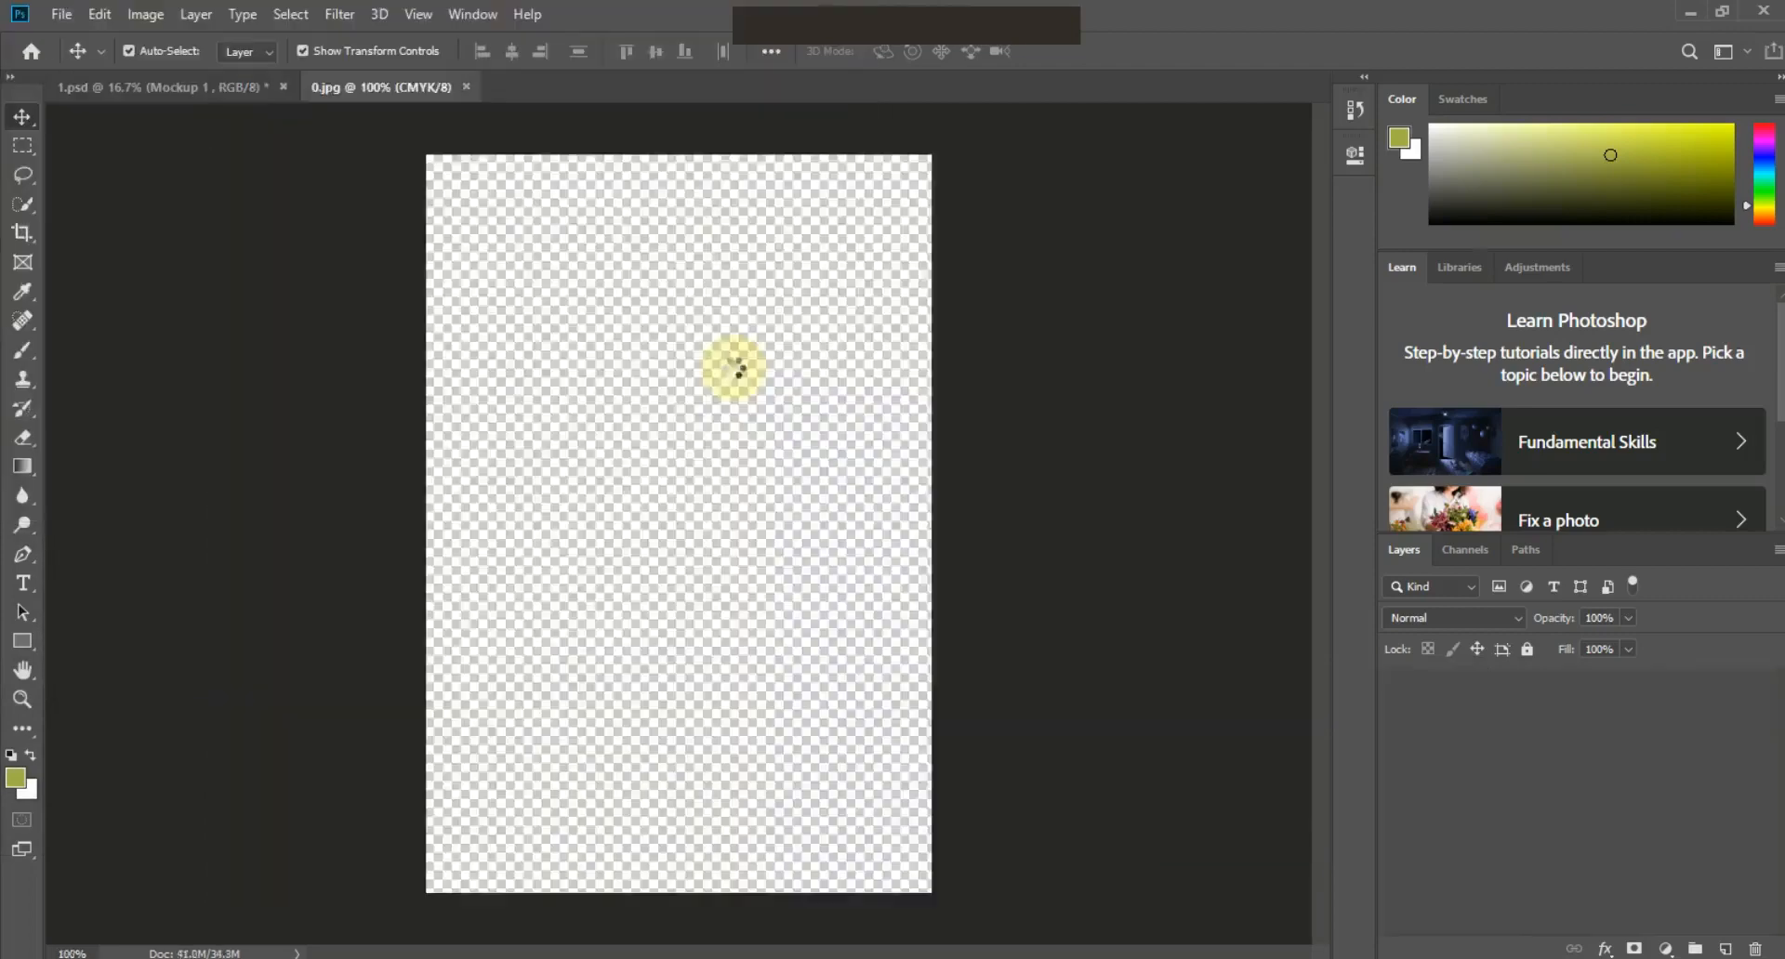
{"action": "left_click", "coordinate": [391, 86]}
Return to the shirt mockup 1.psd and open the contents of its Mockup 1 smart object
{"action": "left_click", "coordinate": [176, 86]}
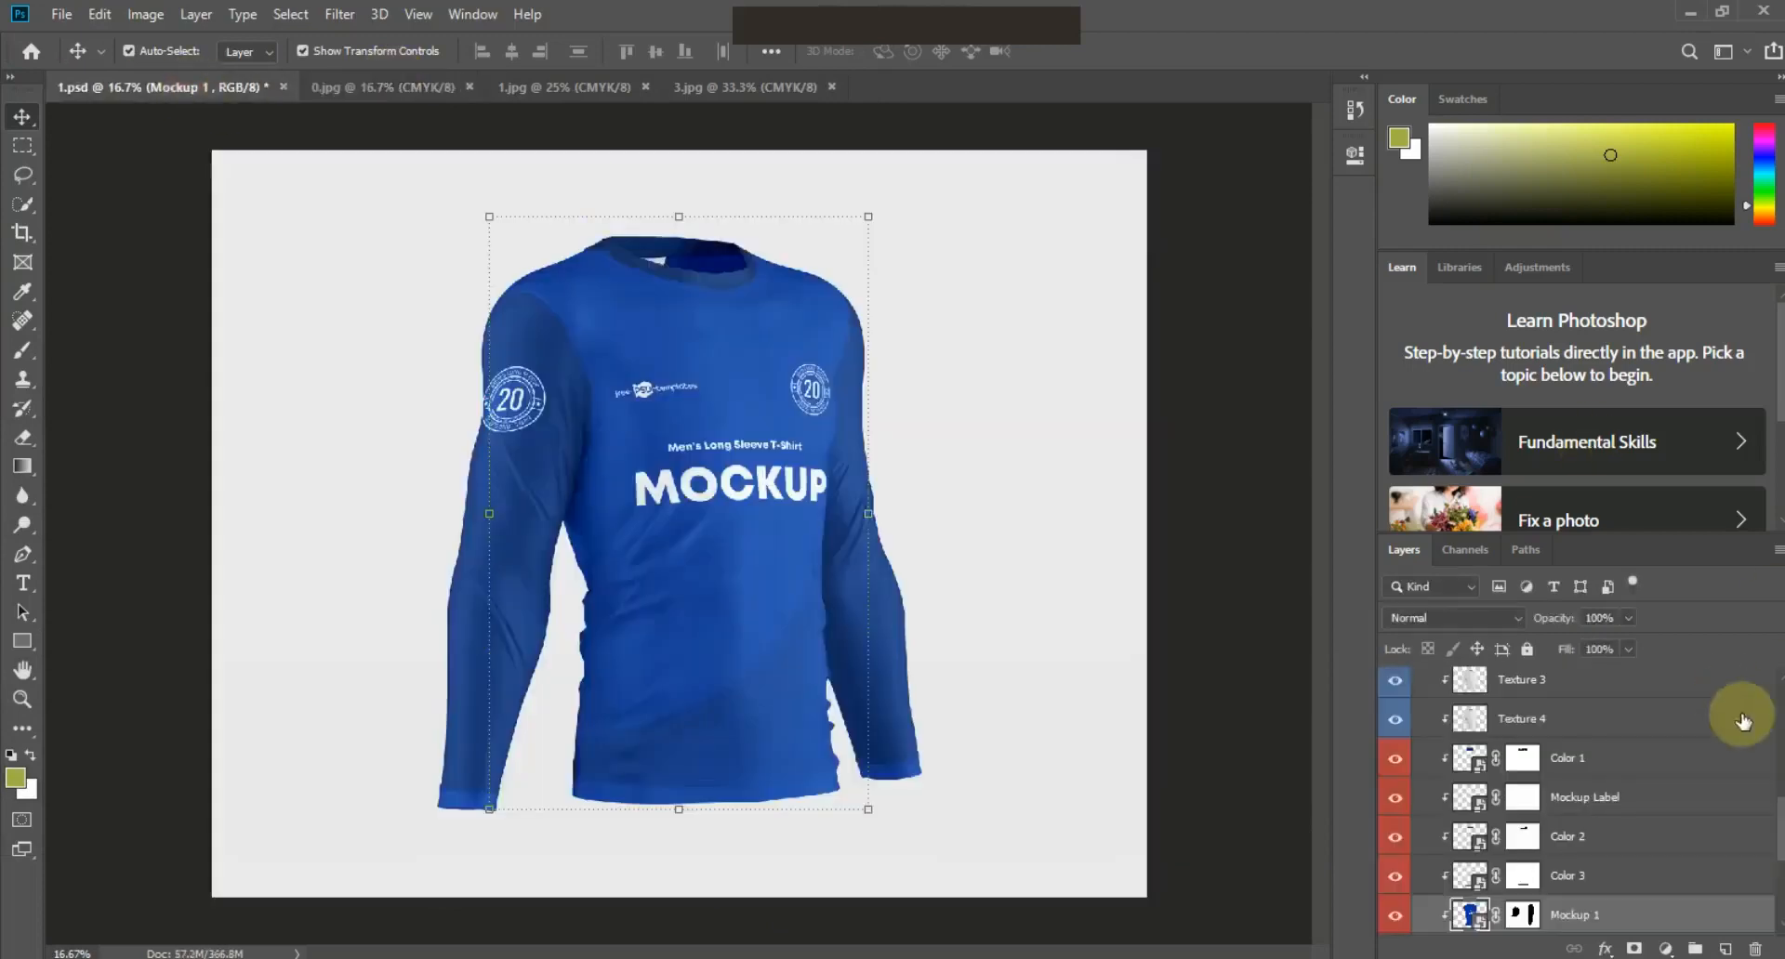
{"action": "scroll", "coordinate": [1771, 842], "scroll_direction": "down", "scroll_amount": 2}
{"action": "double_click", "coordinate": [1471, 785]}
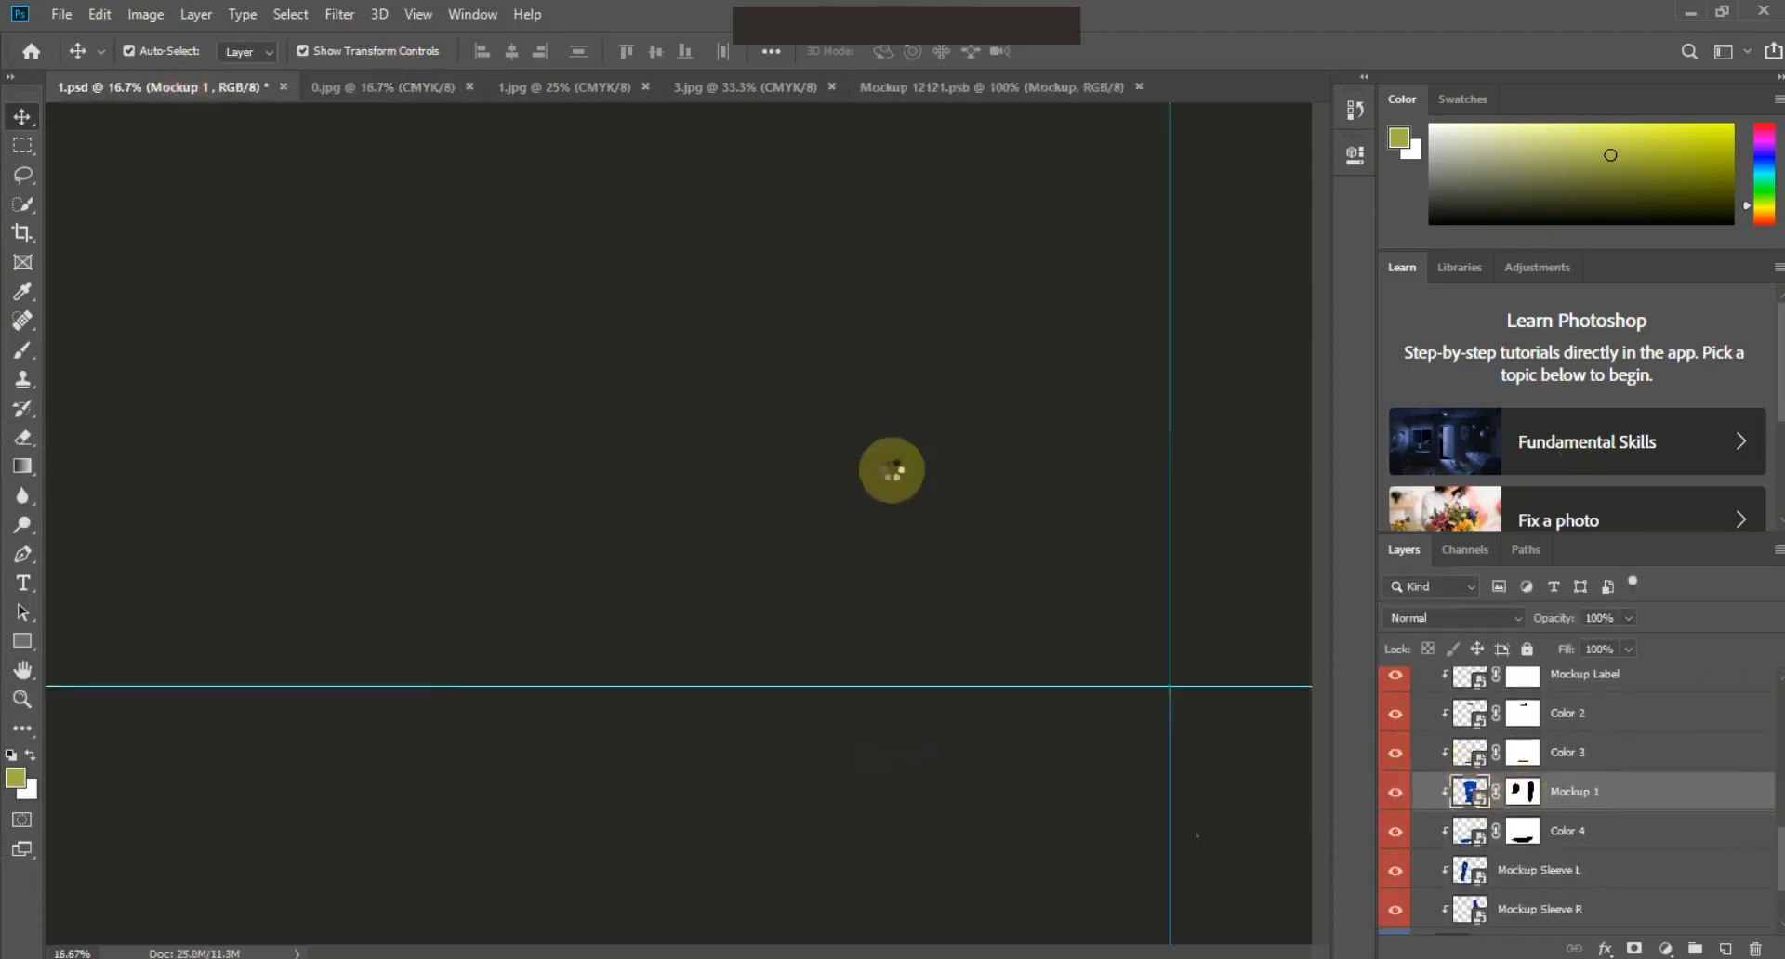
Hide the blue Mockup layer in Mockup 12121.psb and bring in the front design from 0.jpg
{"action": "left_click", "coordinate": [1394, 690]}
{"action": "left_click", "coordinate": [427, 86]}
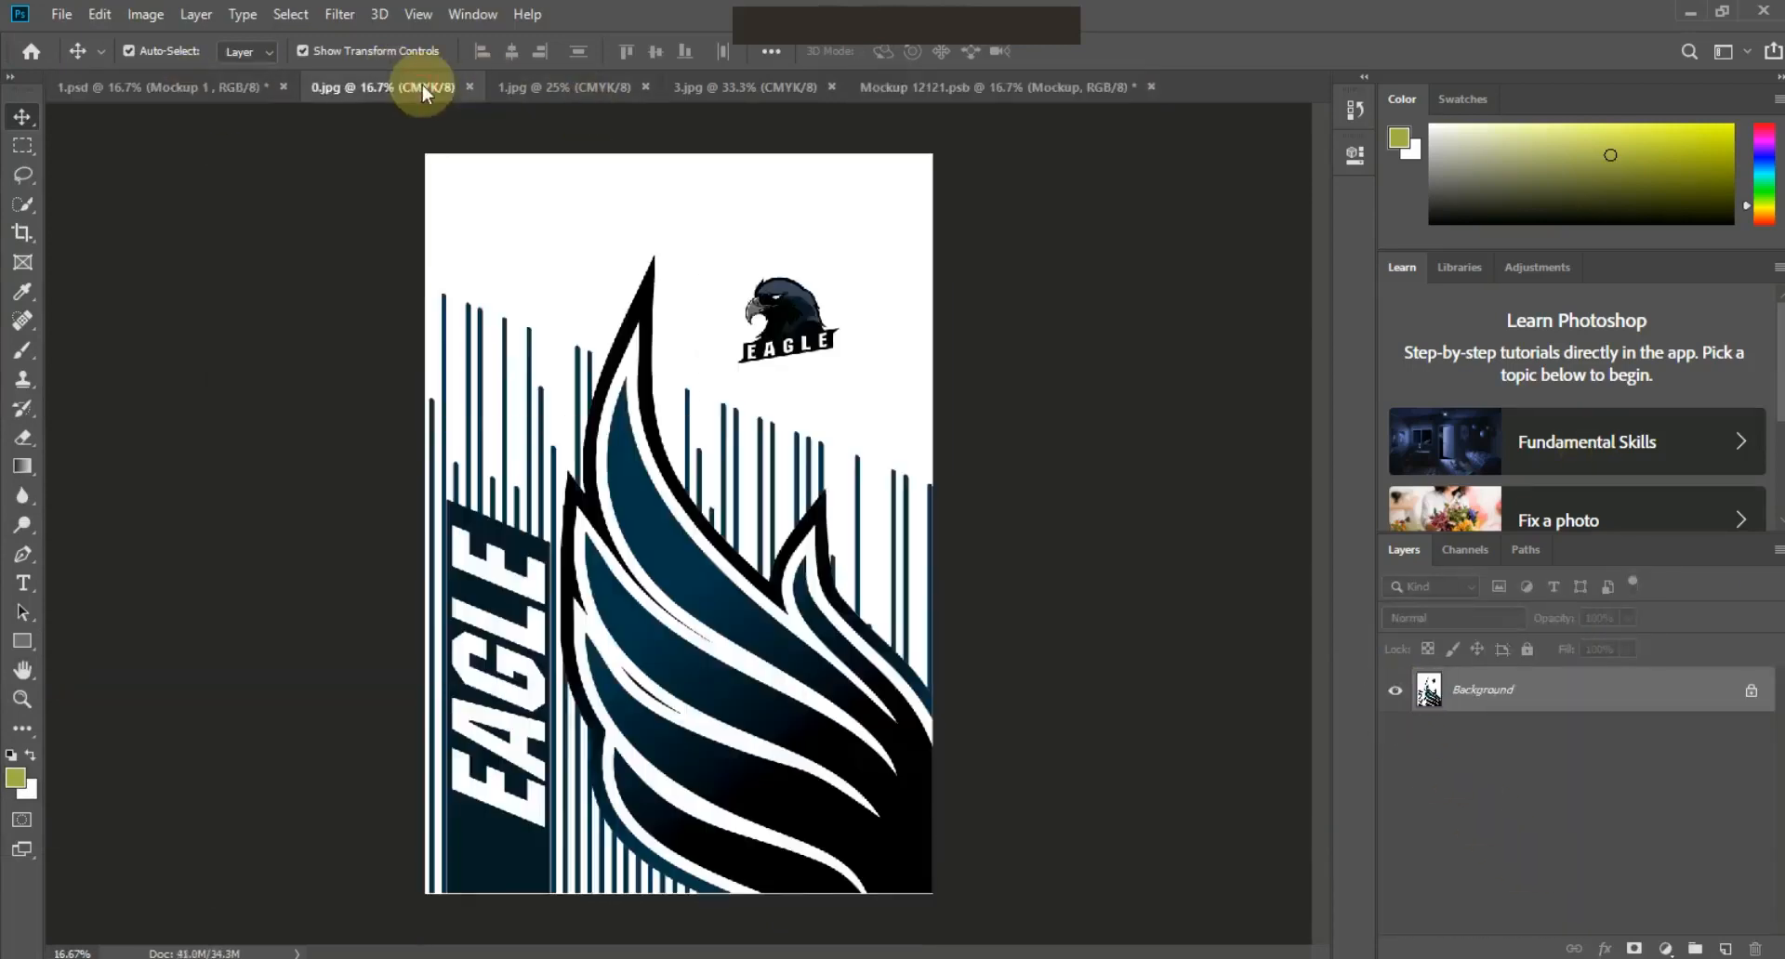
{"action": "left_click_drag", "start_coordinate": [626, 439], "coordinate": [723, 506]}
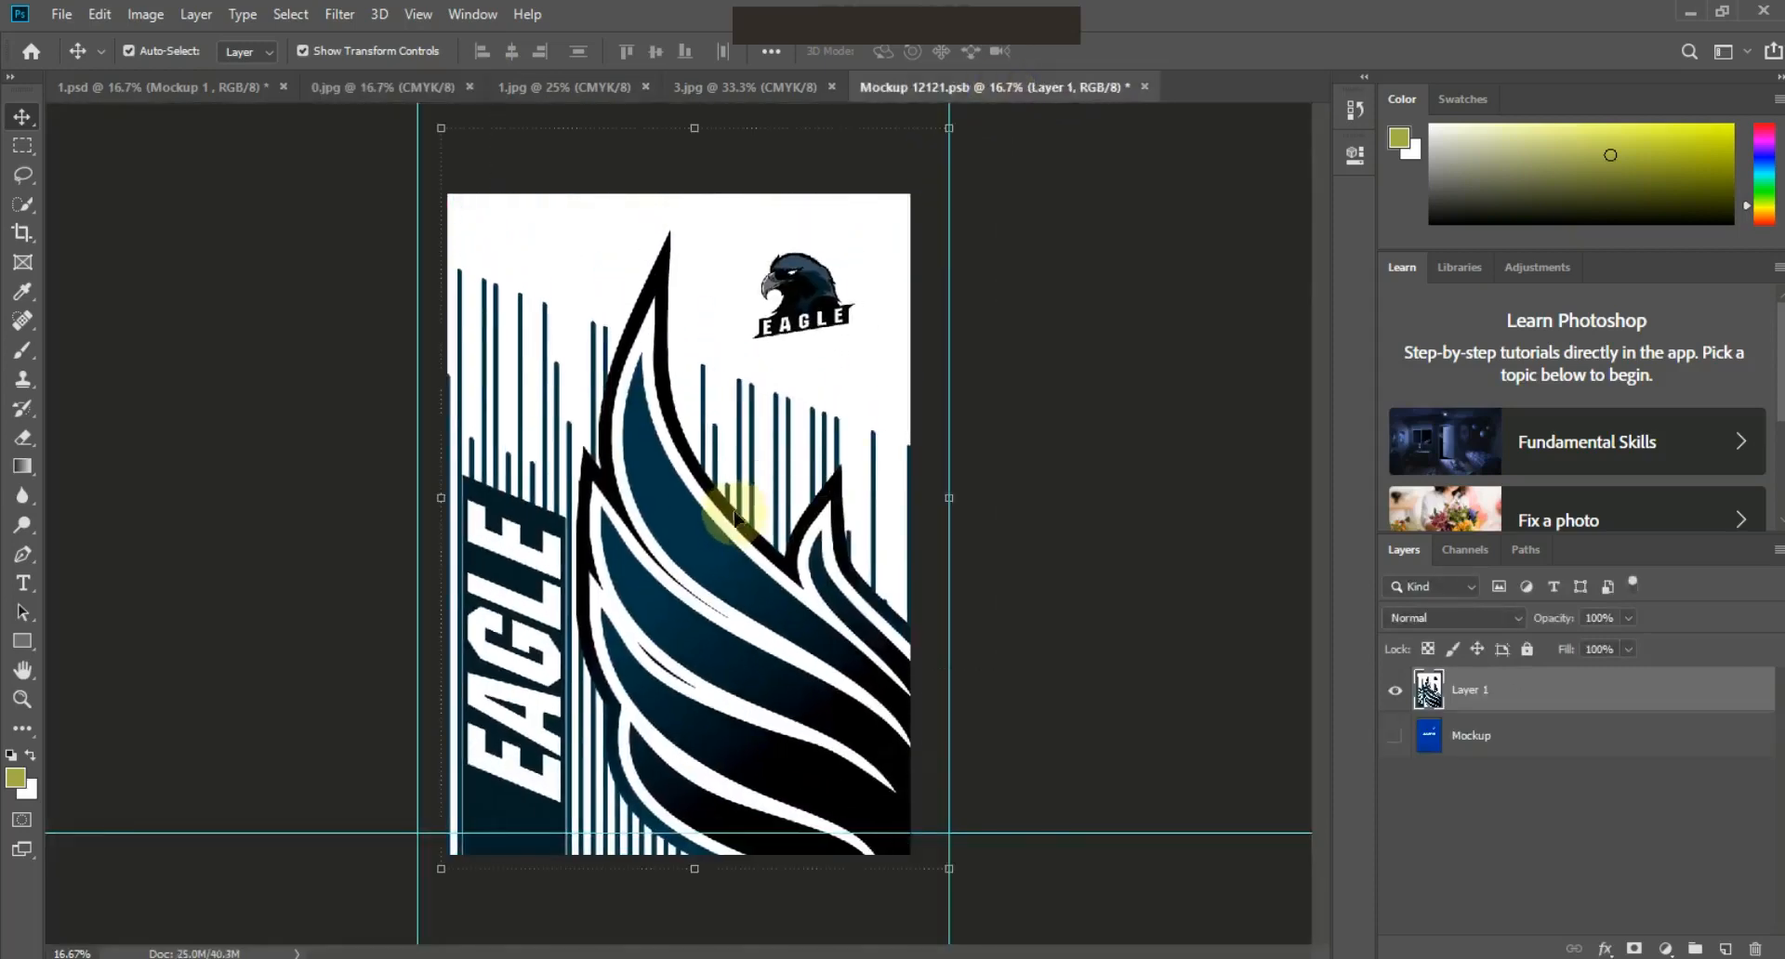
Scale the placed front design to about 92.43% so it fits the canvas, and save the smart object
{"action": "left_click_drag", "start_coordinate": [949, 130], "coordinate": [920, 185]}
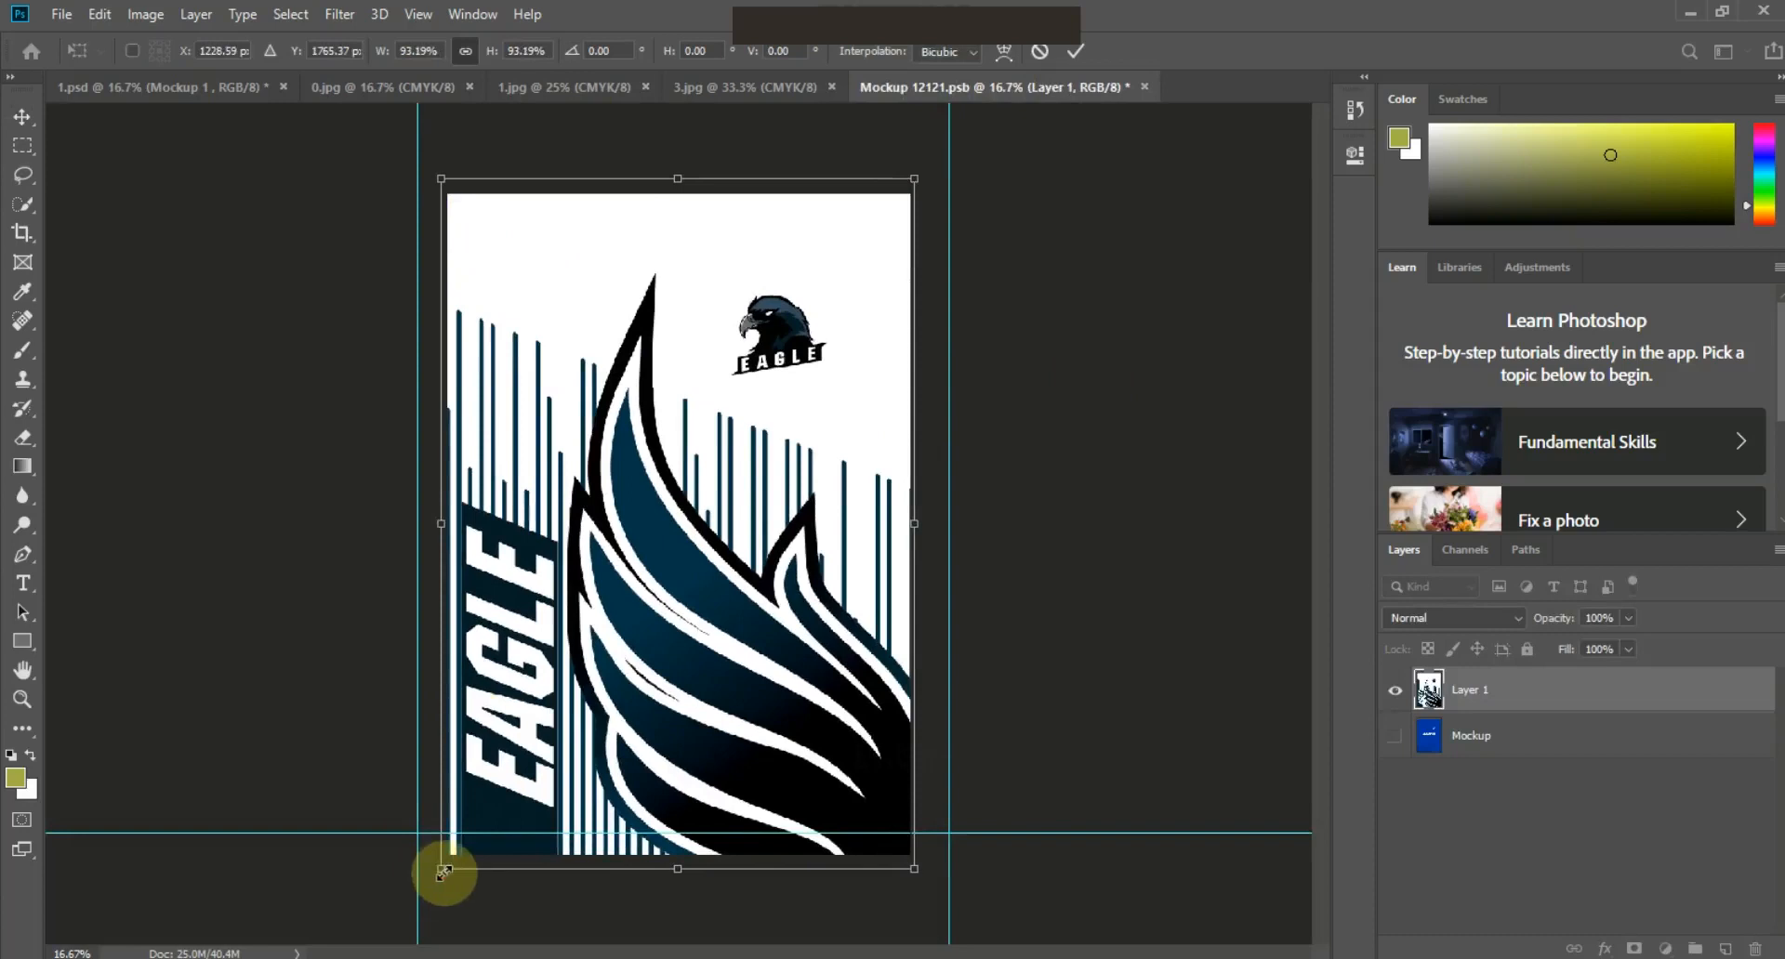
{"action": "left_click_drag", "start_coordinate": [440, 868], "coordinate": [444, 864]}
{"action": "double_click", "coordinate": [661, 359]}
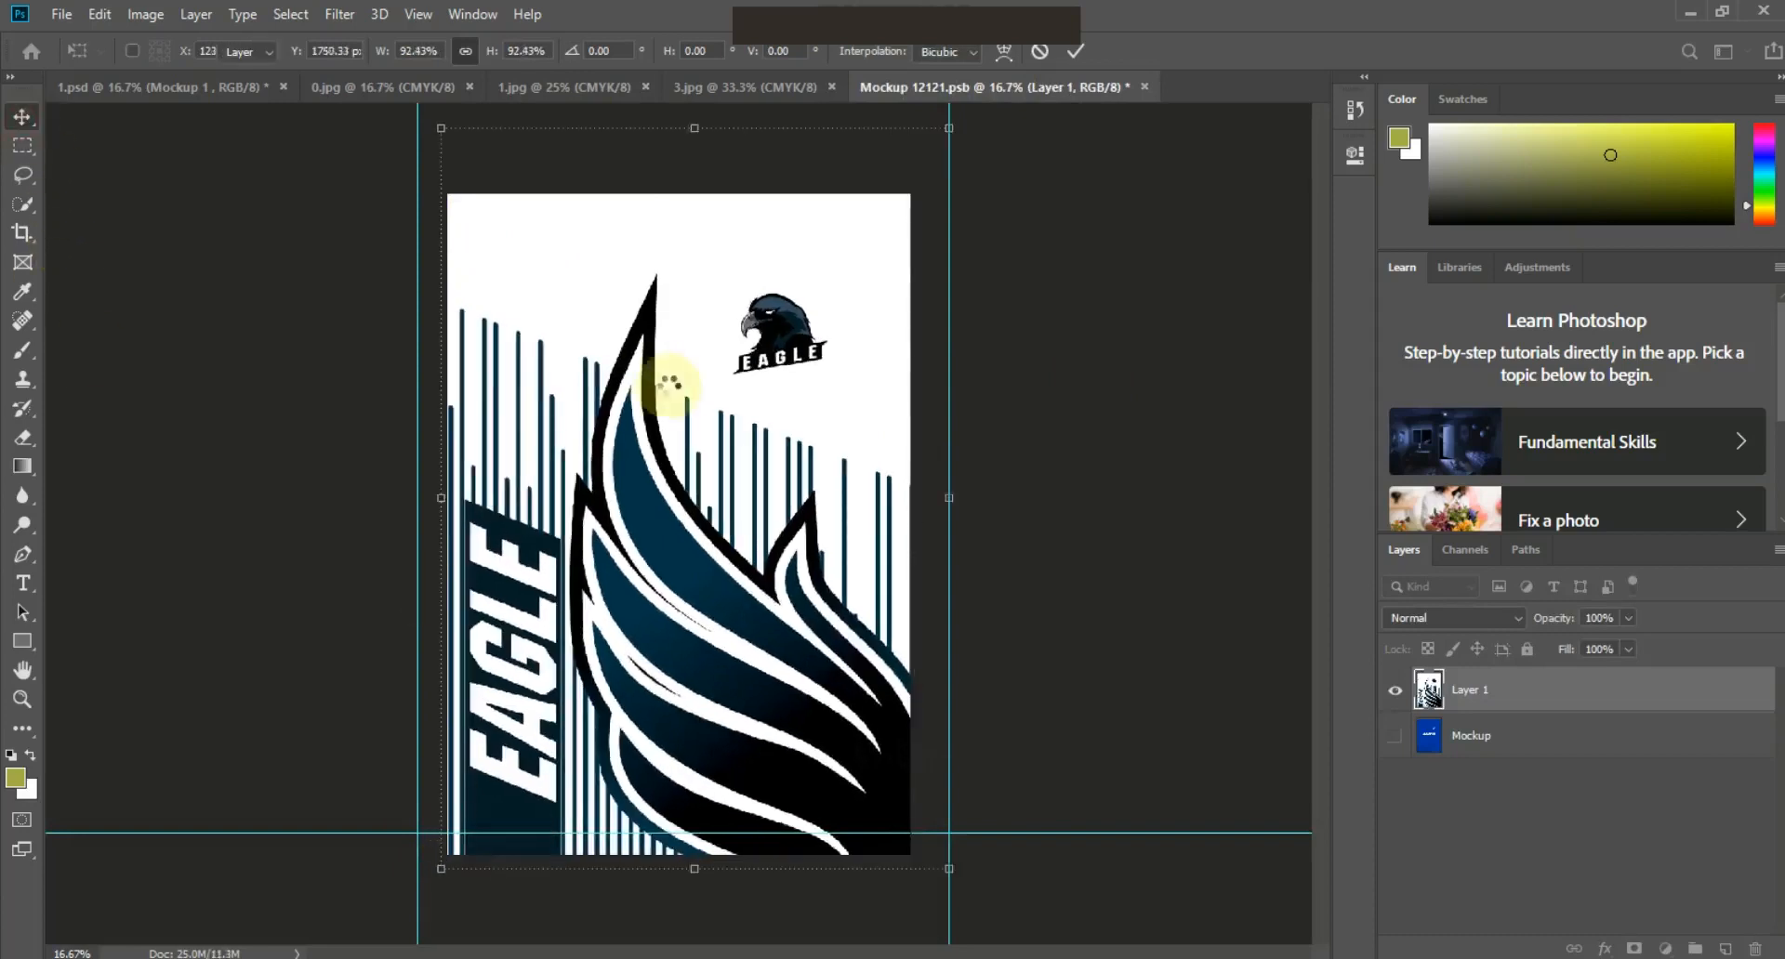
{"action": "key", "text": "ctrl+s"}
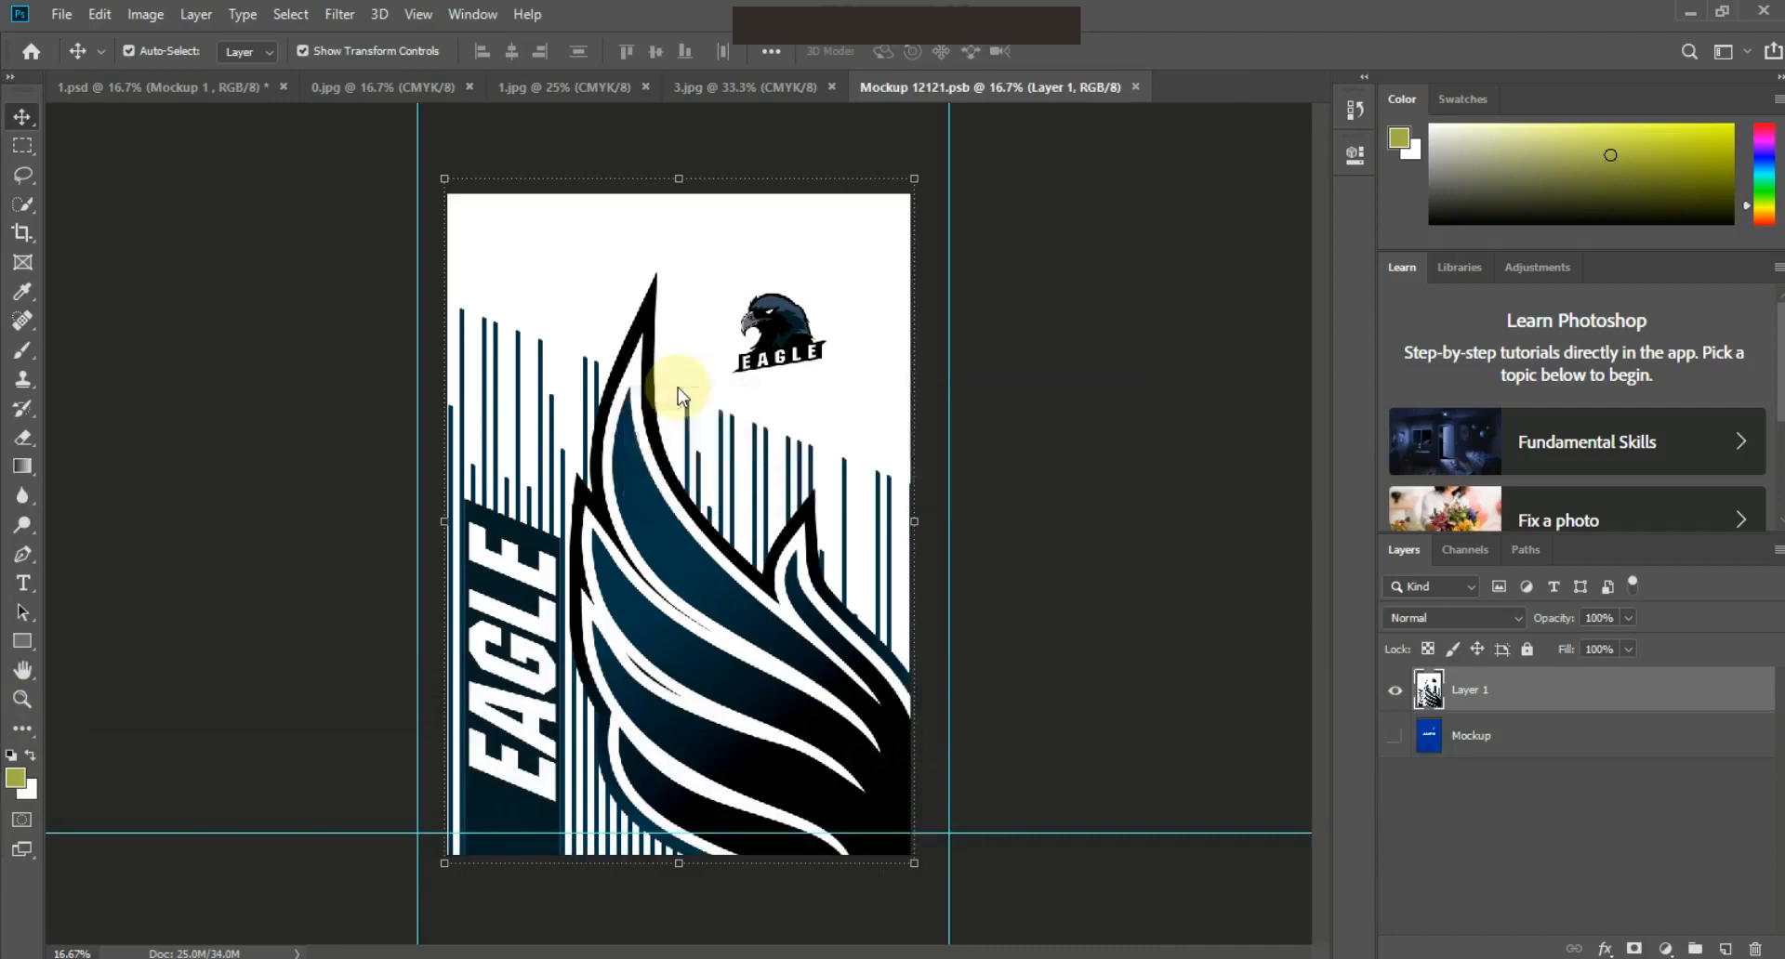
Check the front design on the shirt in 1.psd, comparing it with and without the Texture 4 layer
{"action": "left_click", "coordinate": [146, 87]}
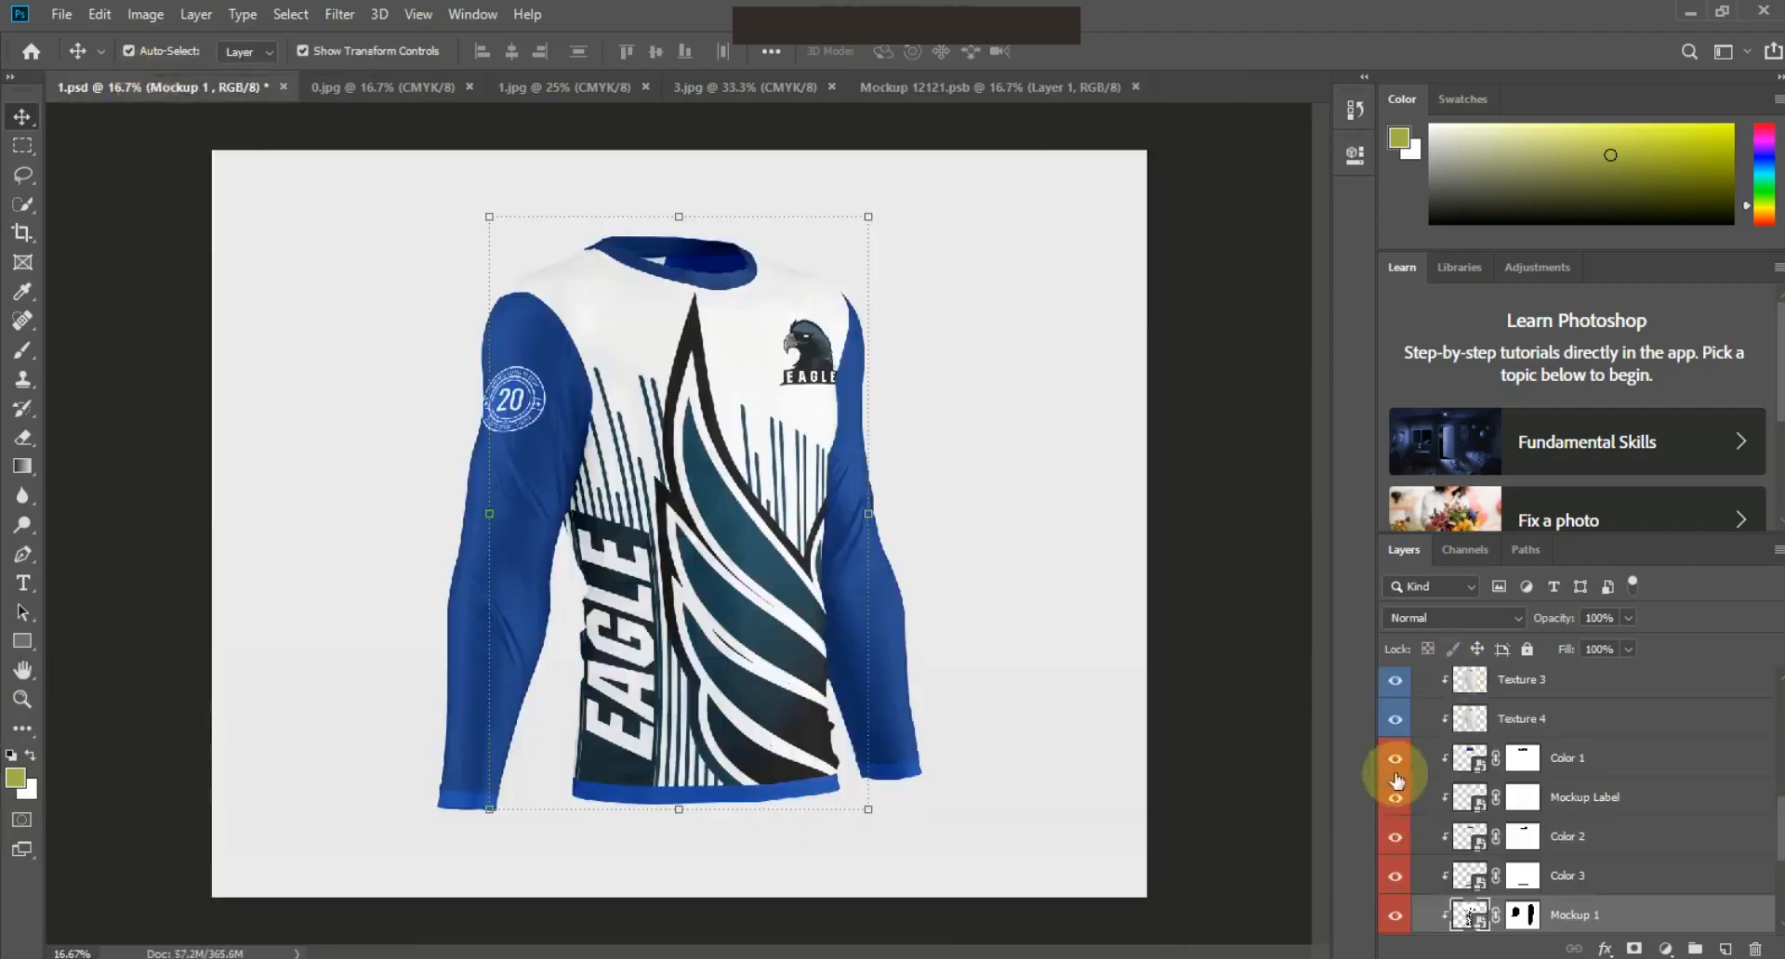
{"action": "left_click", "coordinate": [1396, 720]}
{"action": "left_click", "coordinate": [1398, 723]}
Close the Mockup 12121.psb smart object and the 0.jpg document
{"action": "left_click", "coordinate": [909, 87]}
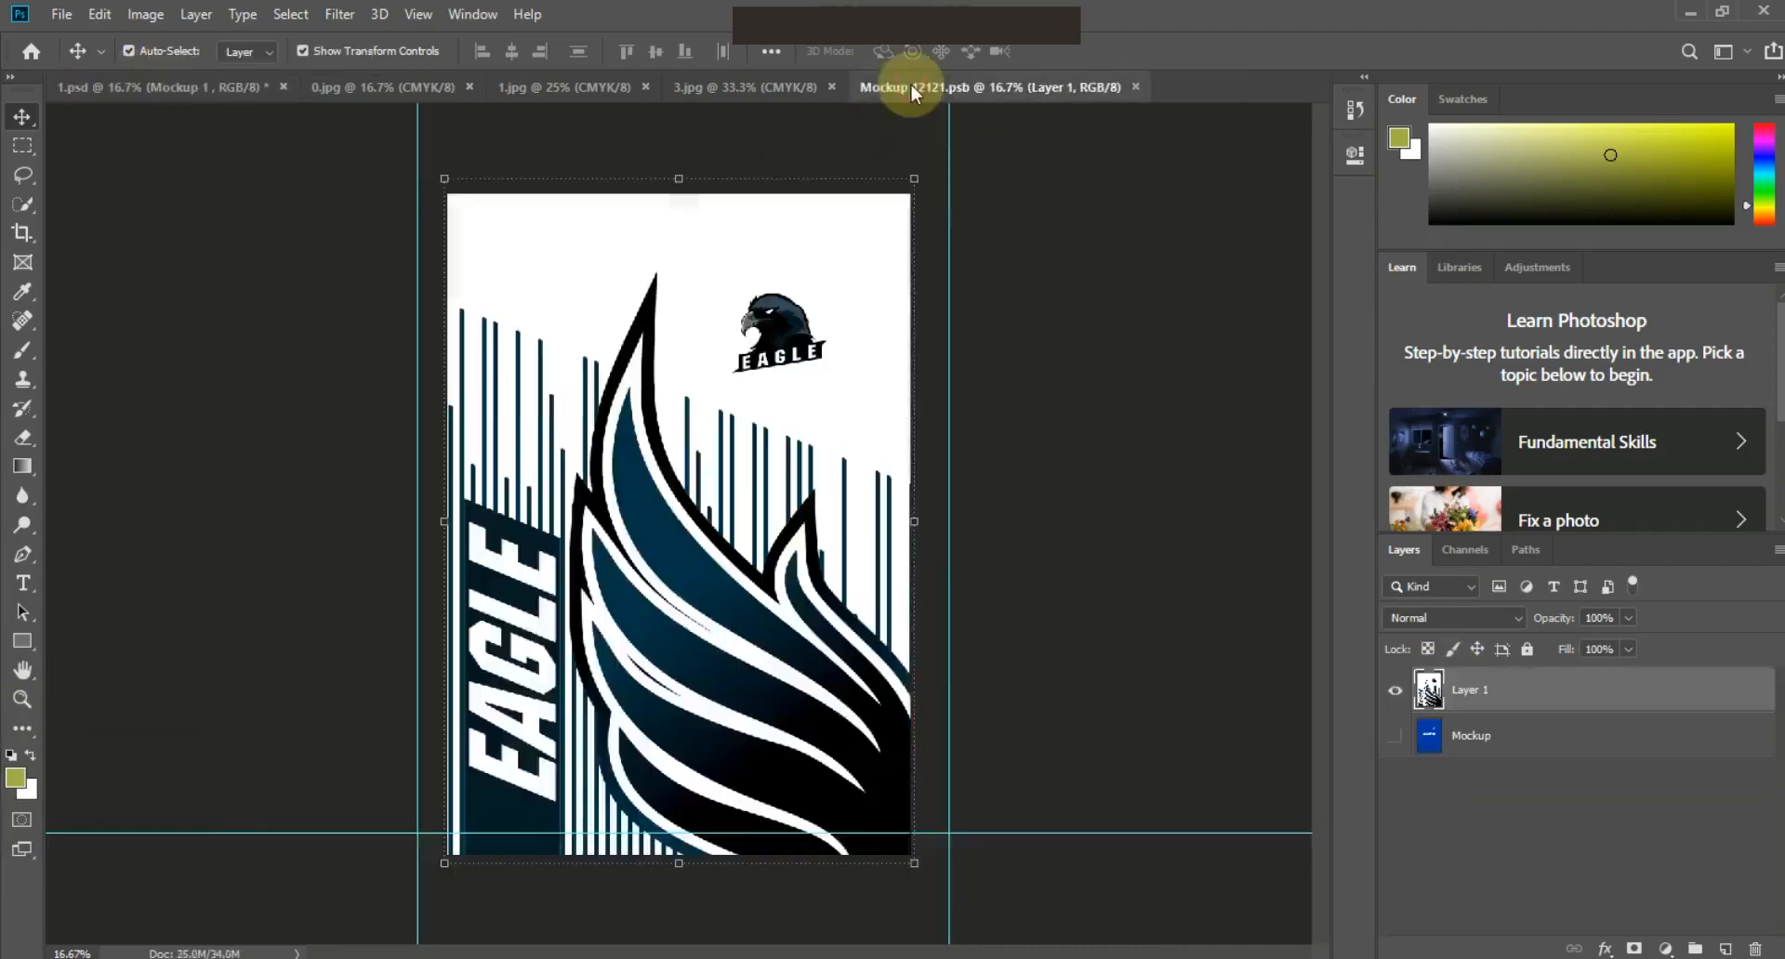
{"action": "left_click", "coordinate": [1135, 86]}
{"action": "left_click", "coordinate": [734, 93]}
{"action": "left_click", "coordinate": [569, 87]}
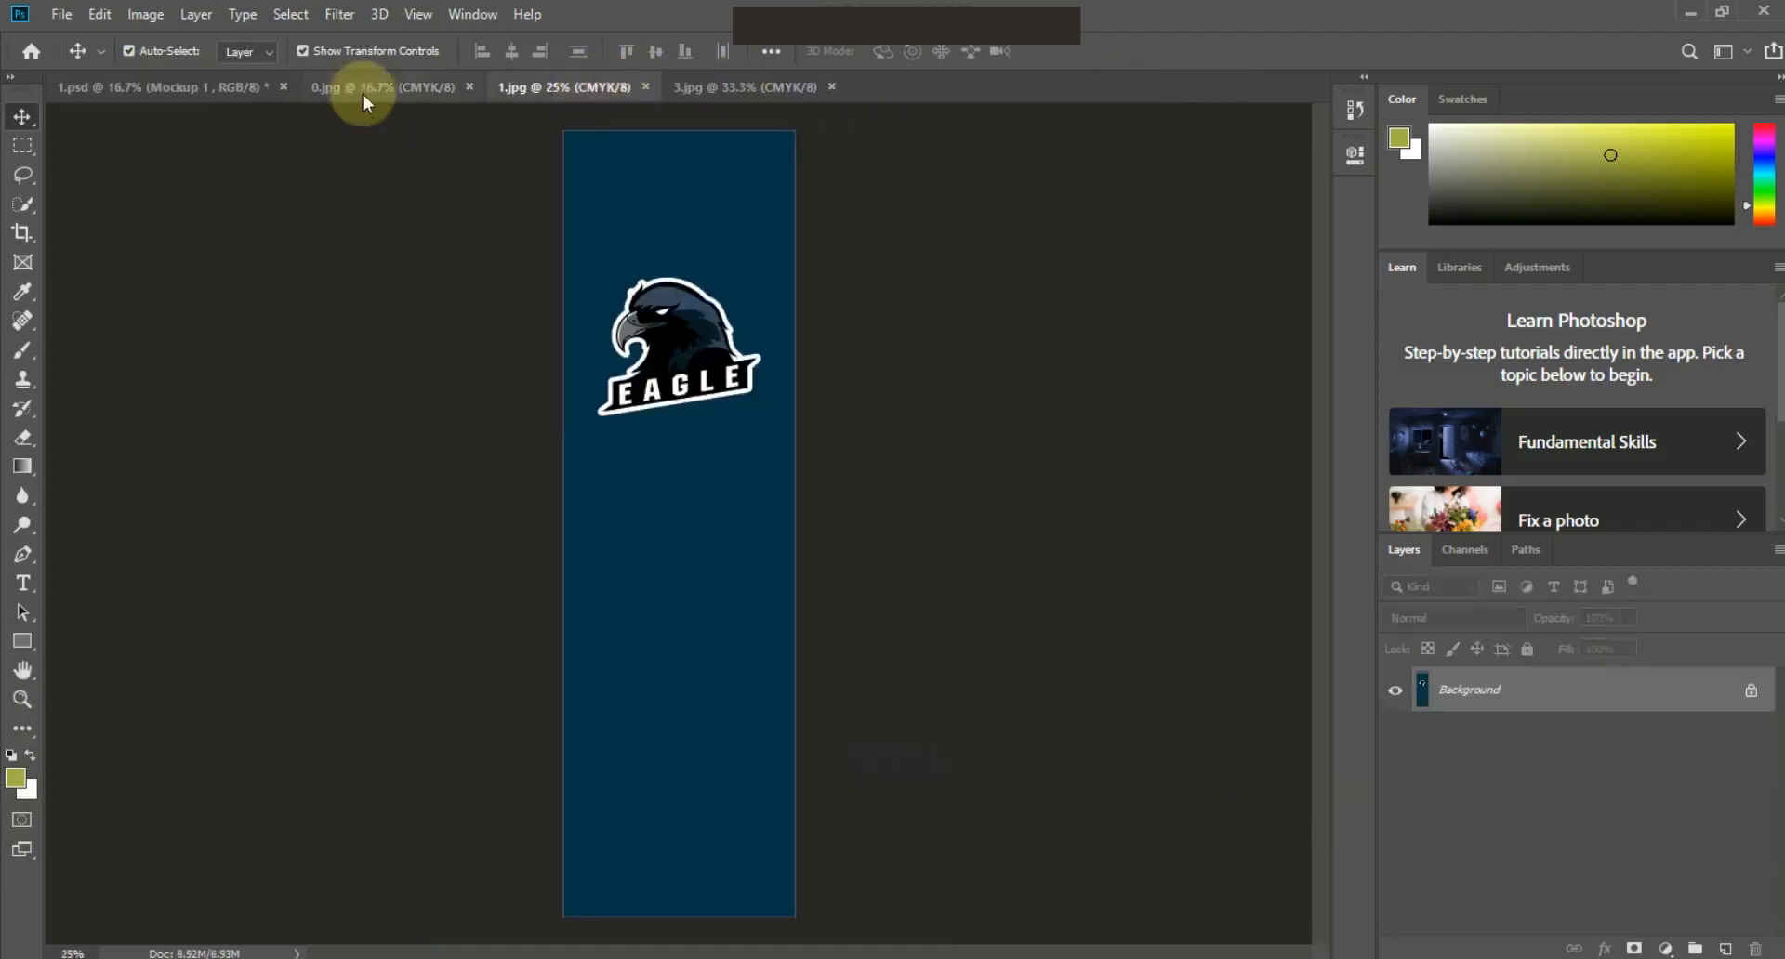
{"action": "left_click", "coordinate": [390, 87]}
{"action": "left_click", "coordinate": [470, 86]}
Cover the collar's Color 1 smart object with the black bar from 3.jpg, save it, and close both files
{"action": "left_click", "coordinate": [199, 87]}
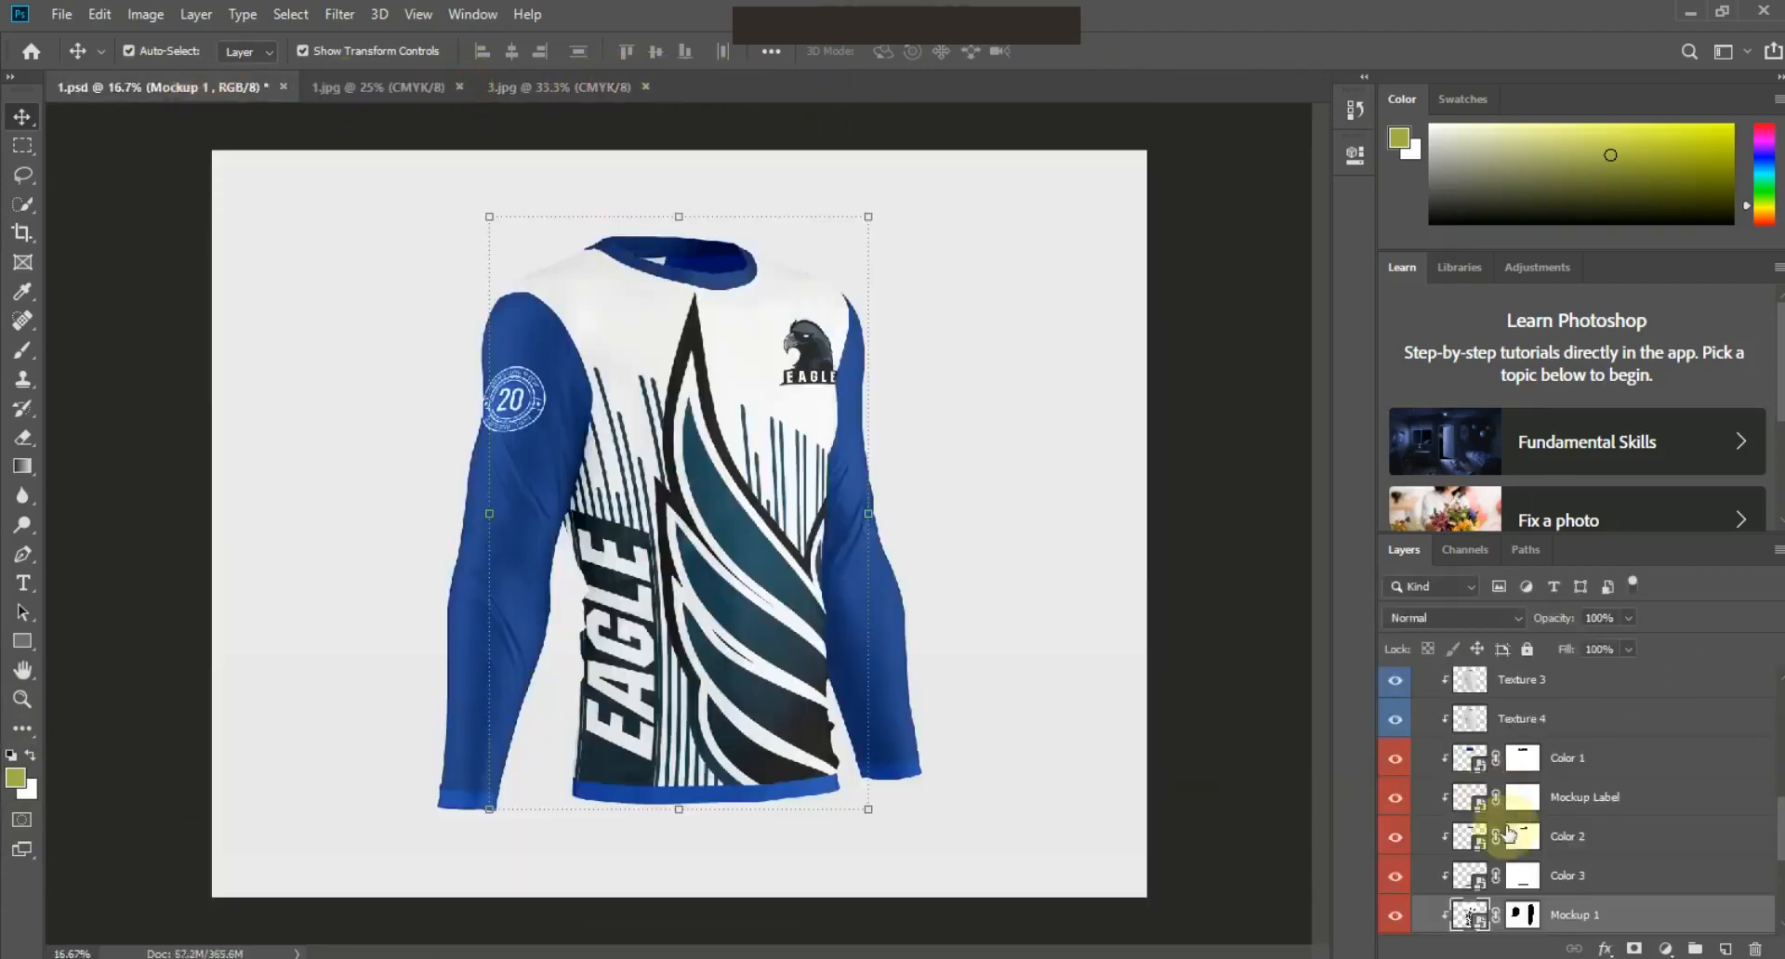
{"action": "double_click", "coordinate": [1468, 758]}
{"action": "left_click", "coordinate": [521, 87]}
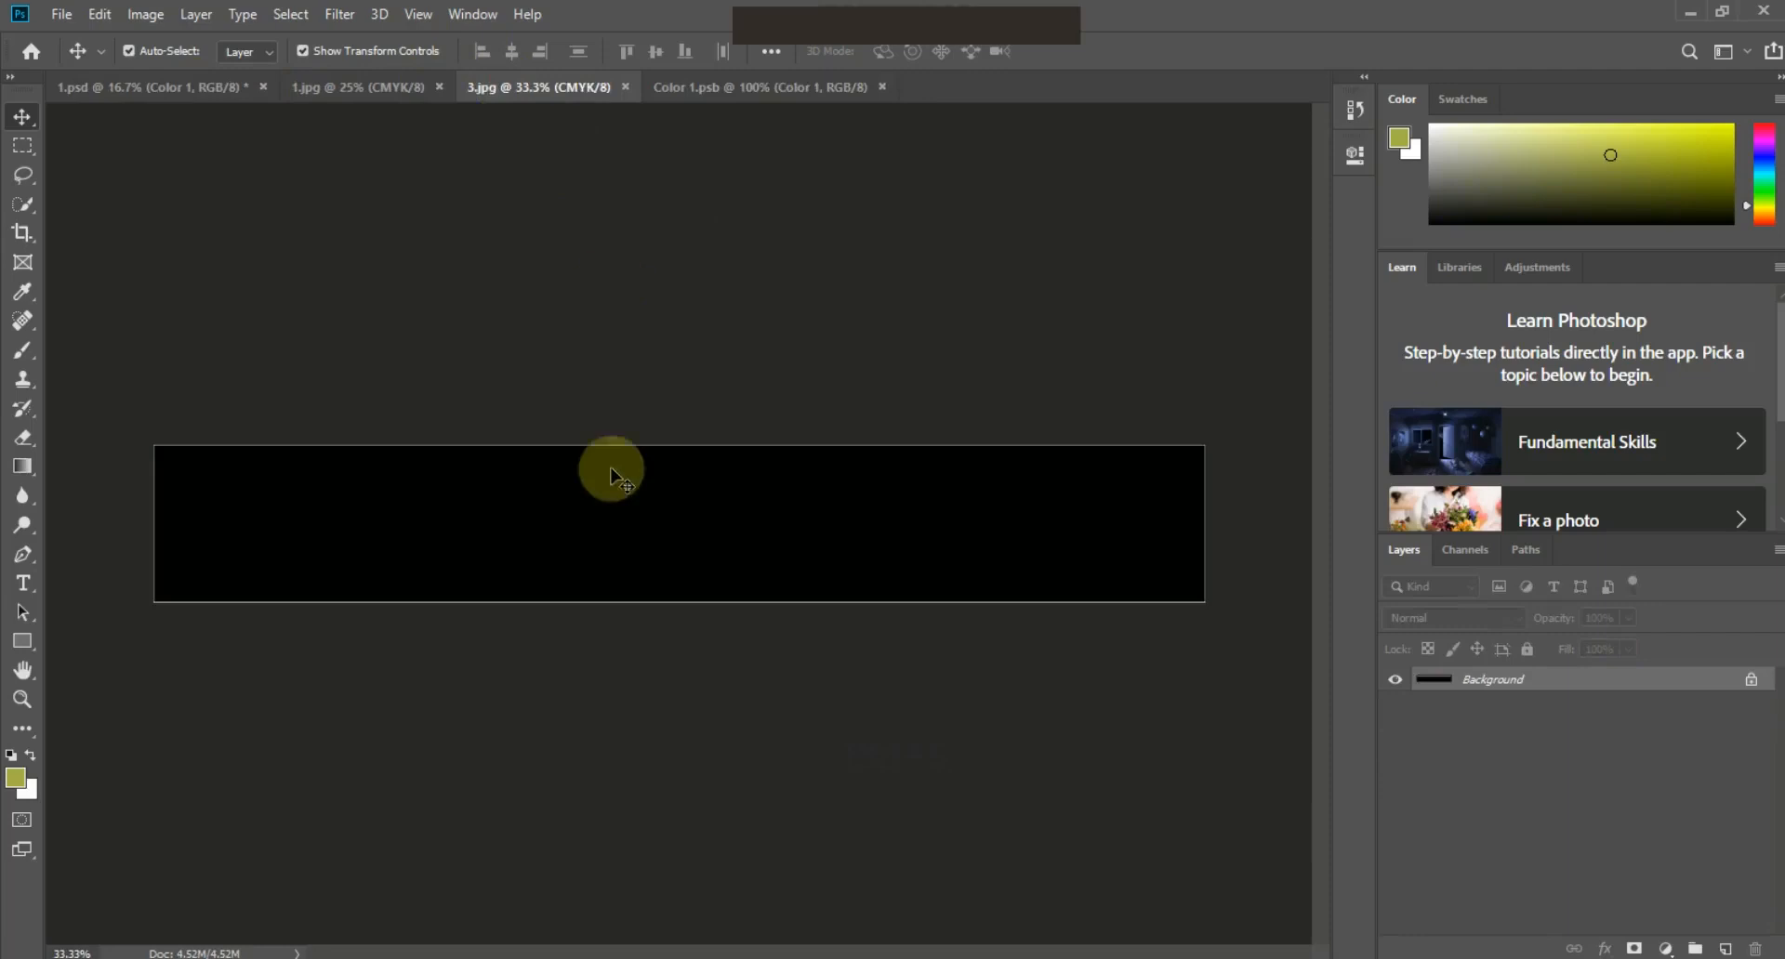
{"action": "left_click_drag", "start_coordinate": [781, 97], "coordinate": [689, 538]}
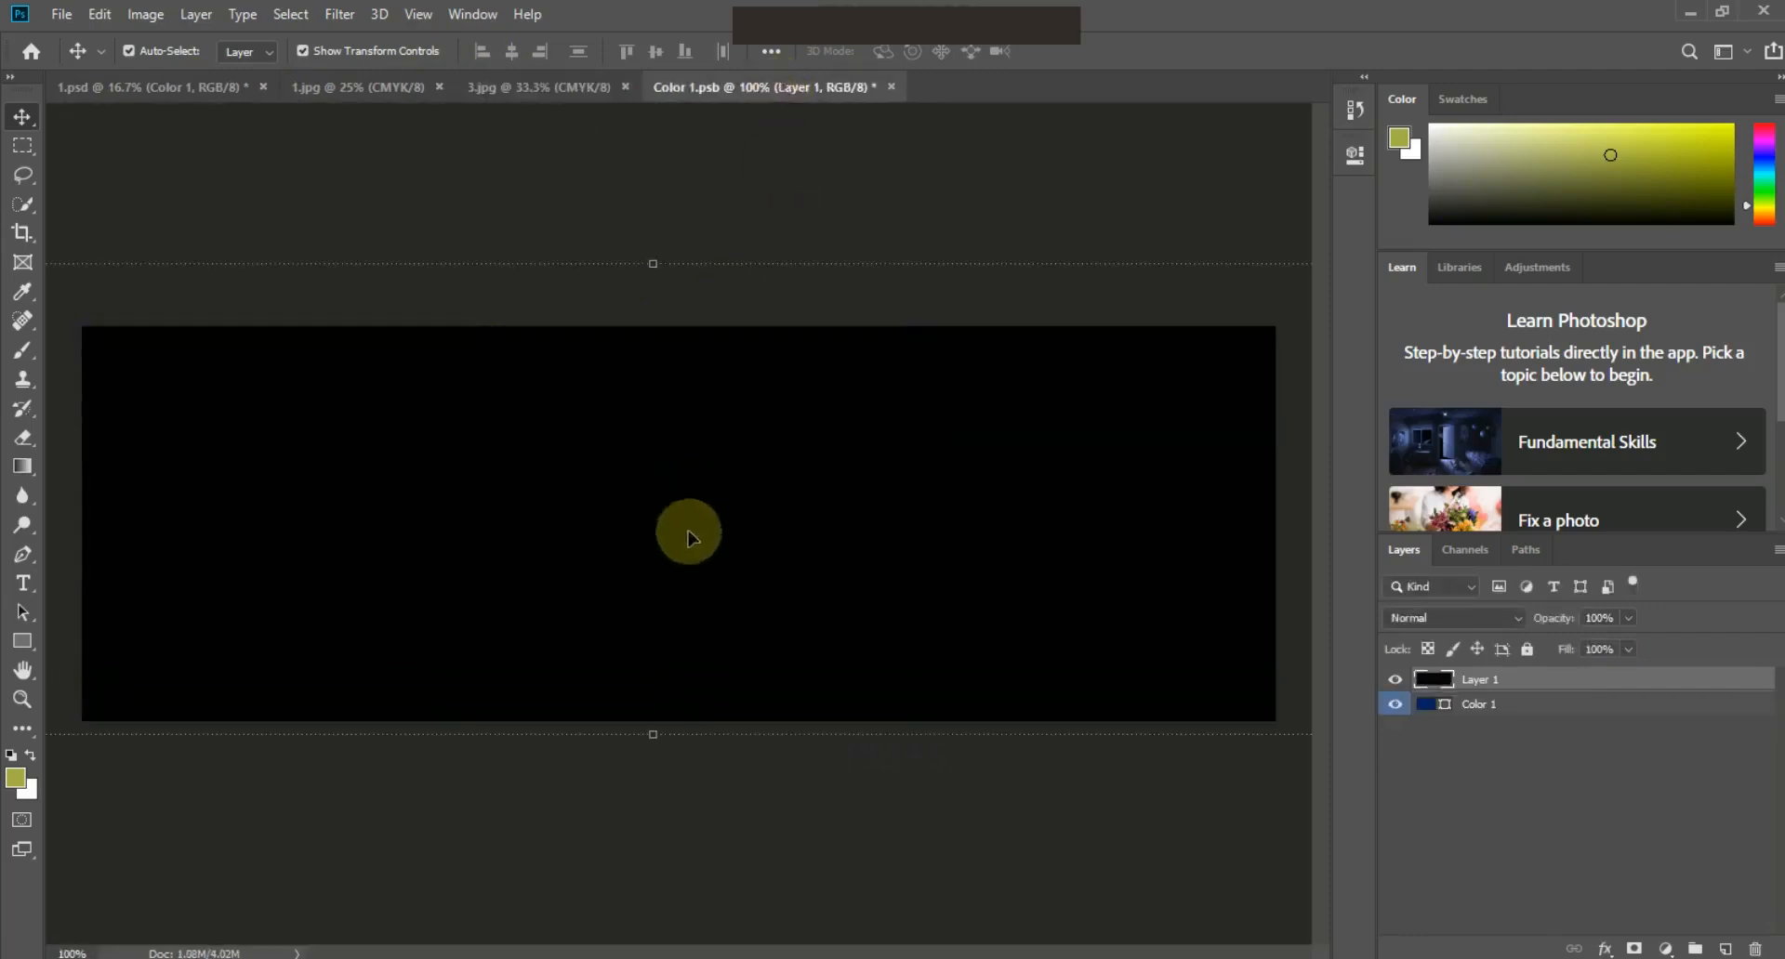
{"action": "key", "text": "ctrl+s"}
{"action": "left_click", "coordinate": [891, 87]}
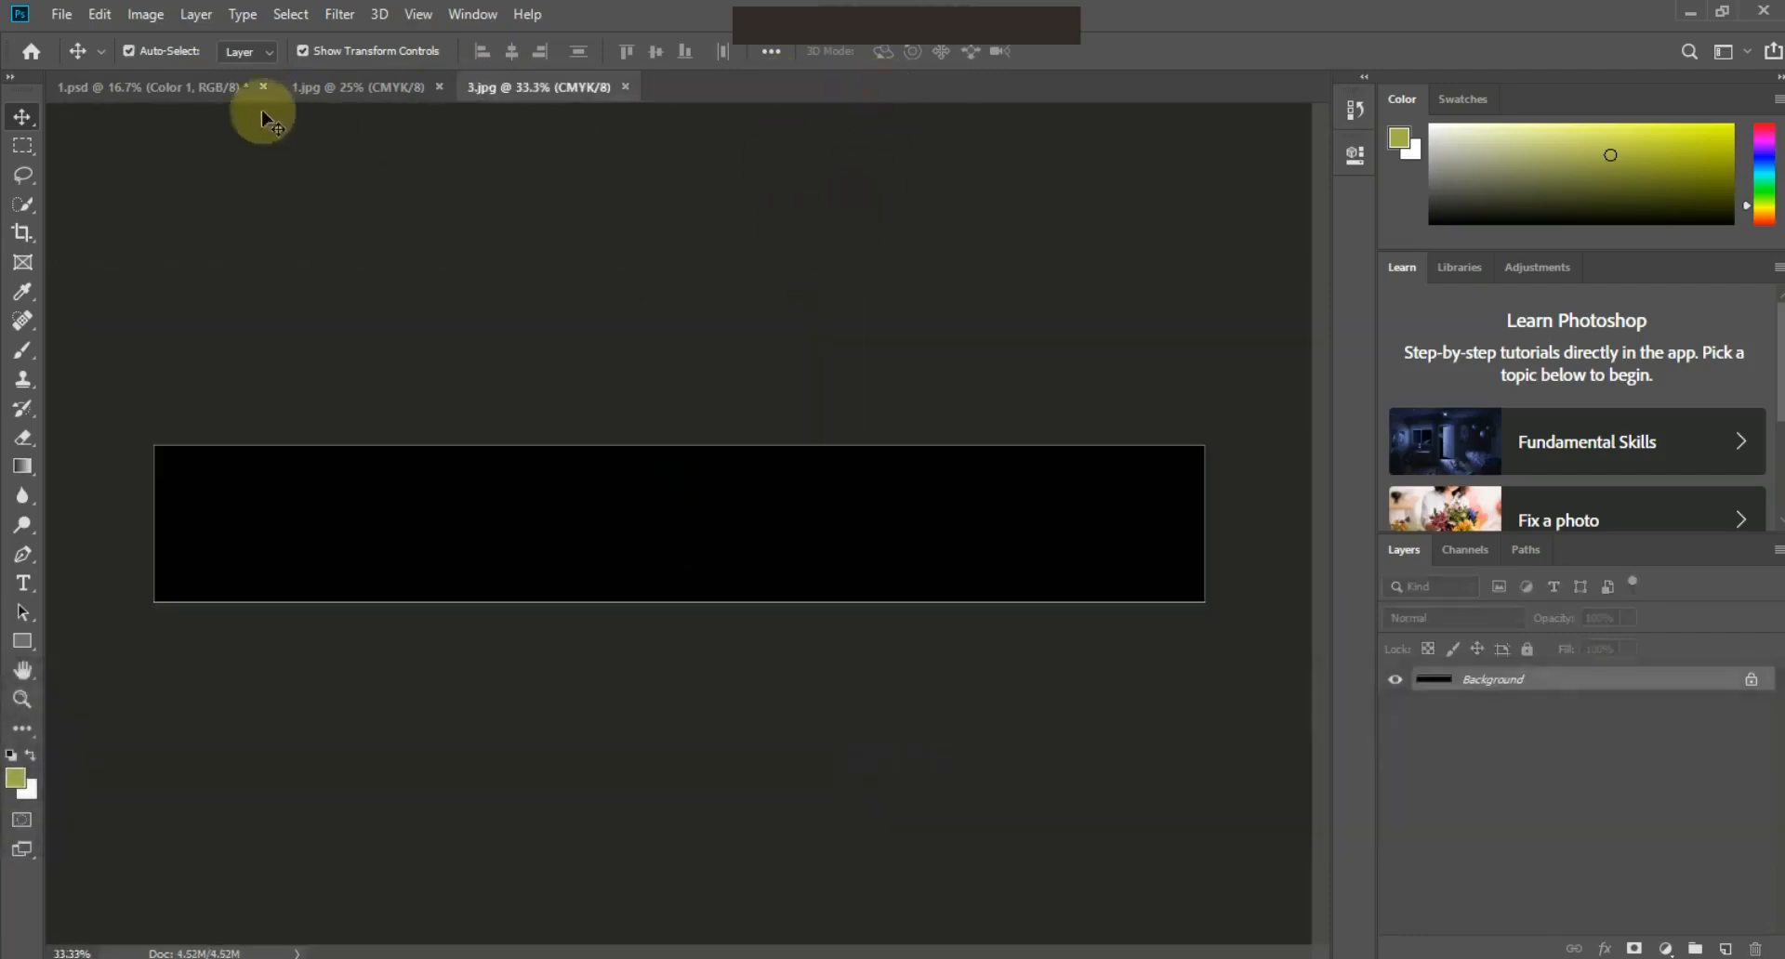
{"action": "left_click", "coordinate": [625, 87]}
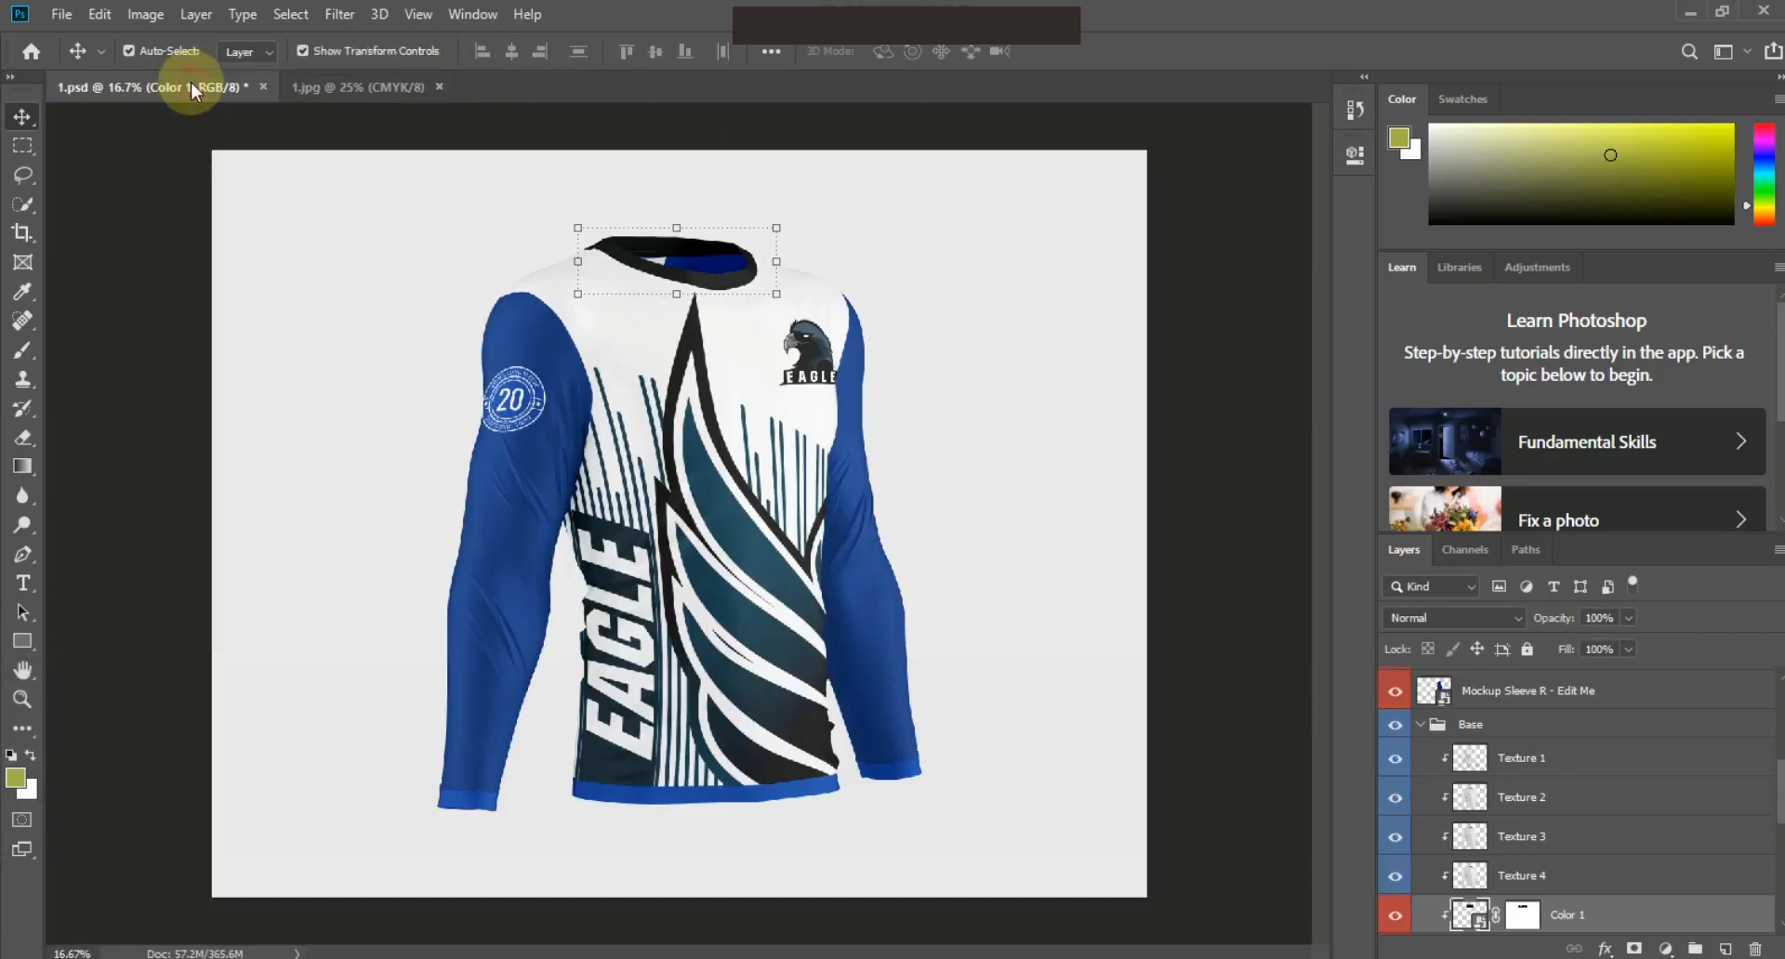
Open the Mockup Sleeve L smart object of 1.psd and bring in the blue eagle panel from 1.jpg
{"action": "scroll", "coordinate": [1753, 809], "scroll_direction": "down", "scroll_amount": 5}
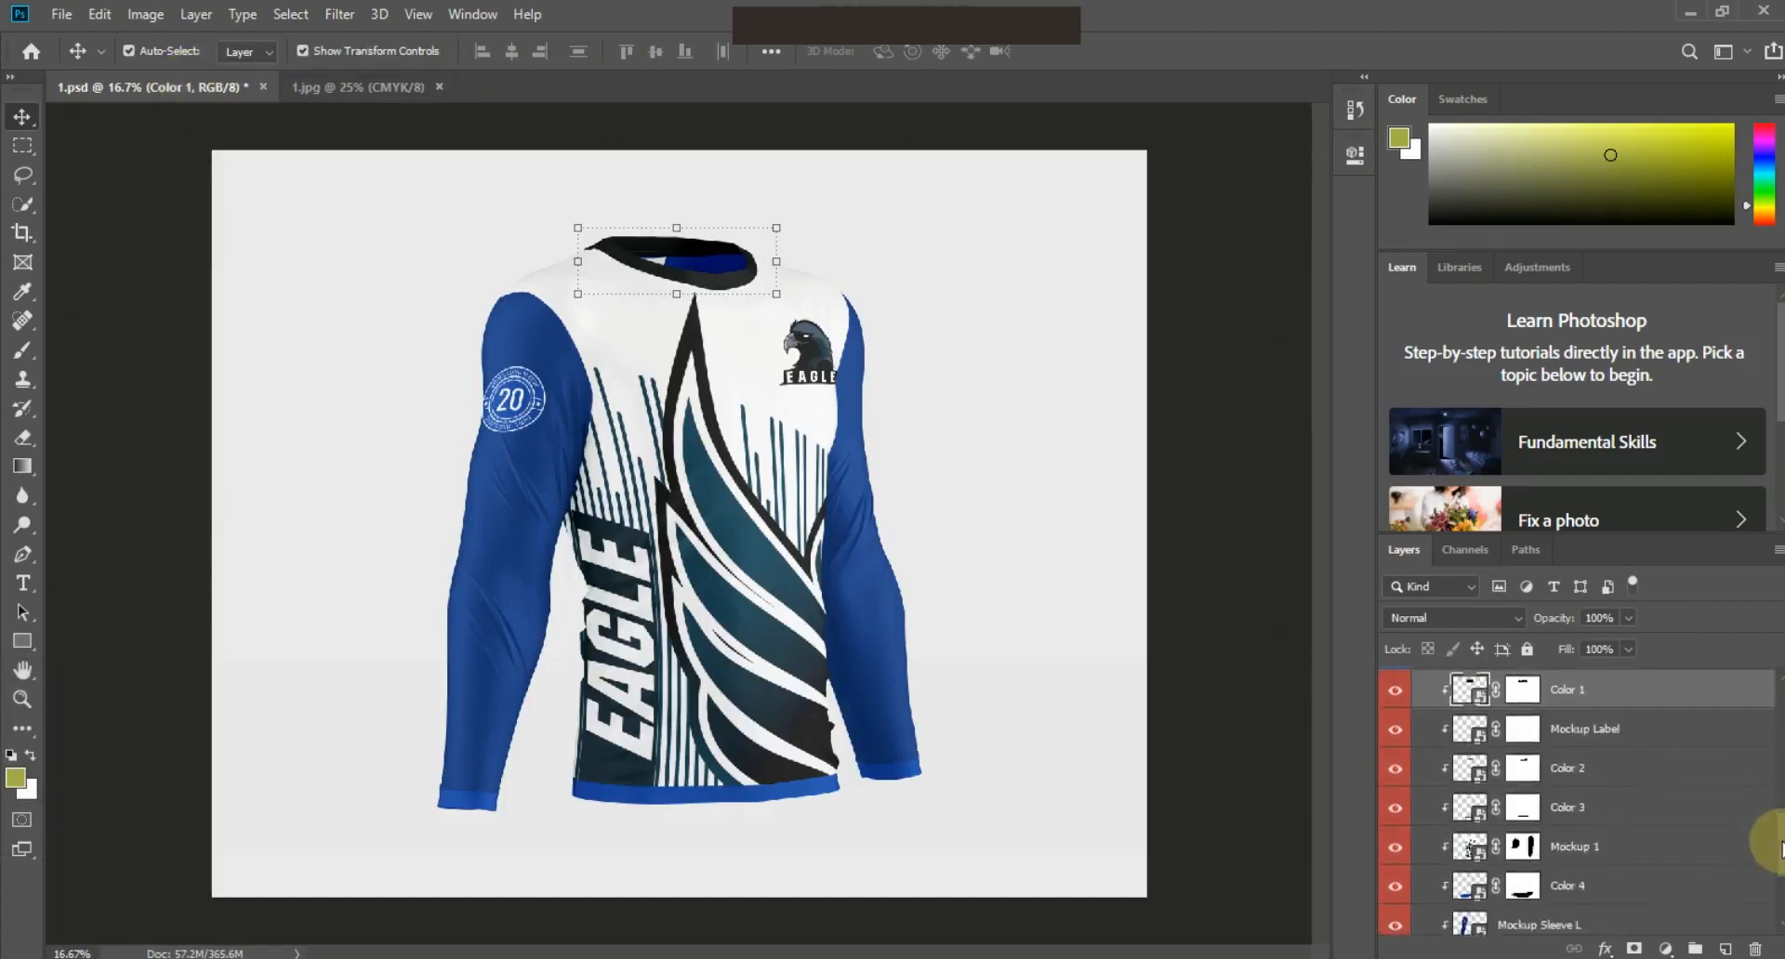
{"action": "double_click", "coordinate": [1467, 919]}
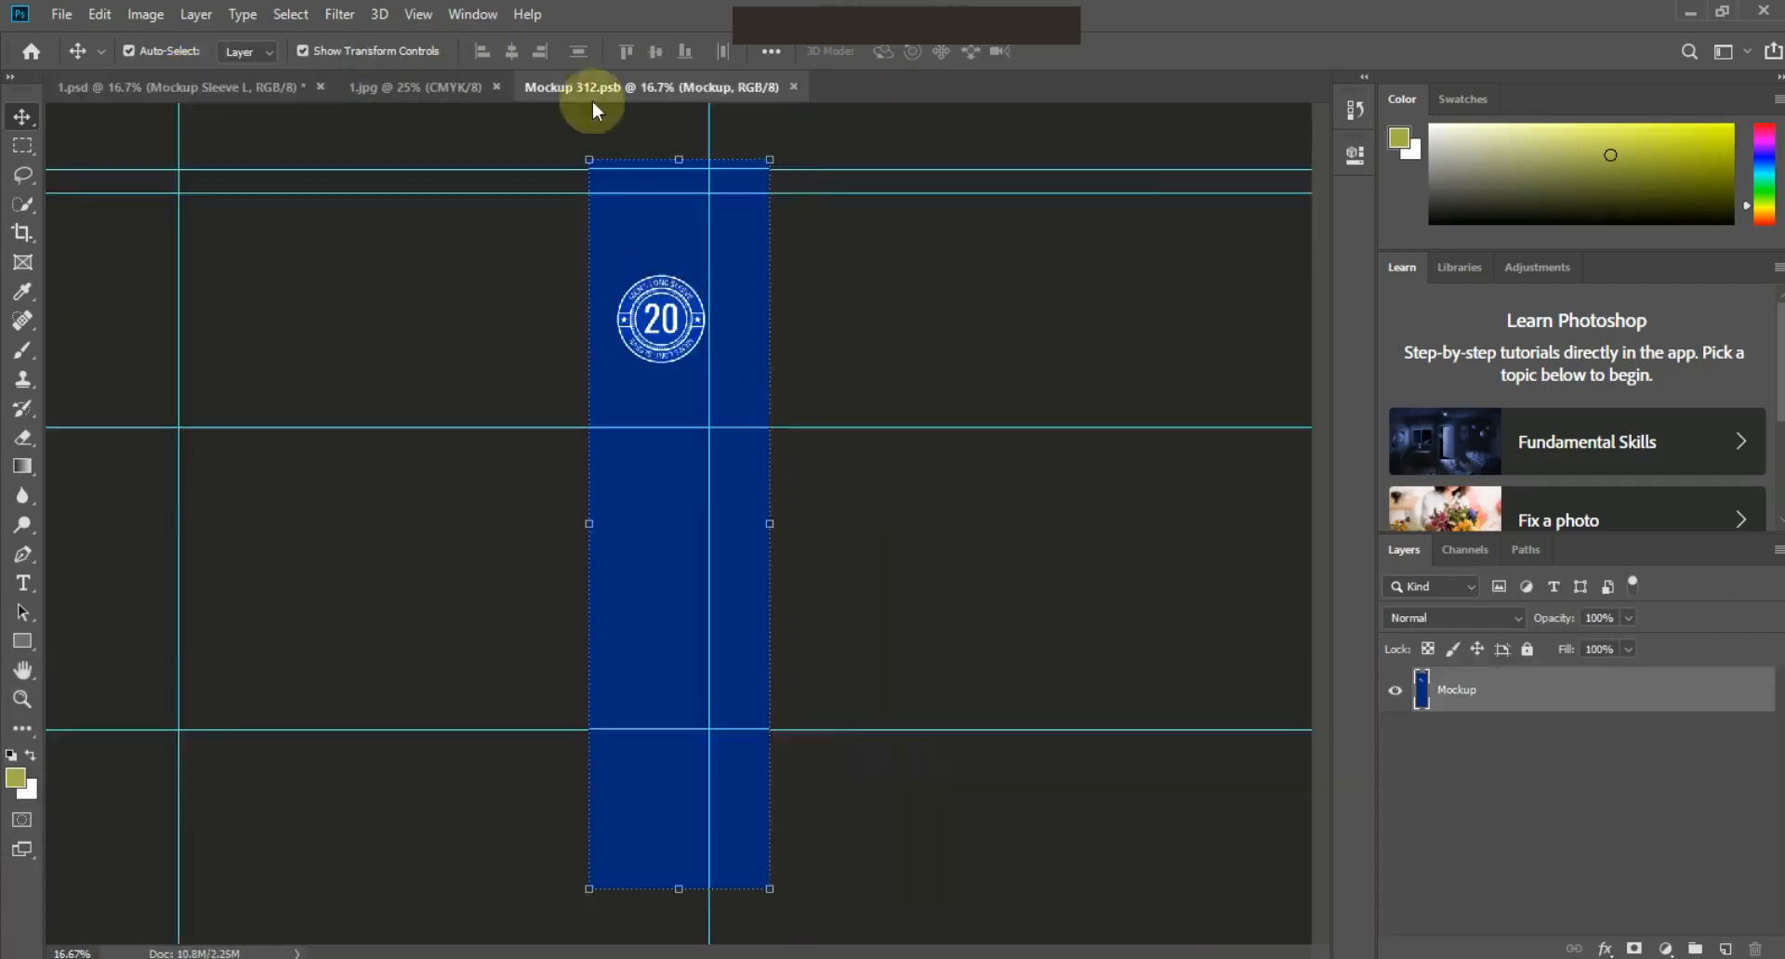
{"action": "left_click", "coordinate": [410, 86]}
{"action": "left_click_drag", "start_coordinate": [642, 158], "coordinate": [681, 439]}
Scale the sleeve panel to 139.13% so it covers the whole canvas, then save and close the sleeve smart object
{"action": "key", "text": "ctrl+t"}
{"action": "left_click_drag", "start_coordinate": [743, 686], "coordinate": [805, 889]}
{"action": "left_click_drag", "start_coordinate": [671, 767], "coordinate": [662, 762]}
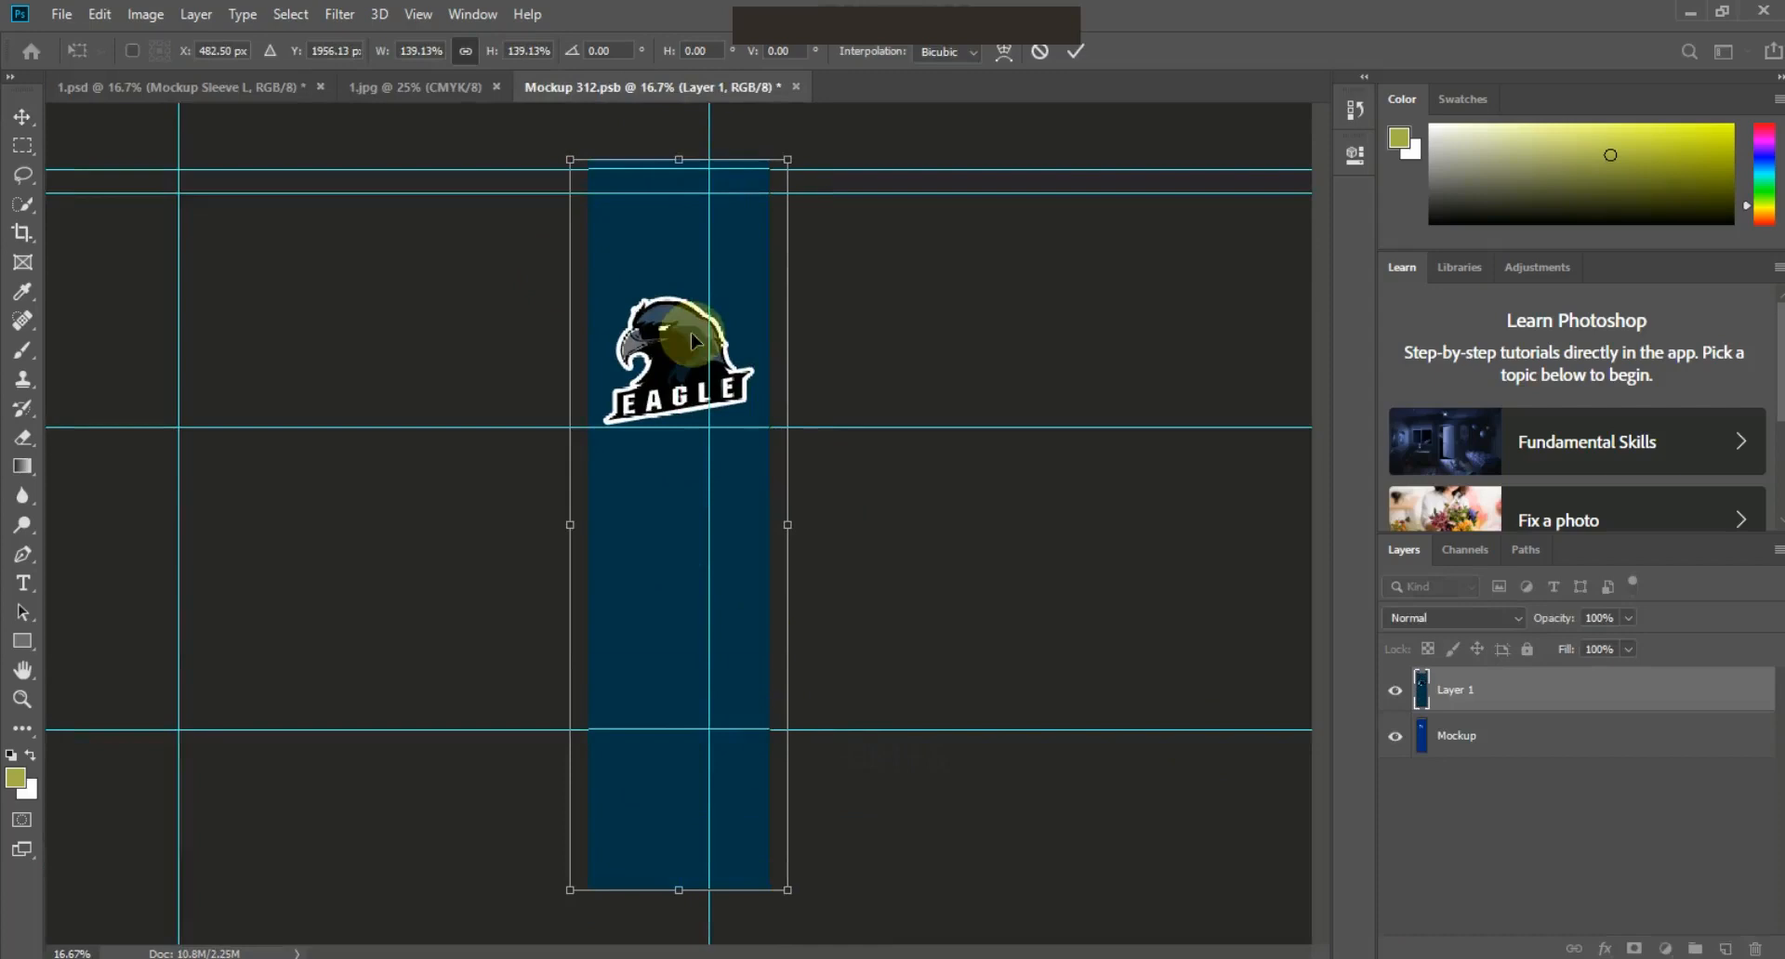
{"action": "key", "text": "ctrl+s"}
{"action": "left_click", "coordinate": [808, 381]}
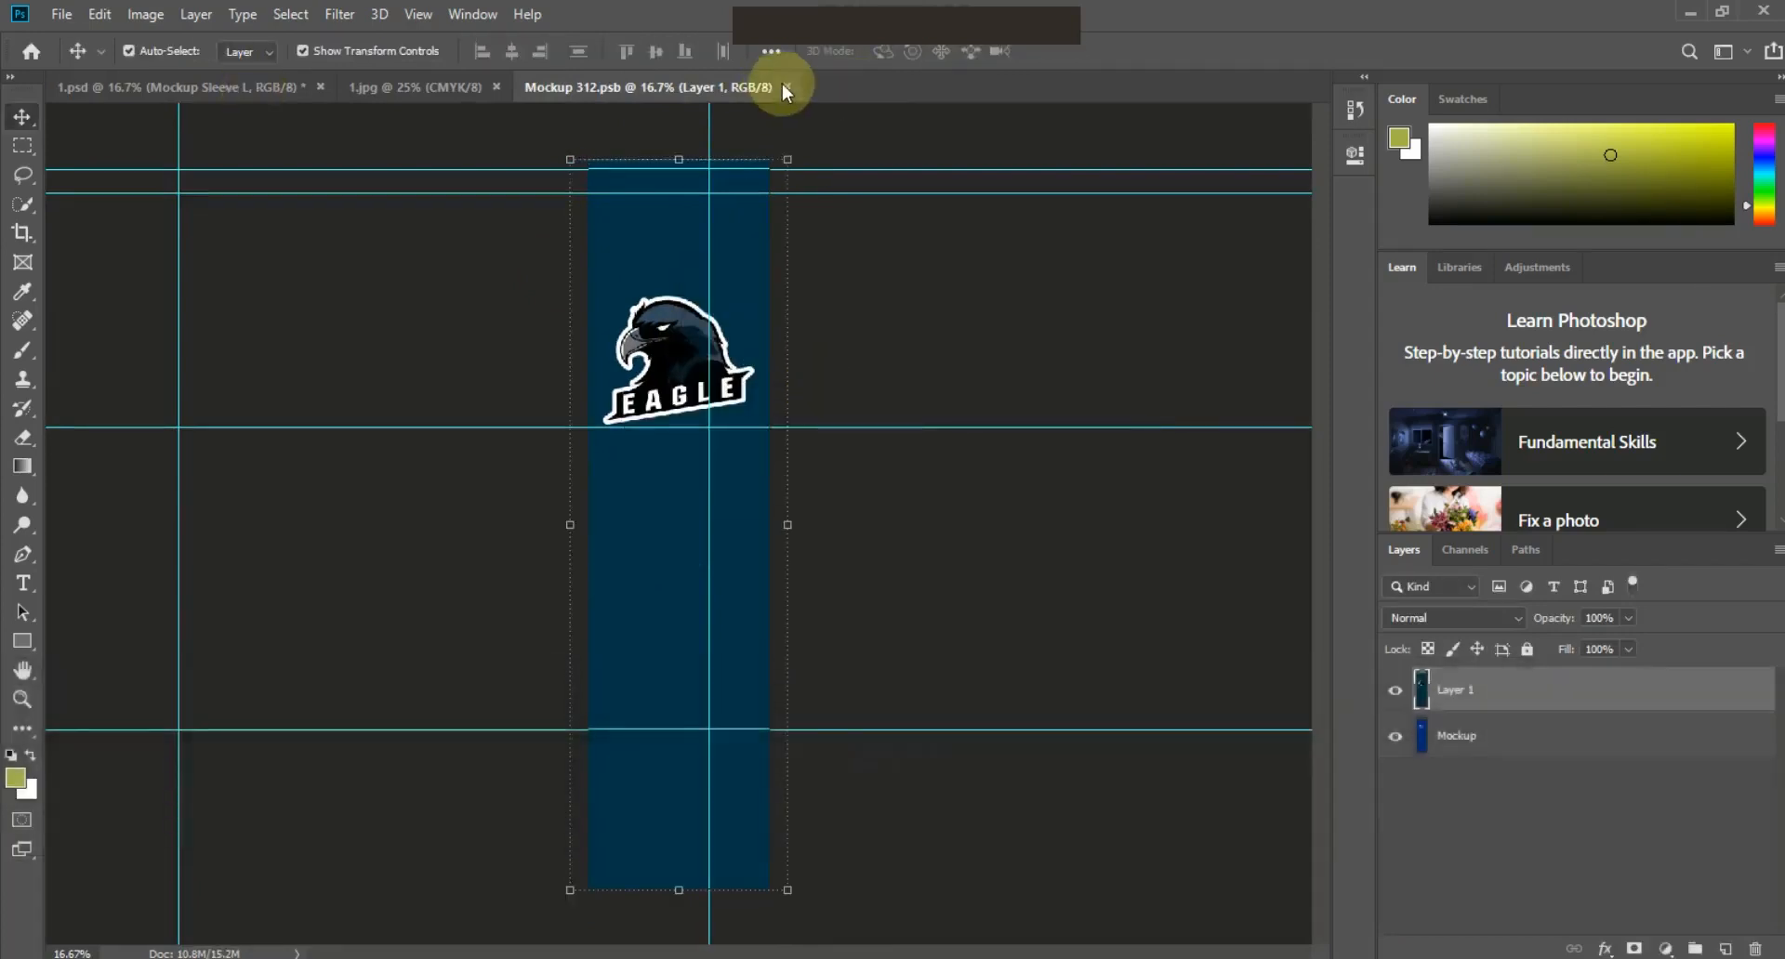
{"action": "left_click", "coordinate": [782, 86]}
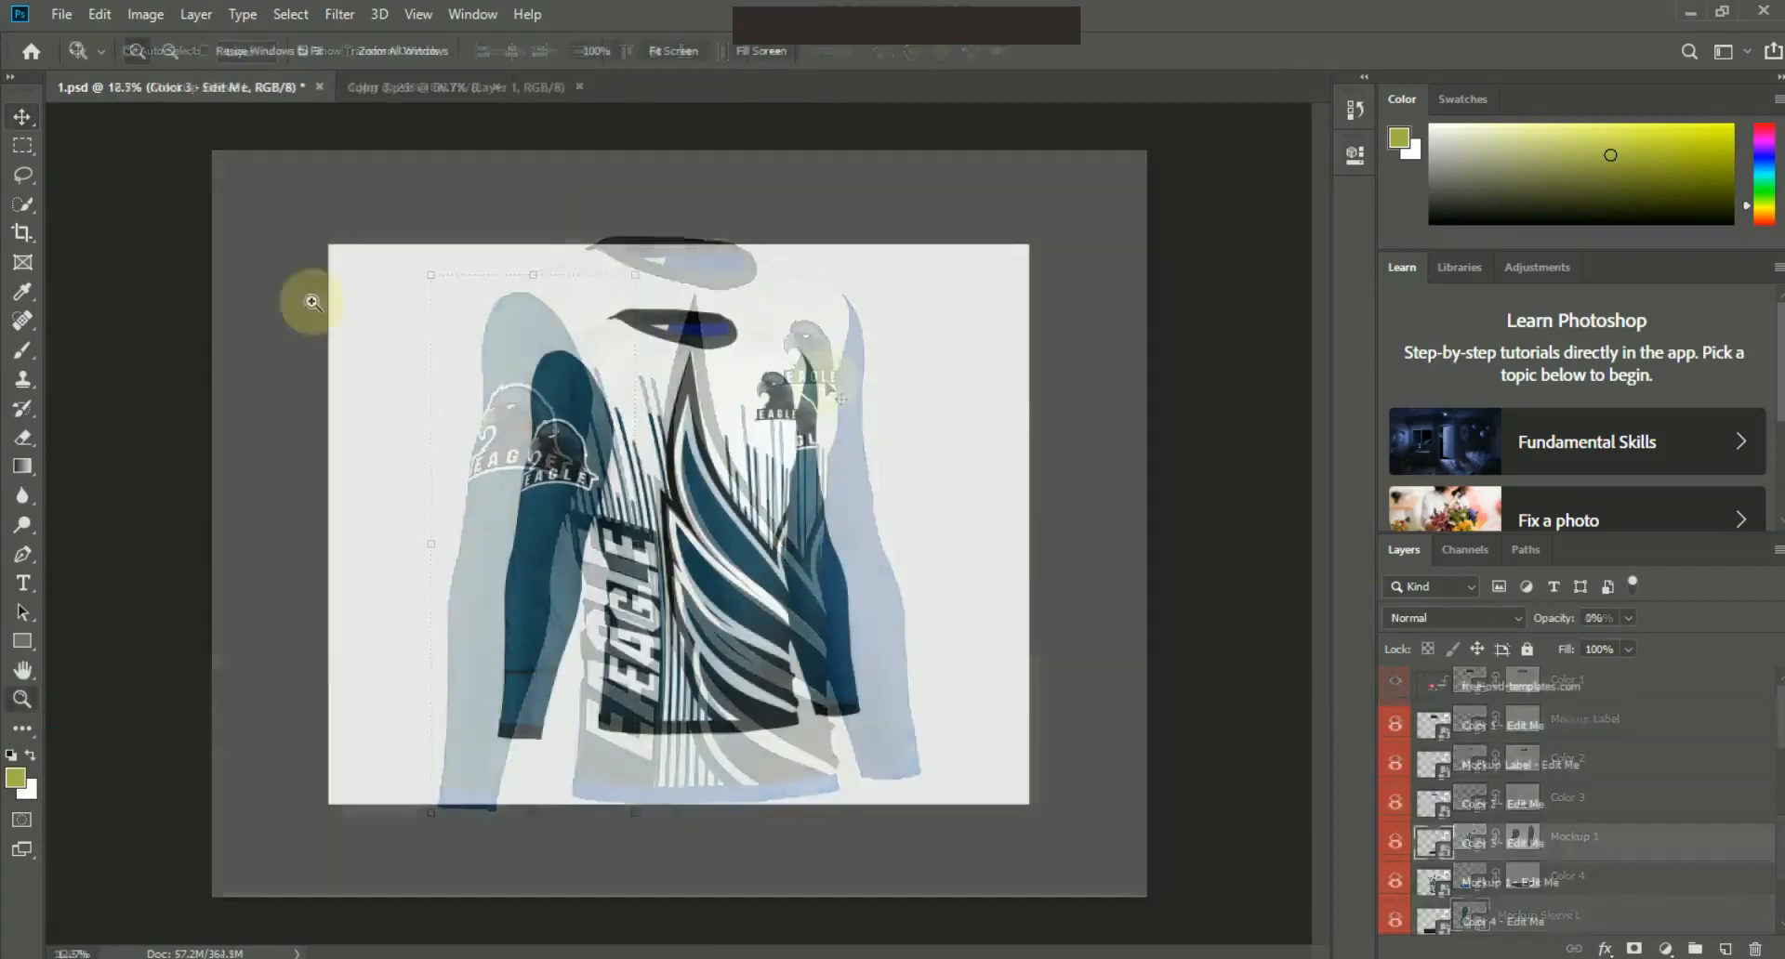
Compare the shirt with and without the Texture 4 layer in 1.psd, and leave that layer hidden
{"action": "left_click_drag", "start_coordinate": [1765, 724], "coordinate": [1777, 837]}
{"action": "left_click", "coordinate": [1393, 753]}
{"action": "left_click", "coordinate": [1393, 753]}
{"action": "left_click", "coordinate": [1394, 753]}
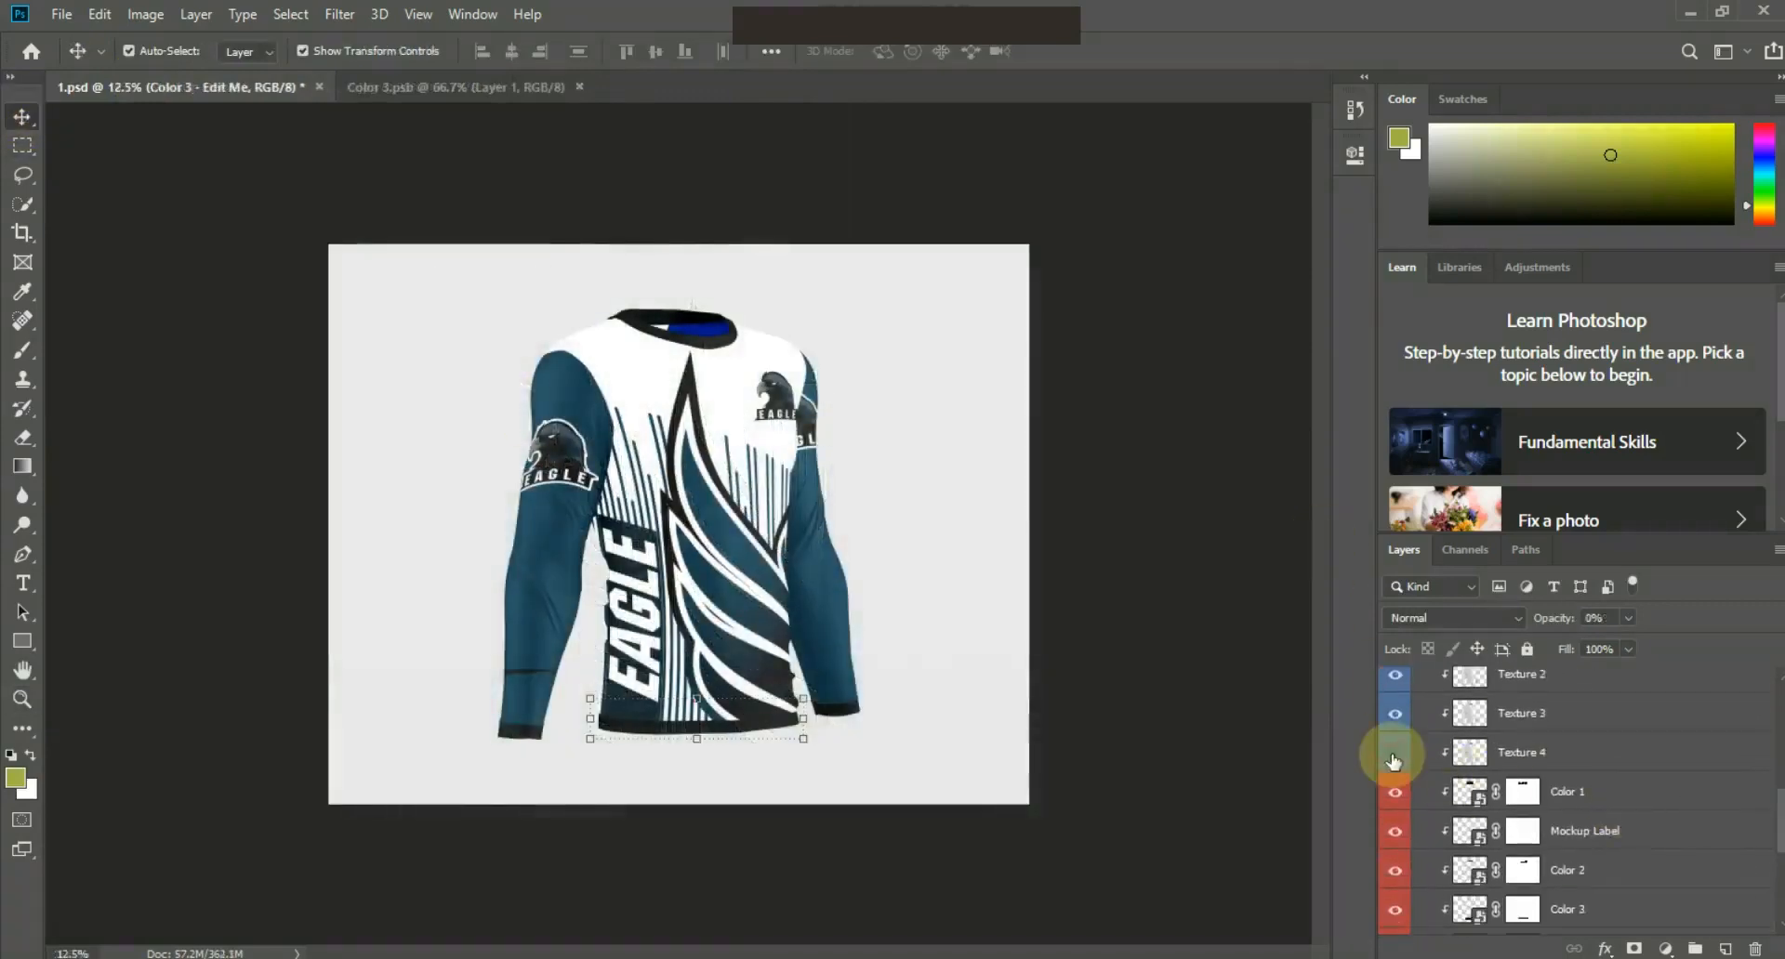
Select the background Color Fill layer and enlarge the view of the finished shirt to examine the design
{"action": "left_click", "coordinate": [932, 668]}
{"action": "left_click", "coordinate": [22, 699]}
{"action": "left_click_drag", "start_coordinate": [335, 272], "coordinate": [1036, 765]}
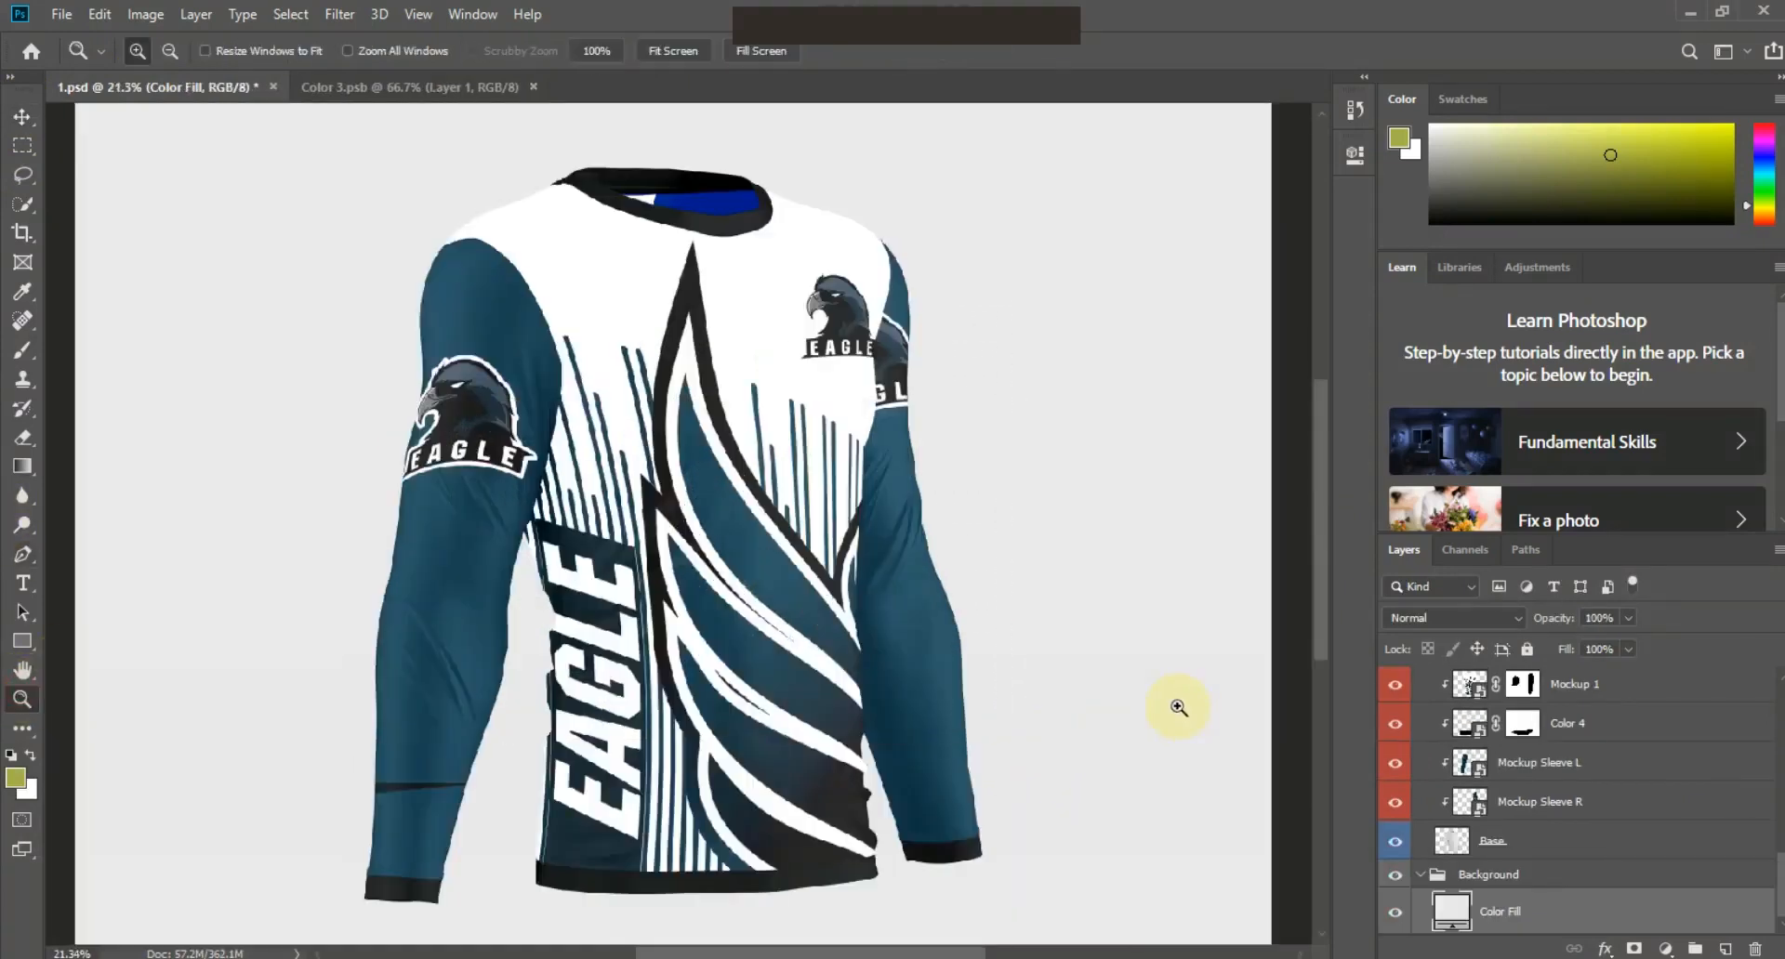